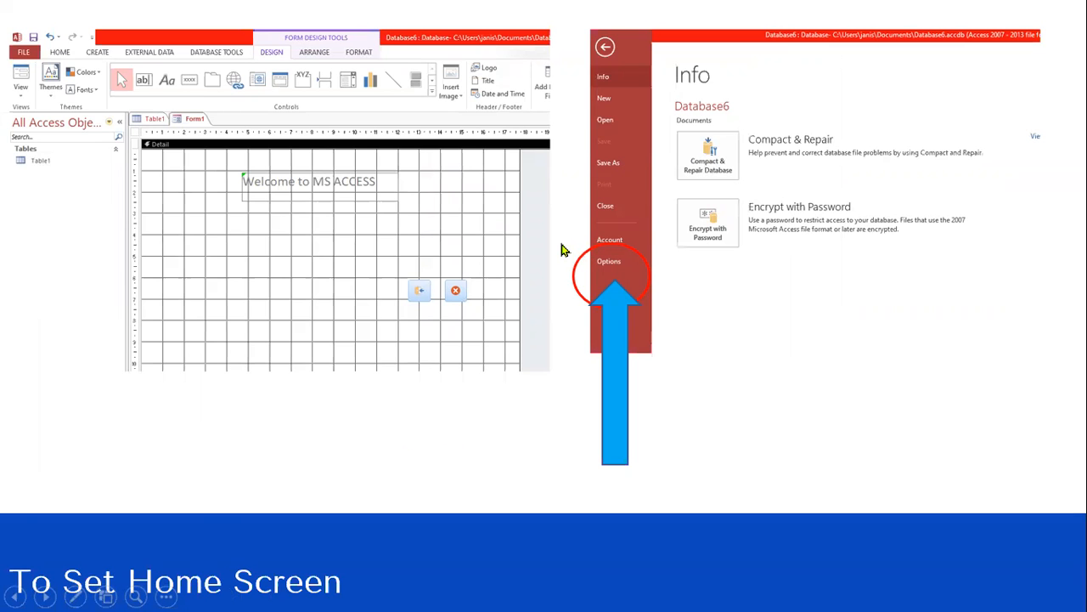
Step: Leave the slide show, launch Access 2013 from the Windows search, and dismiss the activation wizard
{"action": "key", "text": "Escape"}
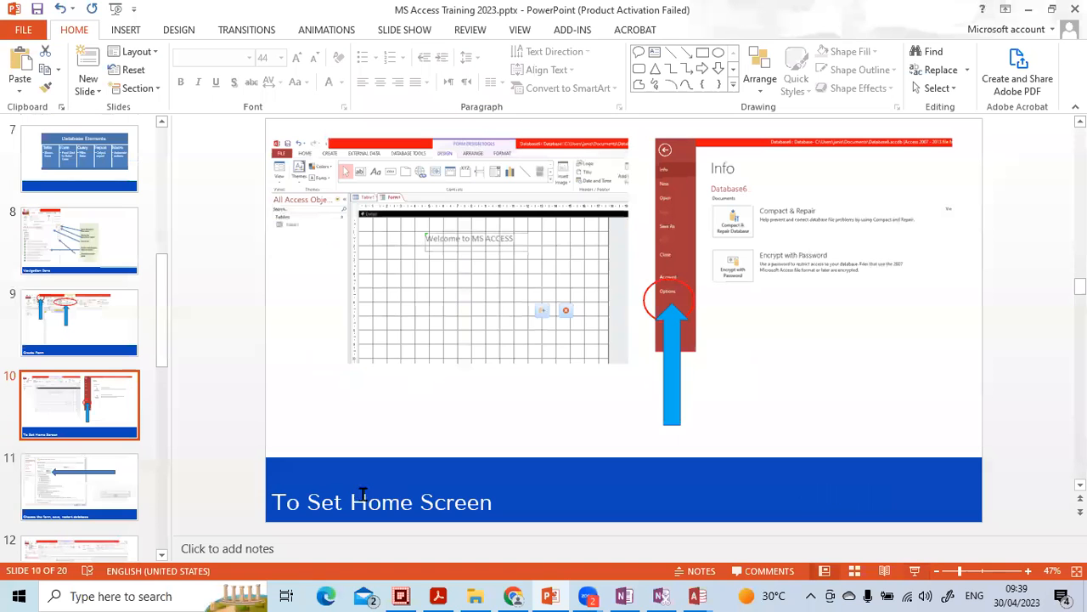
{"action": "left_click", "coordinate": [187, 595]}
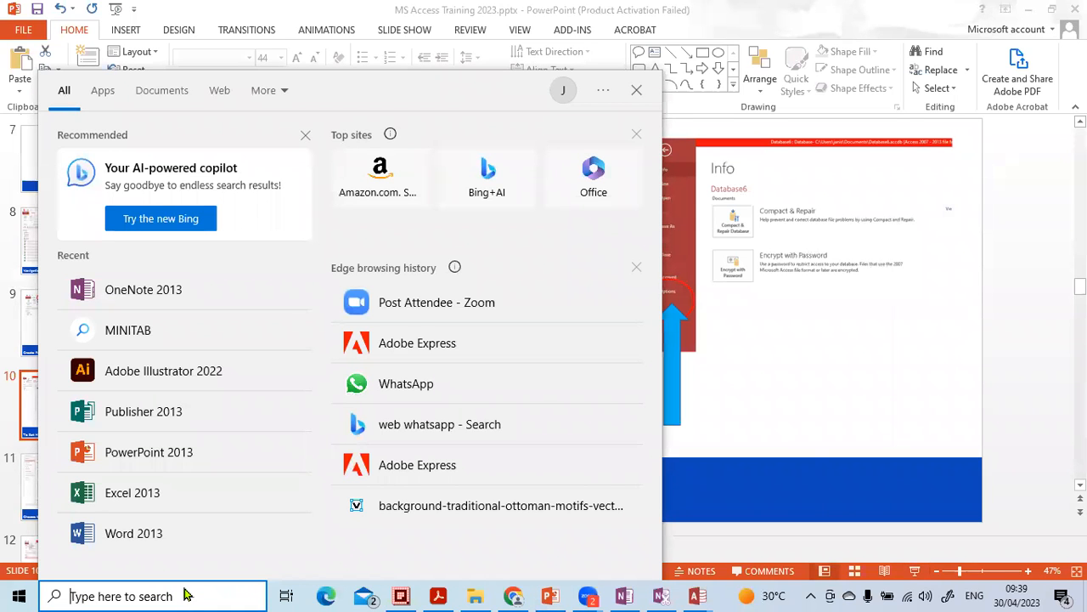
{"action": "type", "text": "acc"}
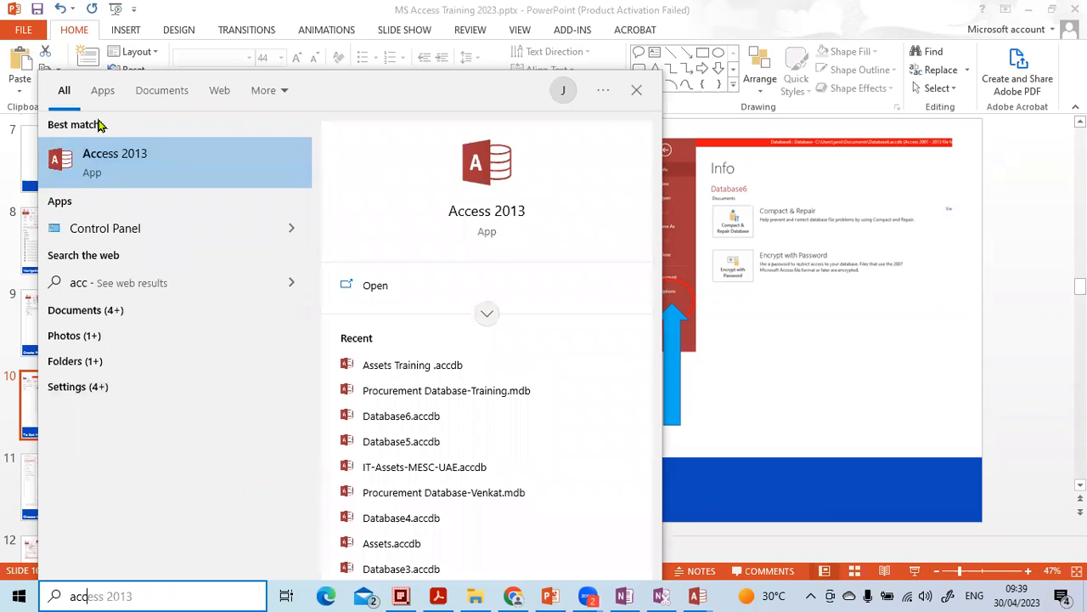
{"action": "left_click", "coordinate": [113, 157]}
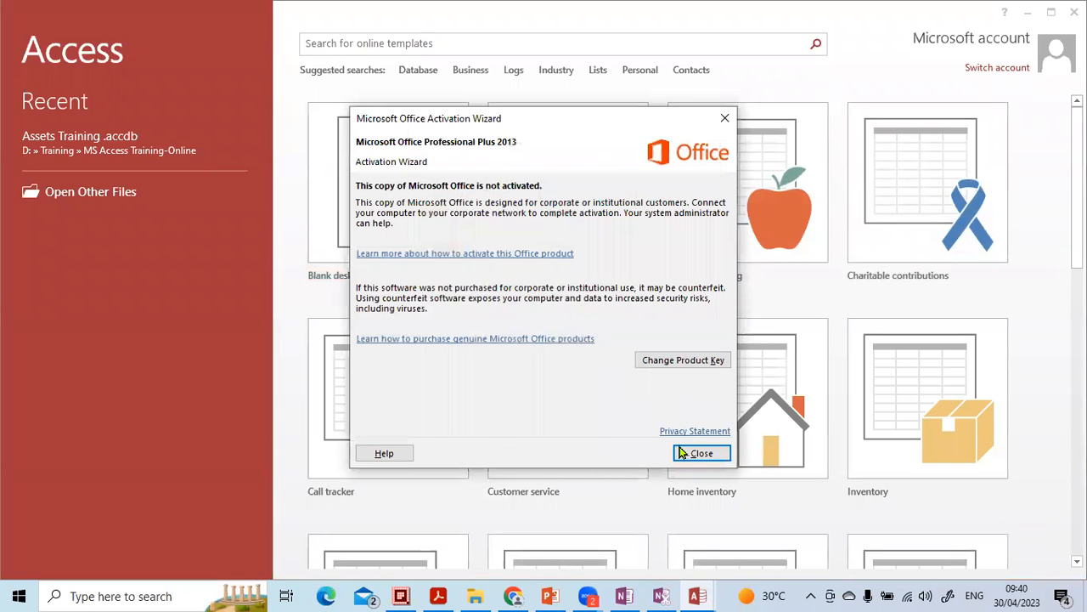
{"action": "left_click", "coordinate": [698, 453]}
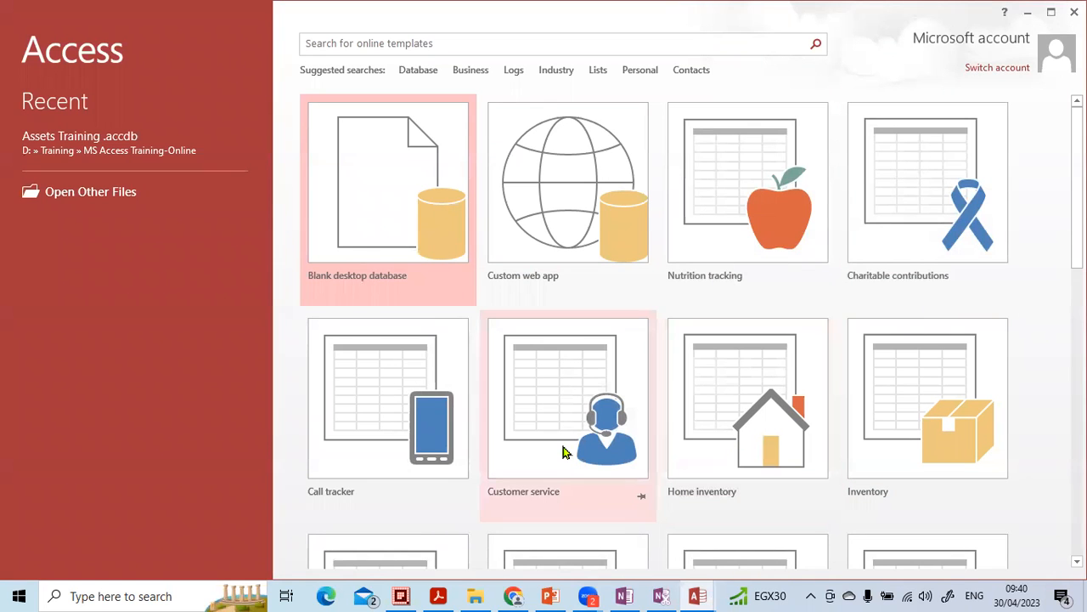
Step: Browse through the available database templates on the start screen
{"action": "scroll", "coordinate": [379, 433], "scroll_direction": "down", "scroll_amount": 1}
{"action": "scroll", "coordinate": [379, 433], "scroll_direction": "down", "scroll_amount": 3}
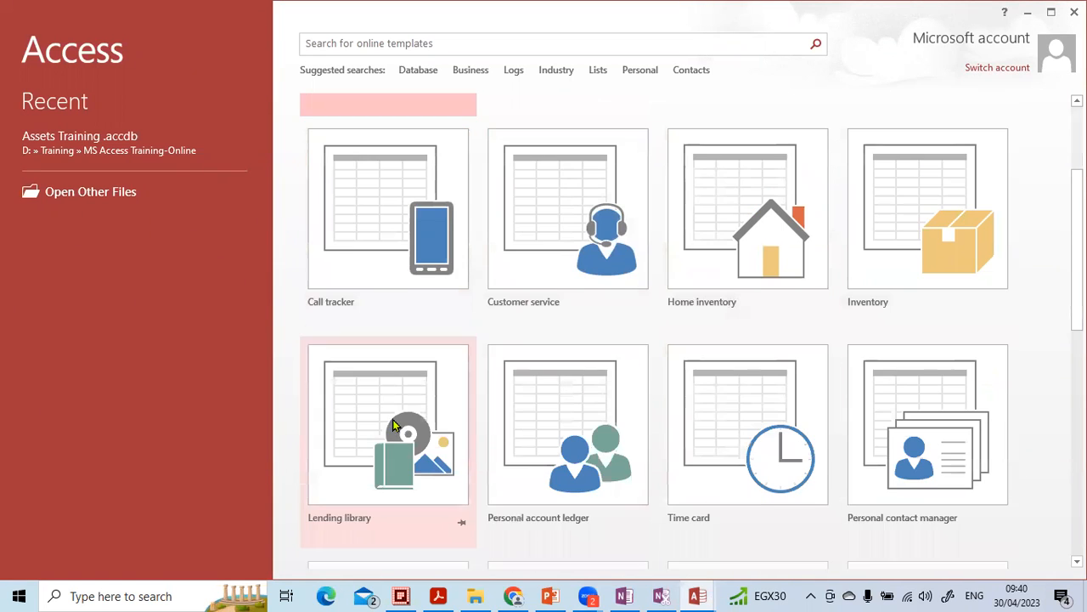
{"action": "scroll", "coordinate": [425, 475], "scroll_direction": "down", "scroll_amount": 5}
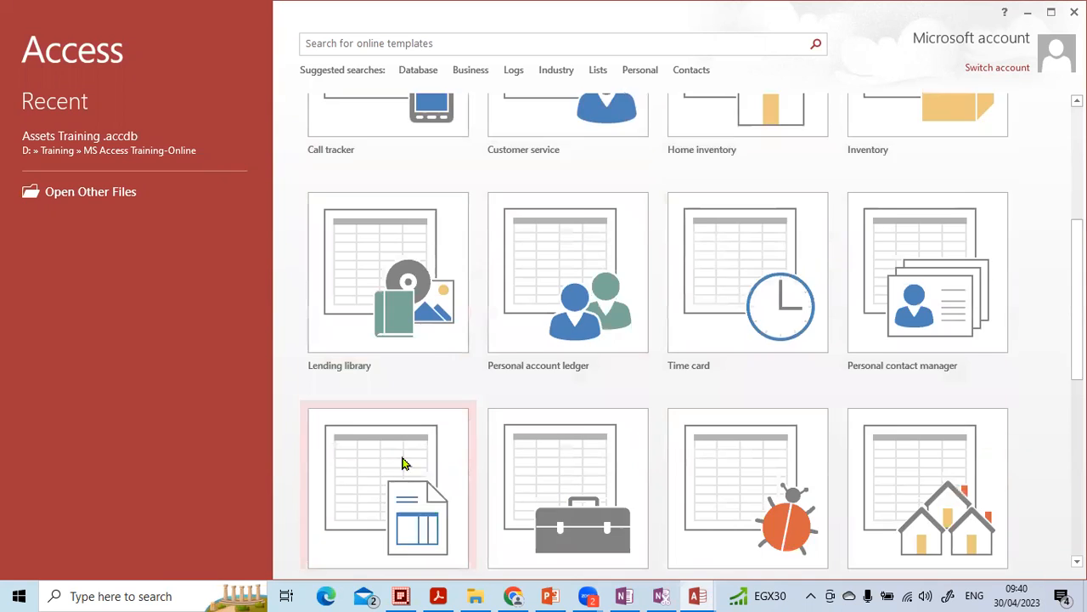
{"action": "scroll", "coordinate": [563, 425], "scroll_direction": "down", "scroll_amount": 3}
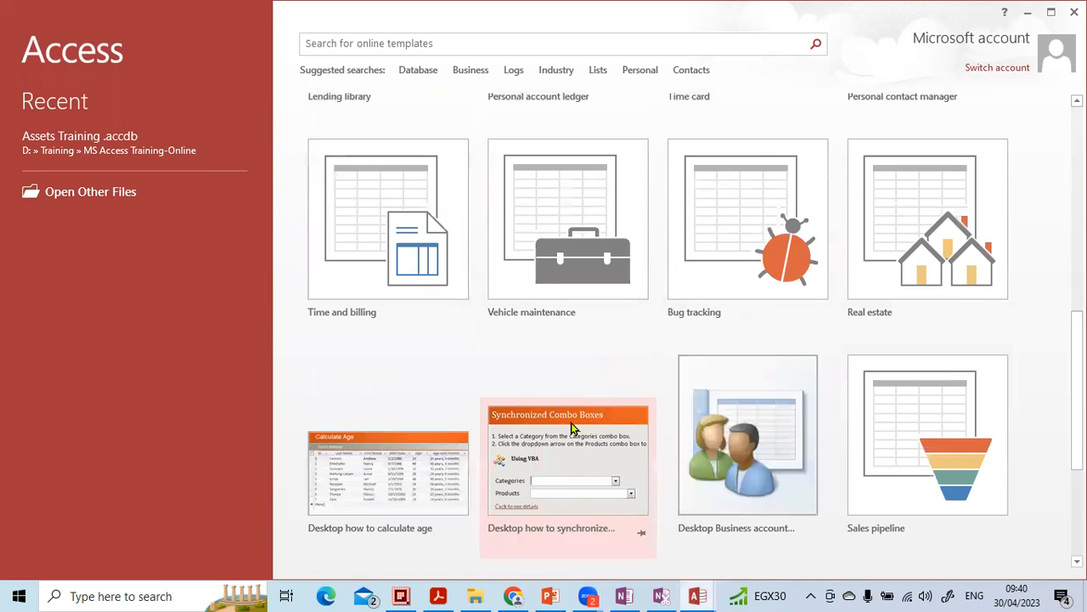
{"action": "scroll", "coordinate": [714, 448], "scroll_direction": "down", "scroll_amount": 2}
{"action": "scroll", "coordinate": [714, 446], "scroll_direction": "down", "scroll_amount": 2}
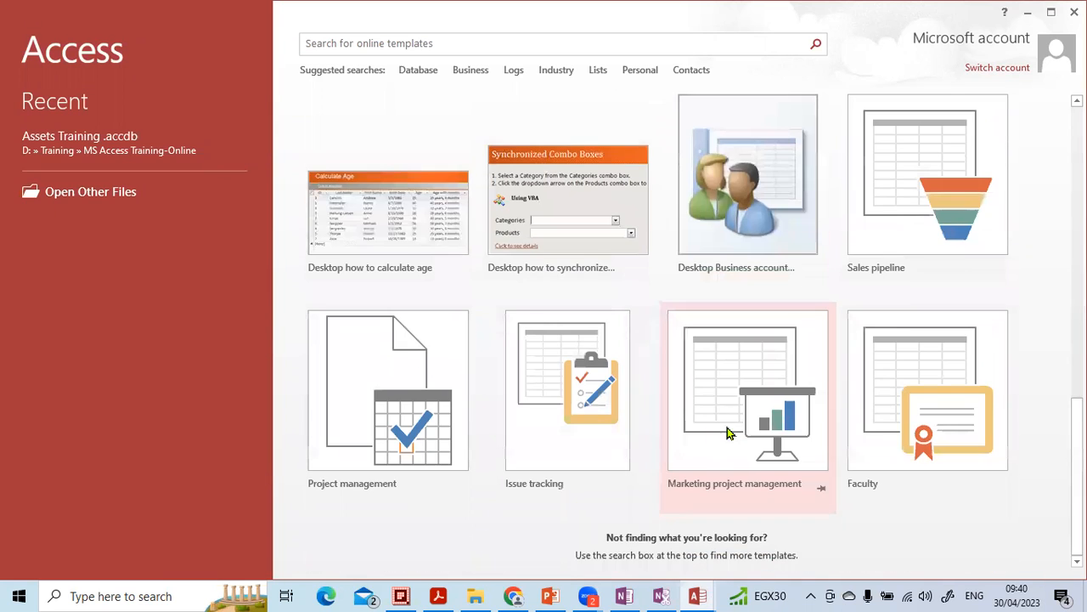
{"action": "scroll", "coordinate": [638, 389], "scroll_direction": "up", "scroll_amount": 12}
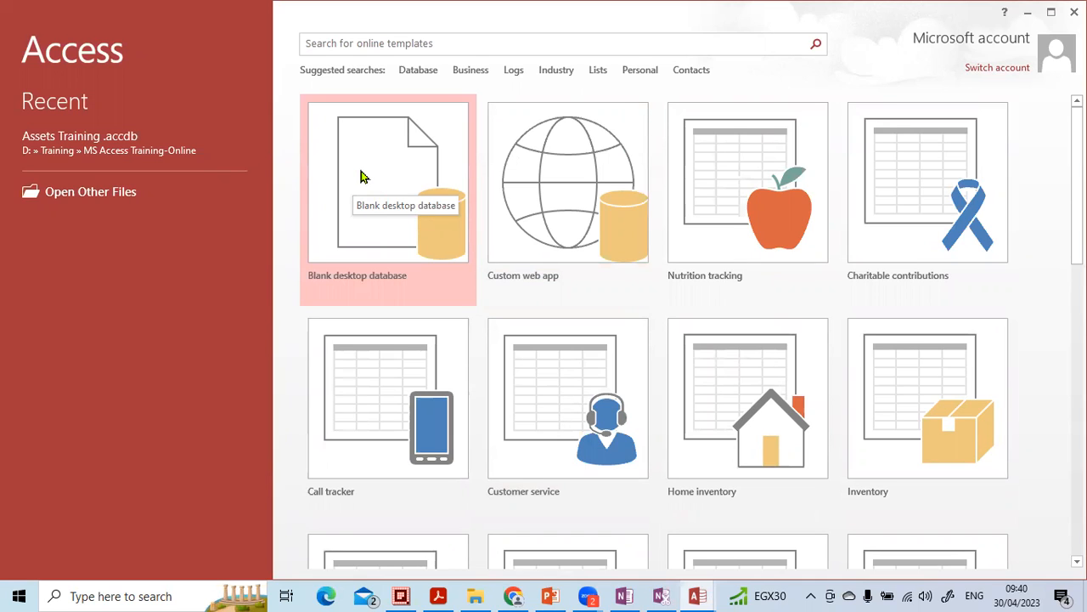
Step: Start a blank desktop database and name the file MYDABASE
{"action": "left_click", "coordinate": [366, 172]}
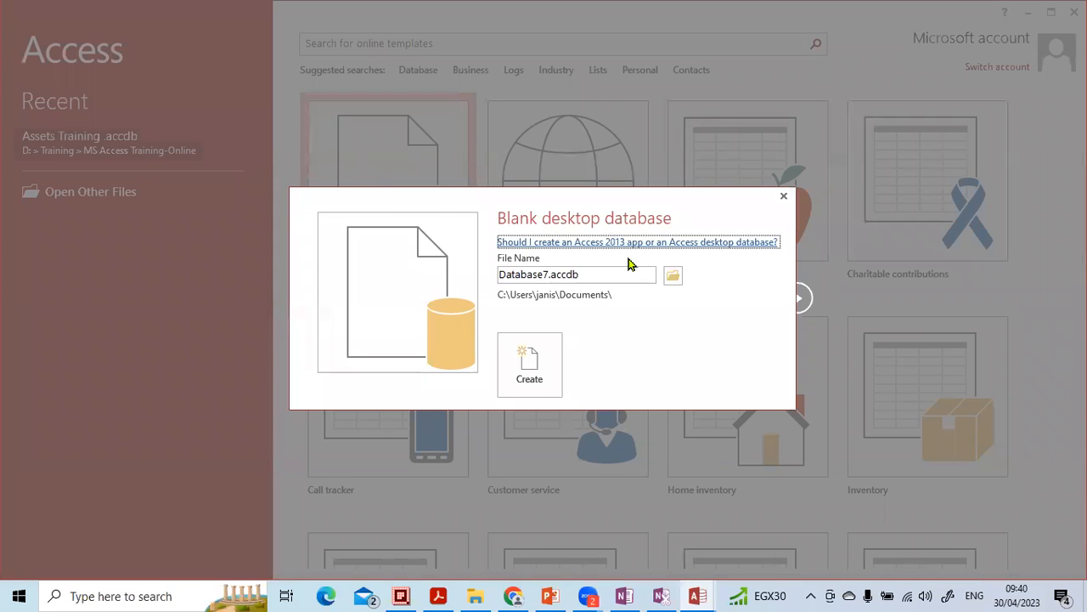
{"action": "key", "text": "Tab"}
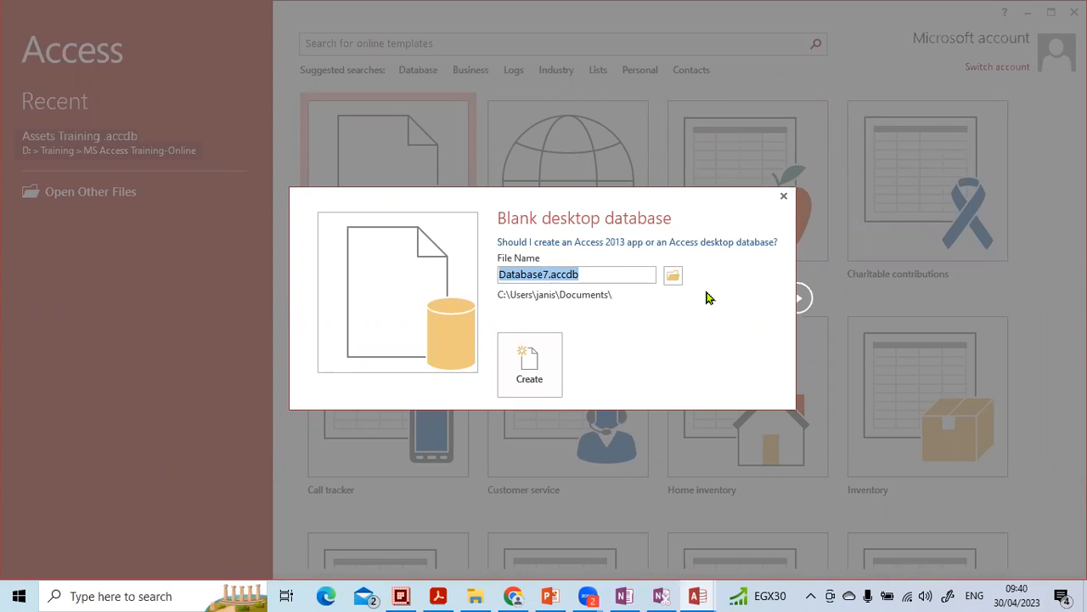
{"action": "type", "text": "MYDABASE"}
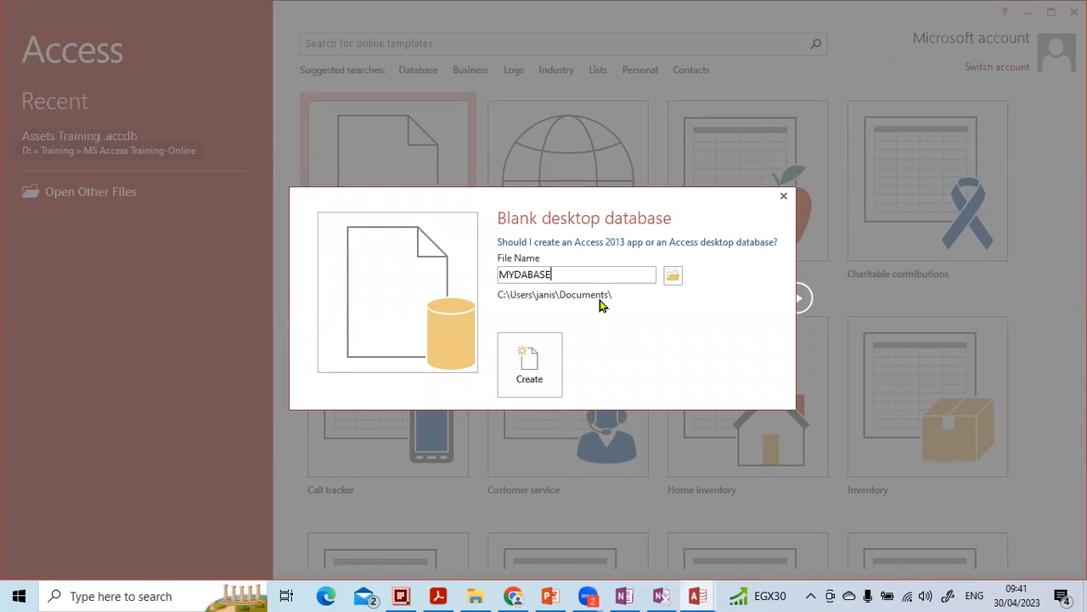
Step: In the location browser, create a new folder named MS ACCESS TRAINING inside Documents
{"action": "left_click", "coordinate": [670, 276]}
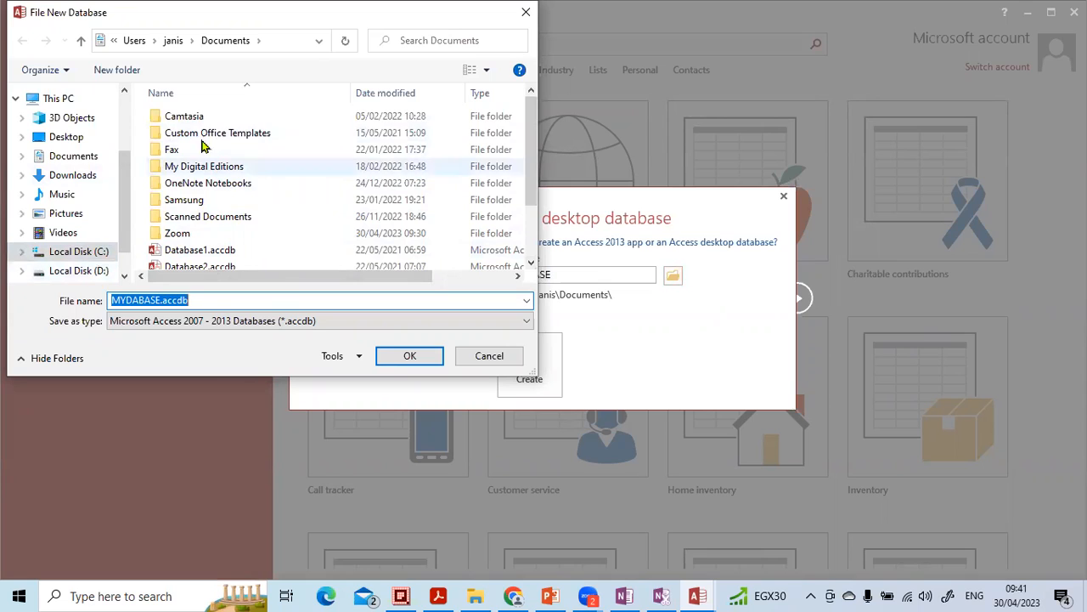
{"action": "left_click", "coordinate": [116, 70]}
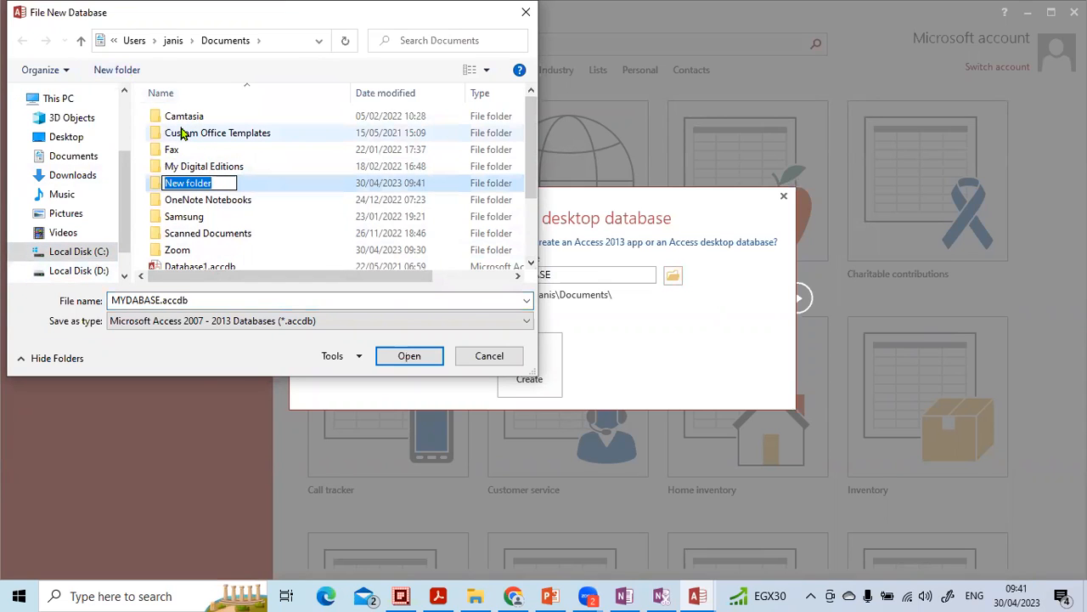
{"action": "type", "text": "mS"}
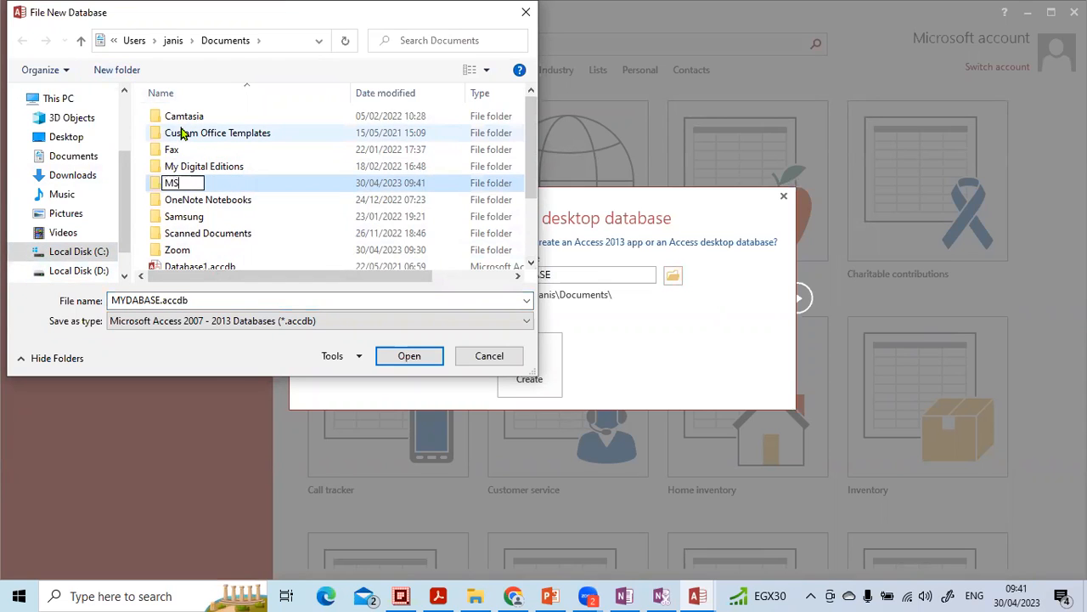
{"action": "type", "text": " ACCESS TRAINING"}
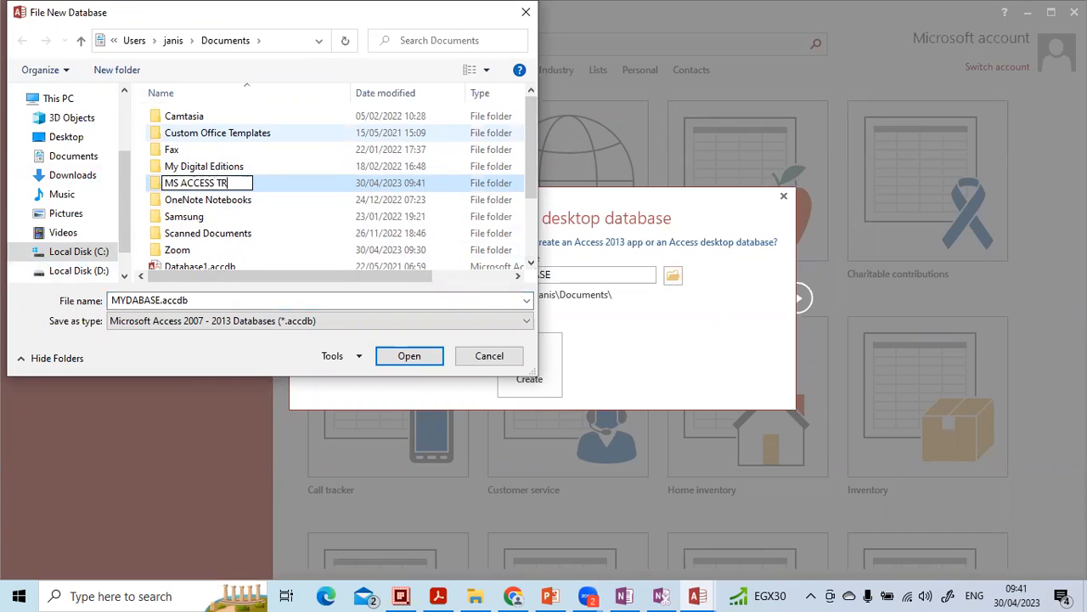
{"action": "left_click", "coordinate": [290, 191]}
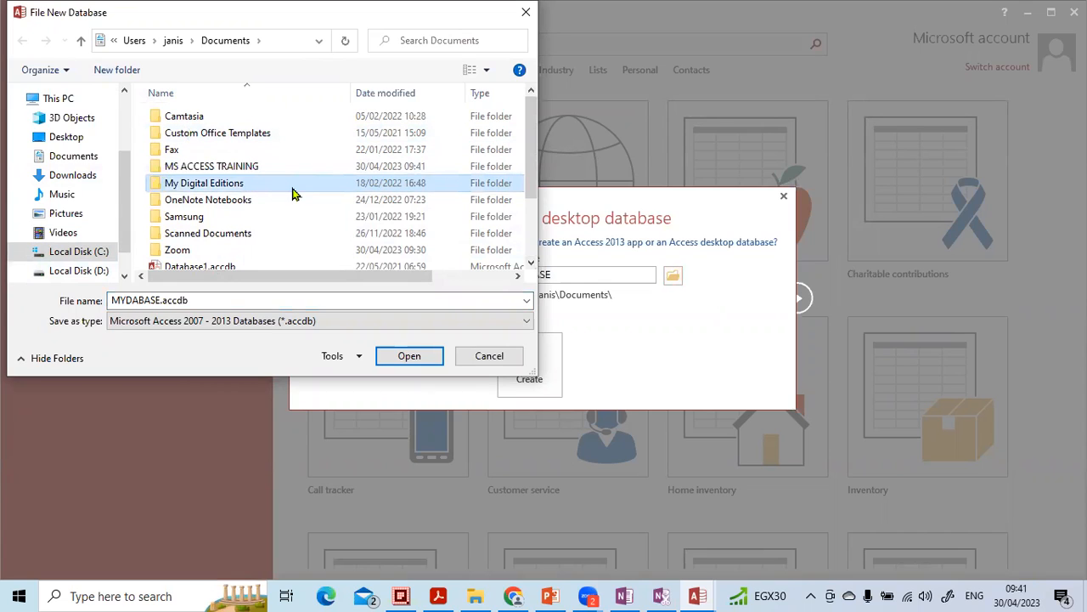
Step: Confirm the My Digital Editions folder as the save location and create the database
{"action": "left_click", "coordinate": [398, 355]}
{"action": "left_click", "coordinate": [412, 352]}
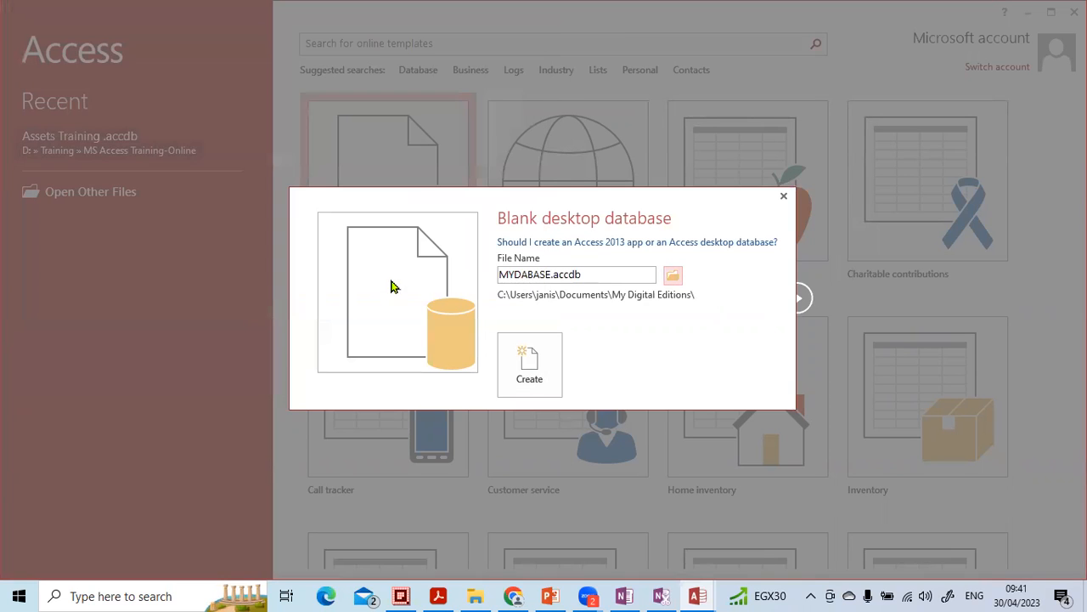
{"action": "left_click", "coordinate": [537, 361]}
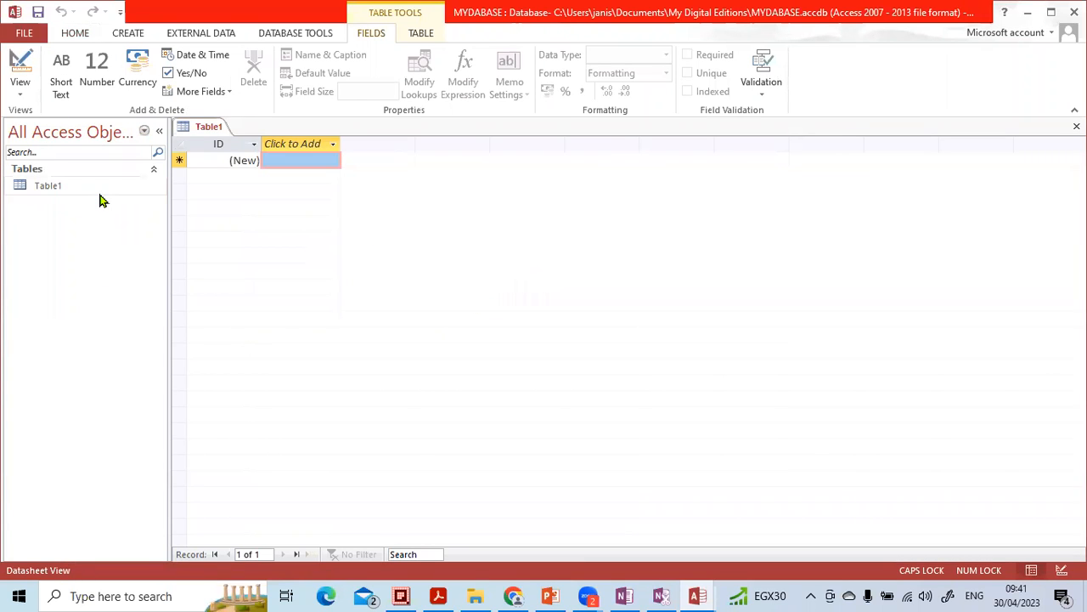
Step: Collapse the navigation pane and expand it again
{"action": "left_click", "coordinate": [157, 134]}
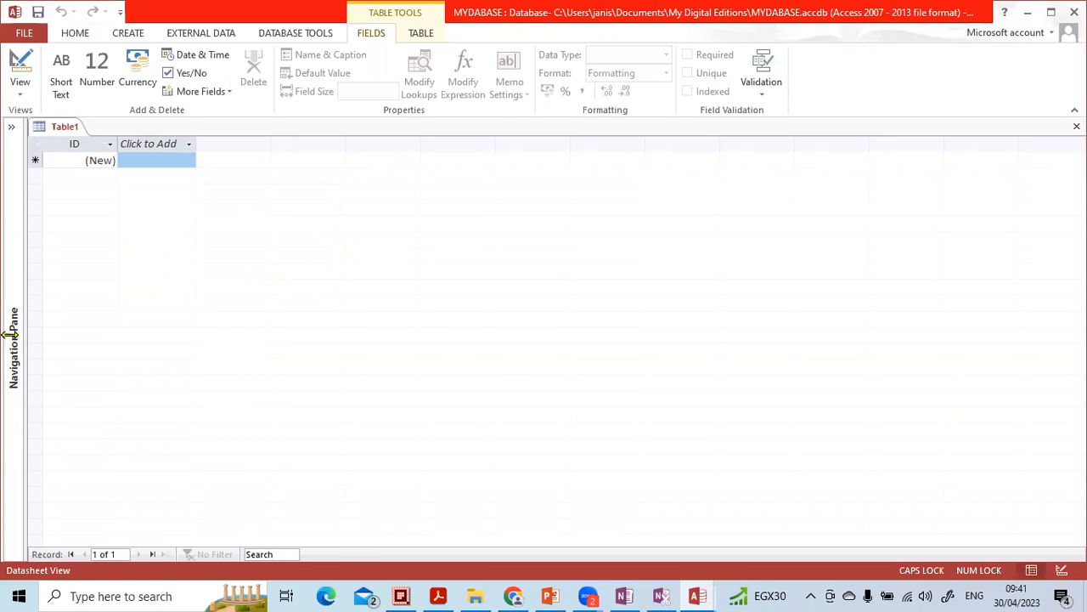
{"action": "left_click", "coordinate": [11, 129]}
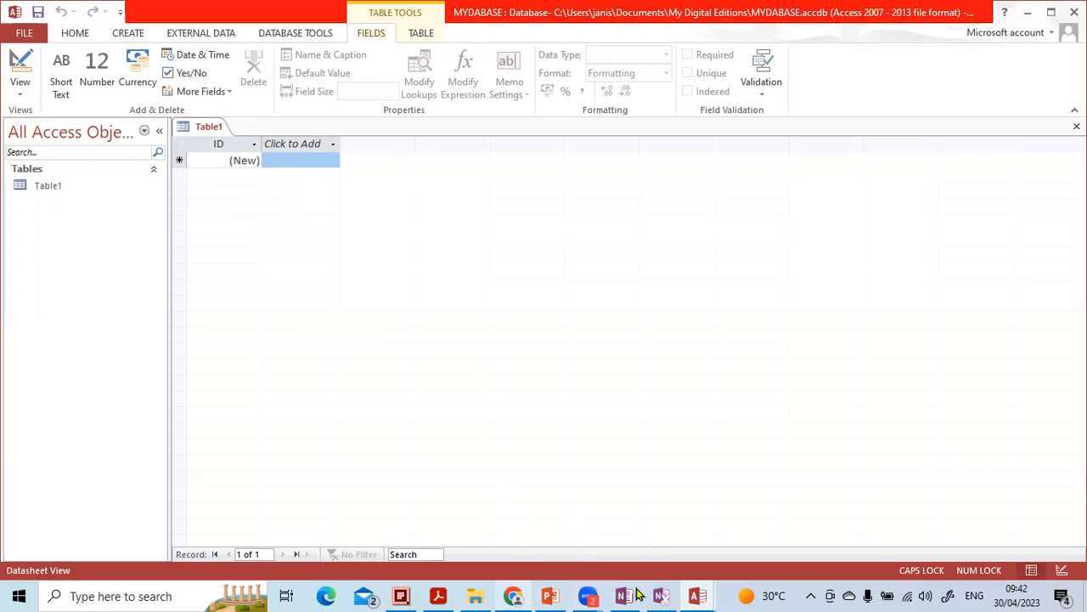
Step: Switch to the Assets Training database window and open the Add New Asset form from its switchboard
{"action": "left_click", "coordinate": [697, 594]}
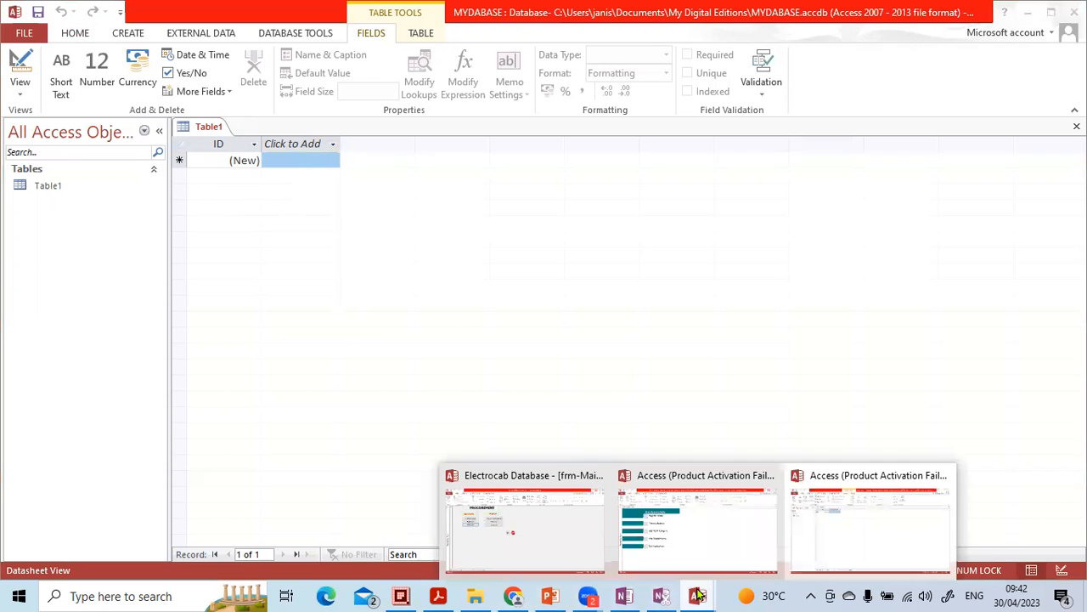
{"action": "left_click", "coordinate": [697, 539]}
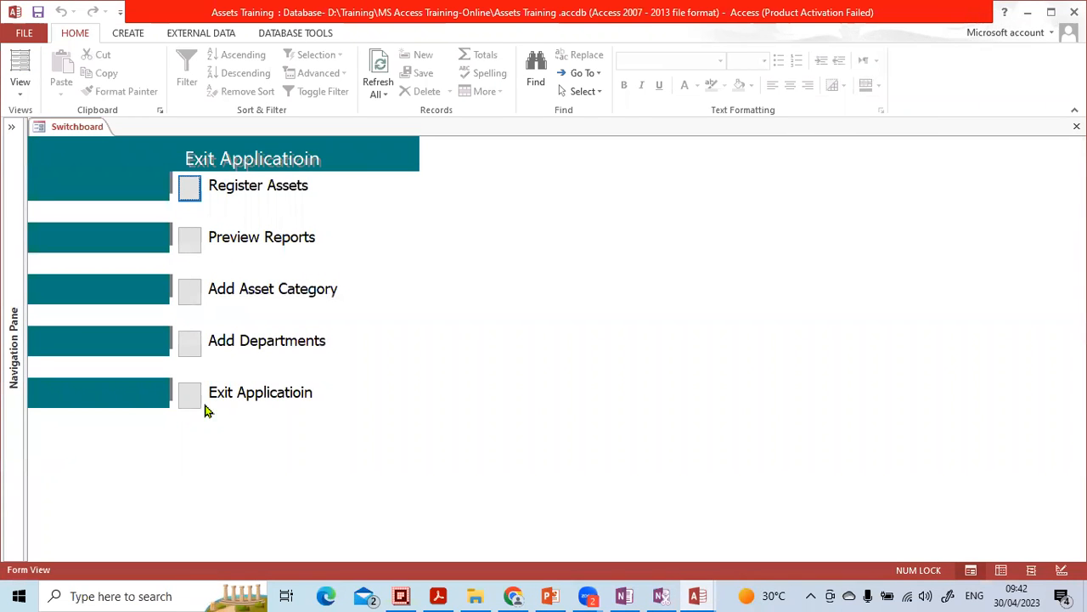
{"action": "left_click", "coordinate": [190, 188]}
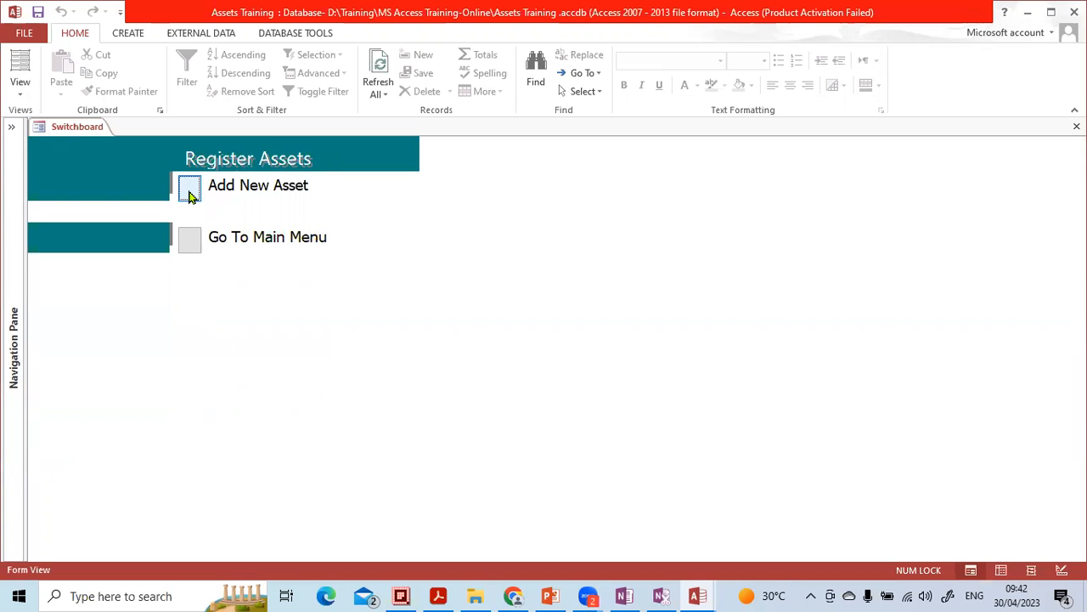
{"action": "left_click", "coordinate": [189, 194]}
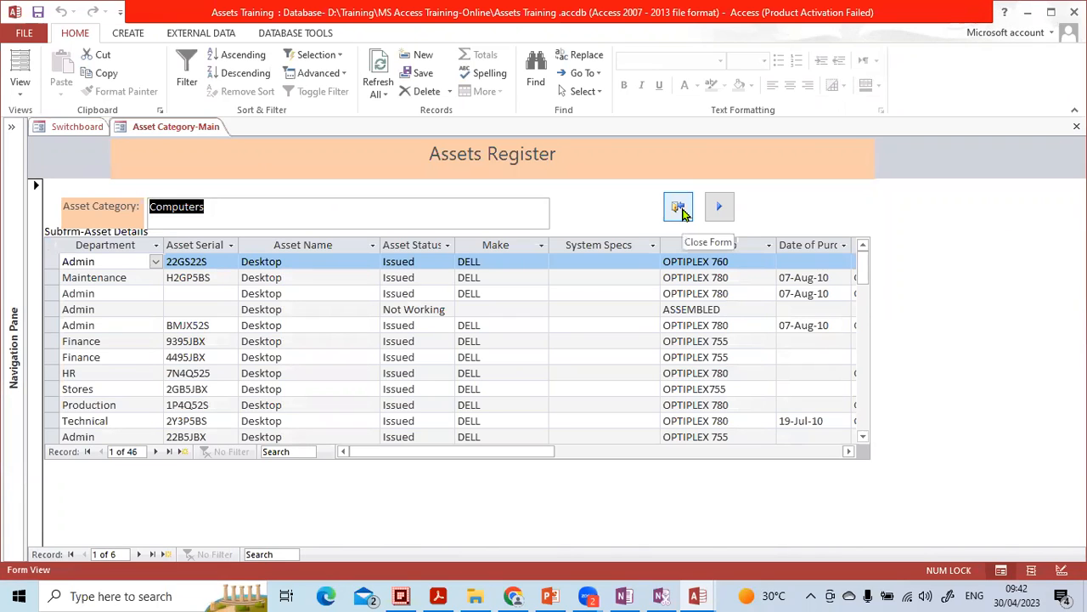
Step: Close the asset form, open the Preview Reports switchboard page, and return to the main menu
{"action": "left_click", "coordinate": [678, 208]}
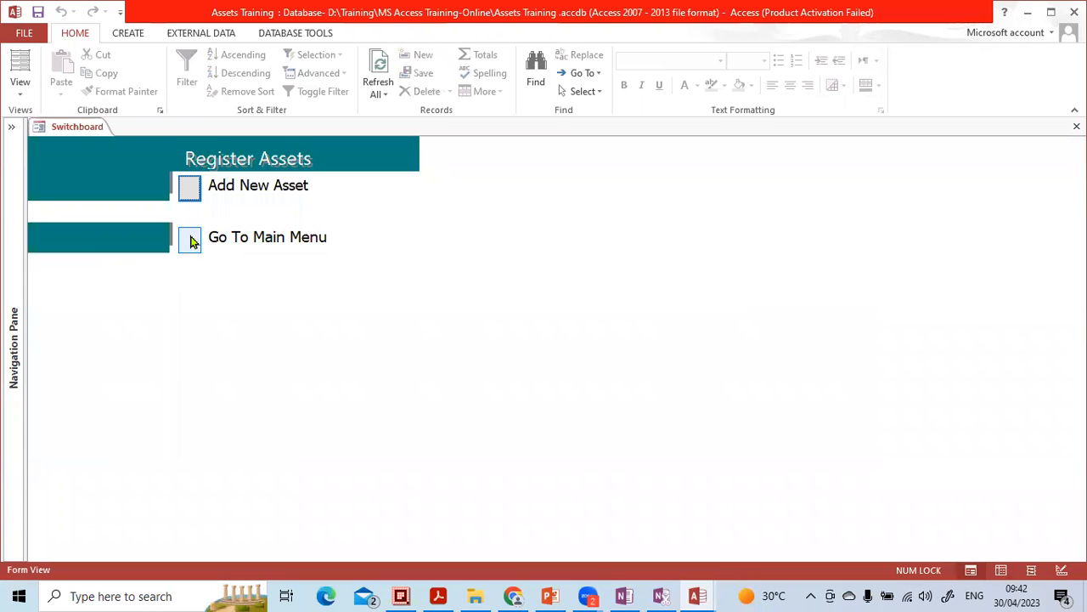
{"action": "left_click", "coordinate": [190, 241]}
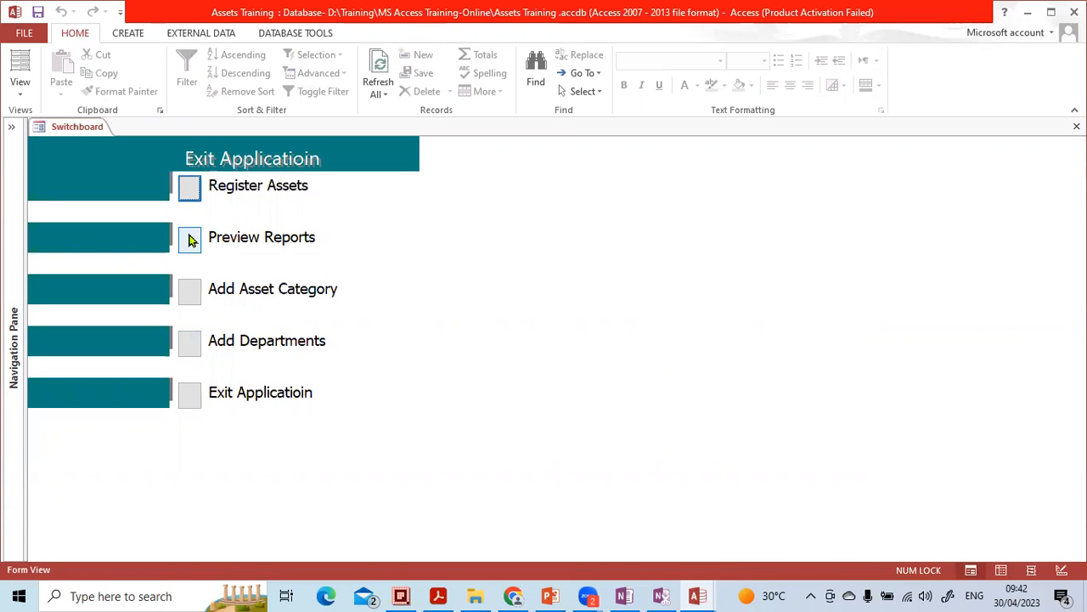
{"action": "left_click", "coordinate": [191, 241]}
{"action": "left_click", "coordinate": [190, 185]}
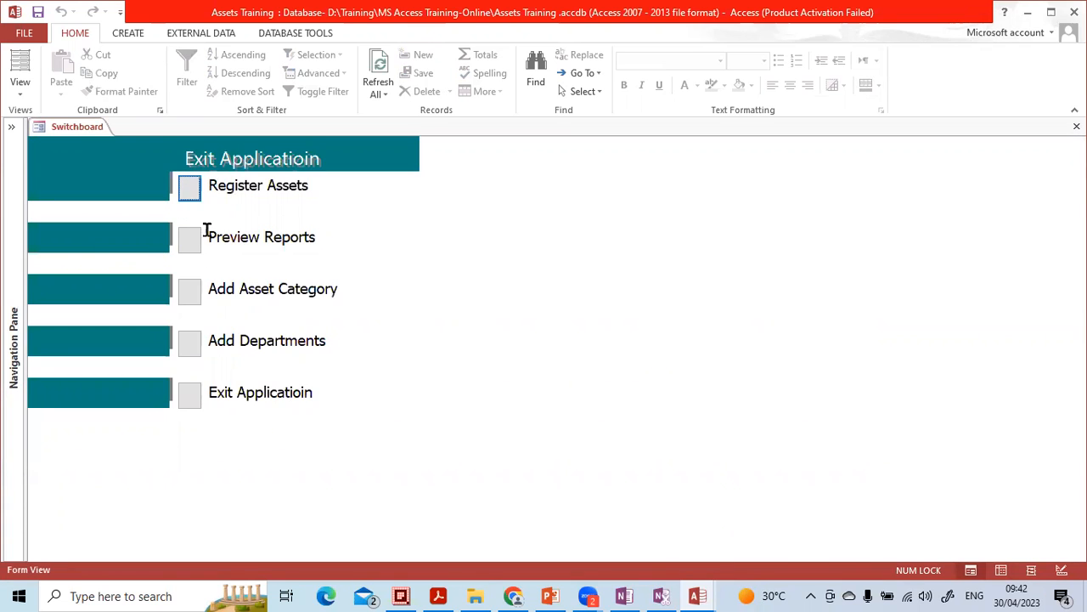
{"action": "left_click", "coordinate": [188, 245]}
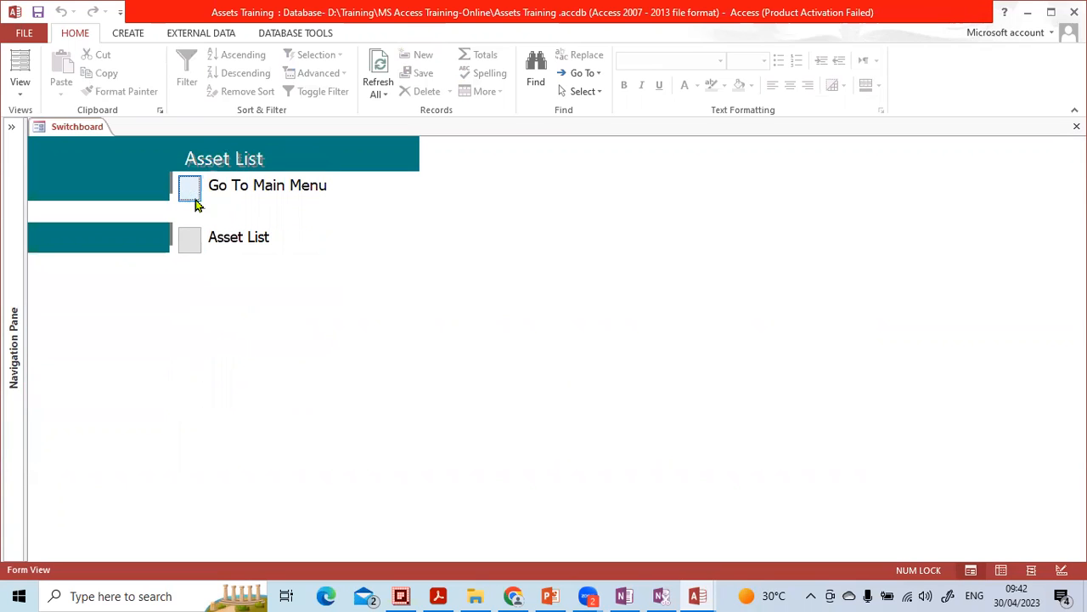
{"action": "left_click", "coordinate": [189, 189]}
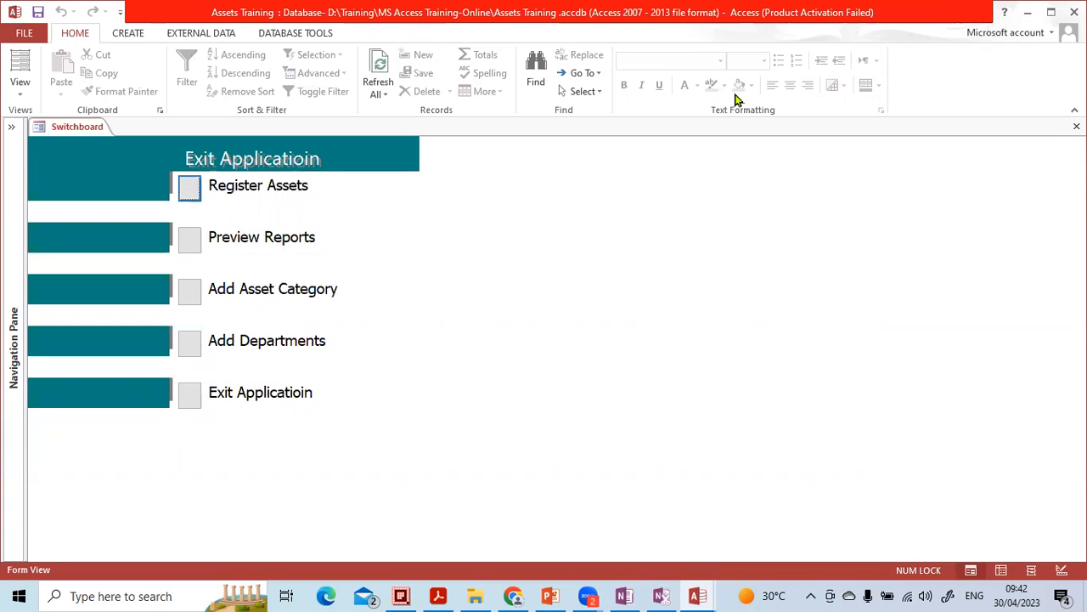
Step: Switch to the Electrocab Database window and open its Purchase Requests form
{"action": "left_click", "coordinate": [1029, 13]}
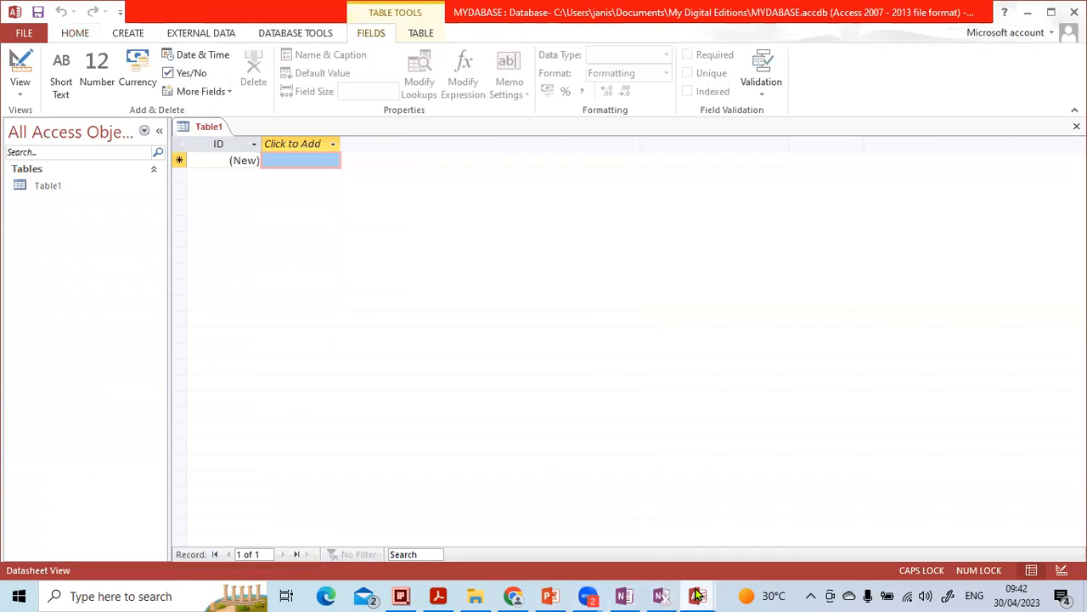
{"action": "mouse_move", "coordinate": [697, 594]}
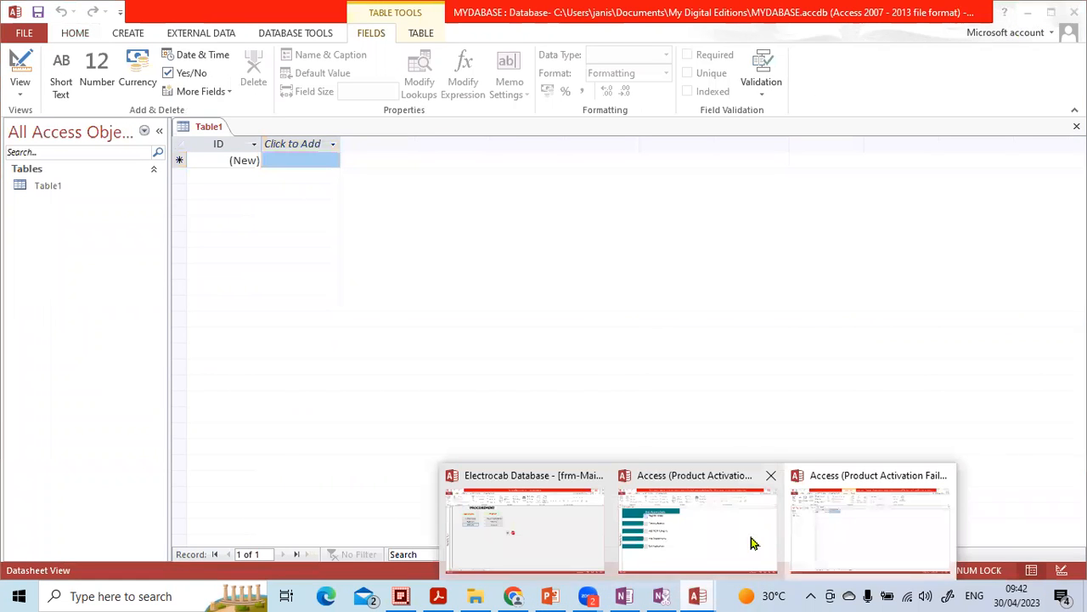
{"action": "left_click", "coordinate": [546, 537]}
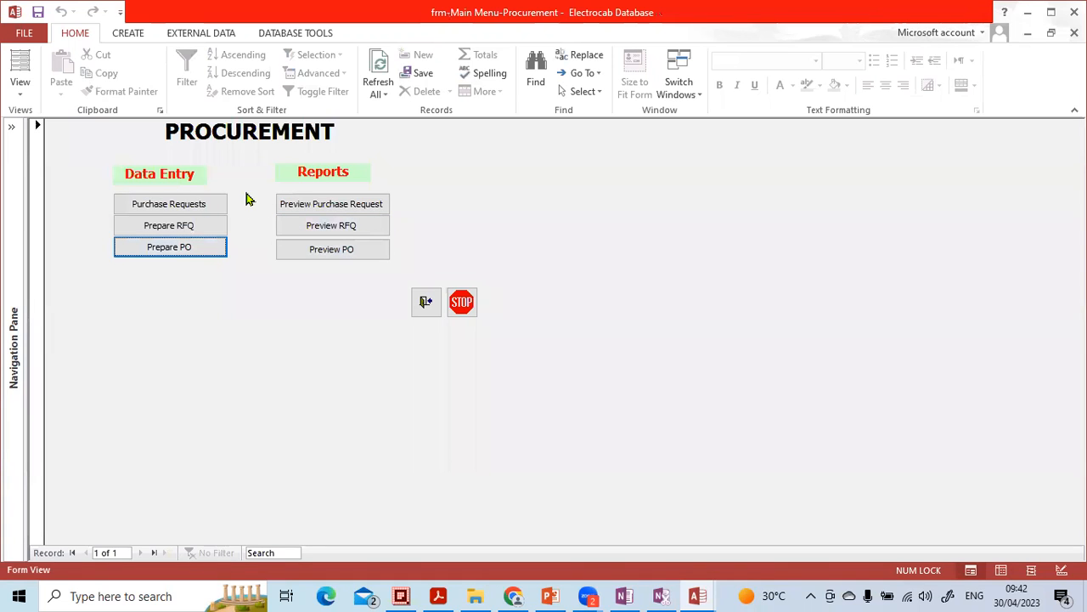
{"action": "left_click", "coordinate": [171, 205]}
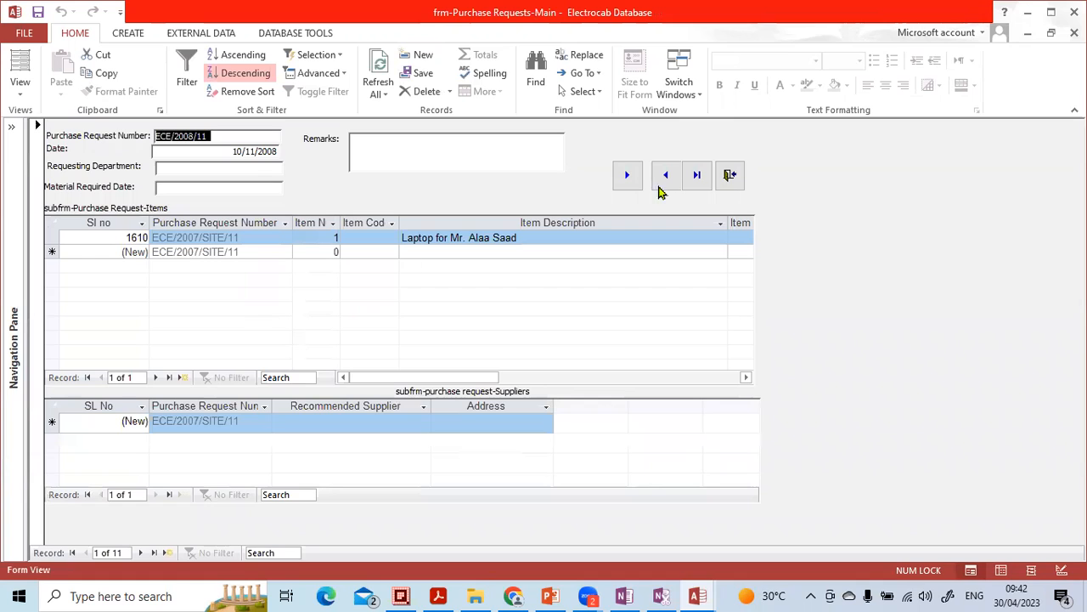
Step: Close the Purchase Requests form and preview purchase request 10 from the Procurement menu's report dialog
{"action": "left_click", "coordinate": [730, 174]}
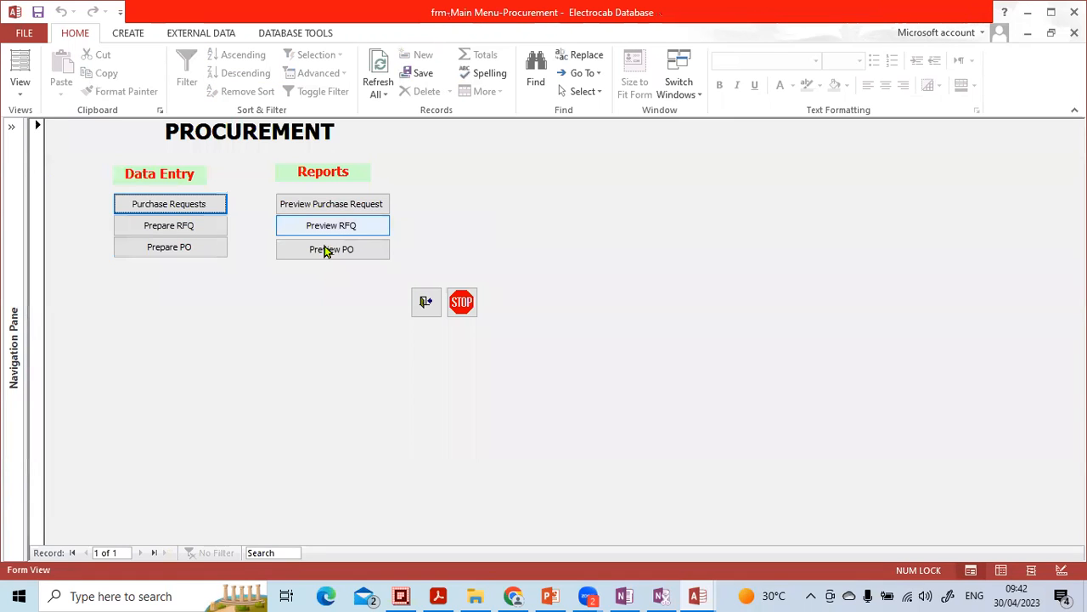
{"action": "left_click", "coordinate": [314, 207]}
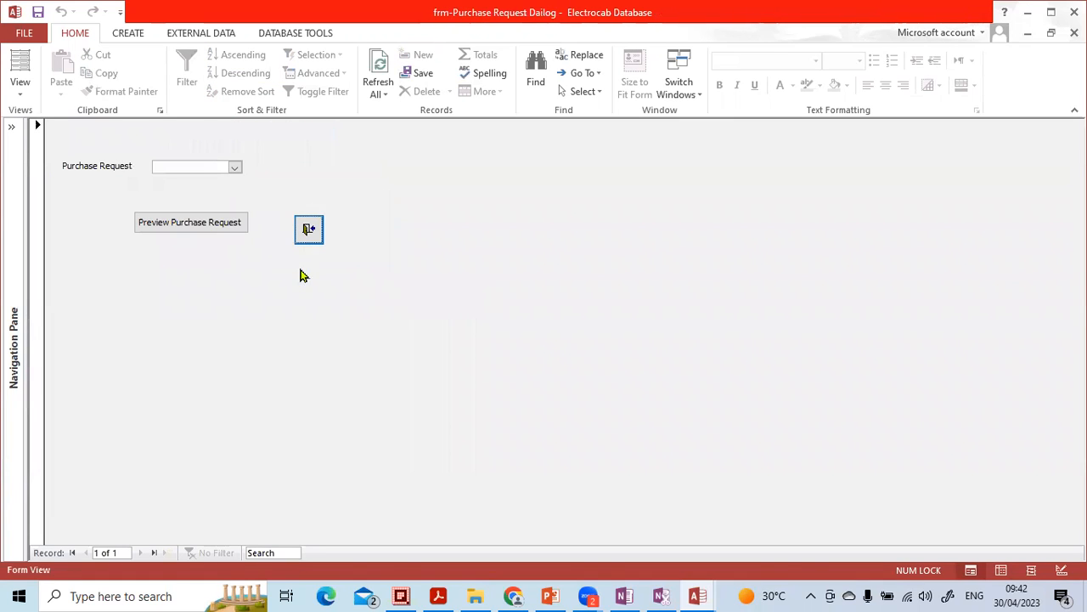
{"action": "left_click", "coordinate": [235, 167]}
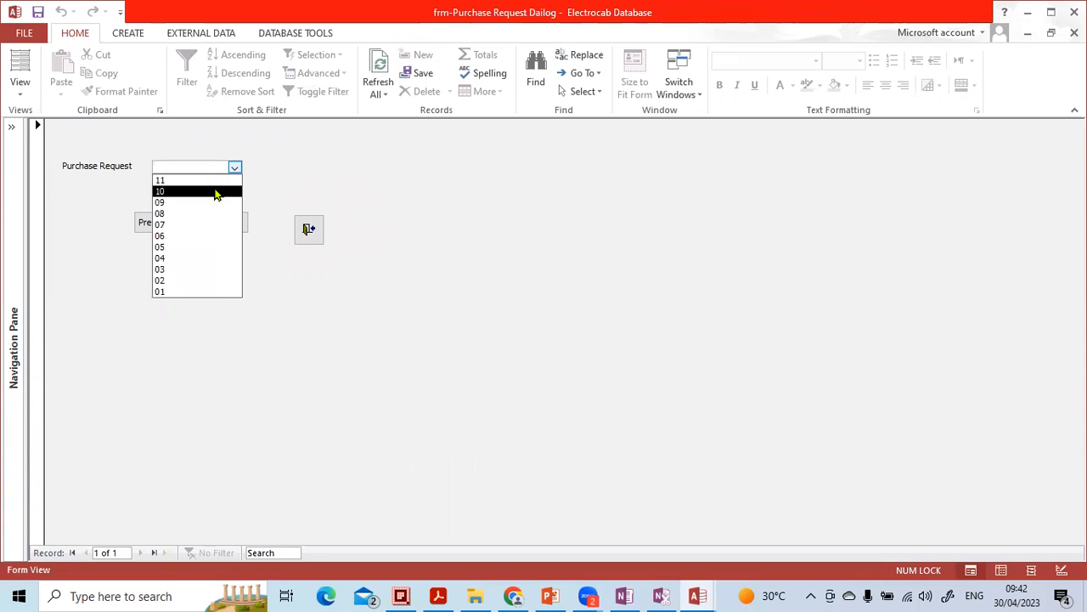
{"action": "left_click", "coordinate": [215, 195]}
{"action": "left_click", "coordinate": [187, 222]}
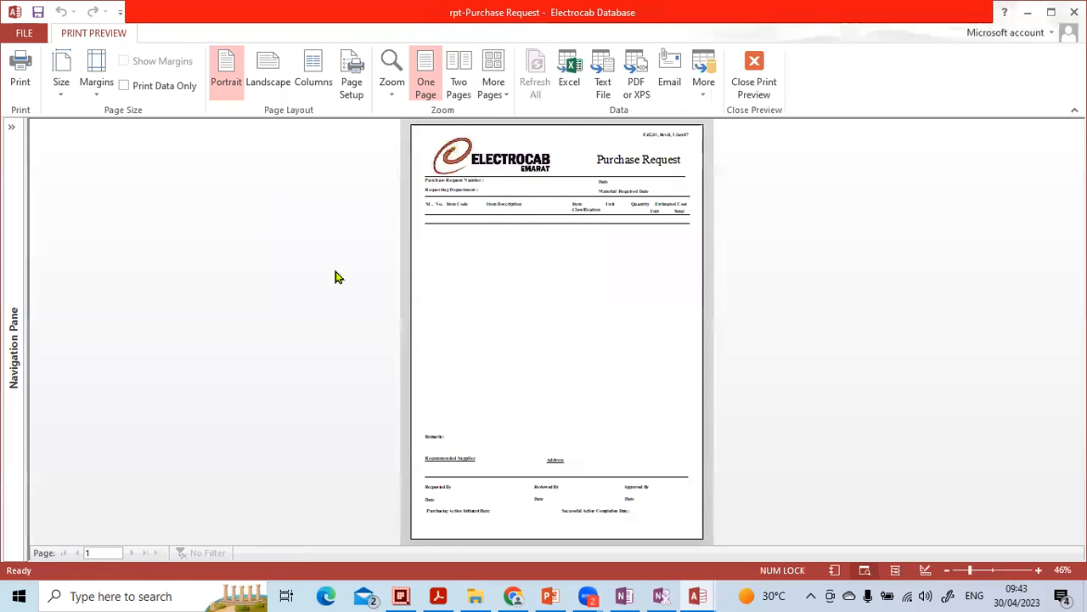
Step: Zoom into the purchase request report, close the print preview, and exit the dialog back to the Procurement menu
{"action": "left_click", "coordinate": [556, 180]}
{"action": "left_click", "coordinate": [546, 178]}
{"action": "left_click", "coordinate": [750, 85]}
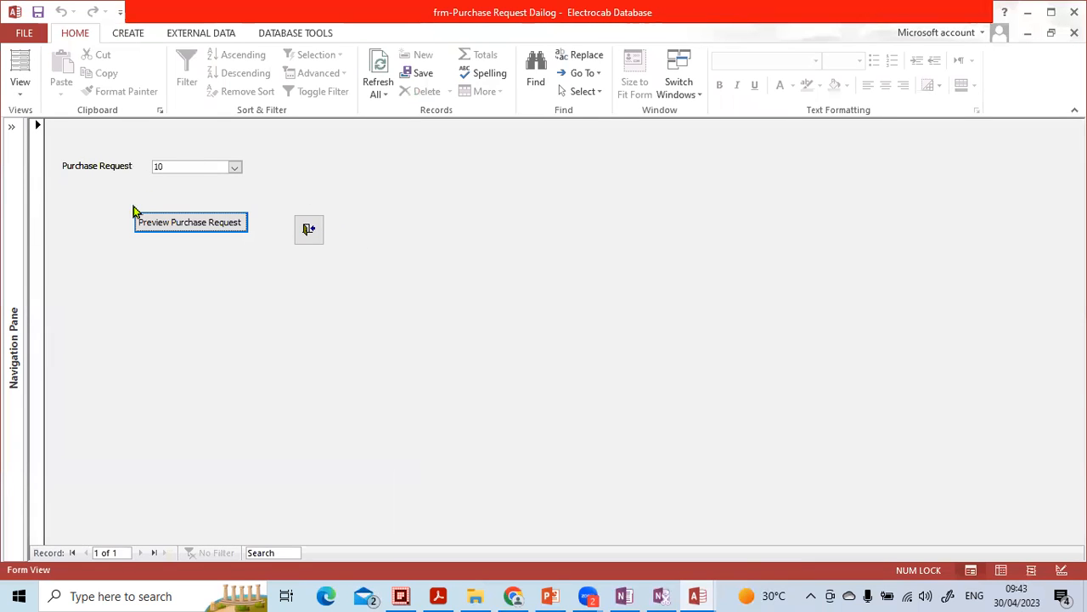
{"action": "left_click", "coordinate": [308, 230]}
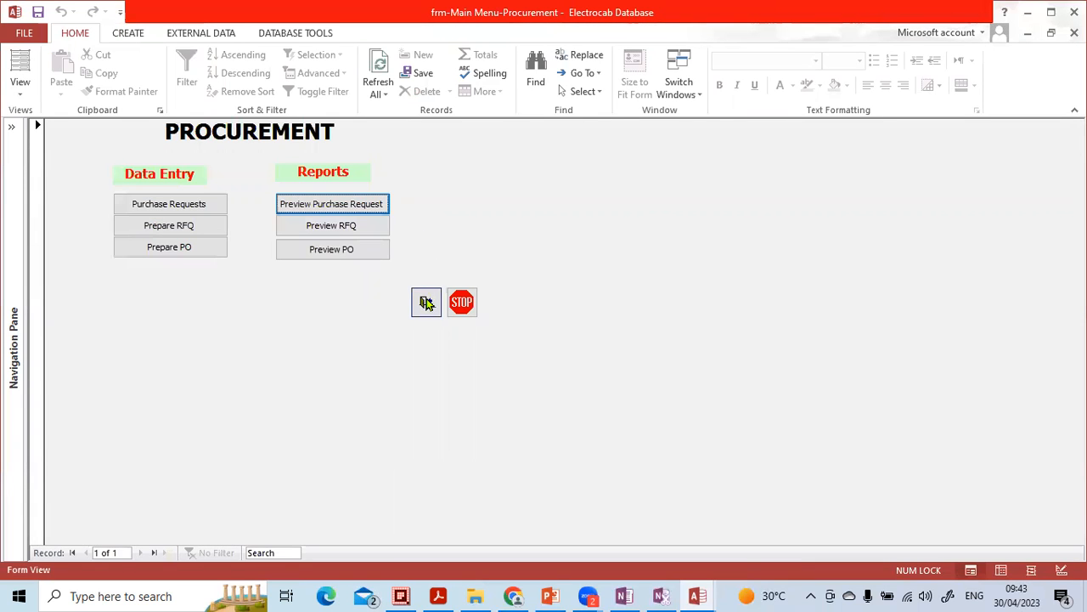
Step: Minimize the Electrocab Database window, close Table1 in MYDABASE, and create a new blank form in Design view
{"action": "left_click", "coordinate": [1028, 13]}
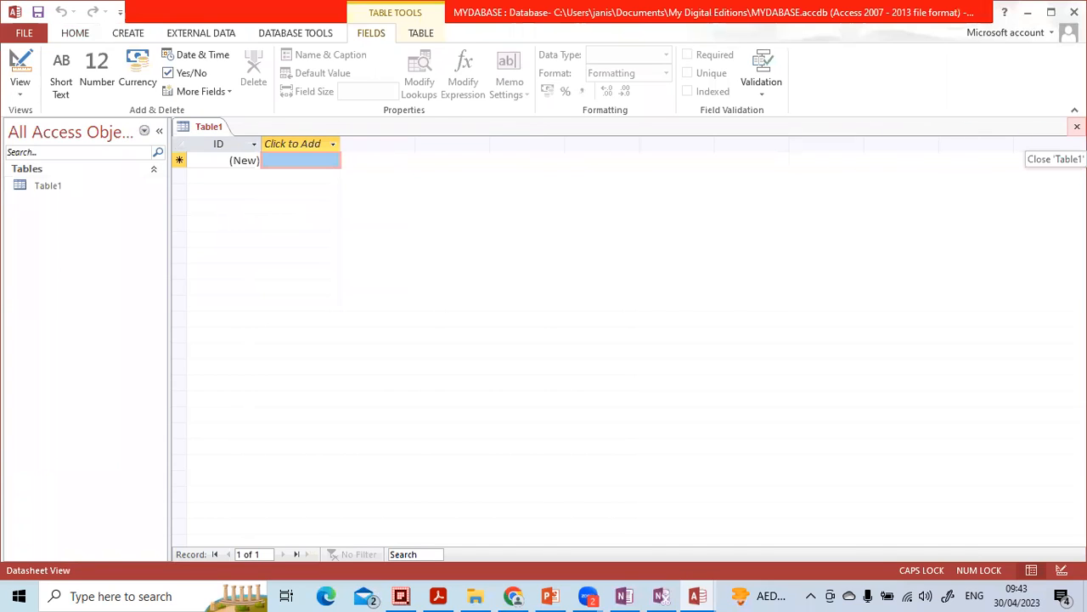
{"action": "left_click", "coordinate": [1076, 126]}
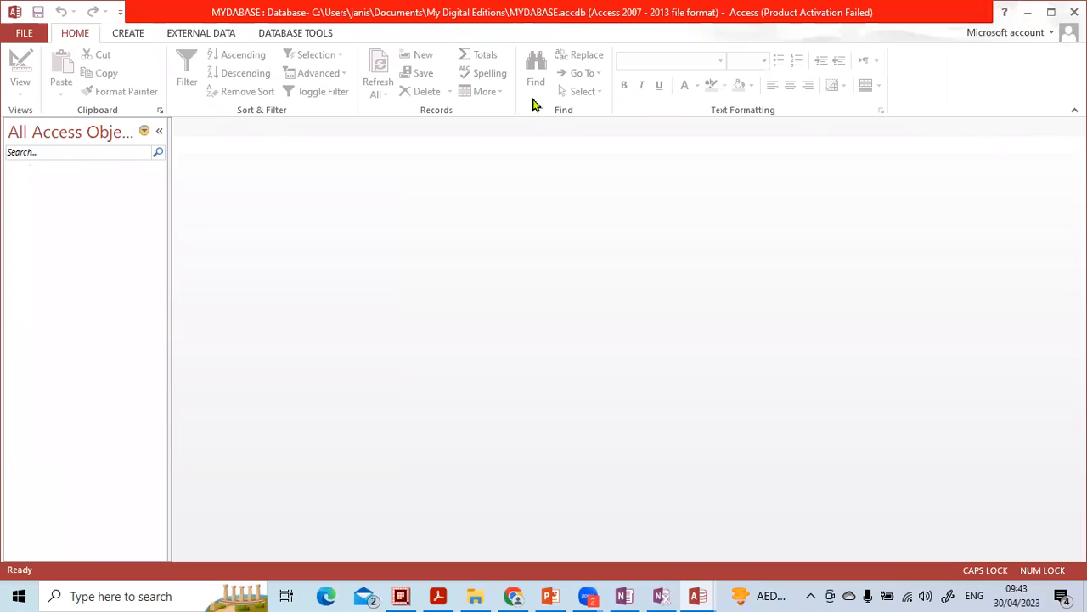
{"action": "left_click", "coordinate": [126, 34]}
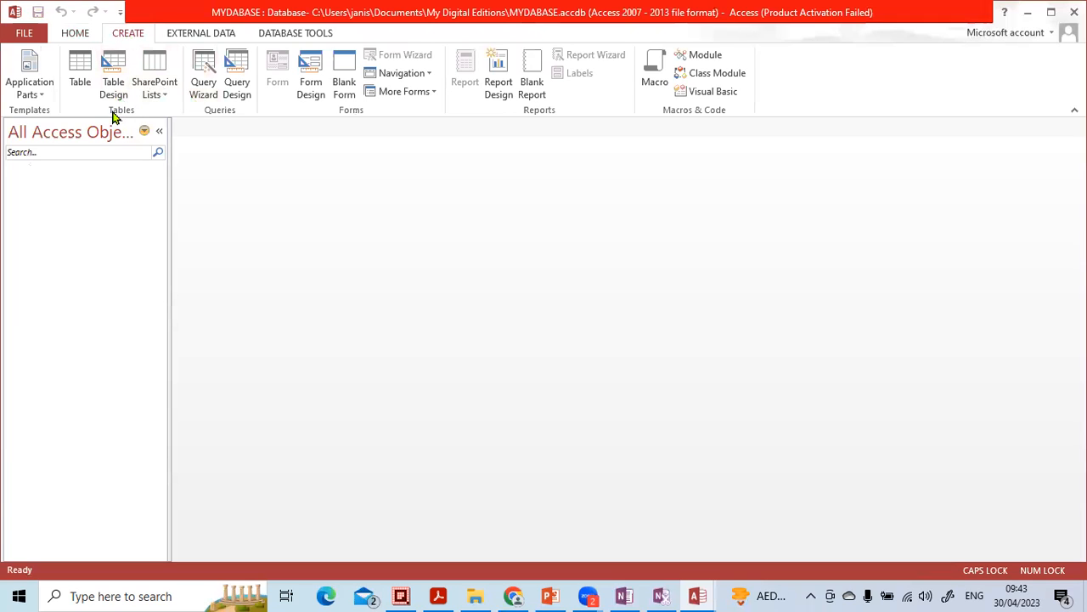
{"action": "left_click", "coordinate": [312, 78]}
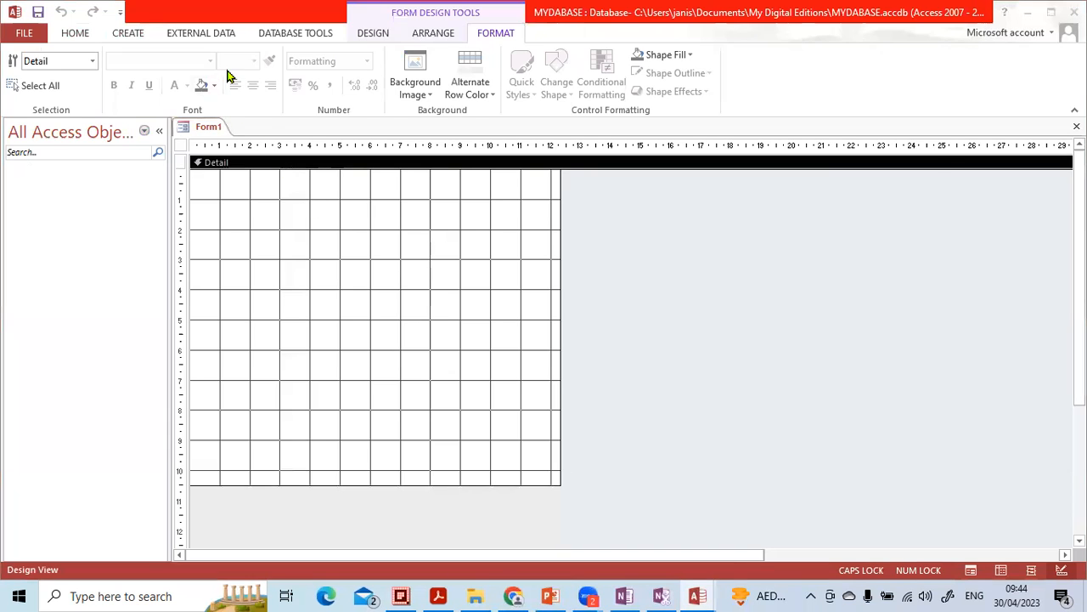
Step: Add a label reading "Welcome to Menu" near the top of the form's Detail section
{"action": "left_click", "coordinate": [374, 34]}
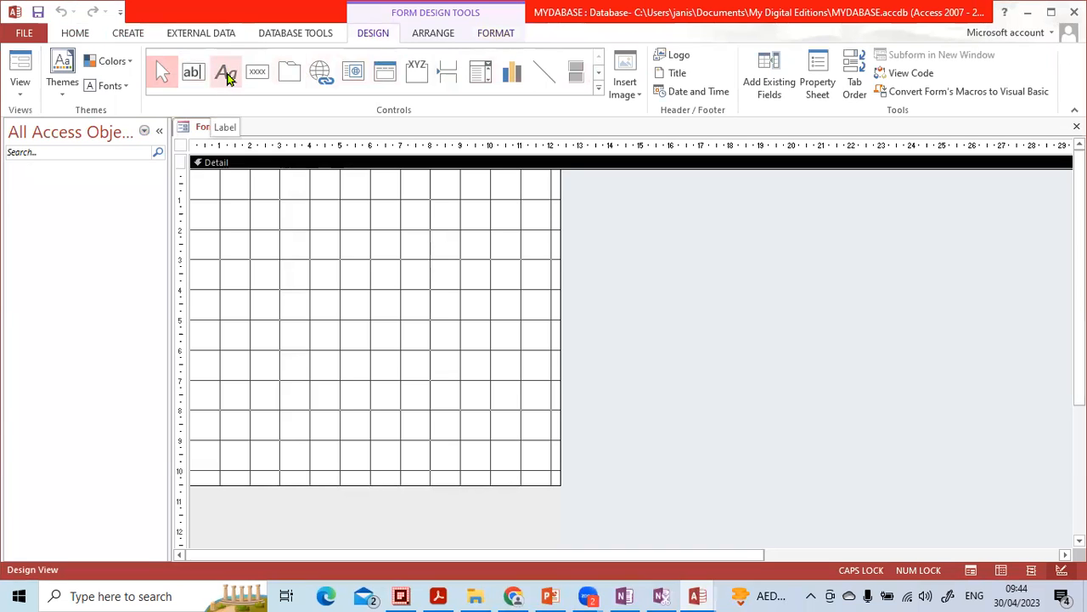
{"action": "left_click", "coordinate": [228, 78]}
{"action": "left_click", "coordinate": [265, 217]}
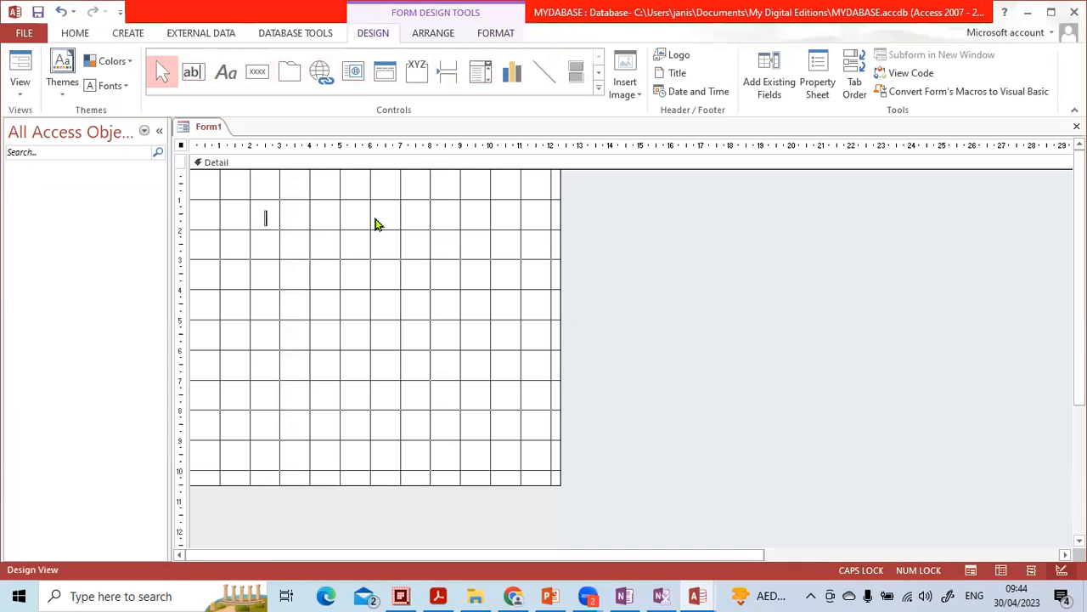
{"action": "key", "text": "Caps_Lock"}
{"action": "type", "text": "w"}
{"action": "key", "text": "Caps_Lock"}
{"action": "type", "text": "E"}
{"action": "key", "text": "Caps_Lock"}
{"action": "type", "text": "elcome to"}
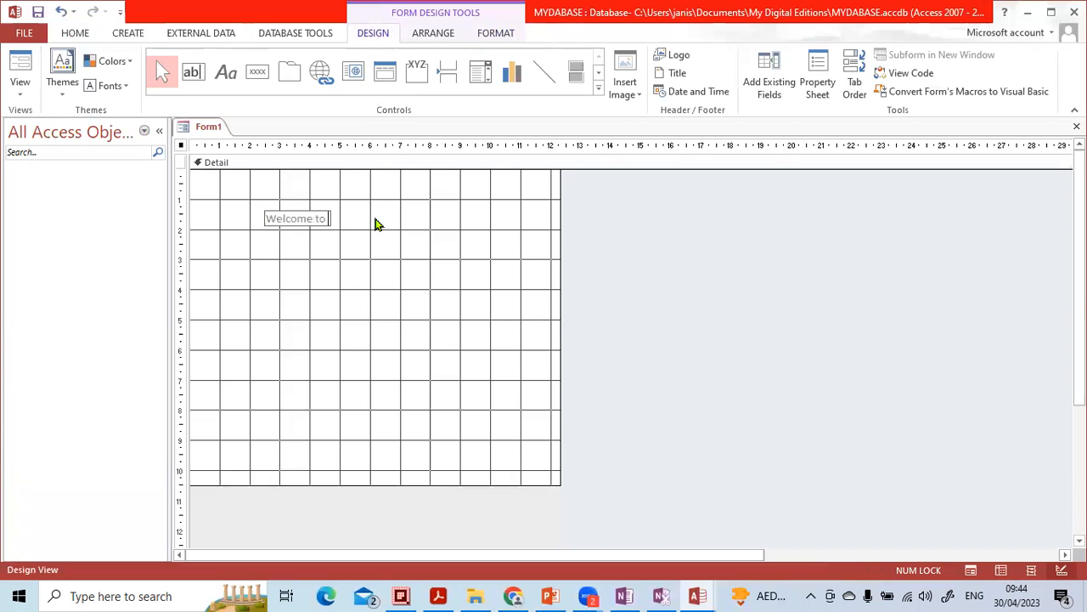
{"action": "key", "text": "Caps_Lock"}
{"action": "type", "text": "M"}
{"action": "key", "text": "Caps_Lock"}
{"action": "type", "text": "enu"}
Step: Enlarge the Welcome to Menu label's box and move it slightly up and left
{"action": "left_click", "coordinate": [380, 229]}
{"action": "left_click", "coordinate": [357, 221]}
{"action": "left_click", "coordinate": [346, 217]}
{"action": "left_click", "coordinate": [401, 215]}
{"action": "left_click_drag", "start_coordinate": [349, 215], "coordinate": [507, 245]}
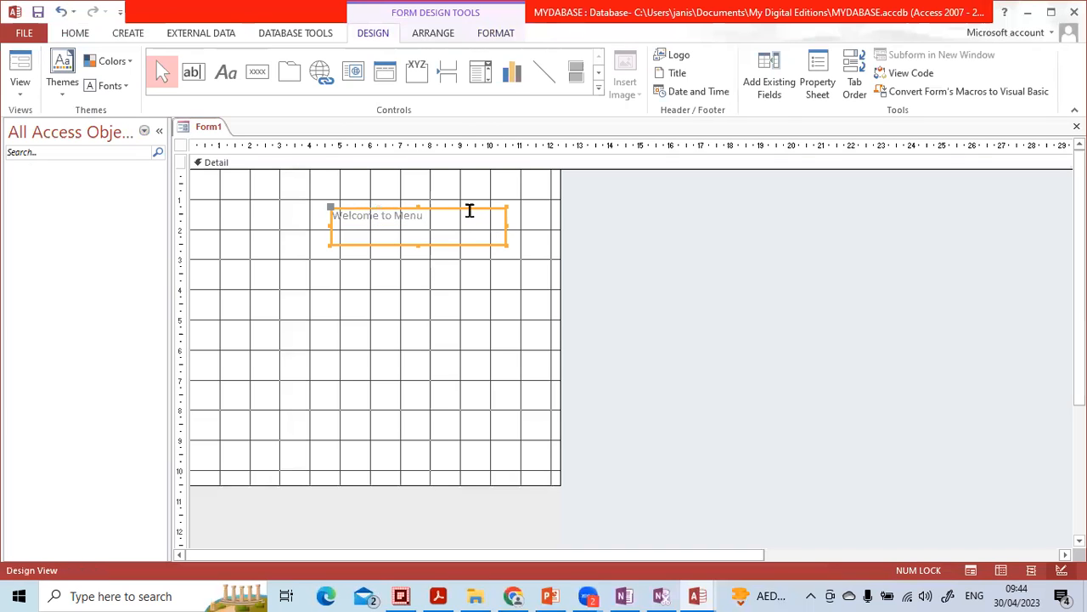
{"action": "left_click_drag", "start_coordinate": [478, 212], "coordinate": [460, 204]}
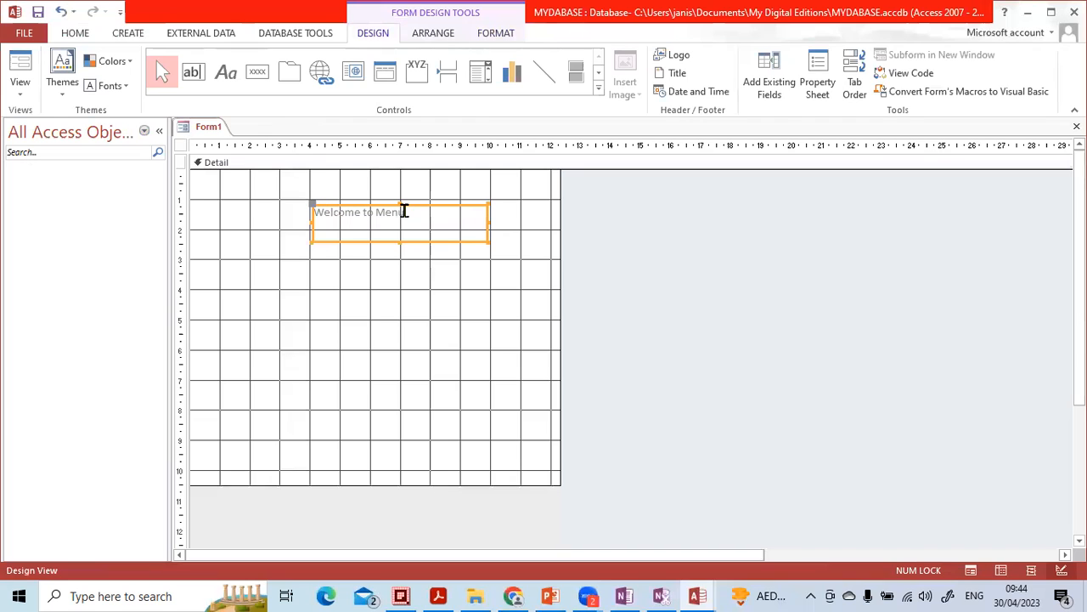
{"action": "left_click", "coordinate": [464, 274]}
{"action": "left_click", "coordinate": [462, 237]}
{"action": "left_click", "coordinate": [472, 241]}
{"action": "double_click", "coordinate": [387, 218]}
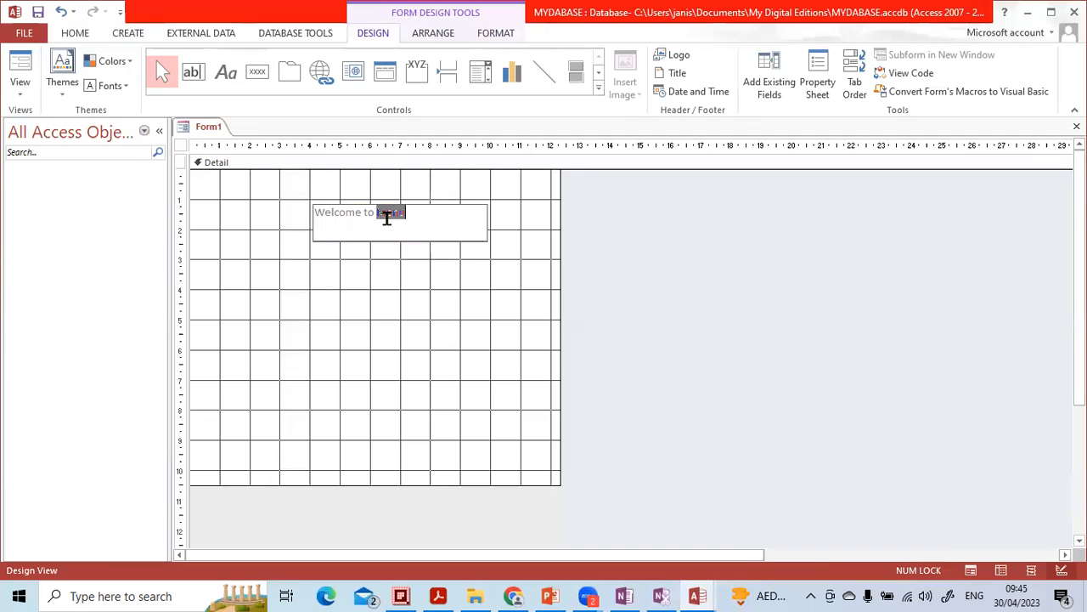
{"action": "left_click", "coordinate": [443, 218]}
{"action": "left_click", "coordinate": [347, 197]}
{"action": "left_click", "coordinate": [350, 209]}
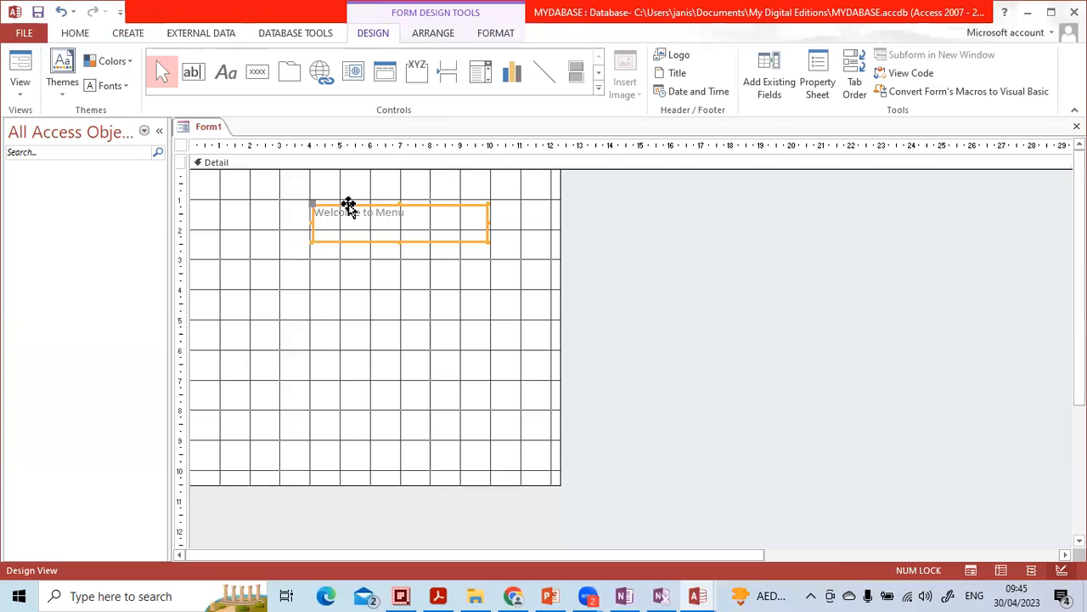
Step: Set the label's font size to 24 and its font colour to red
{"action": "left_click", "coordinate": [80, 32]}
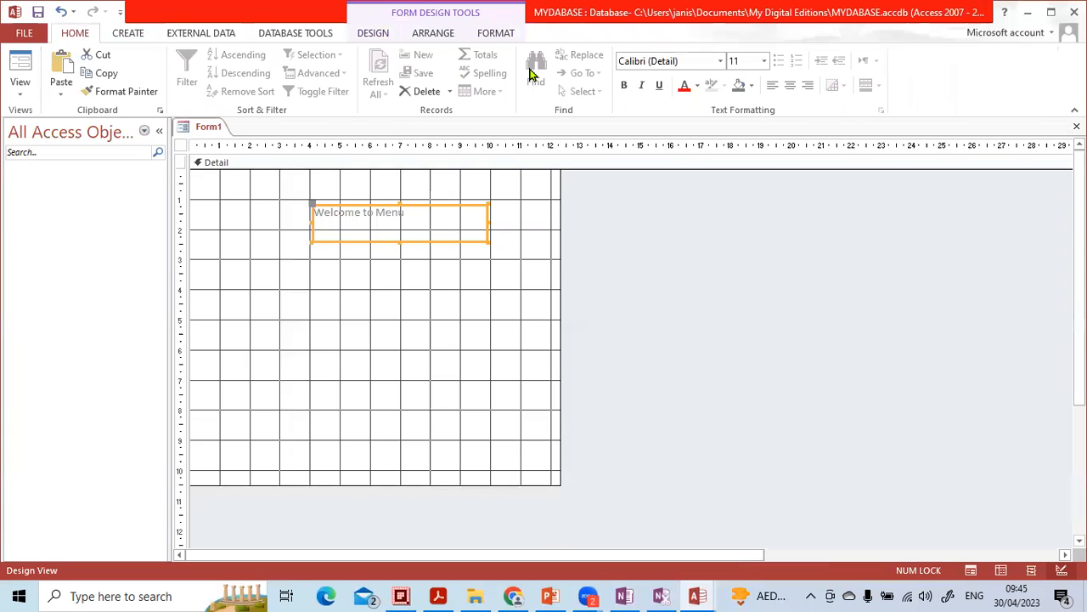
{"action": "left_click", "coordinate": [763, 61]}
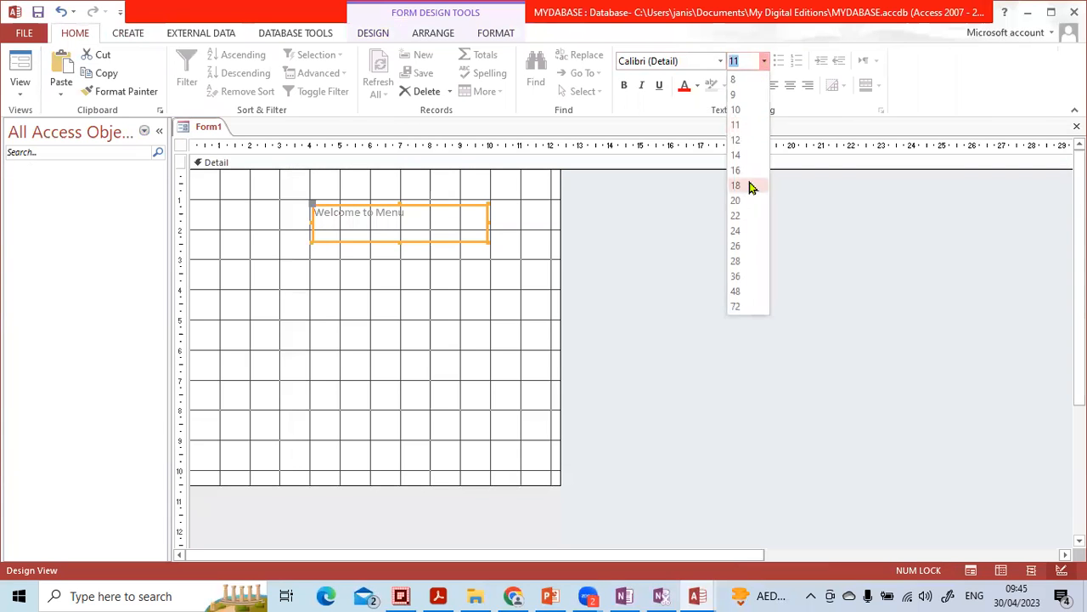
{"action": "left_click", "coordinate": [748, 233]}
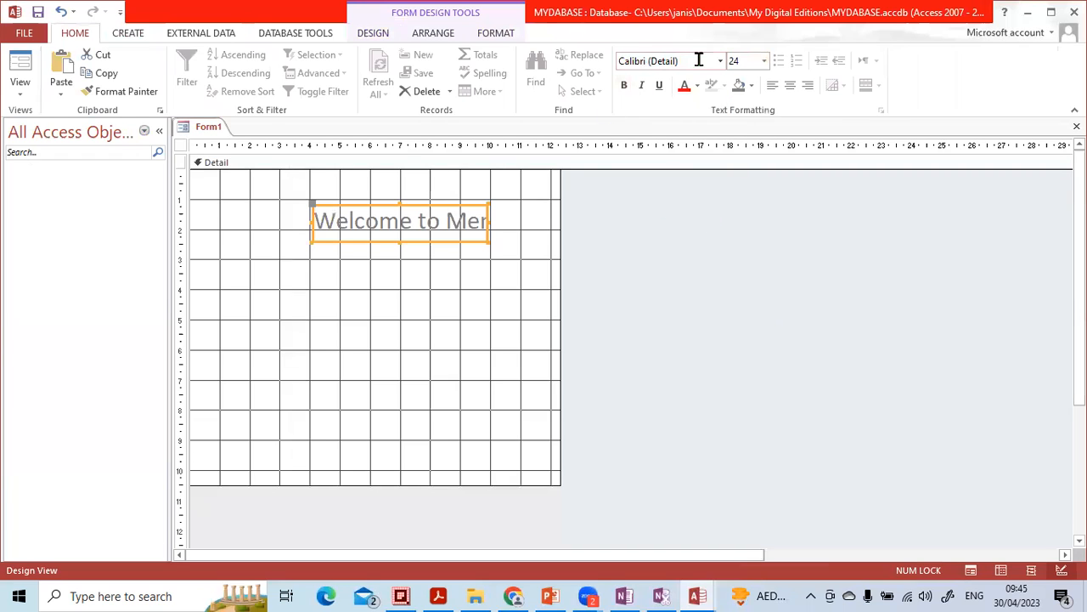
{"action": "left_click", "coordinate": [684, 85]}
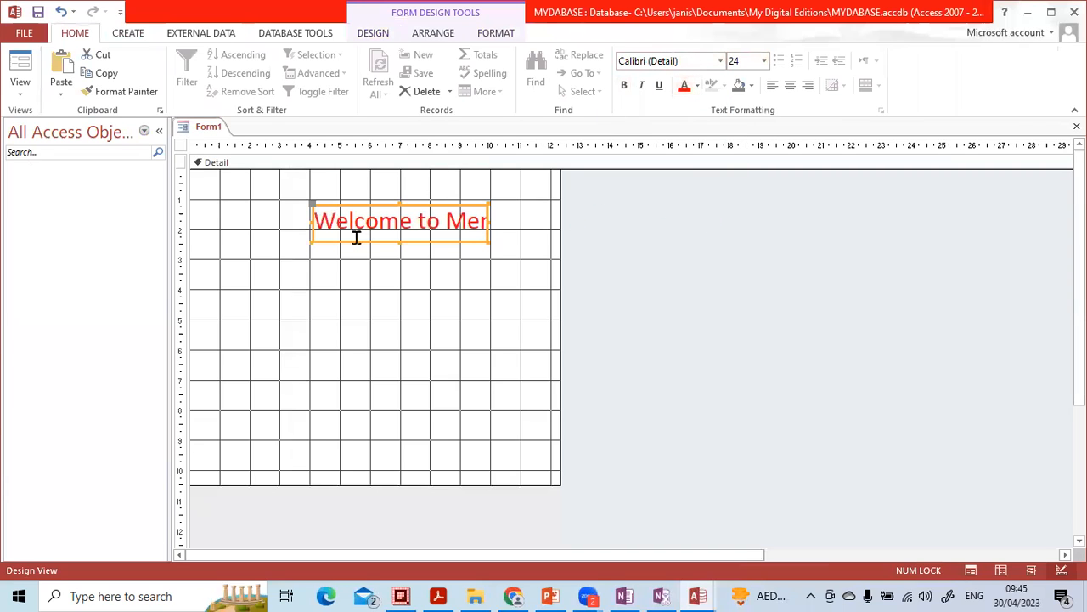
Step: Widen the label by stretching its left and right edges so the full title fits
{"action": "left_click_drag", "start_coordinate": [311, 239], "coordinate": [222, 243]}
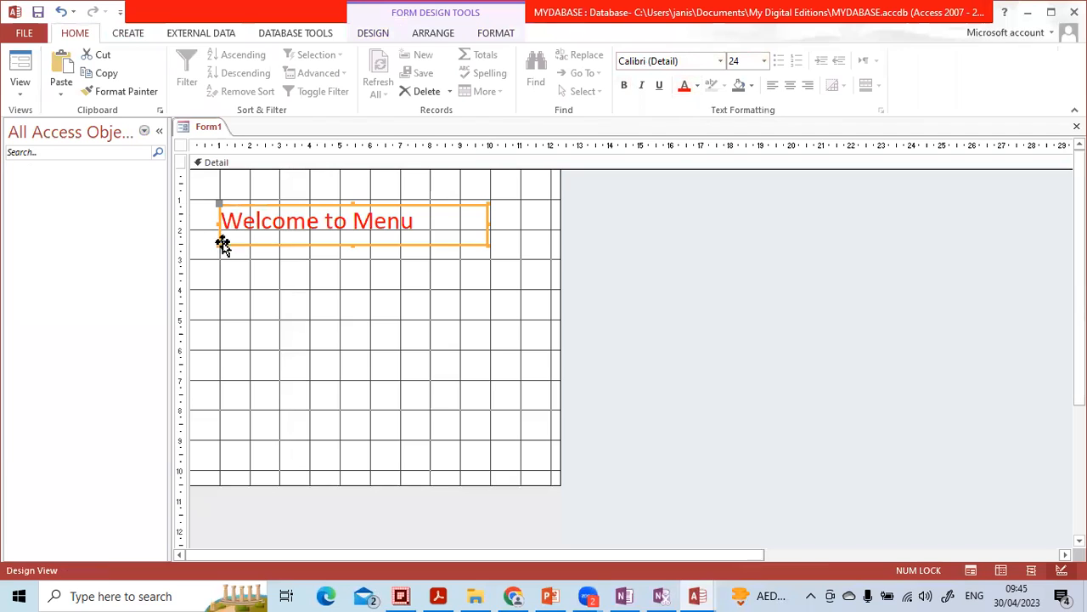
{"action": "left_click_drag", "start_coordinate": [474, 206], "coordinate": [513, 203]}
{"action": "left_click", "coordinate": [459, 317]}
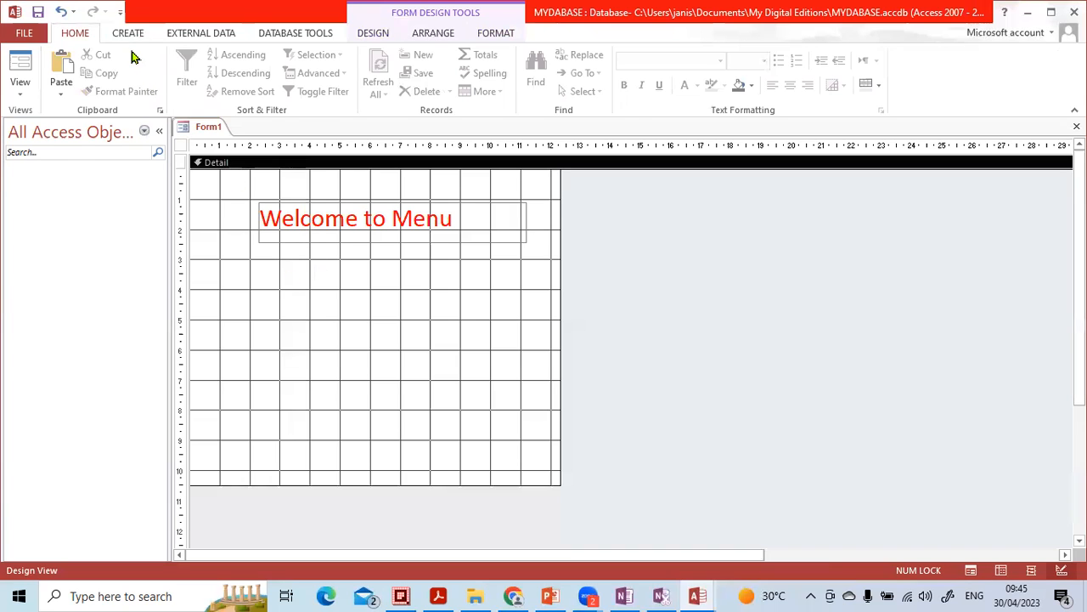
Step: Draw a command button in the form's lower left area and assign it the Form Operations action Close Form
{"action": "left_click", "coordinate": [371, 34]}
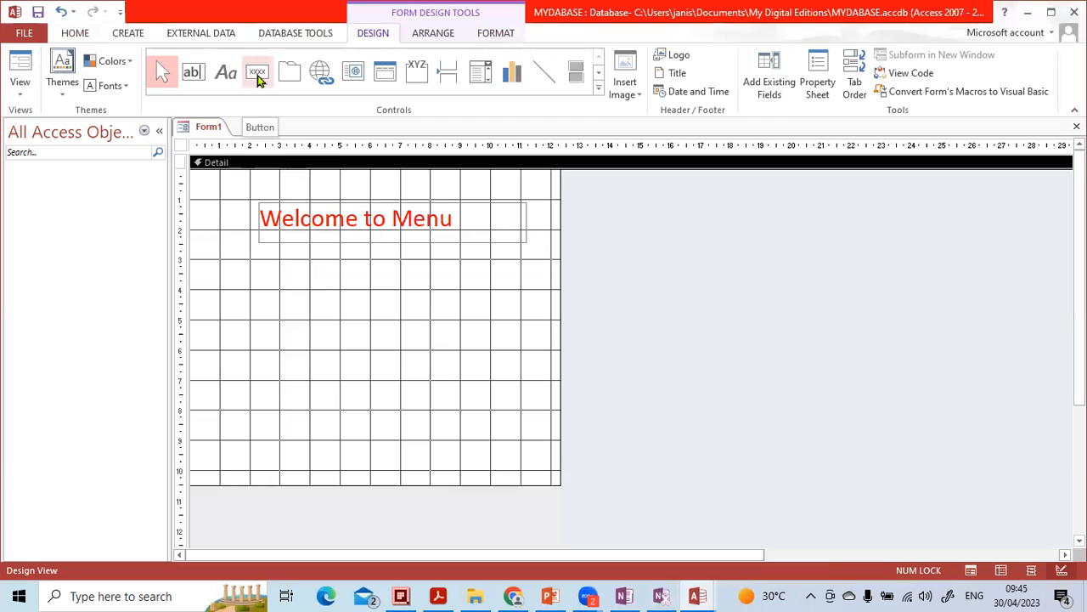
{"action": "left_click", "coordinate": [259, 74]}
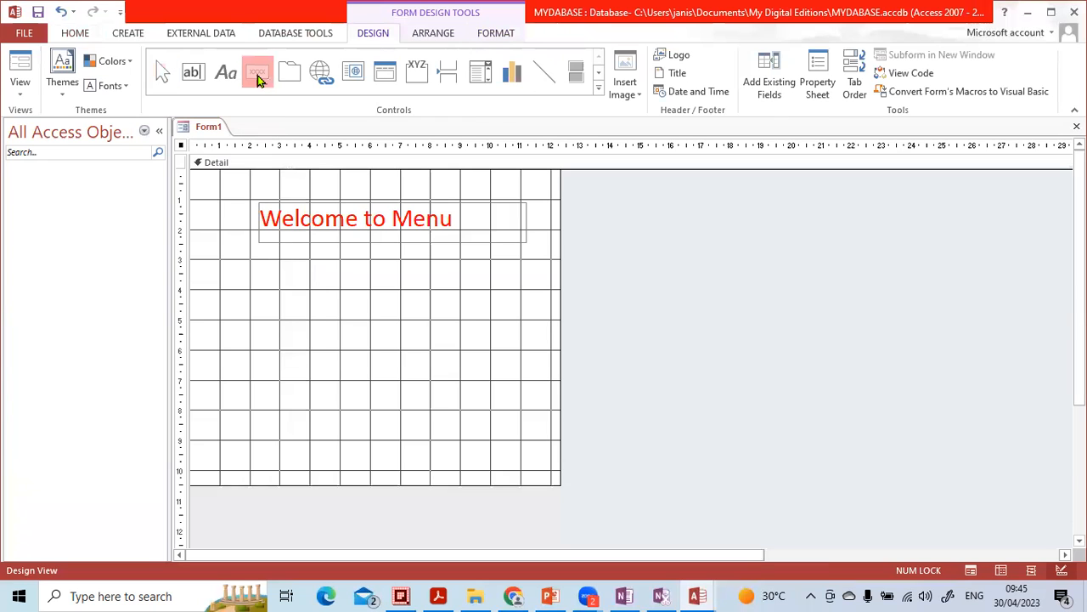
{"action": "left_click_drag", "start_coordinate": [263, 387], "coordinate": [356, 404]}
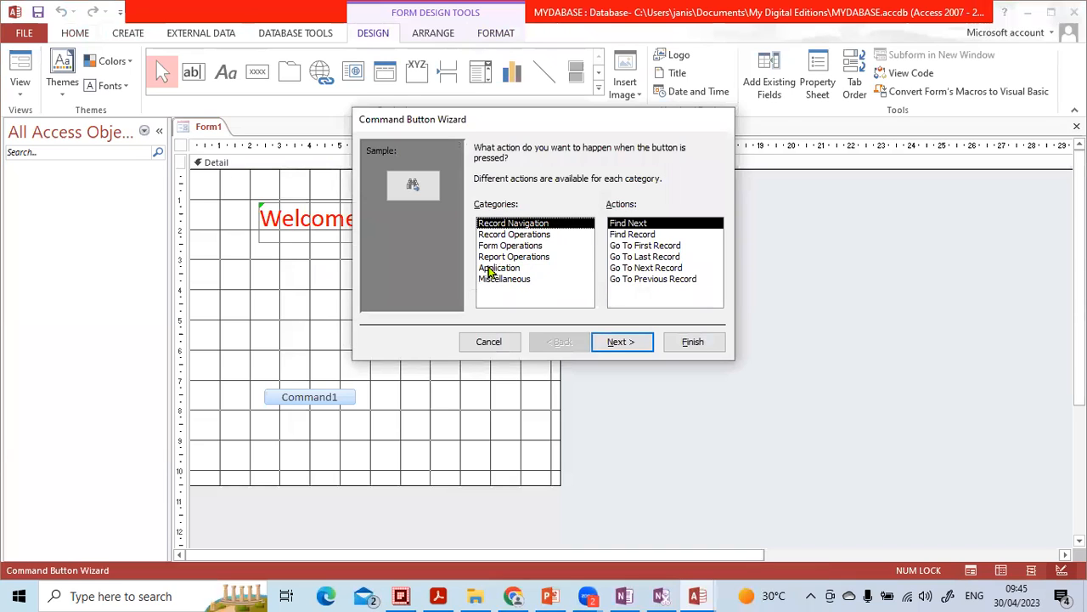
{"action": "left_click", "coordinate": [505, 245]}
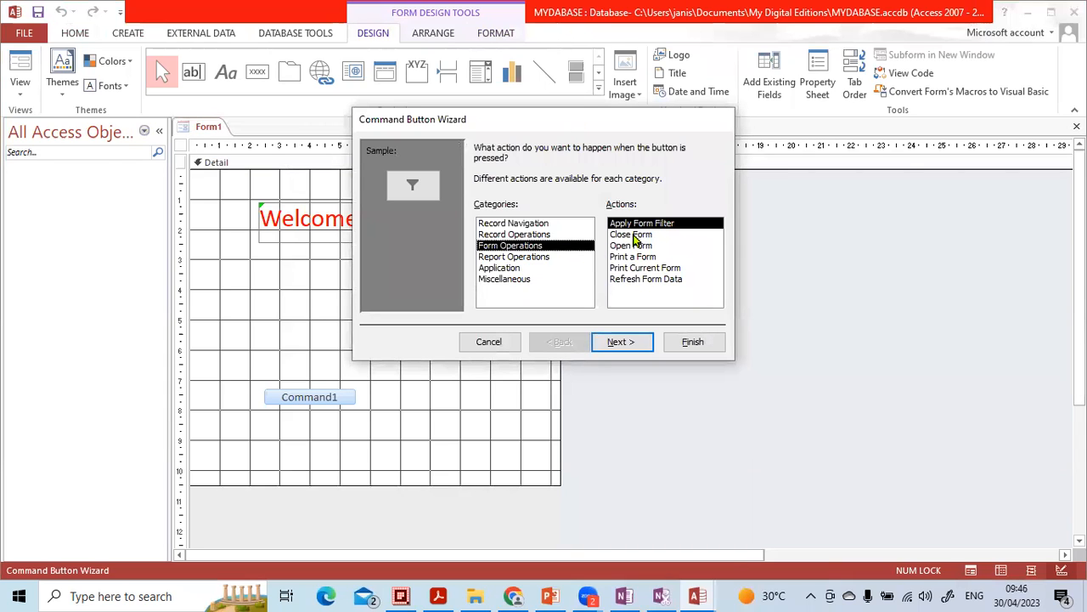
{"action": "left_click", "coordinate": [634, 235]}
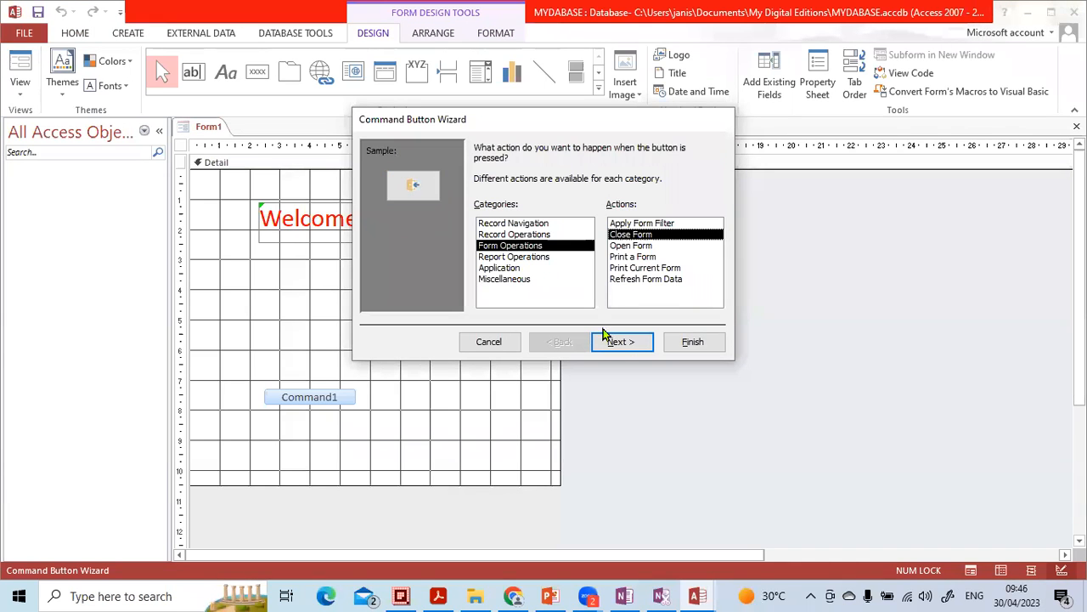
{"action": "left_click", "coordinate": [618, 342]}
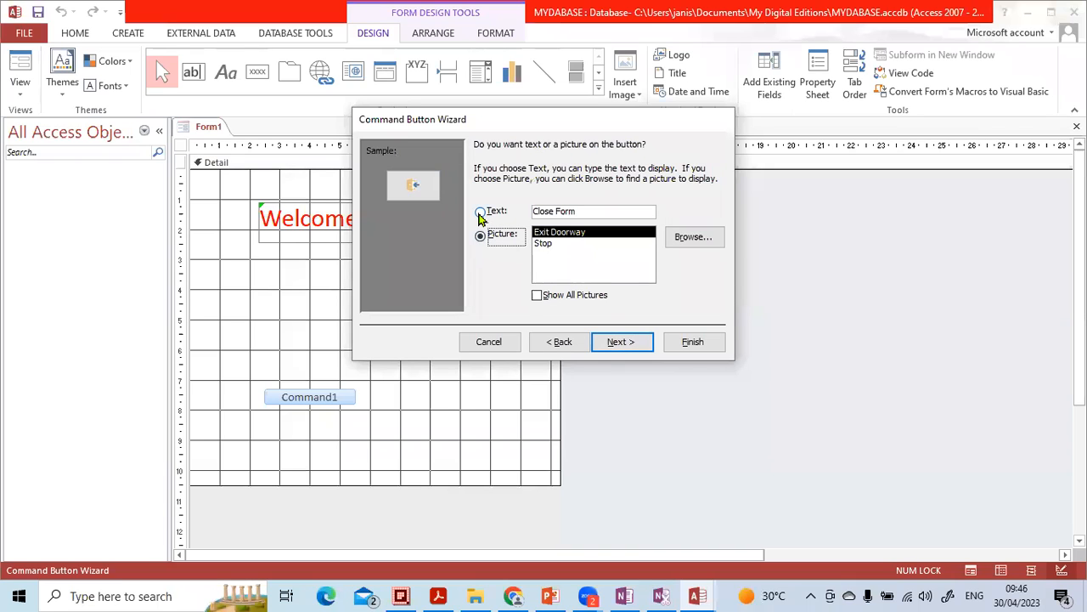
Step: Show the text Close Form on the button, name it close form, and finish the wizard
{"action": "left_click", "coordinate": [481, 212]}
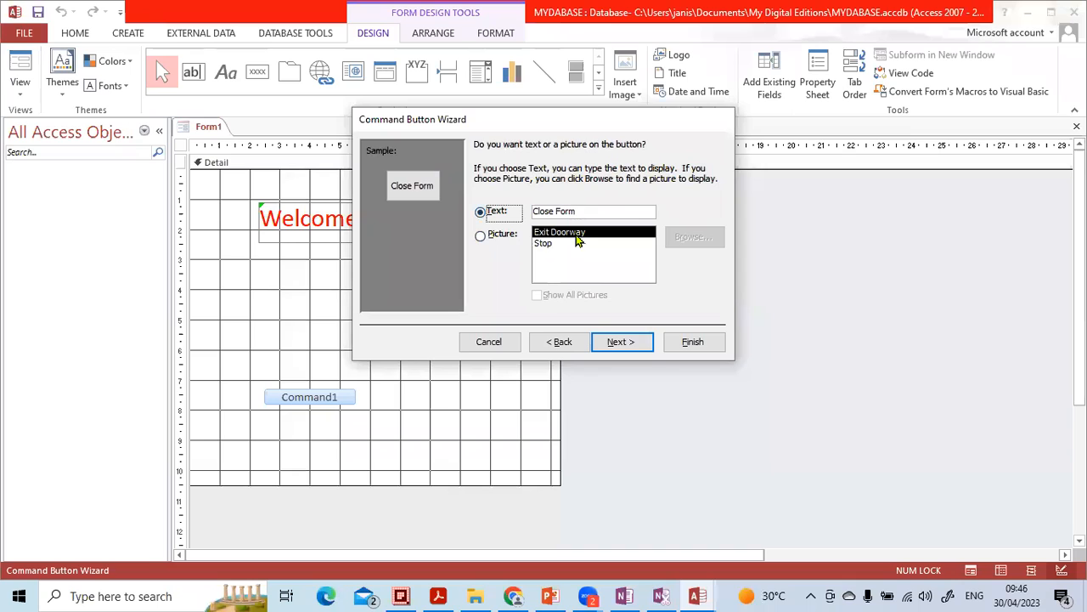
{"action": "left_click", "coordinate": [496, 242]}
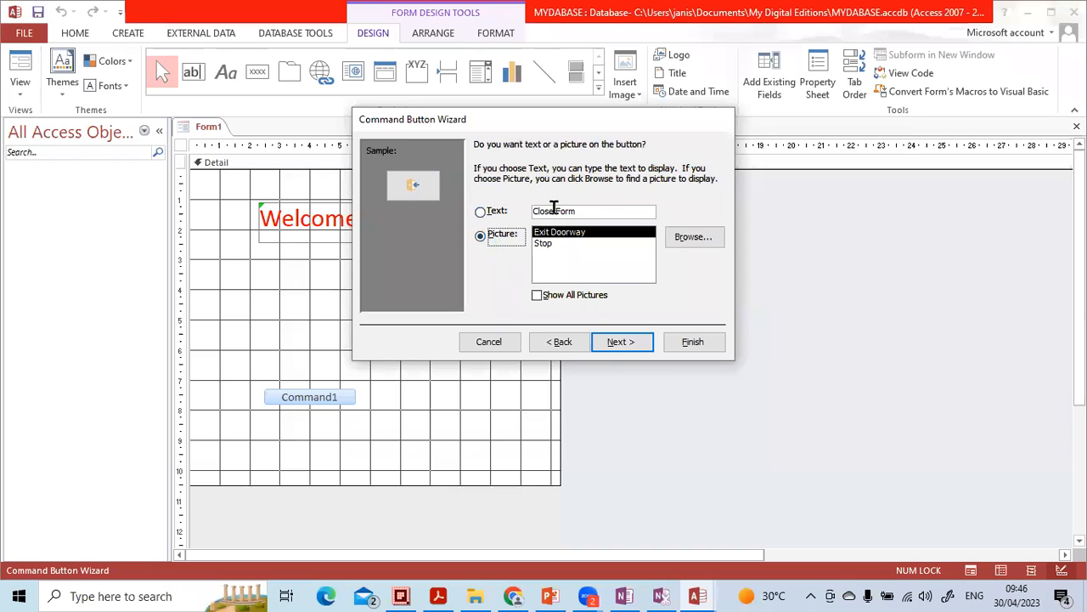
{"action": "left_click", "coordinate": [481, 213]}
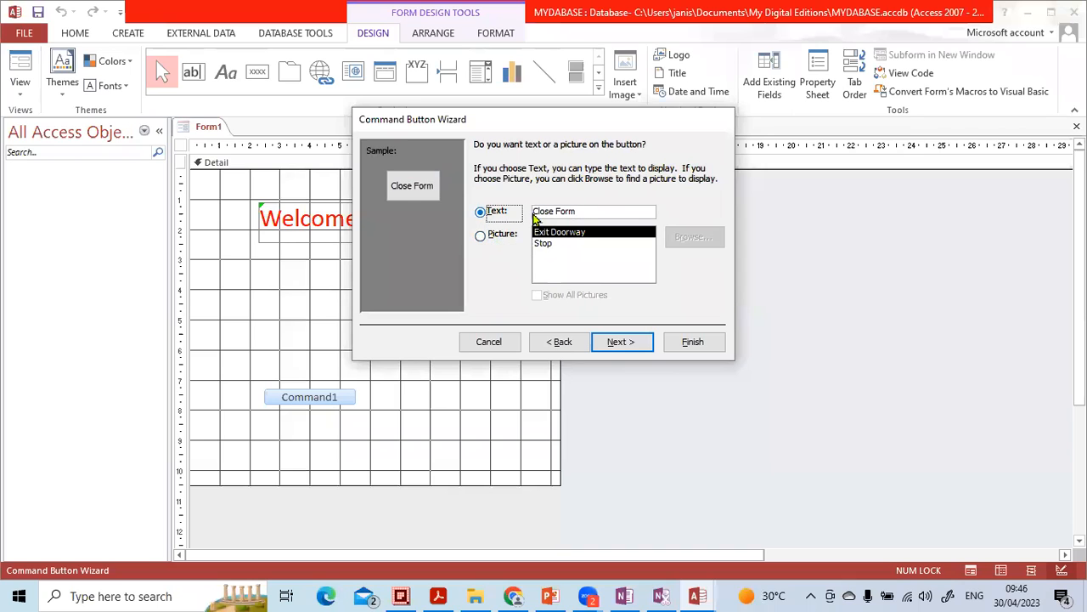
{"action": "left_click", "coordinate": [615, 341]}
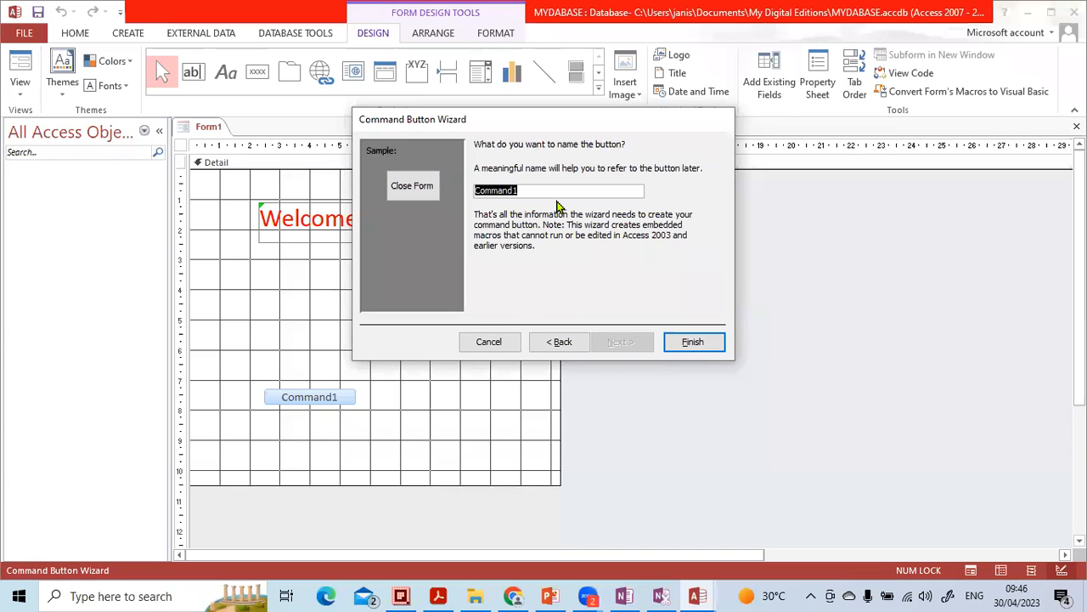
{"action": "type", "text": "e form"}
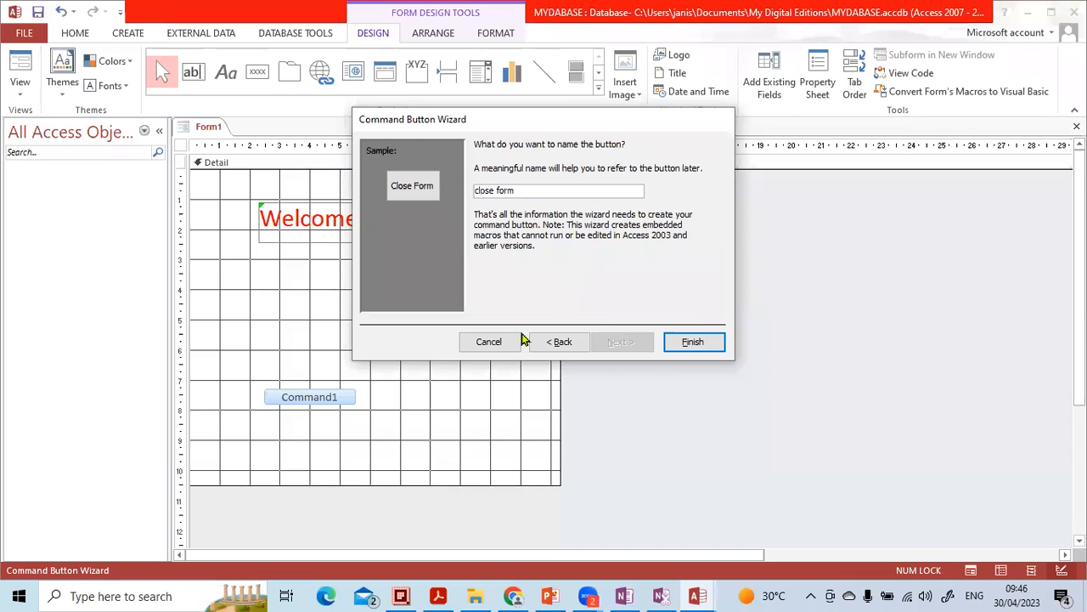
{"action": "left_click", "coordinate": [677, 339]}
{"action": "left_click", "coordinate": [380, 416]}
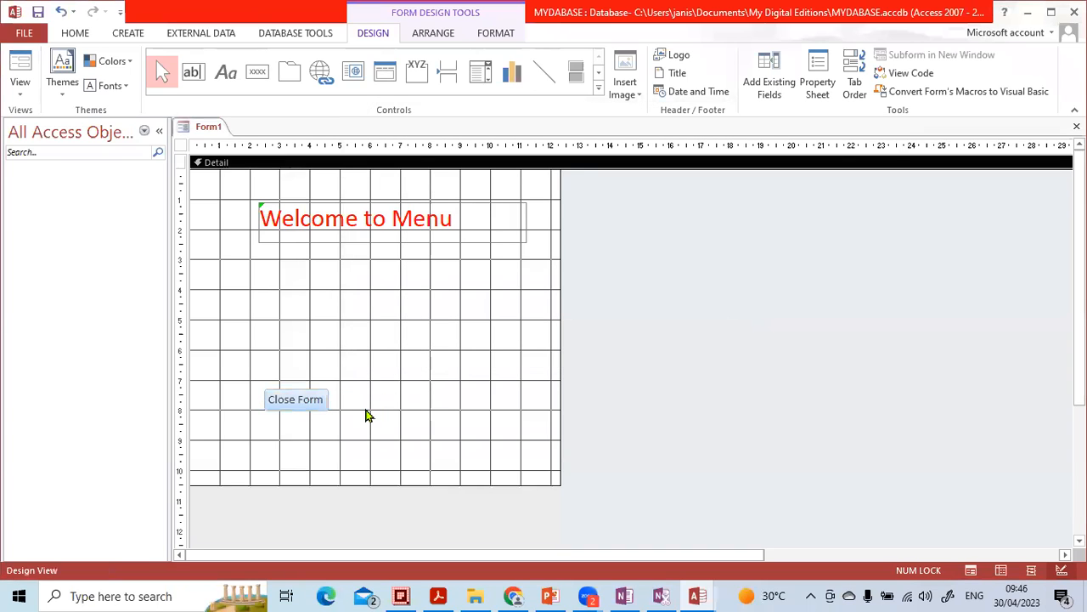
Step: Draw a second command button to the right of Close Form and assign it the Application action Quit Application
{"action": "left_click", "coordinate": [257, 71]}
{"action": "left_click_drag", "start_coordinate": [368, 389], "coordinate": [458, 405]}
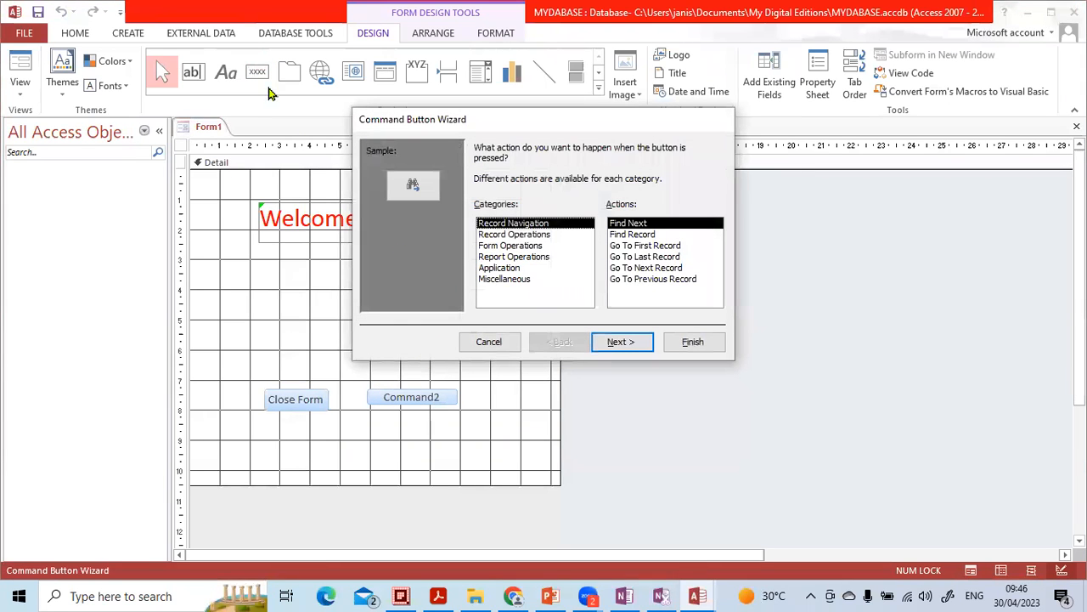
{"action": "left_click", "coordinate": [513, 246]}
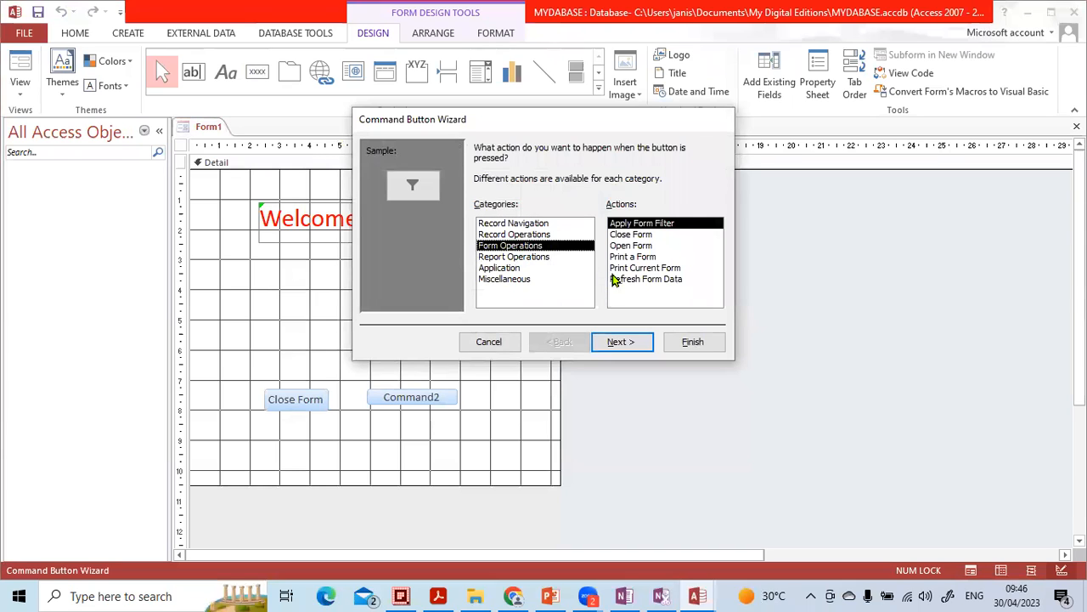
{"action": "left_click", "coordinate": [513, 268]}
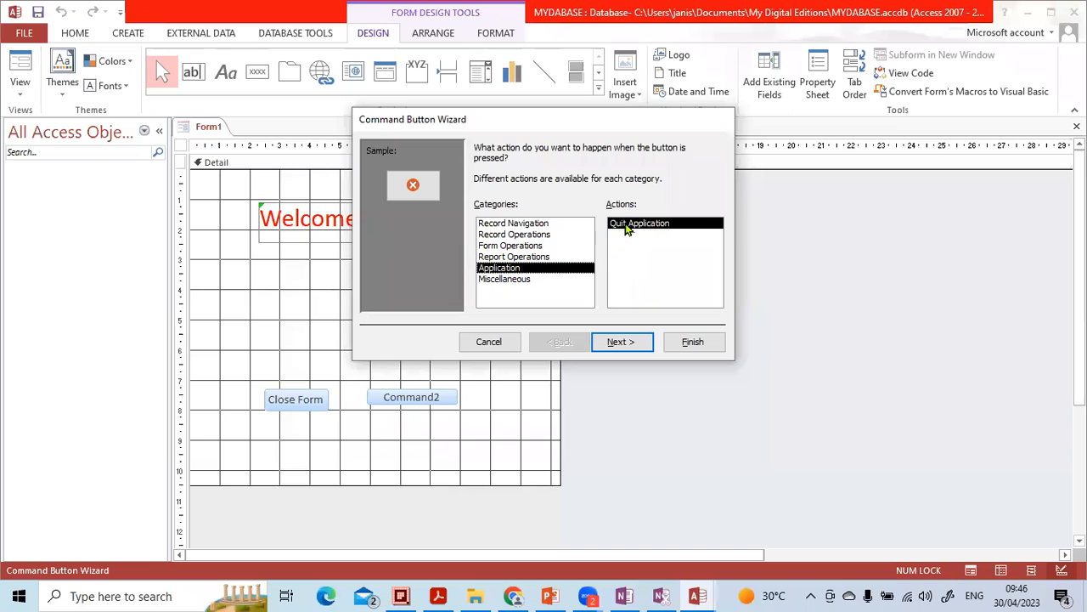
{"action": "left_click", "coordinate": [621, 341]}
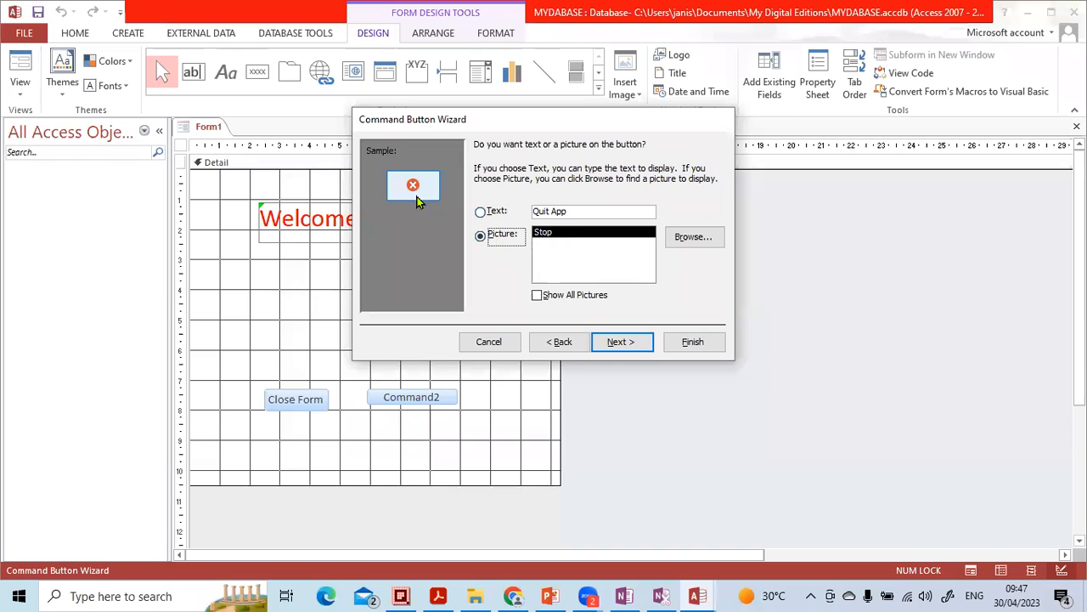
Step: Show the text Quit App on the button, name it quit, and finish the wizard
{"action": "left_click", "coordinate": [499, 213]}
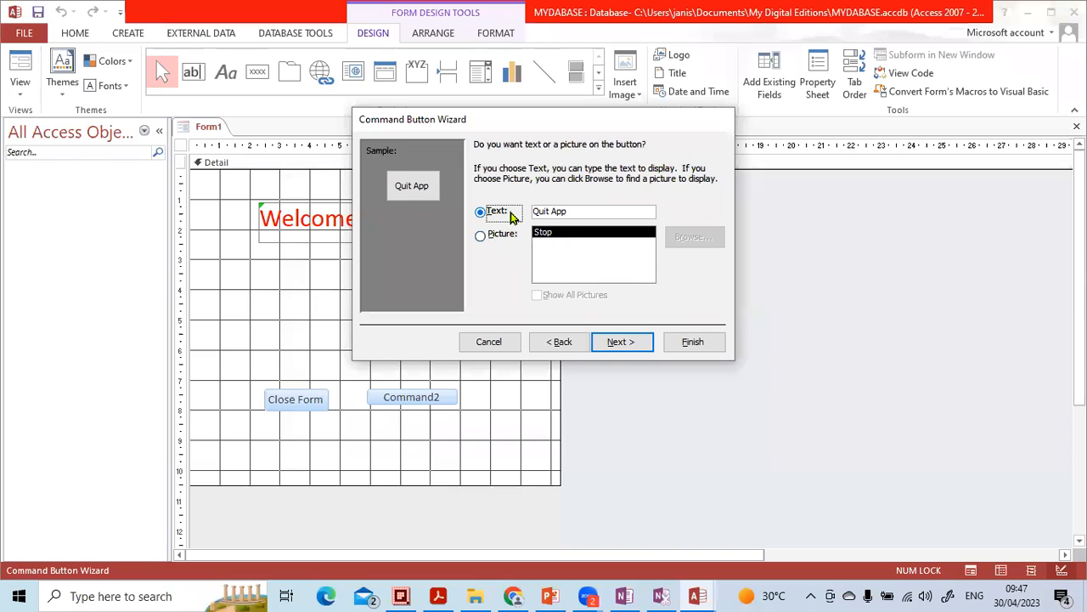
{"action": "left_click", "coordinate": [601, 342]}
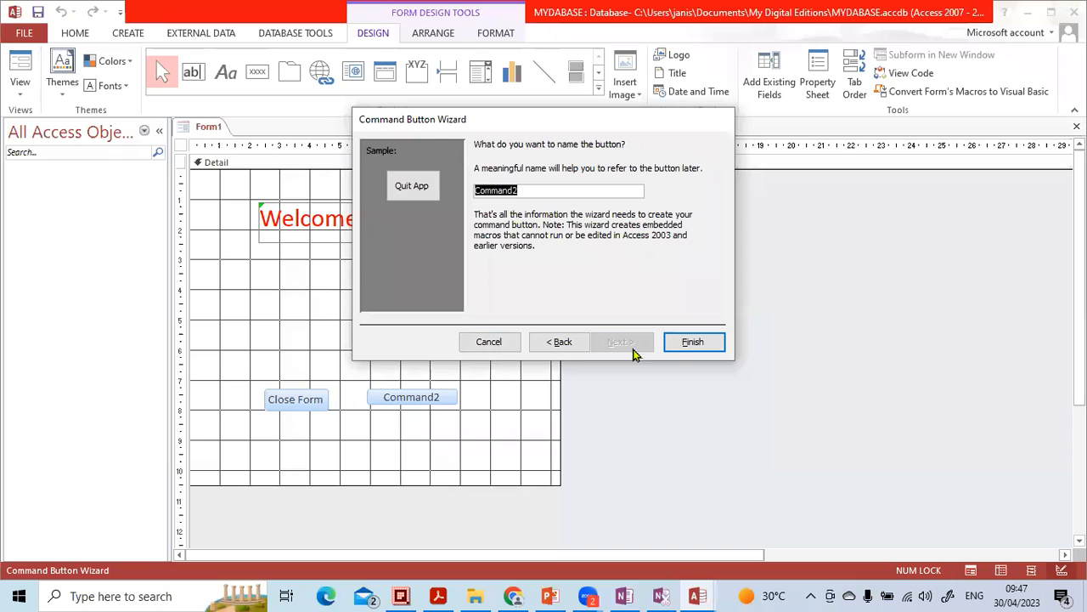
{"action": "type", "text": "quit"}
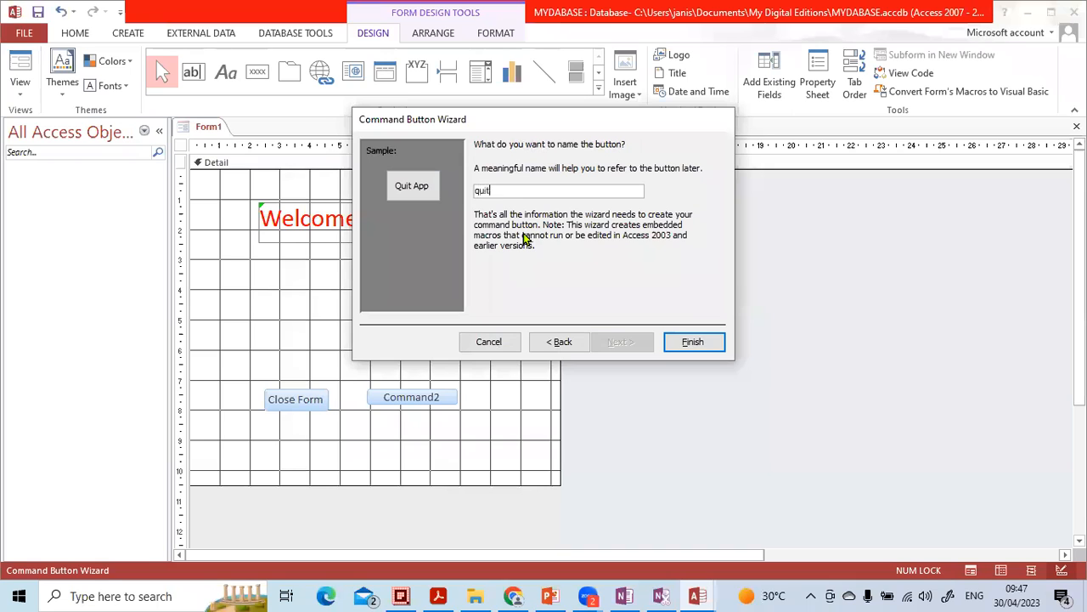
{"action": "left_click", "coordinate": [667, 341]}
{"action": "left_click", "coordinate": [475, 359]}
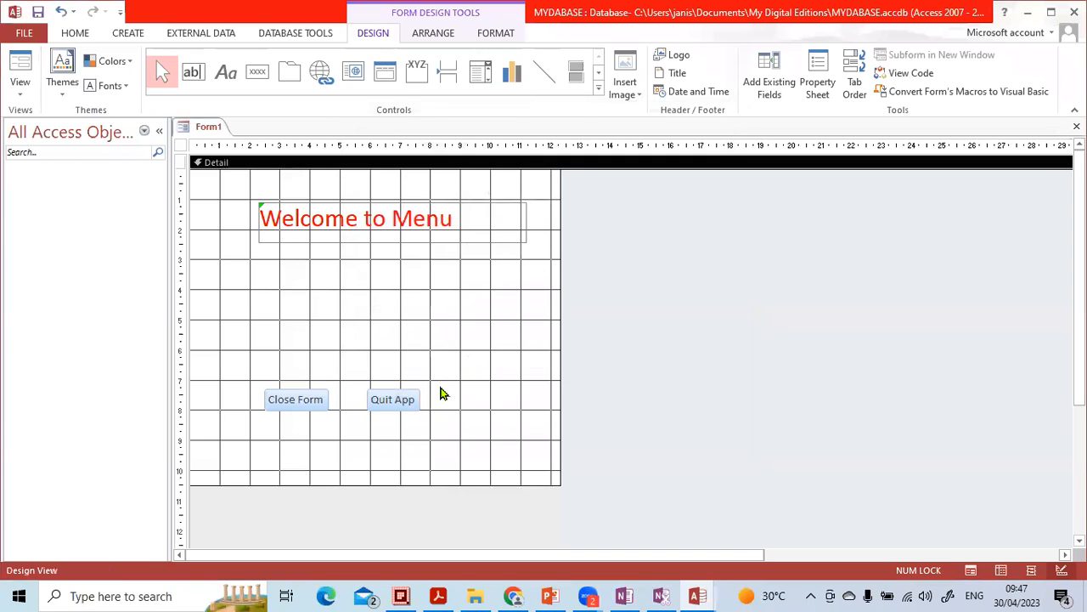
Step: Move the Quit App button slightly closer to the Close Form button
{"action": "left_click_drag", "start_coordinate": [405, 404], "coordinate": [389, 400]}
{"action": "left_click", "coordinate": [404, 362]}
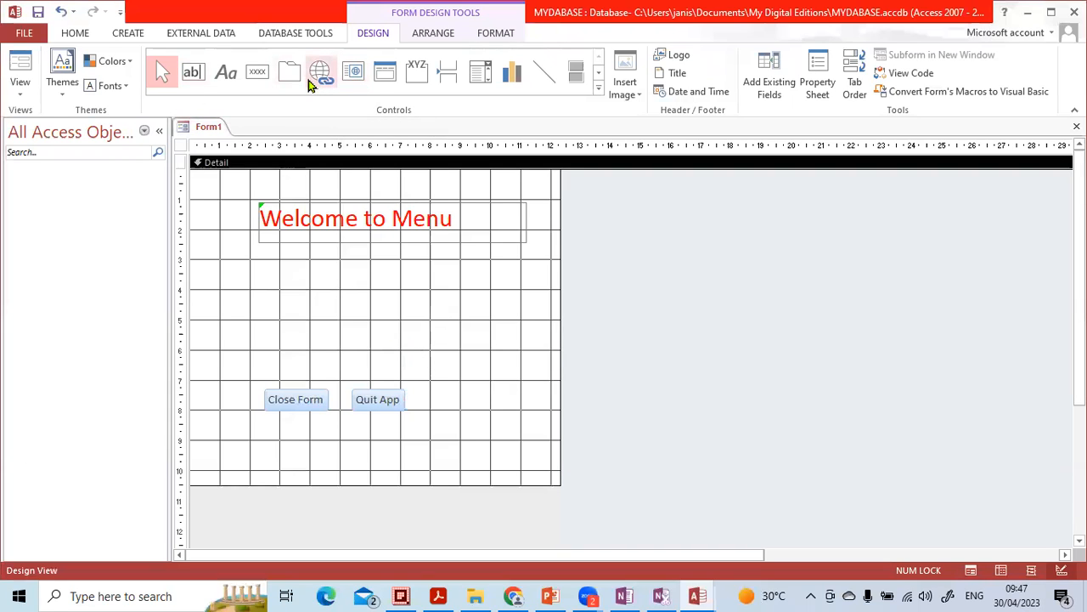
Step: Insert the image Capture1.PNG on the form, reposition it, and delete it
{"action": "left_click", "coordinate": [597, 90]}
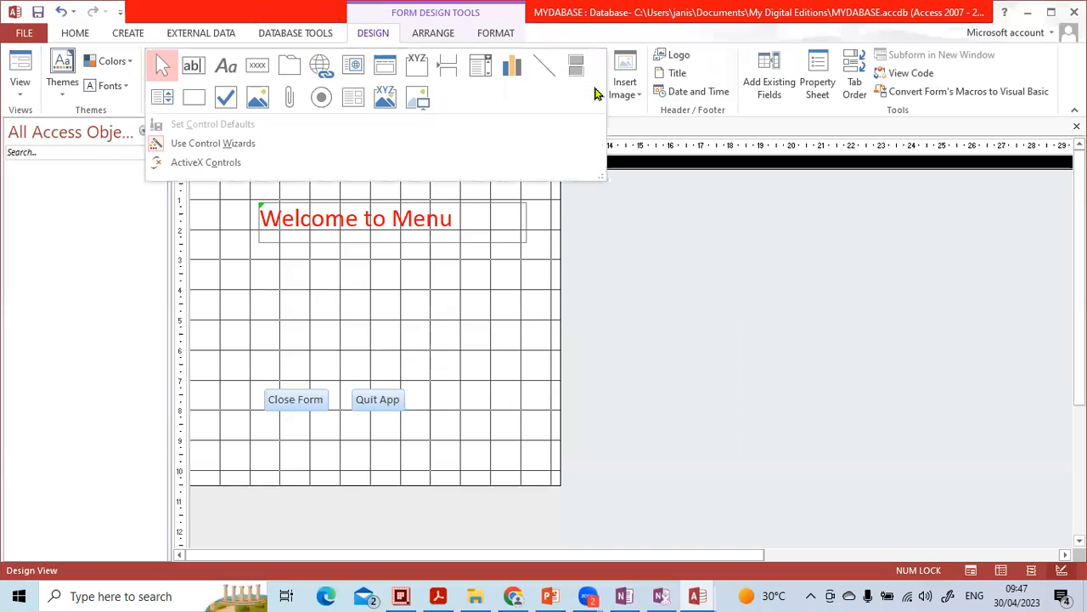
{"action": "left_click", "coordinate": [417, 99]}
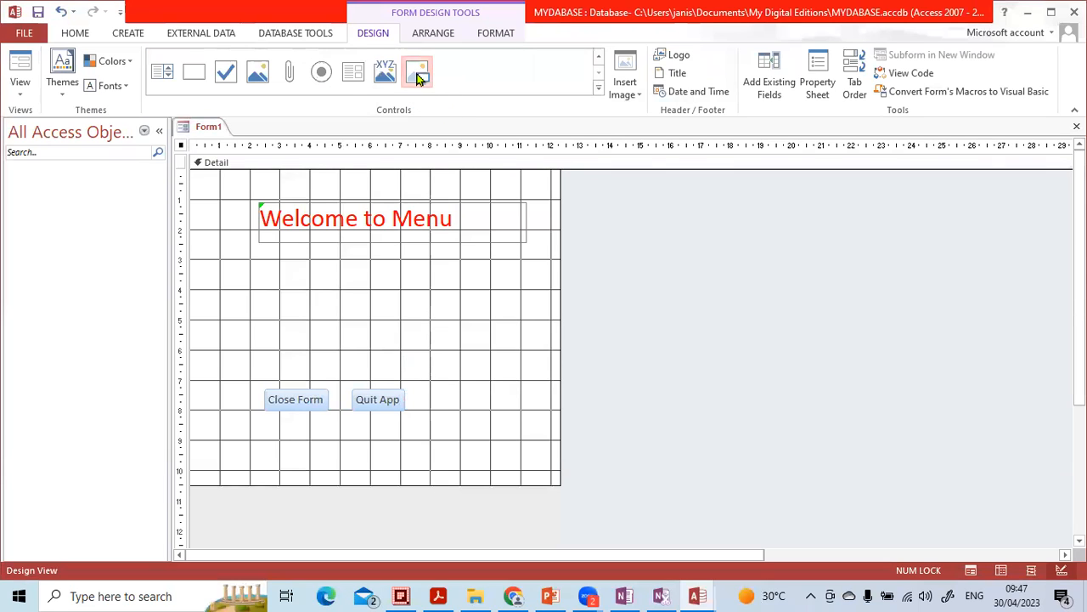
{"action": "left_click", "coordinate": [301, 293]}
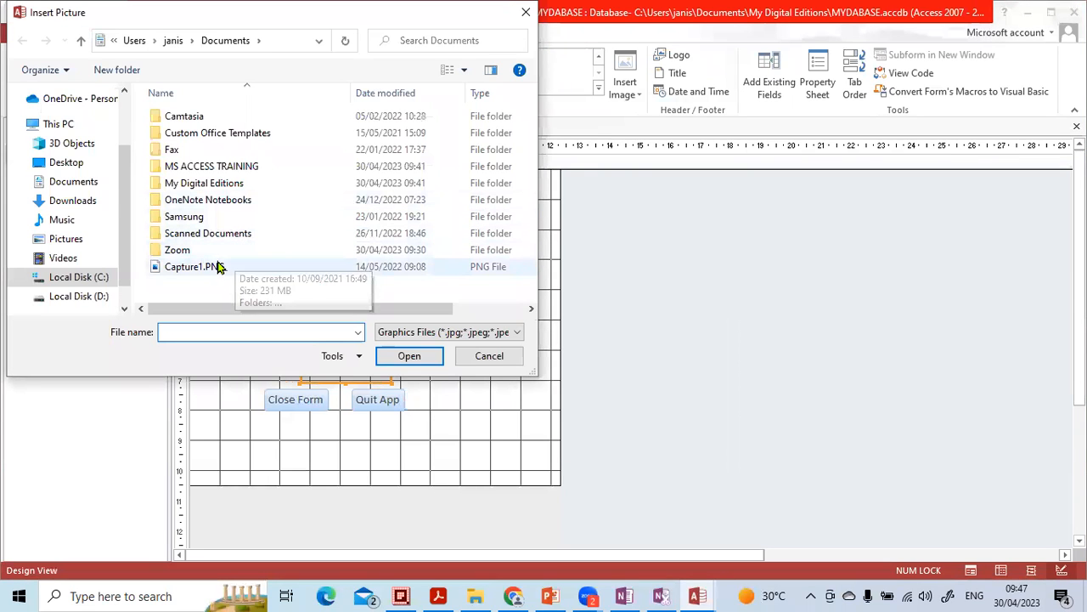
{"action": "left_click", "coordinate": [217, 267]}
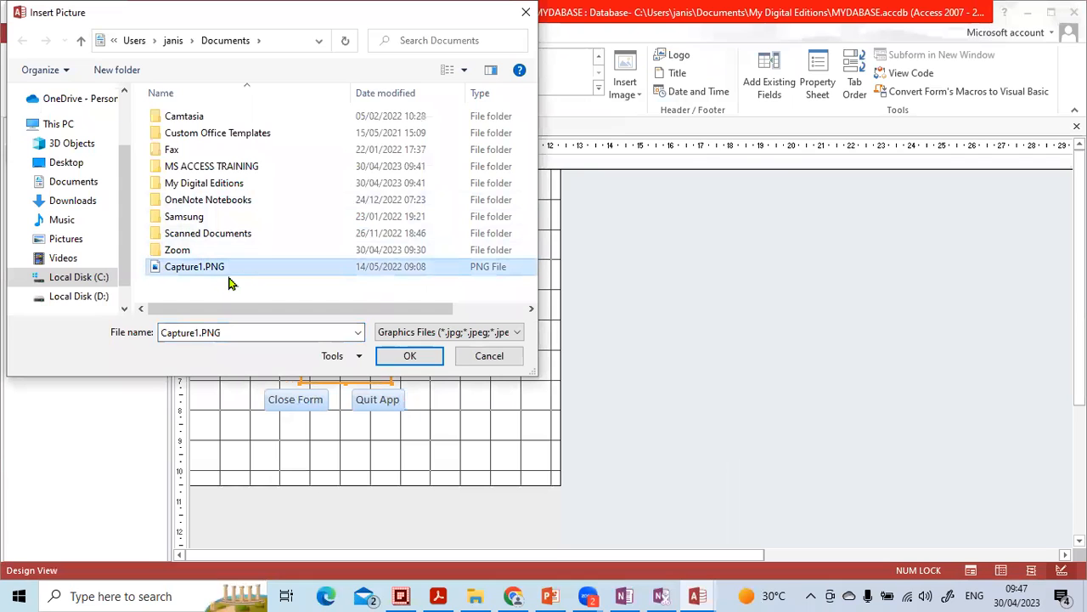
{"action": "left_click", "coordinate": [399, 355]}
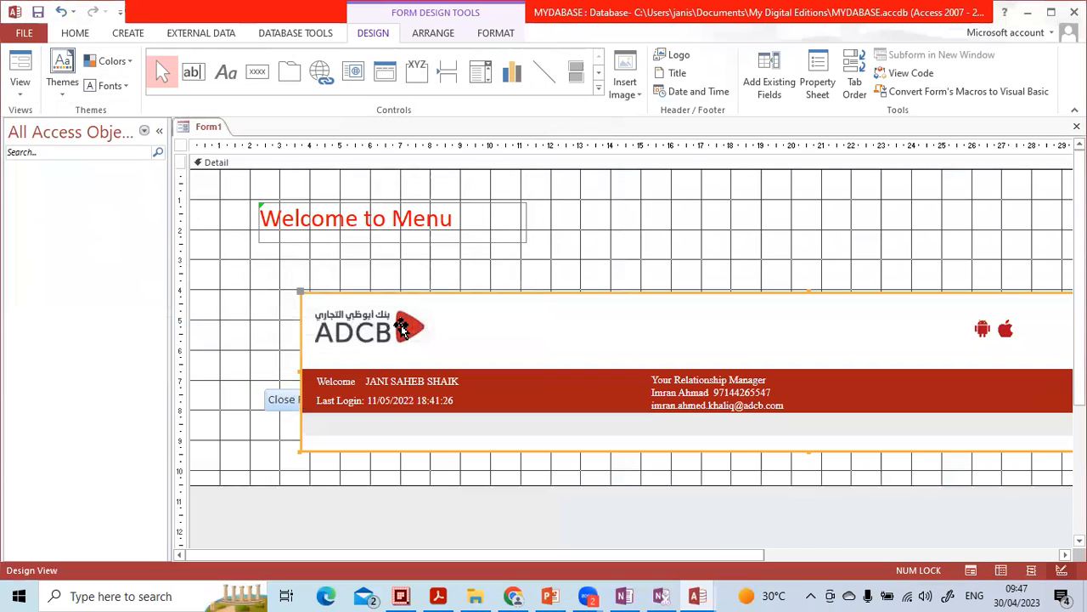
{"action": "left_click_drag", "start_coordinate": [523, 331], "coordinate": [463, 280]}
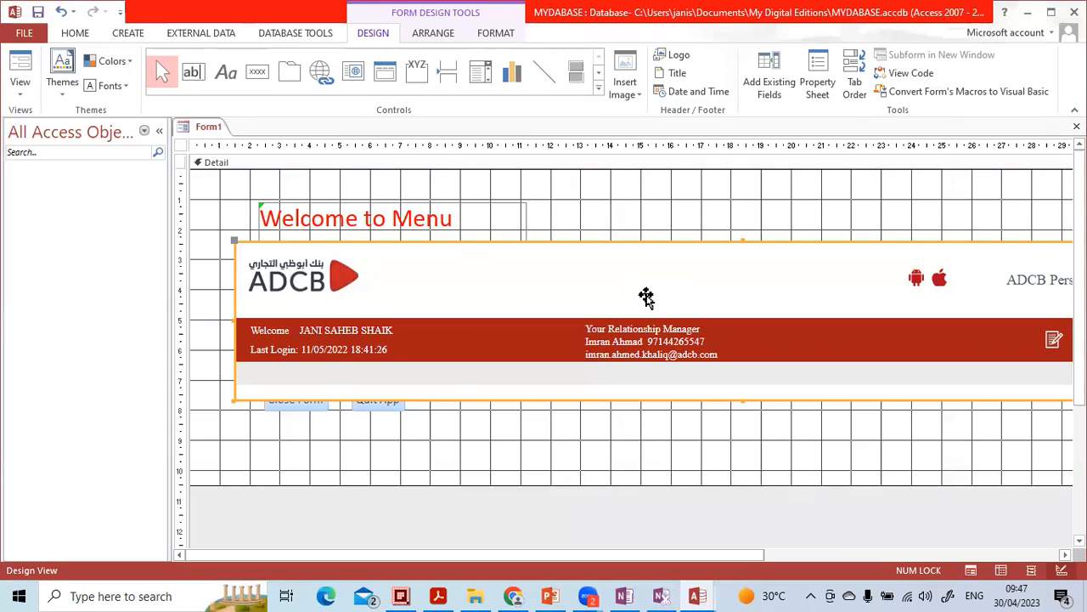
{"action": "key", "text": "Delete"}
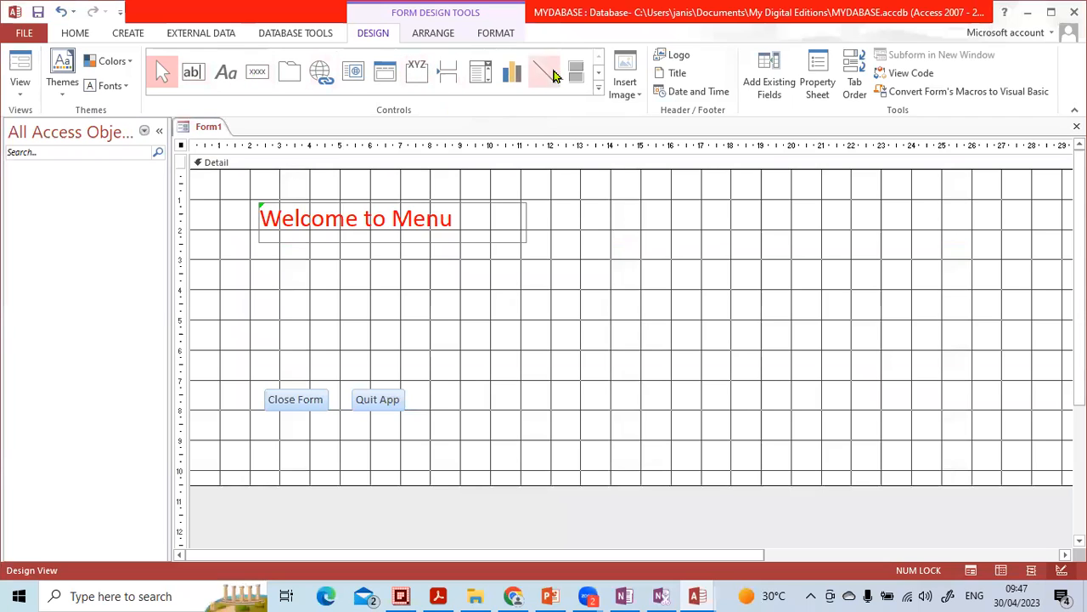
Step: Embed a new Bitmap Image object on the form and draw a triangle in it
{"action": "left_click", "coordinate": [598, 88]}
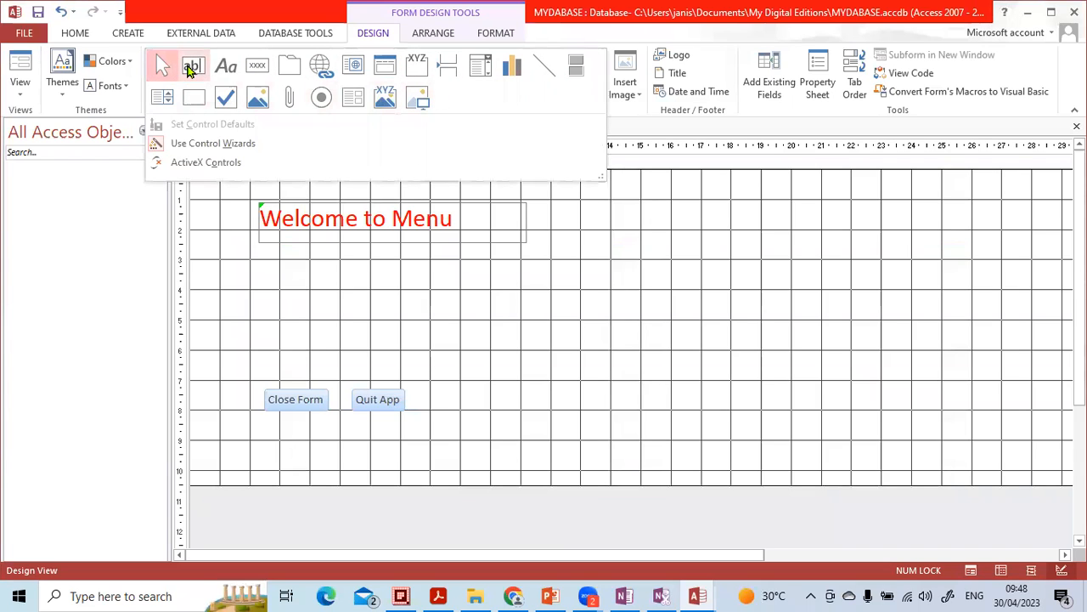
{"action": "left_click", "coordinate": [257, 100]}
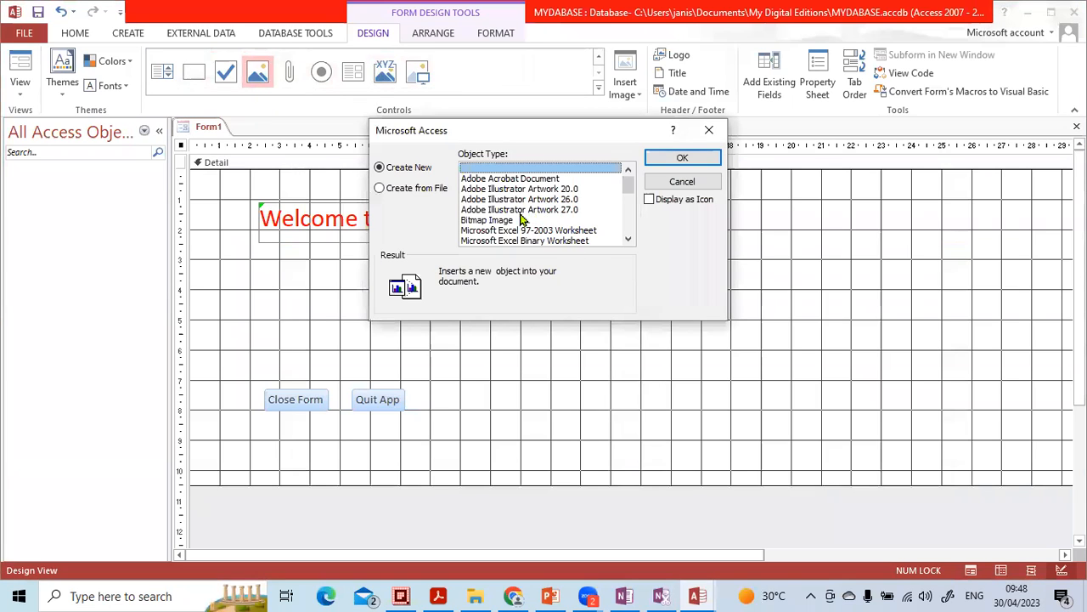
{"action": "left_click", "coordinate": [507, 221]}
{"action": "left_click", "coordinate": [683, 162]}
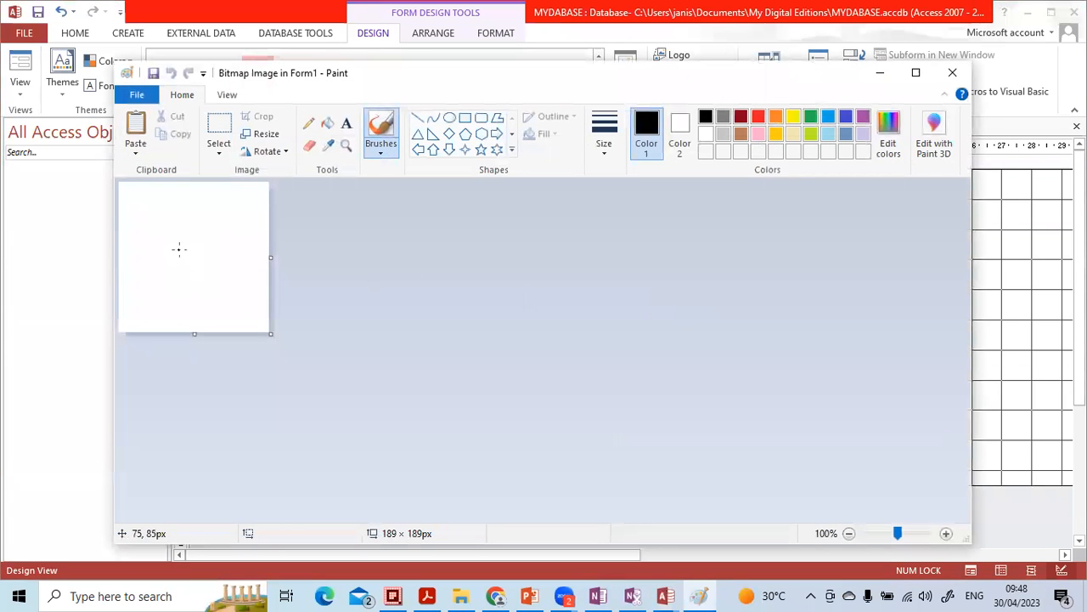
{"action": "left_click", "coordinate": [417, 134]}
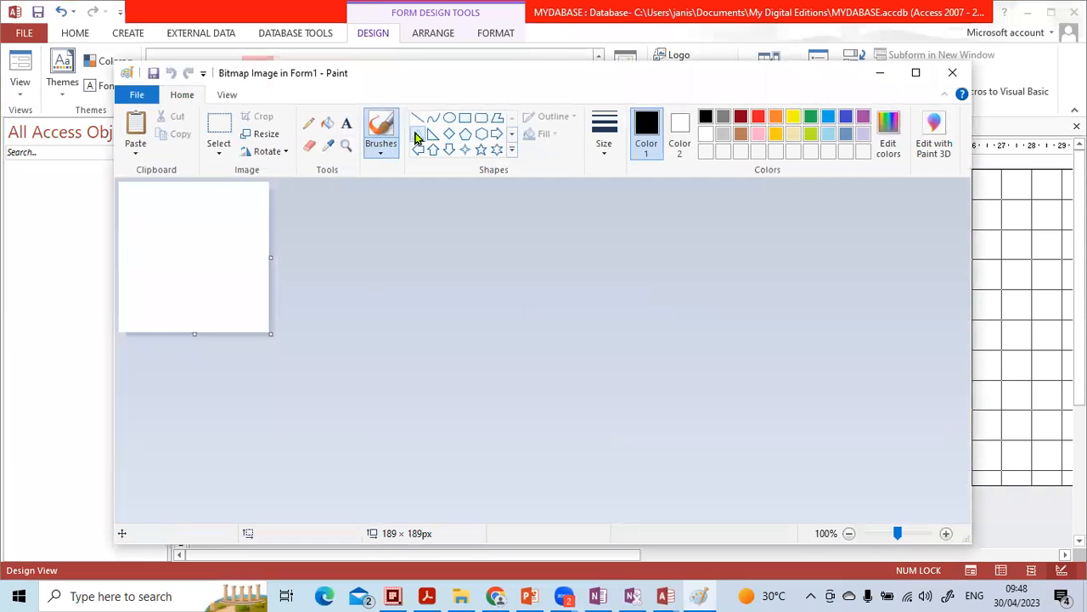
{"action": "left_click_drag", "start_coordinate": [157, 212], "coordinate": [253, 302]}
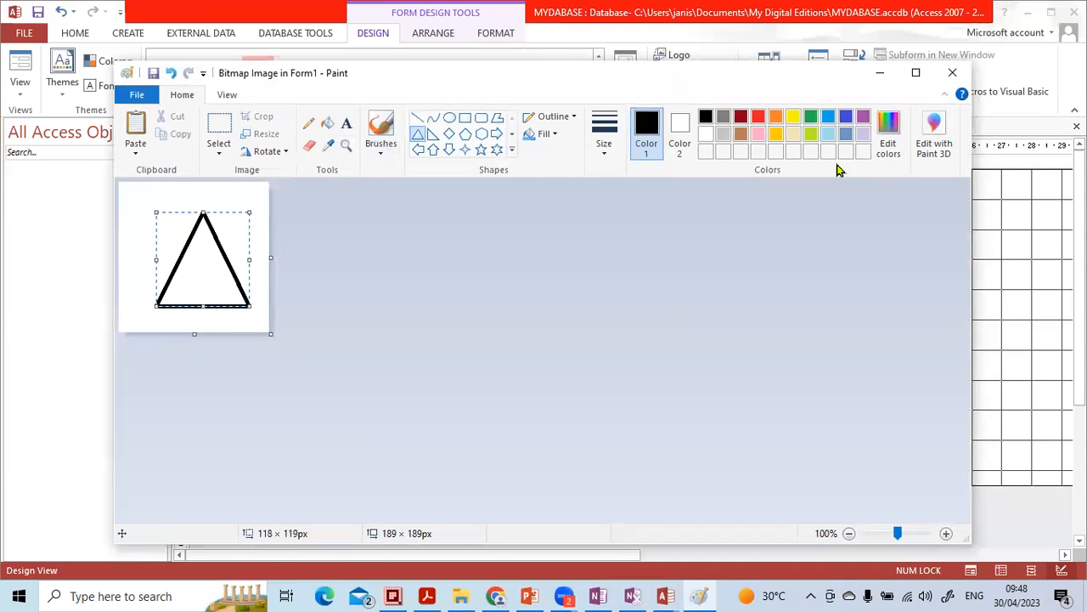
{"action": "left_click", "coordinate": [952, 72]}
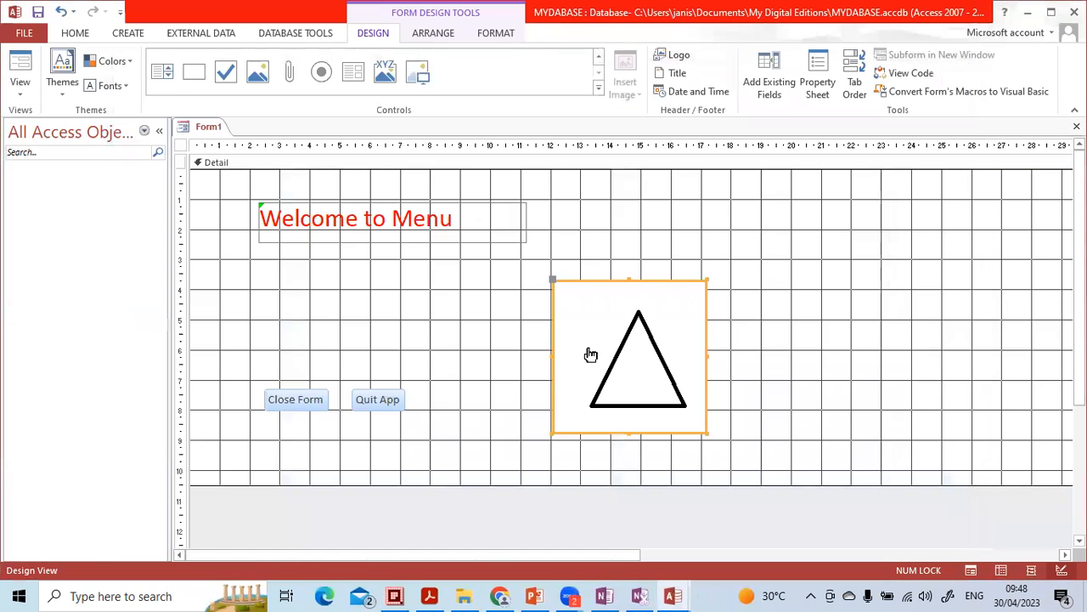
Step: Move and shrink the triangle object beside the title, then delete it
{"action": "left_click", "coordinate": [796, 283]}
{"action": "left_click_drag", "start_coordinate": [676, 330], "coordinate": [713, 257]}
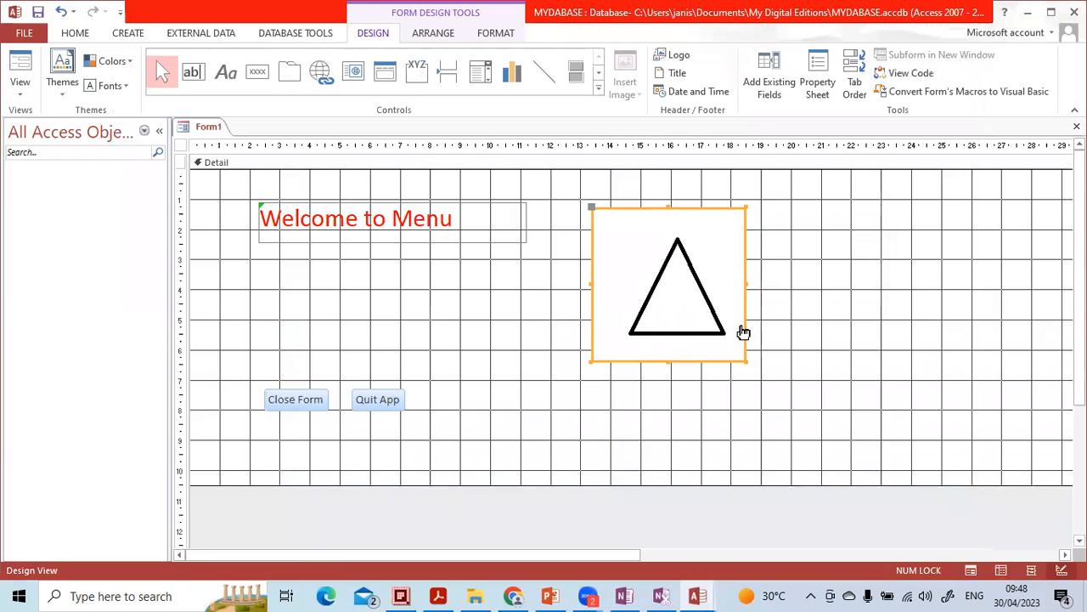
{"action": "mouse_move", "coordinate": [744, 359]}
{"action": "left_mouse_down"}
{"action": "mouse_move", "coordinate": [685, 257]}
{"action": "mouse_move", "coordinate": [728, 356]}
{"action": "left_mouse_up"}
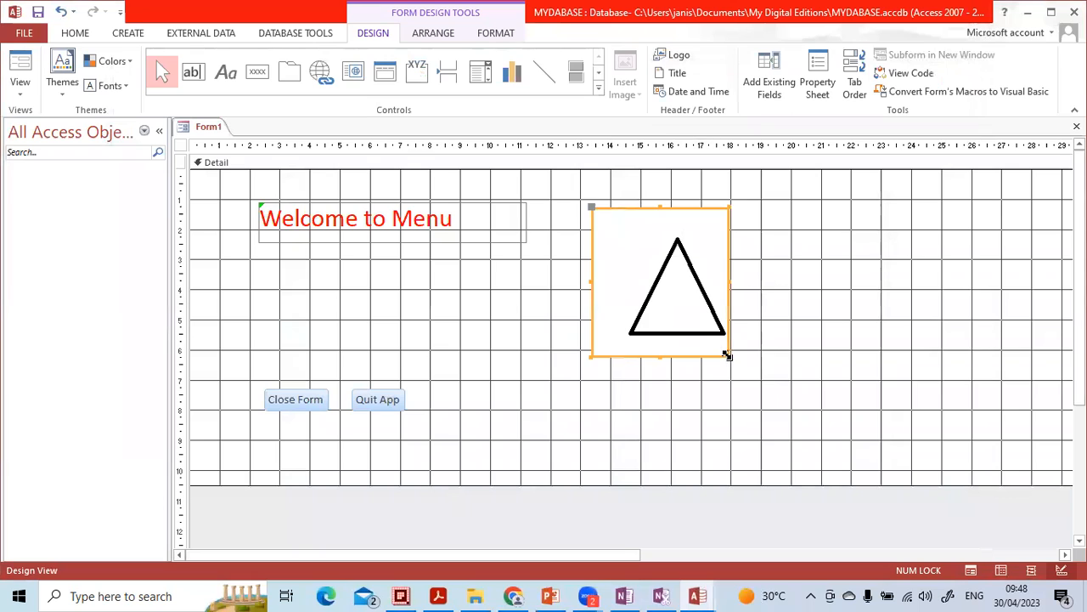
{"action": "key", "text": "Delete"}
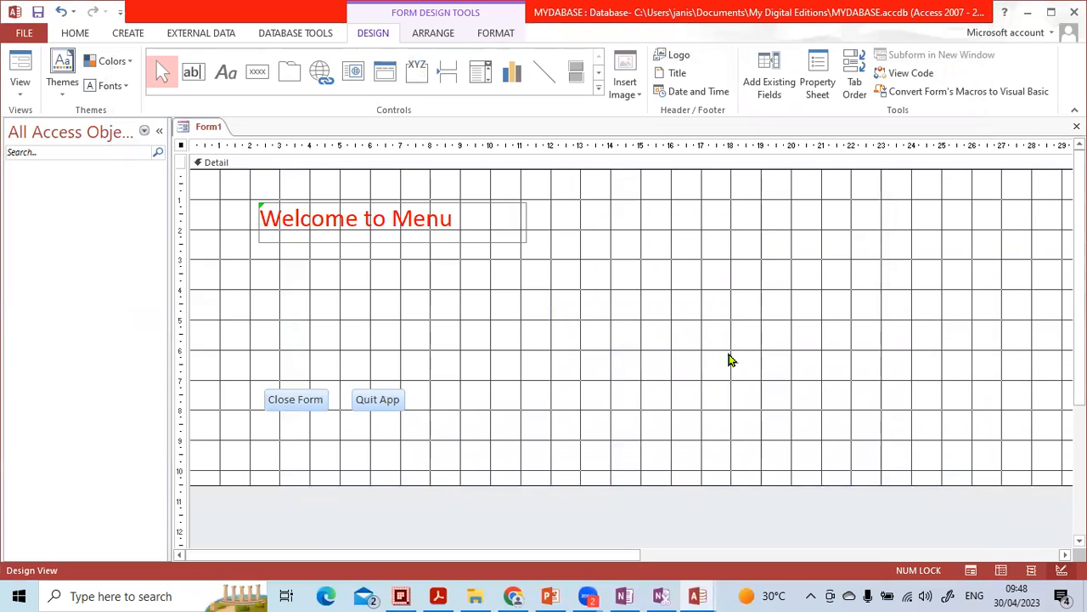
Step: Collapse the navigation pane to enlarge the form design area
{"action": "scroll", "coordinate": [731, 360], "scroll_direction": "down", "scroll_amount": 1}
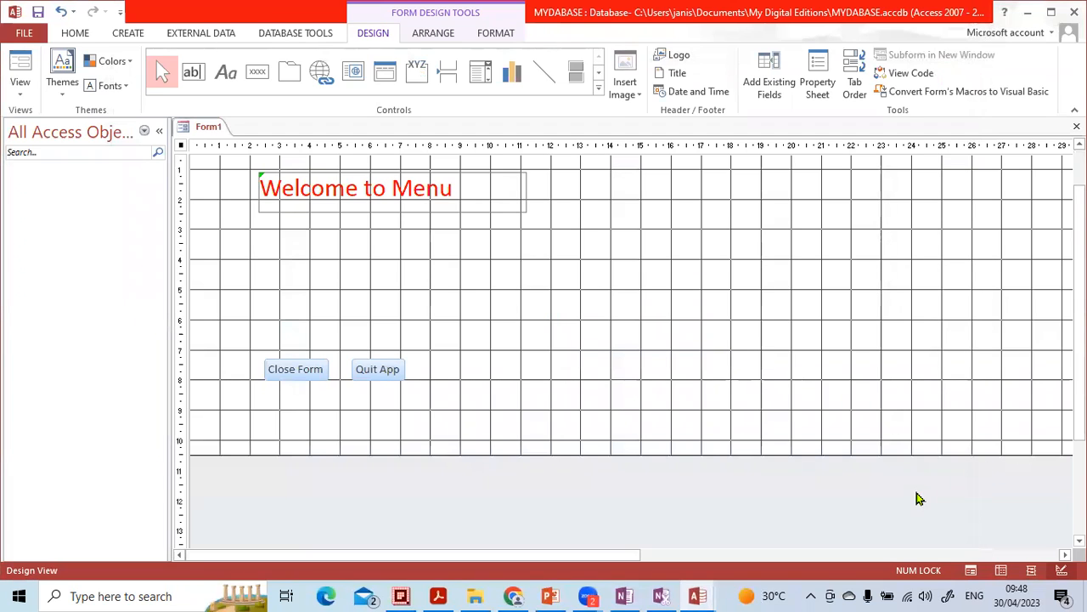
{"action": "scroll", "coordinate": [918, 301], "scroll_direction": "down", "scroll_amount": 1}
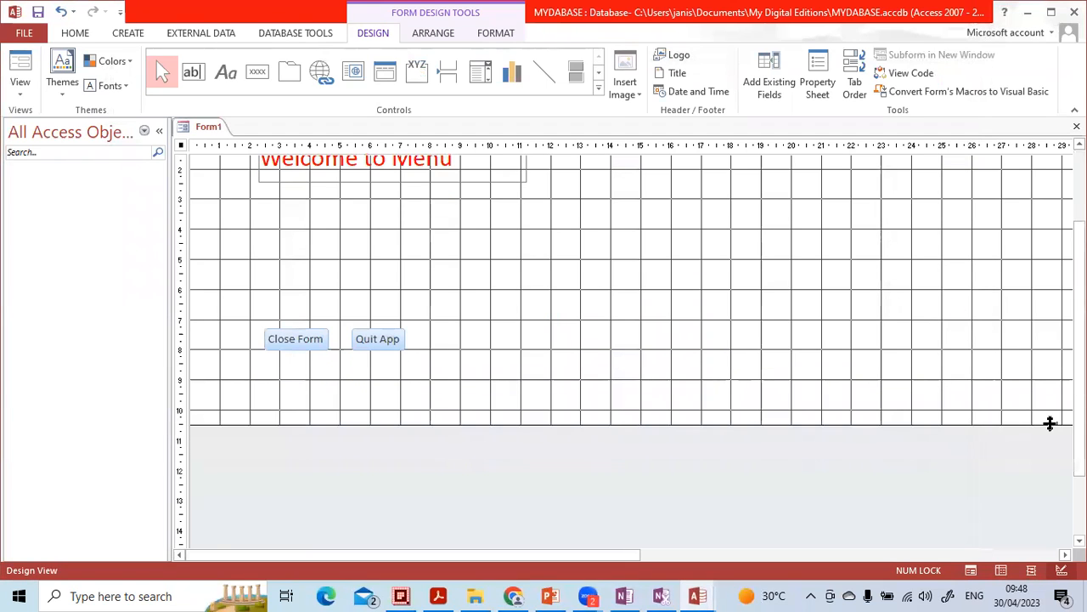
{"action": "scroll", "coordinate": [366, 203], "scroll_direction": "up", "scroll_amount": 2}
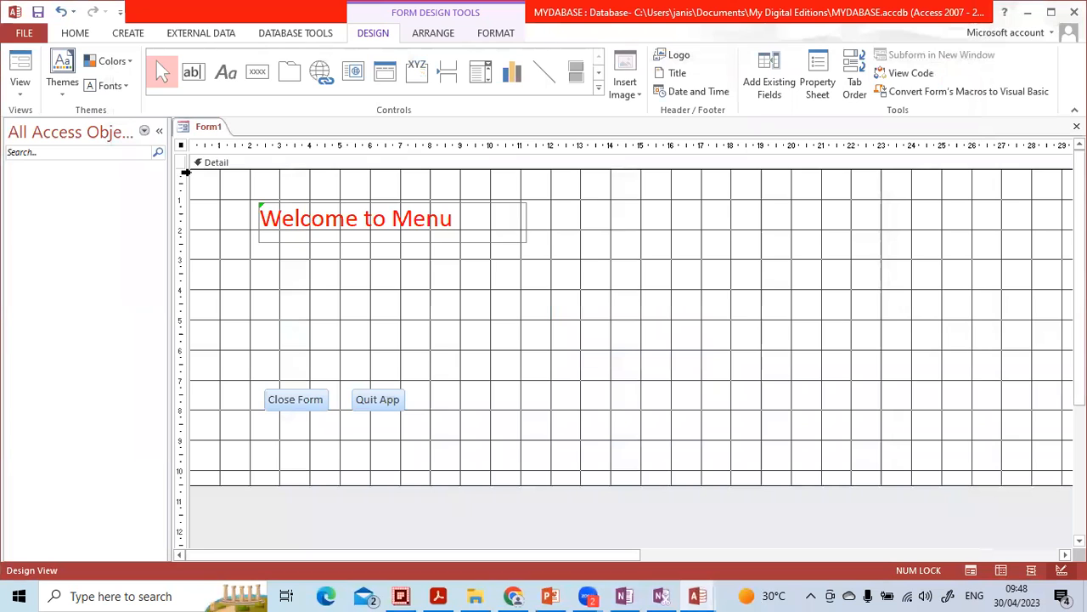
{"action": "left_click", "coordinate": [160, 131]}
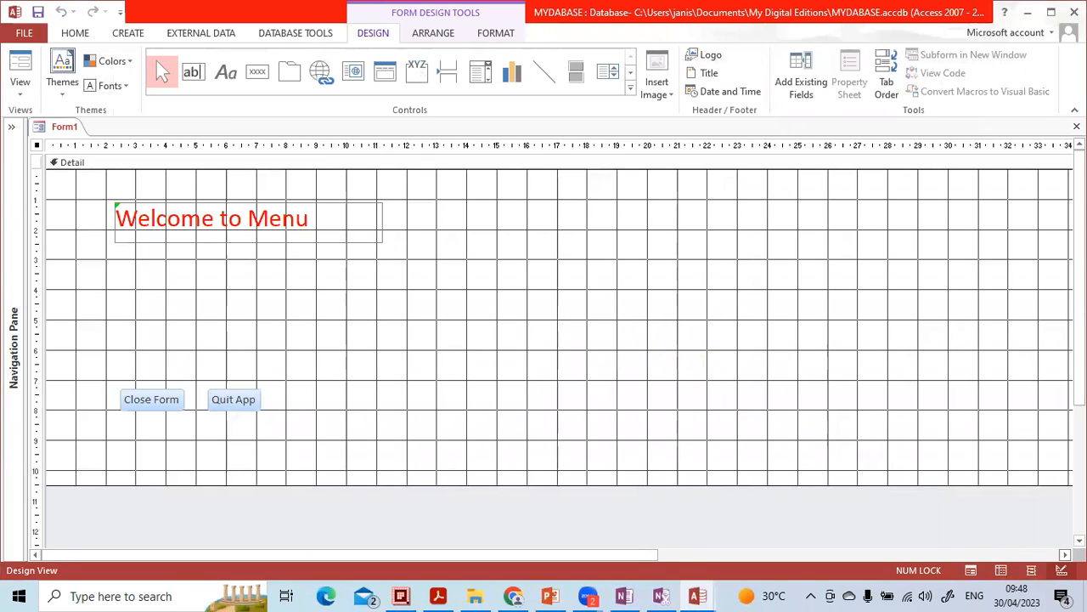
Step: Narrow the form's design grid to about 15 cm wide
{"action": "left_click", "coordinate": [1065, 555]}
{"action": "left_click_drag", "start_coordinate": [871, 477], "coordinate": [125, 402]}
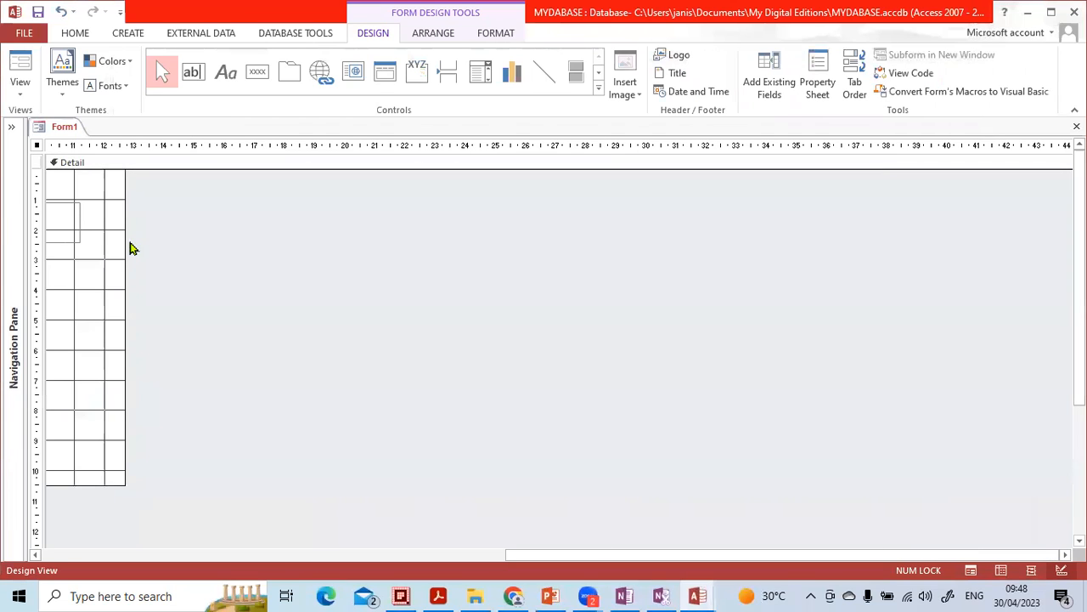
{"action": "left_click_drag", "start_coordinate": [125, 241], "coordinate": [187, 262]}
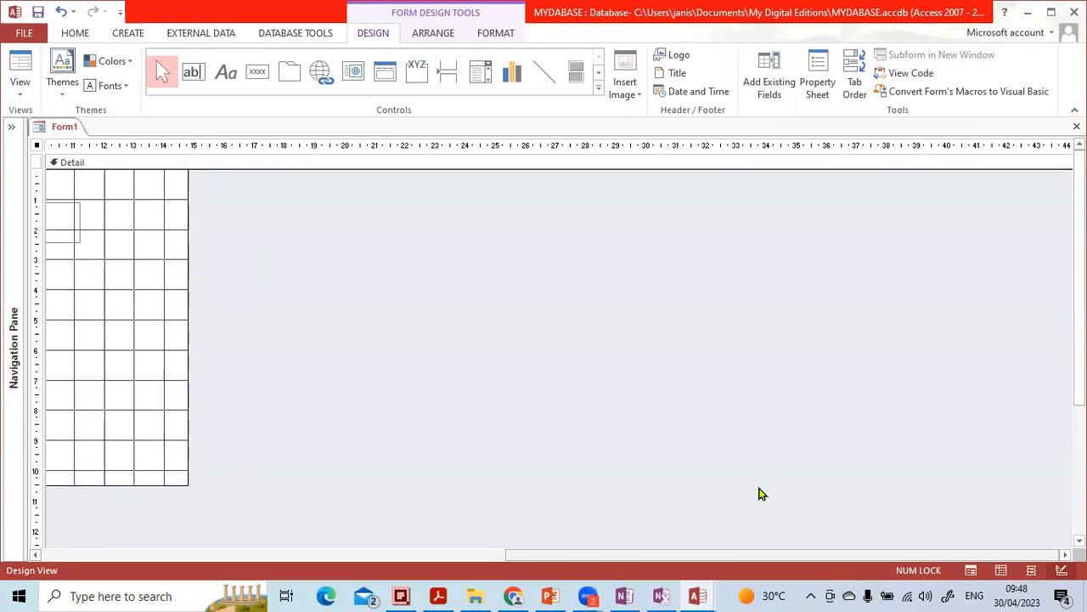
{"action": "left_click_drag", "start_coordinate": [778, 554], "coordinate": [184, 575]}
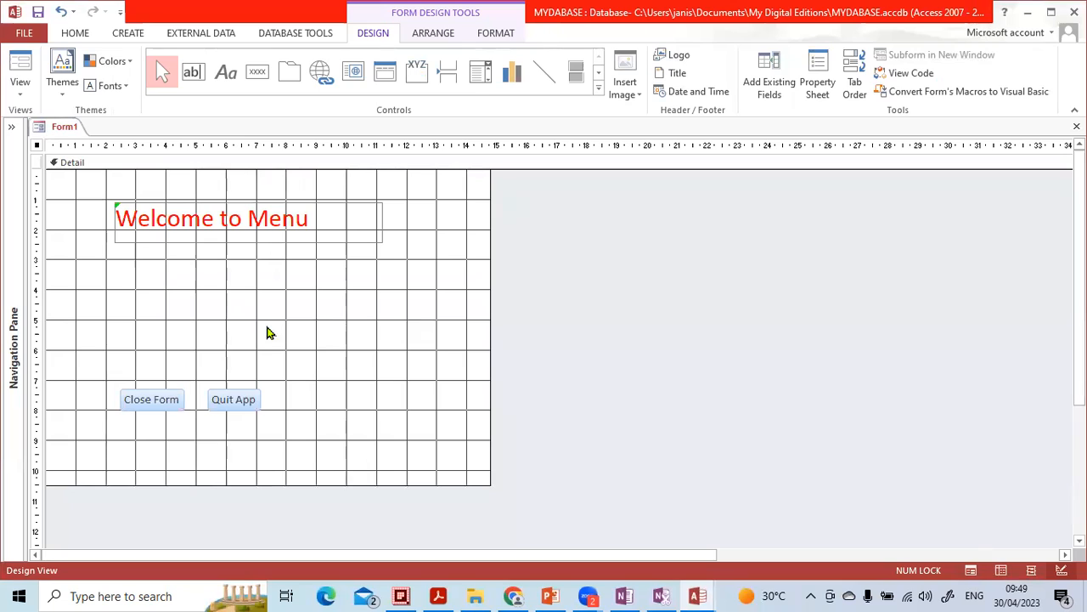
{"action": "left_click", "coordinate": [378, 298]}
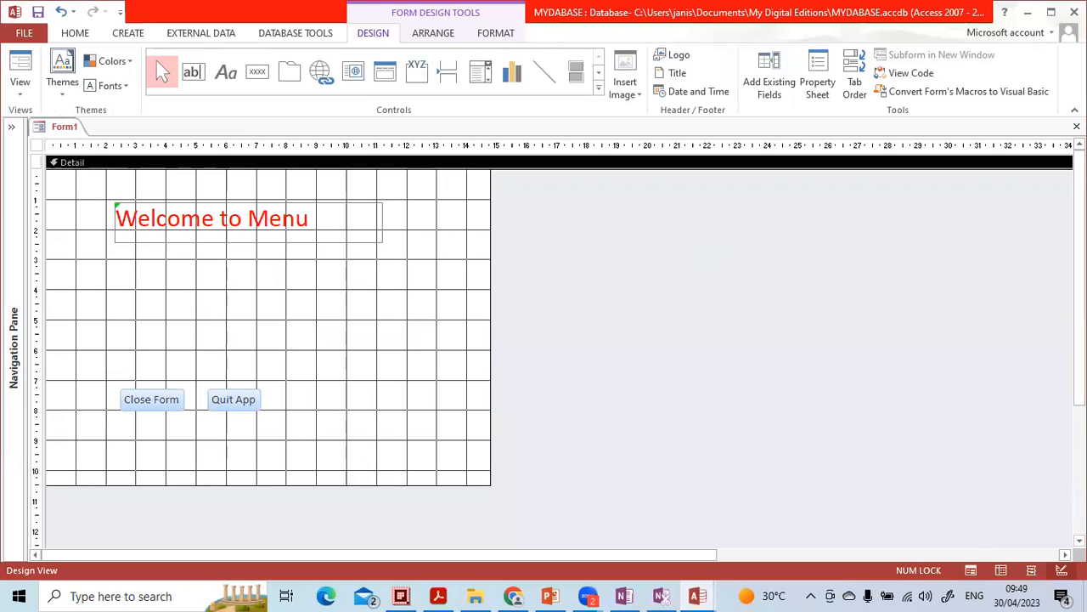
Step: Close the form and save it under the name Home
{"action": "left_click", "coordinate": [1076, 126]}
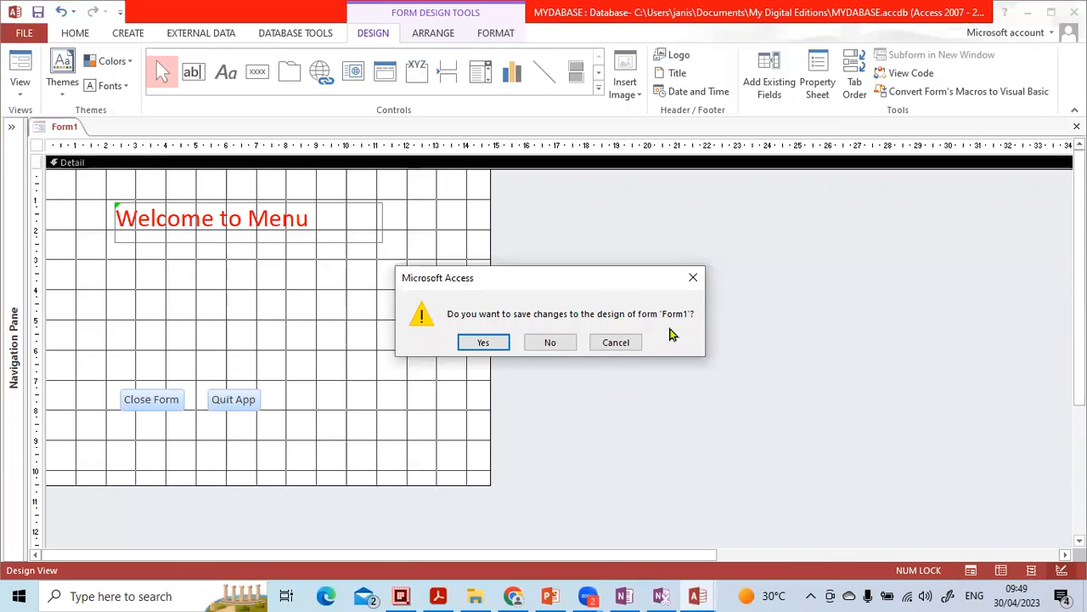
{"action": "left_click", "coordinate": [498, 345]}
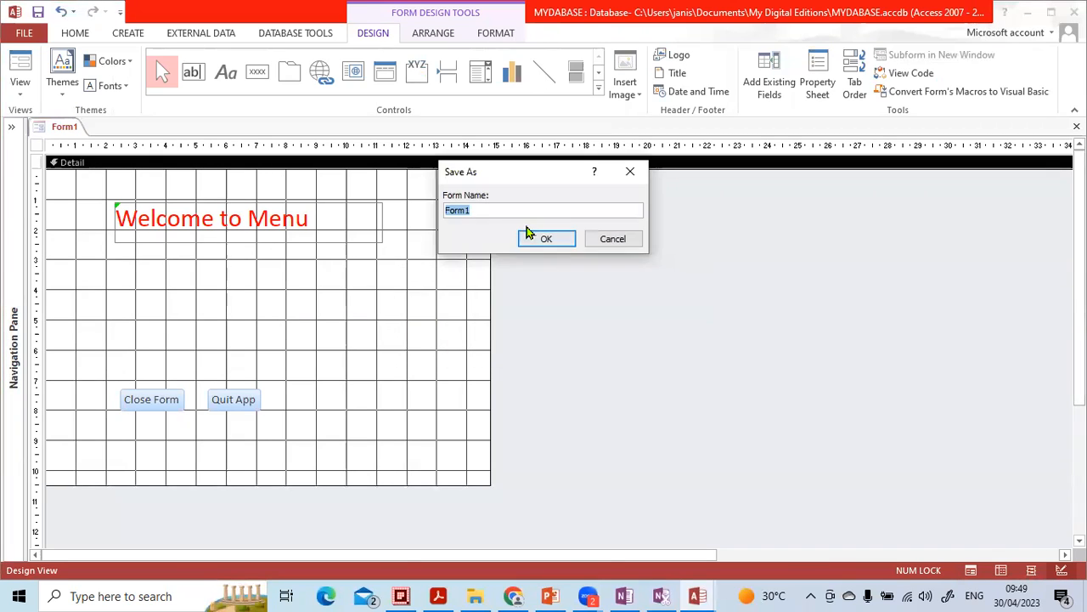
{"action": "key", "text": "Caps_Lock"}
{"action": "type", "text": "H"}
{"action": "key", "text": "Caps_Lock"}
{"action": "type", "text": "ome"}
{"action": "left_click", "coordinate": [548, 239]}
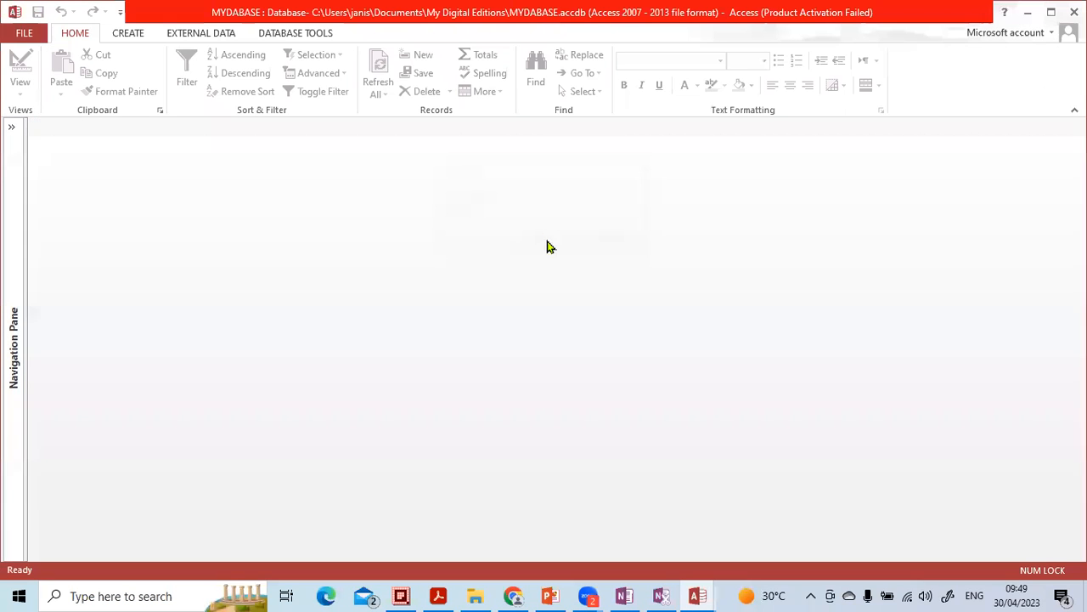
Step: Expand the navigation pane and open the Home form
{"action": "left_click", "coordinate": [14, 129]}
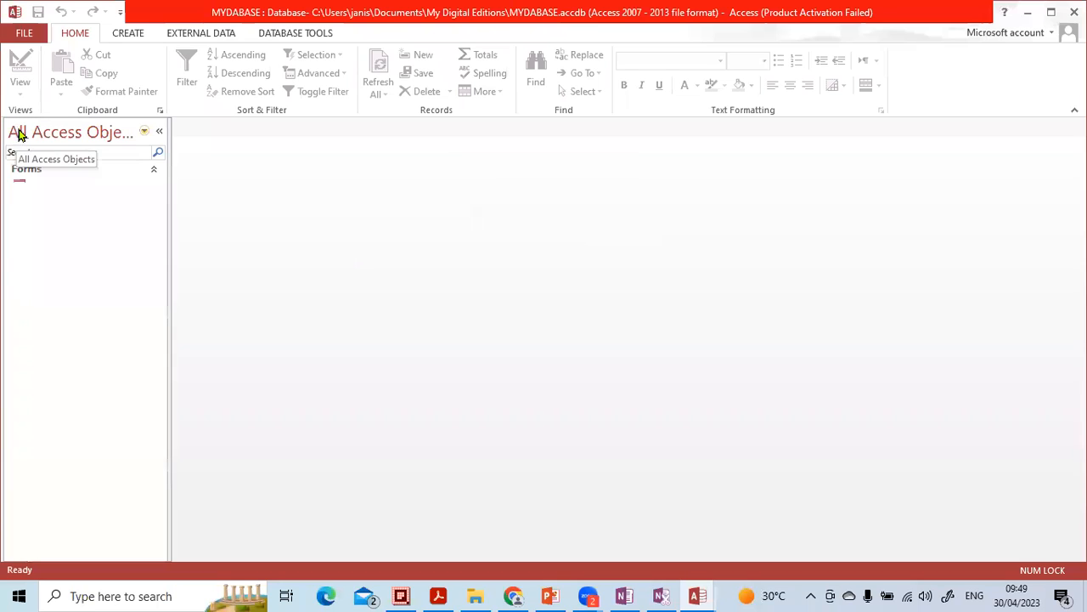
{"action": "left_click", "coordinate": [40, 197]}
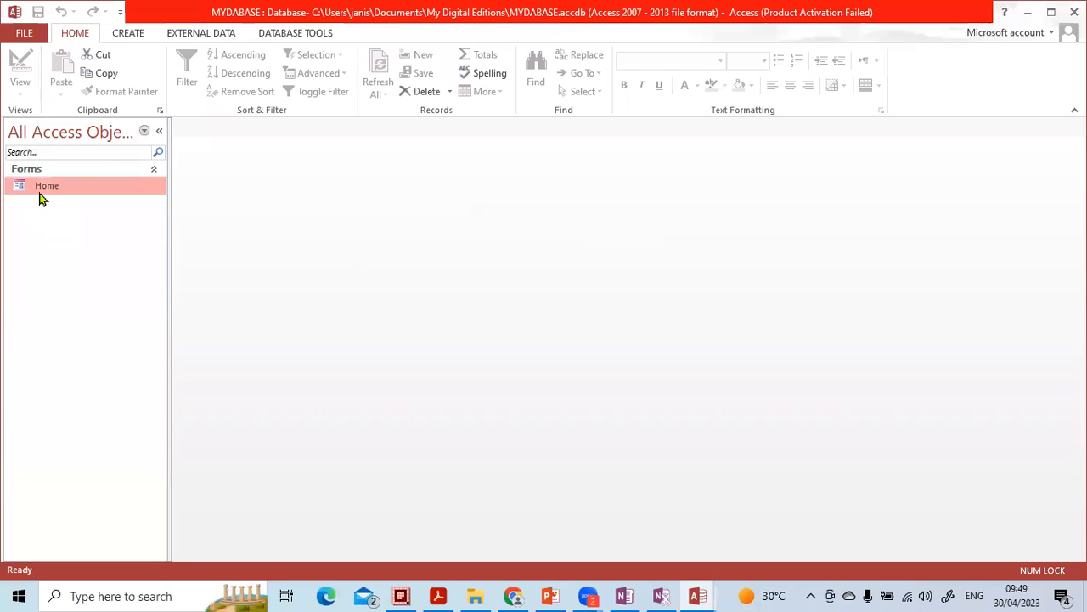
{"action": "double_click", "coordinate": [40, 197]}
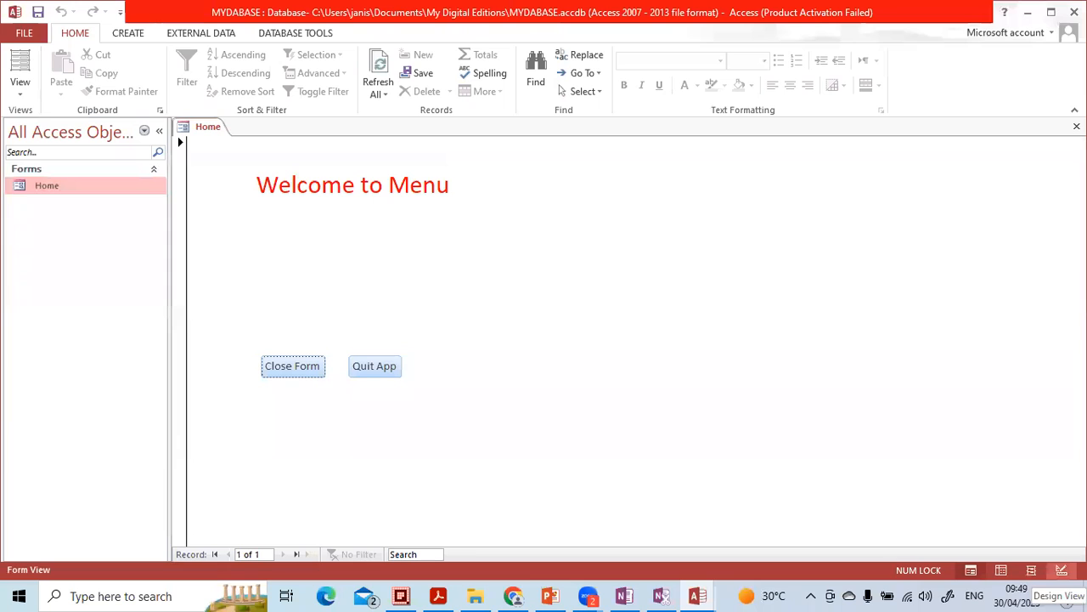
Step: In Design View, add a label reading "This is a sample database" below the Close Form and Quit App buttons
{"action": "left_click", "coordinate": [1062, 570]}
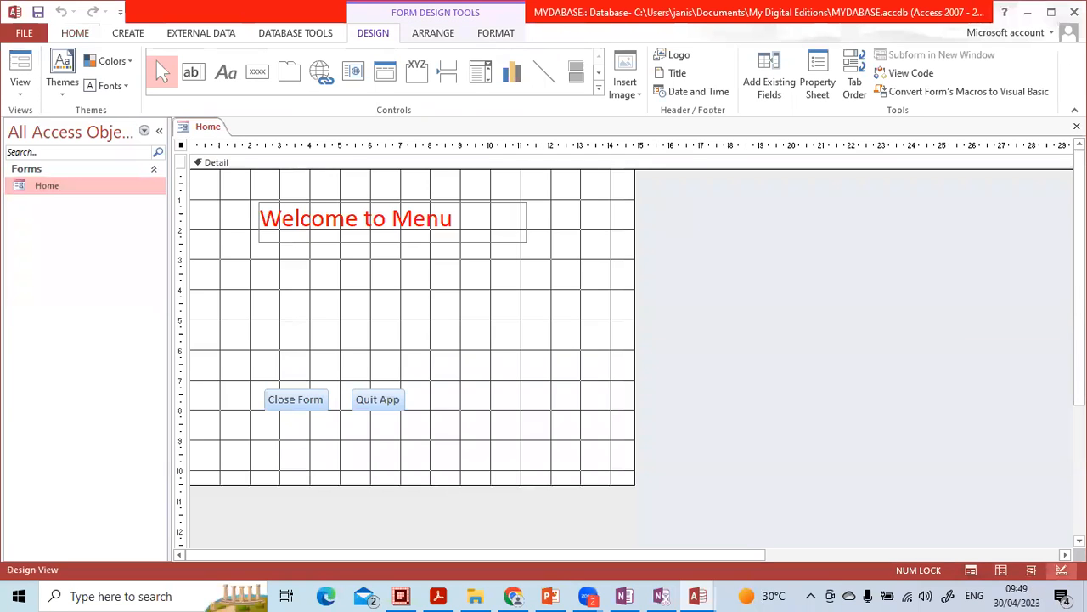
{"action": "left_click", "coordinate": [476, 304]}
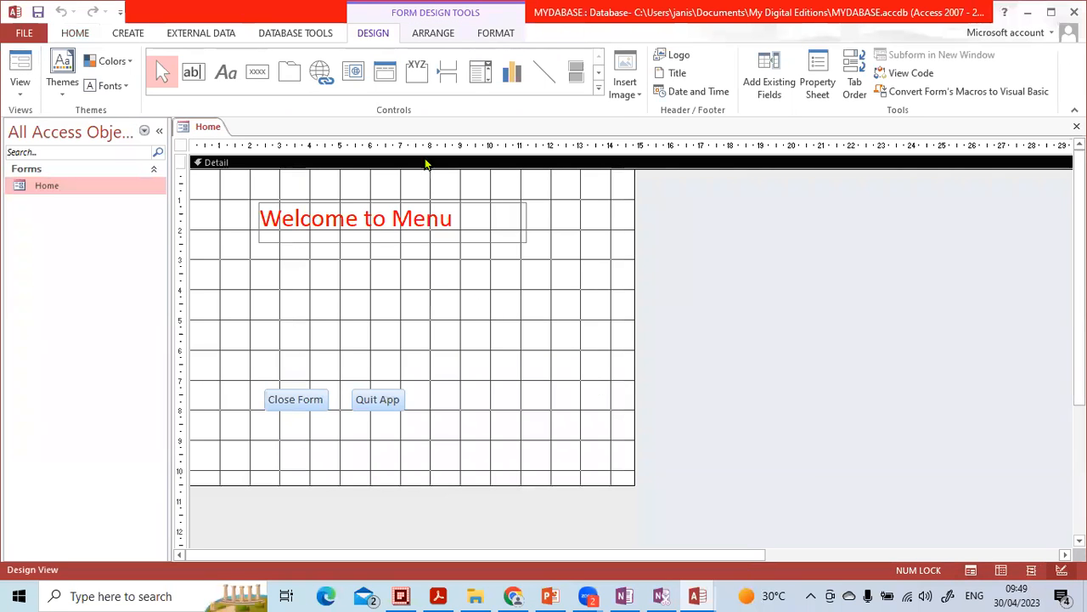
{"action": "left_click", "coordinate": [226, 72]}
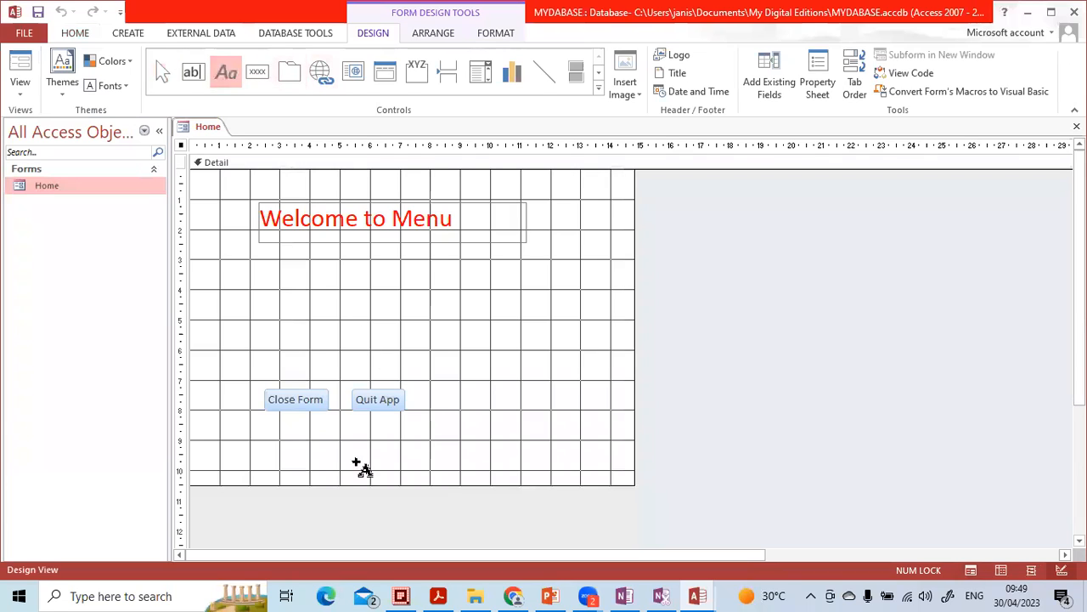
{"action": "left_click", "coordinate": [302, 457]}
{"action": "key", "text": "Caps_Lock"}
{"action": "type", "text": "T"}
{"action": "key", "text": "Caps_Lock"}
{"action": "type", "text": "his"}
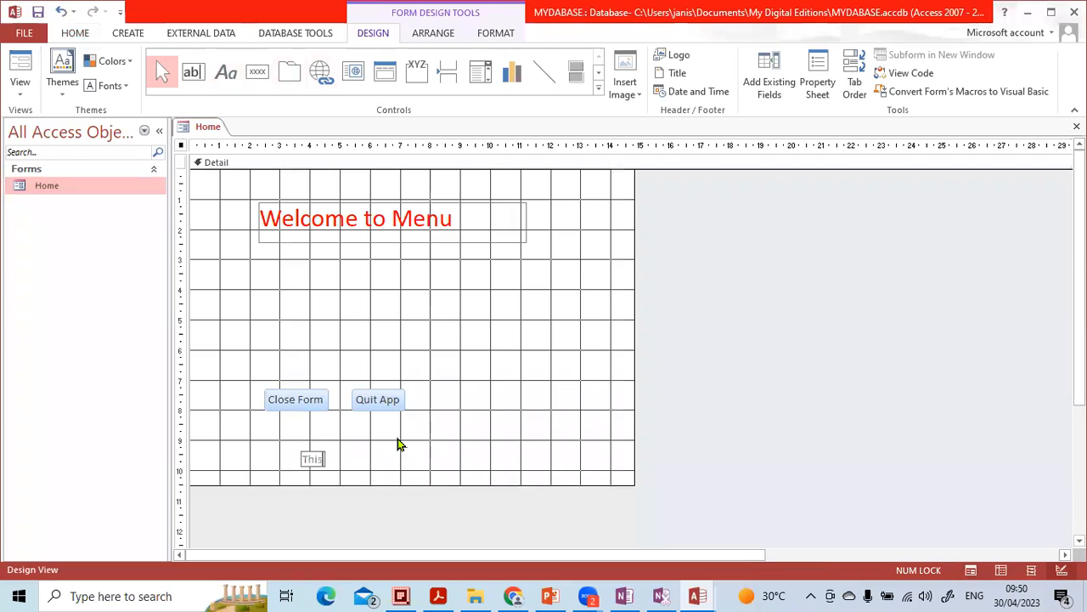
{"action": "type", "text": " is a sample database"}
{"action": "left_click", "coordinate": [500, 388]}
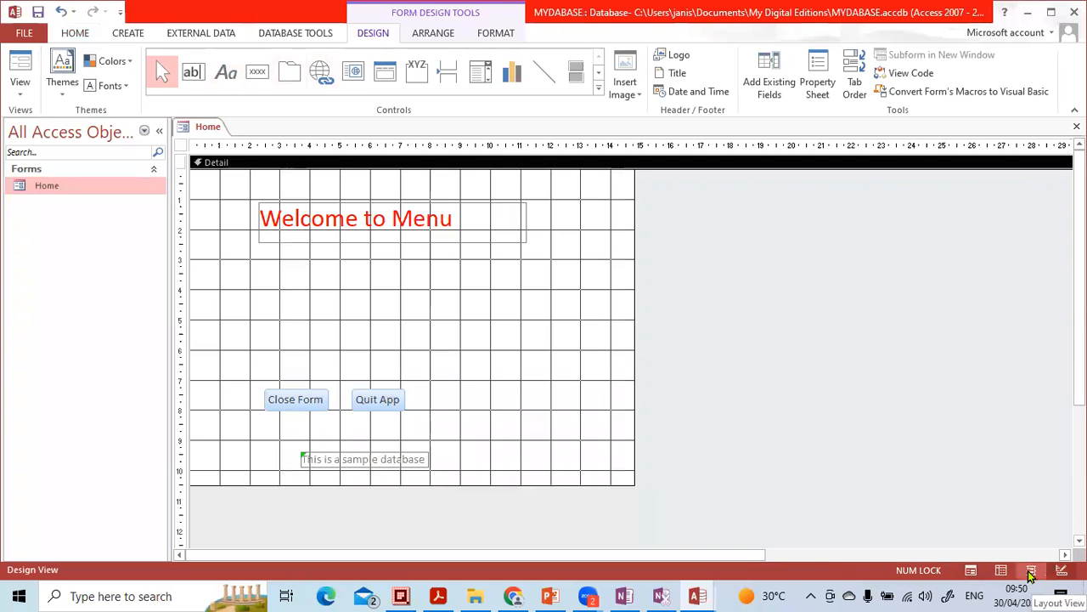
Step: Preview the form, then test the Quit App button and save the form's design changes
{"action": "left_click", "coordinate": [969, 575]}
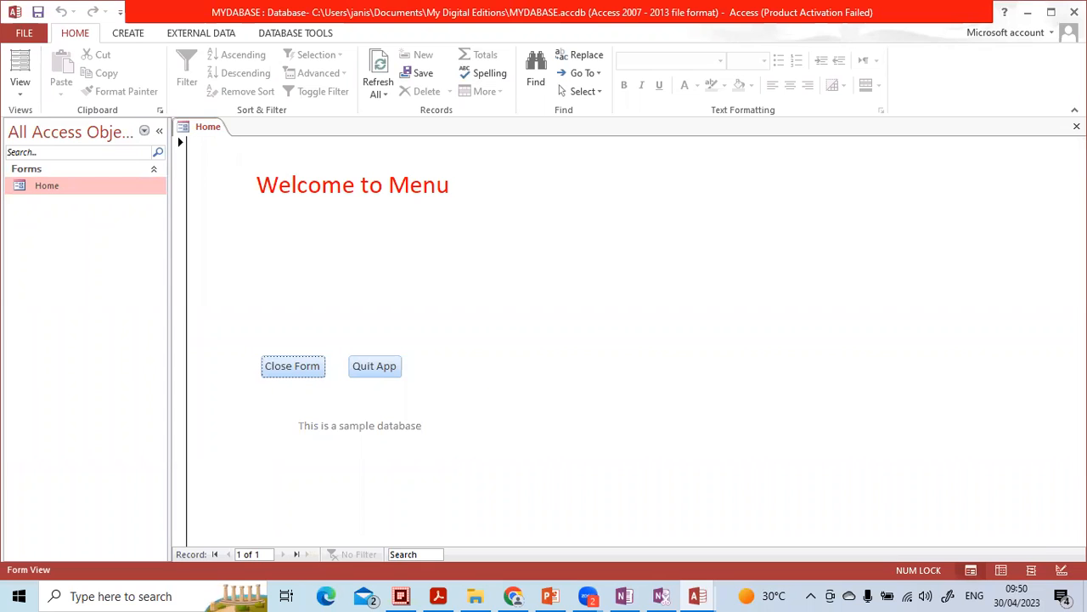
{"action": "left_click", "coordinate": [1062, 569]}
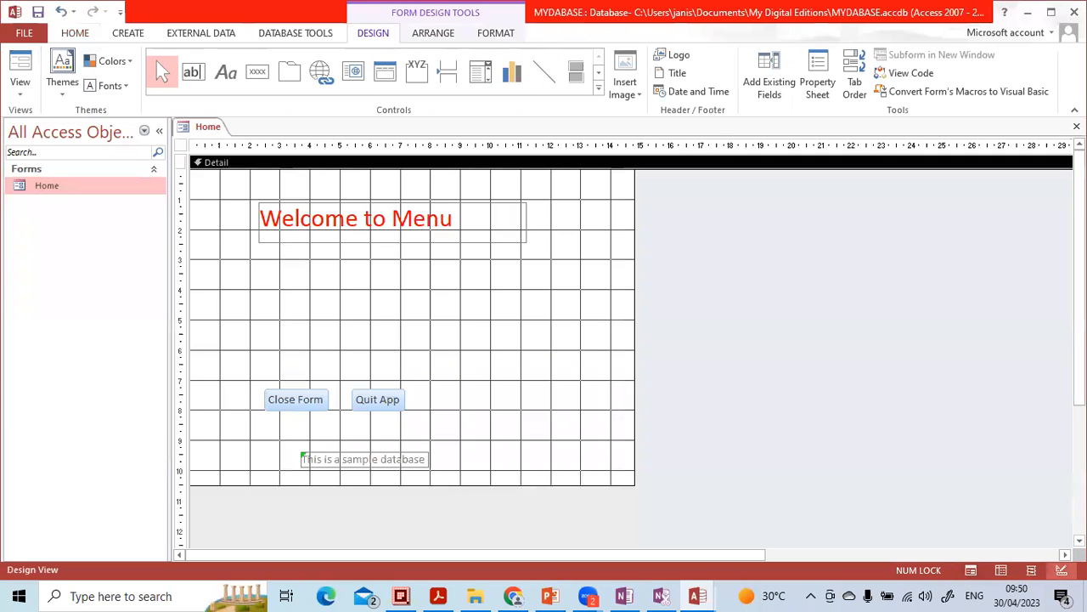
{"action": "left_click", "coordinate": [971, 569]}
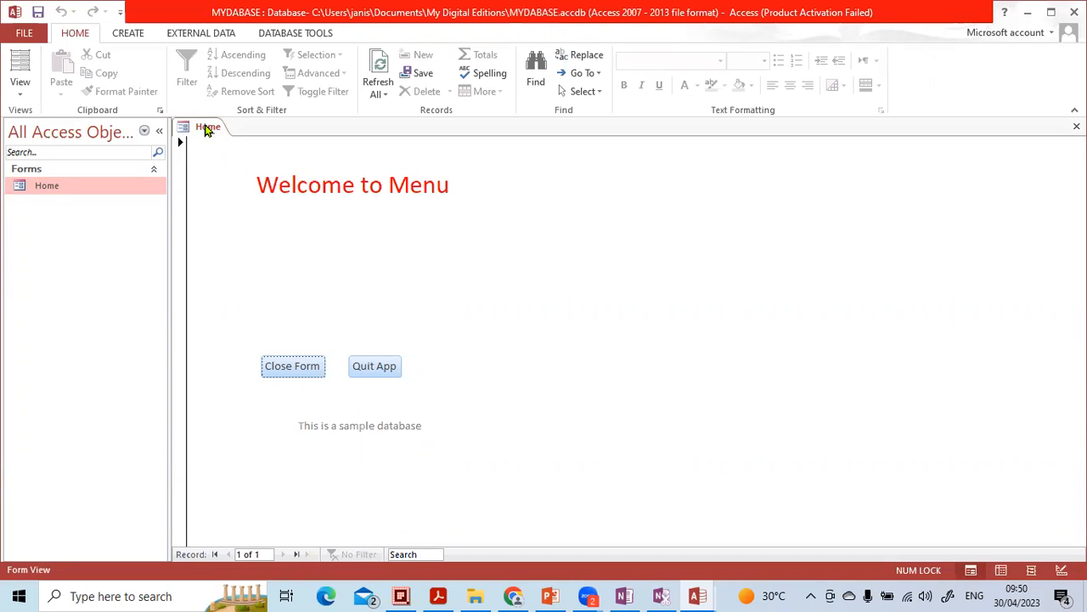
{"action": "left_click", "coordinate": [368, 373]}
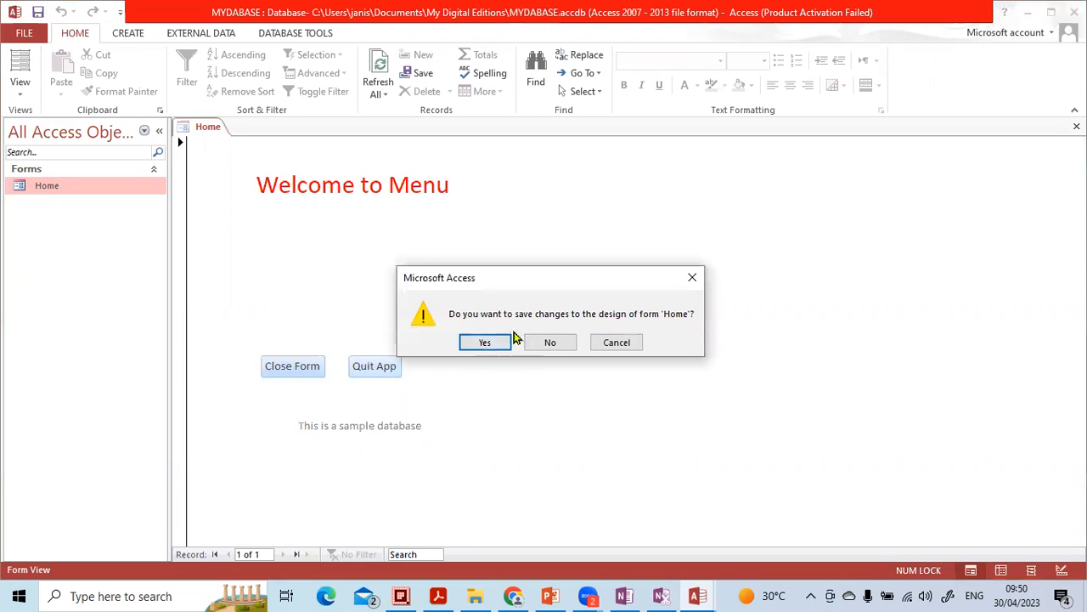
{"action": "left_click", "coordinate": [485, 343]}
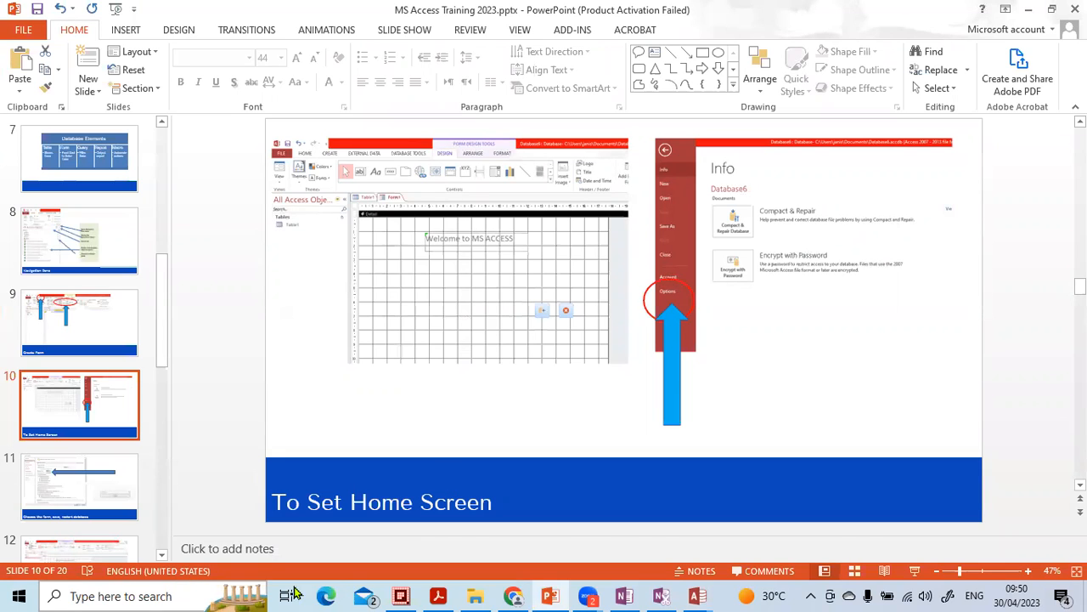
Step: Relaunch Access, dismiss the activation wizard, open MYDABASE and enable its content
{"action": "left_click", "coordinate": [163, 596]}
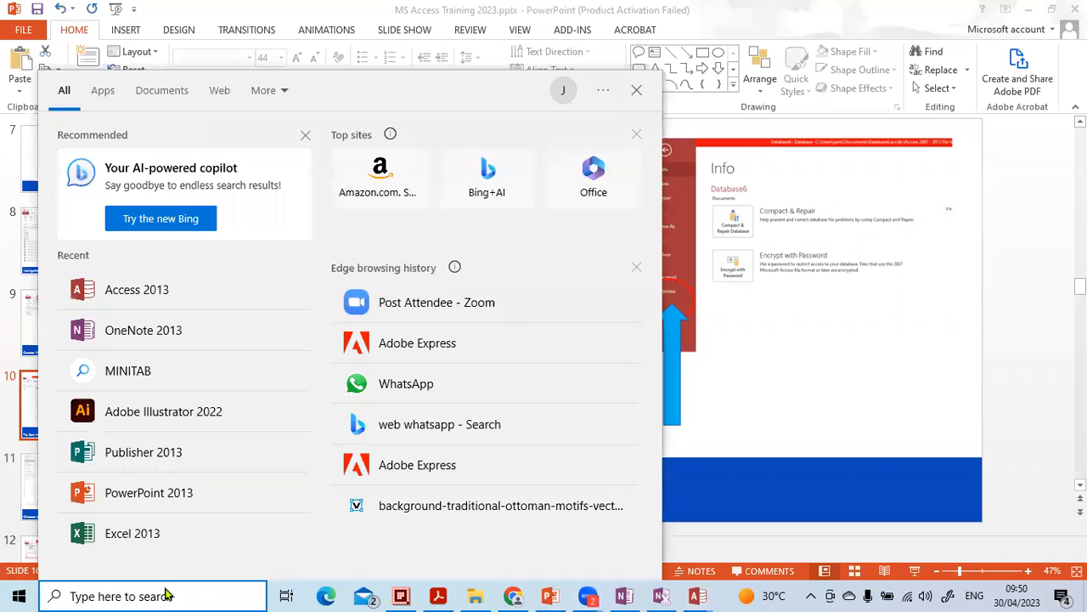
{"action": "left_click", "coordinate": [167, 291]}
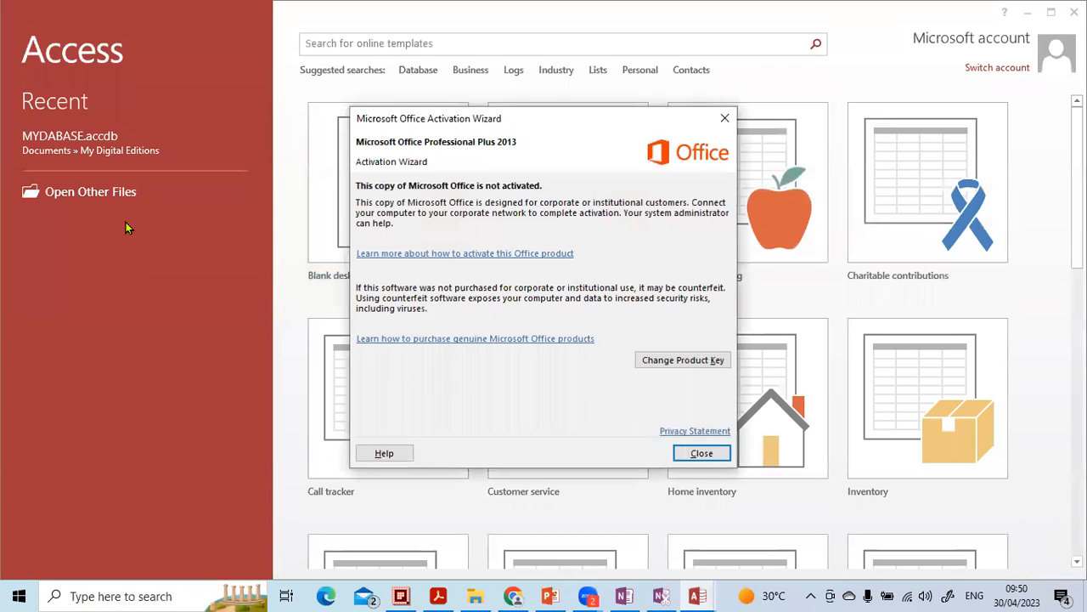
{"action": "left_click", "coordinate": [705, 456]}
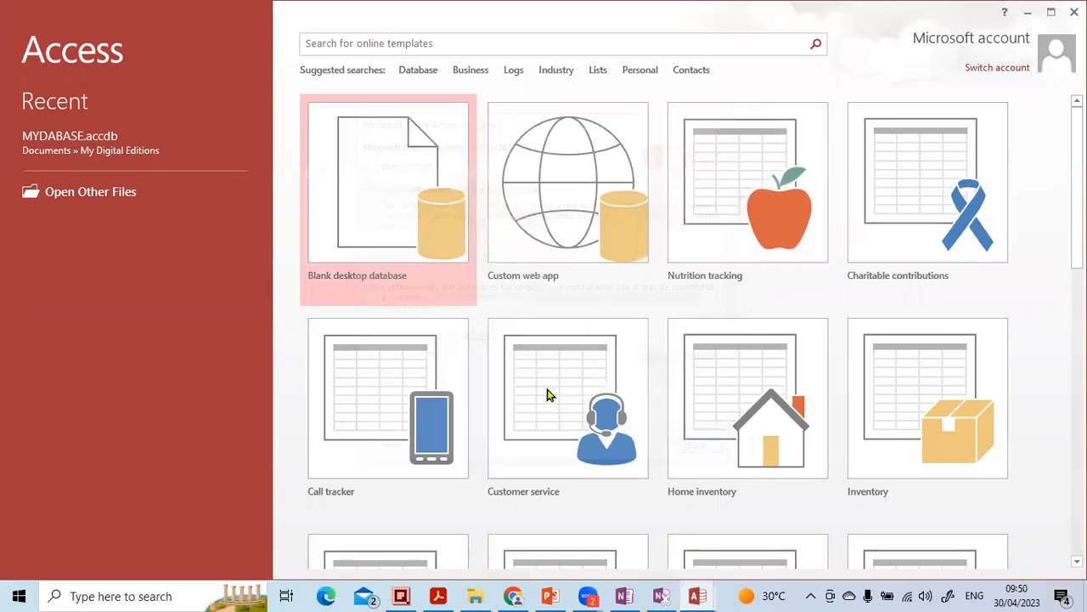
{"action": "left_click", "coordinate": [84, 146]}
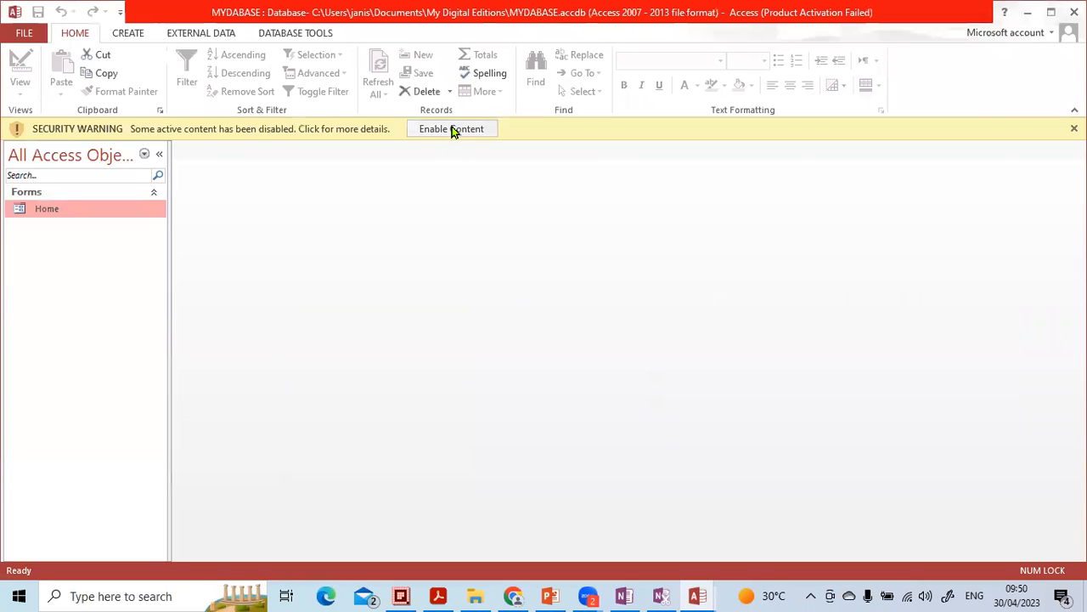
{"action": "left_click", "coordinate": [453, 130]}
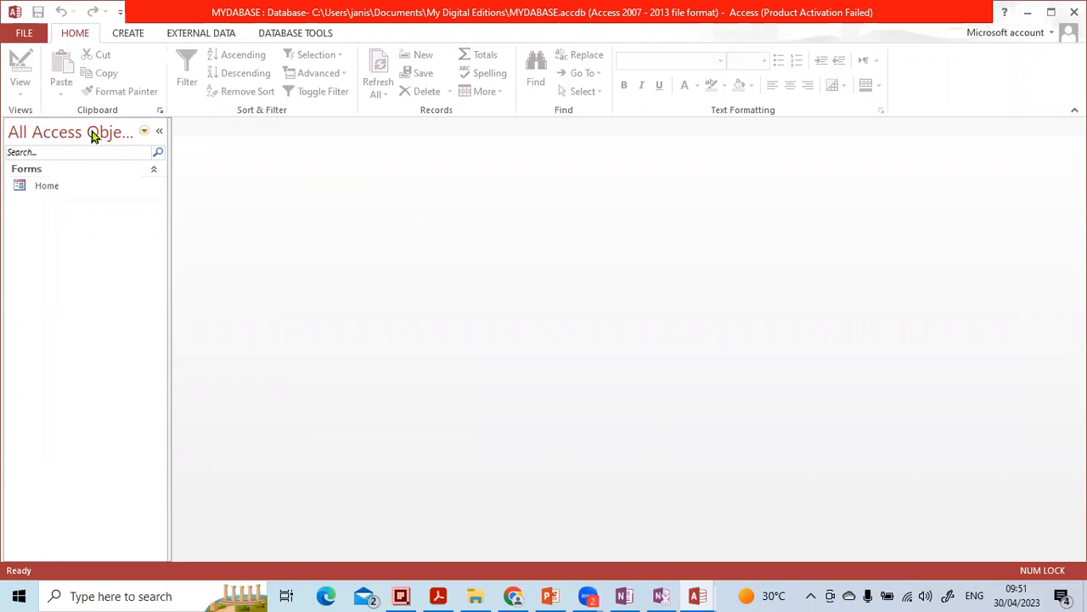
{"action": "left_click", "coordinate": [31, 35]}
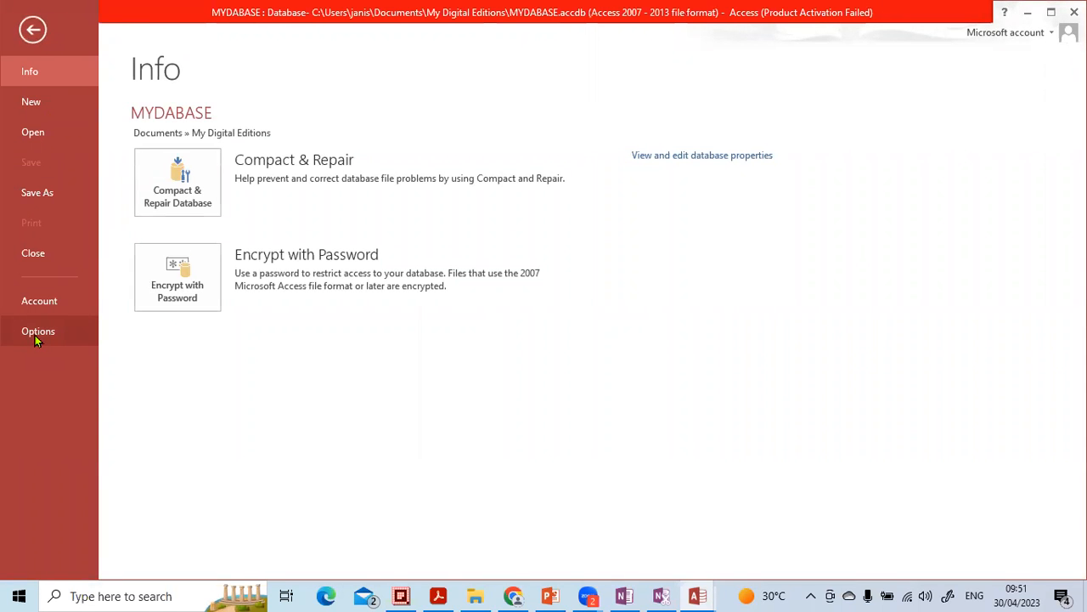
{"action": "left_click", "coordinate": [35, 334]}
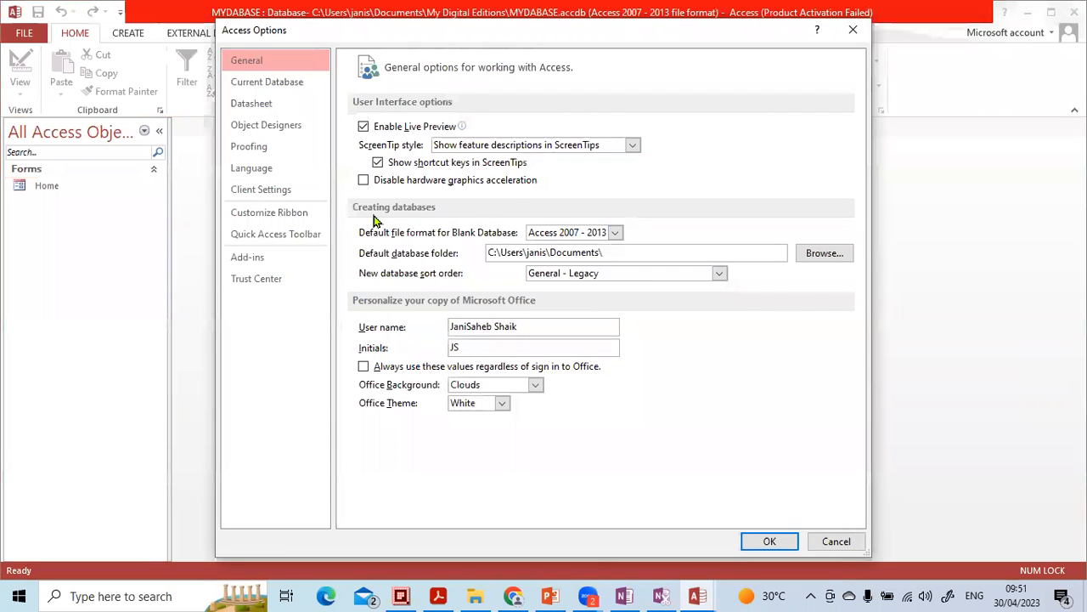
{"action": "left_click", "coordinate": [287, 90]}
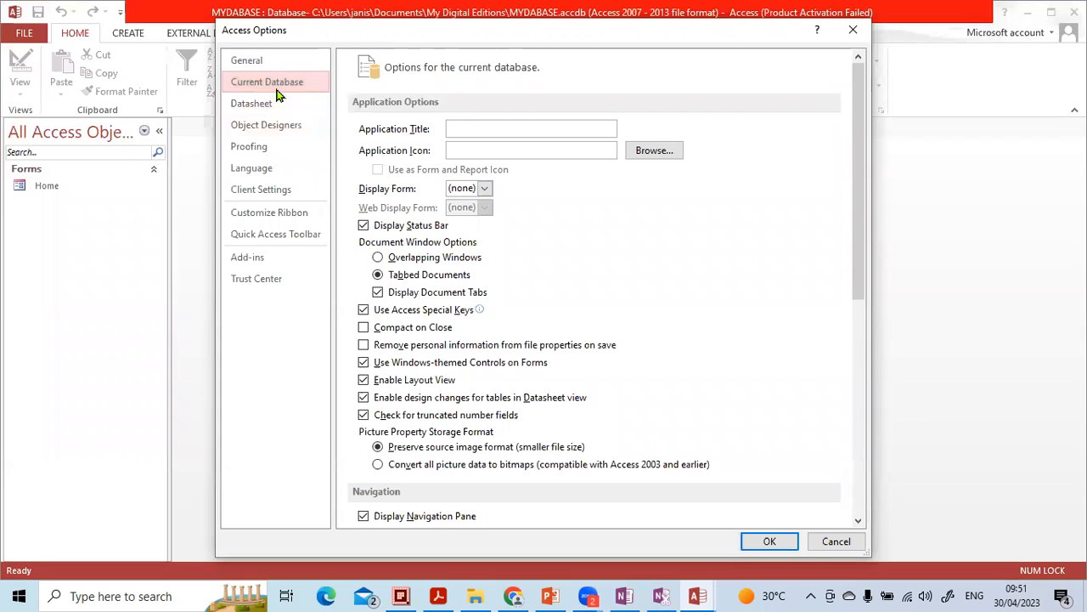
{"action": "left_click", "coordinate": [853, 30]}
Step: Open the current database options and set the application title to VISION EMPLOYEE DATABASE
{"action": "left_click", "coordinate": [27, 35]}
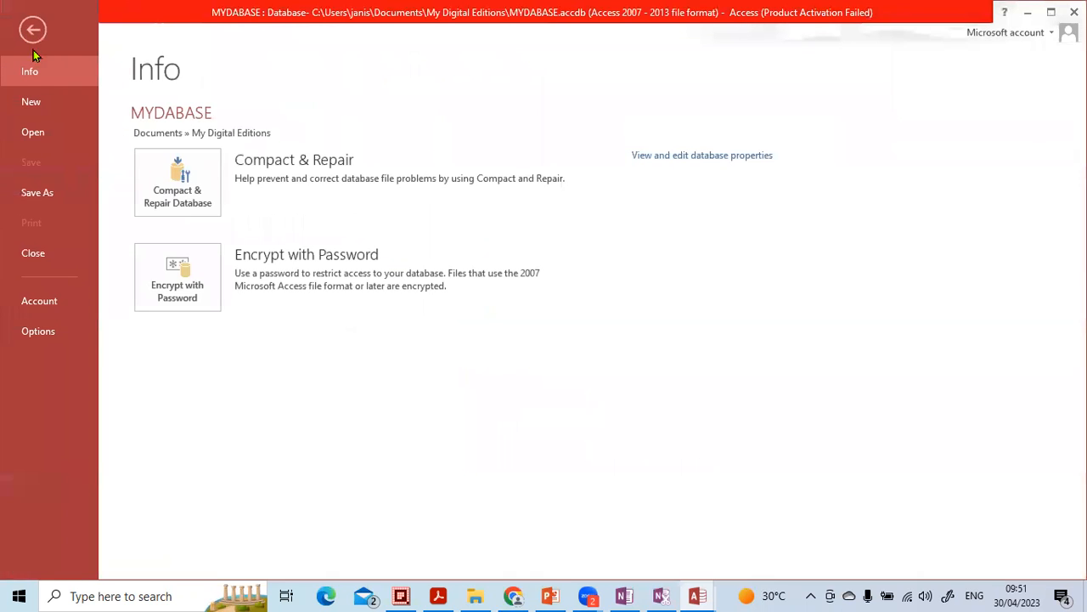
{"action": "left_click", "coordinate": [45, 328]}
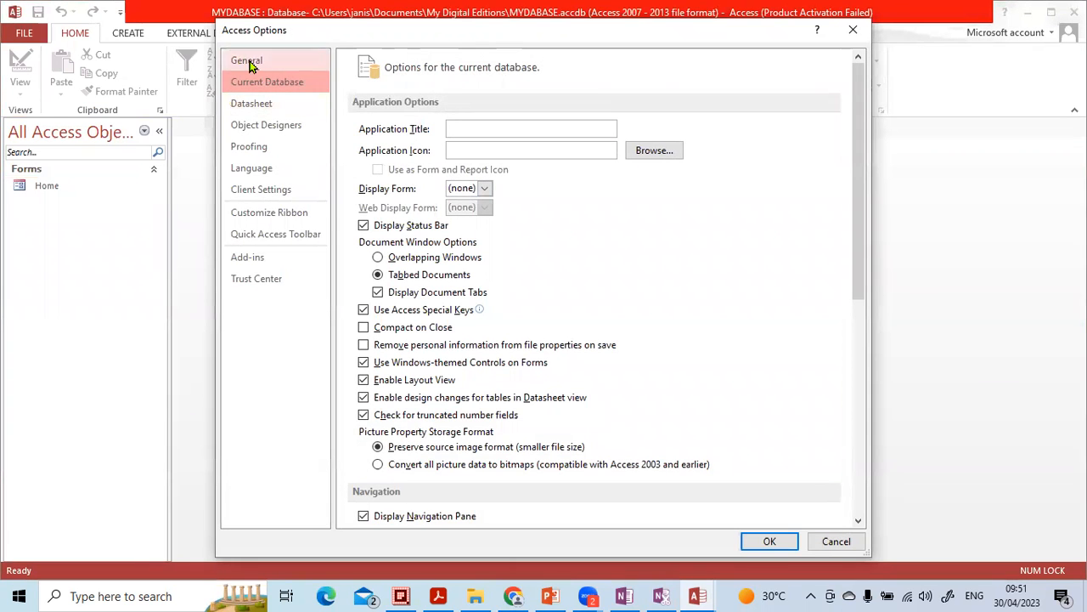
{"action": "left_click", "coordinate": [261, 61]}
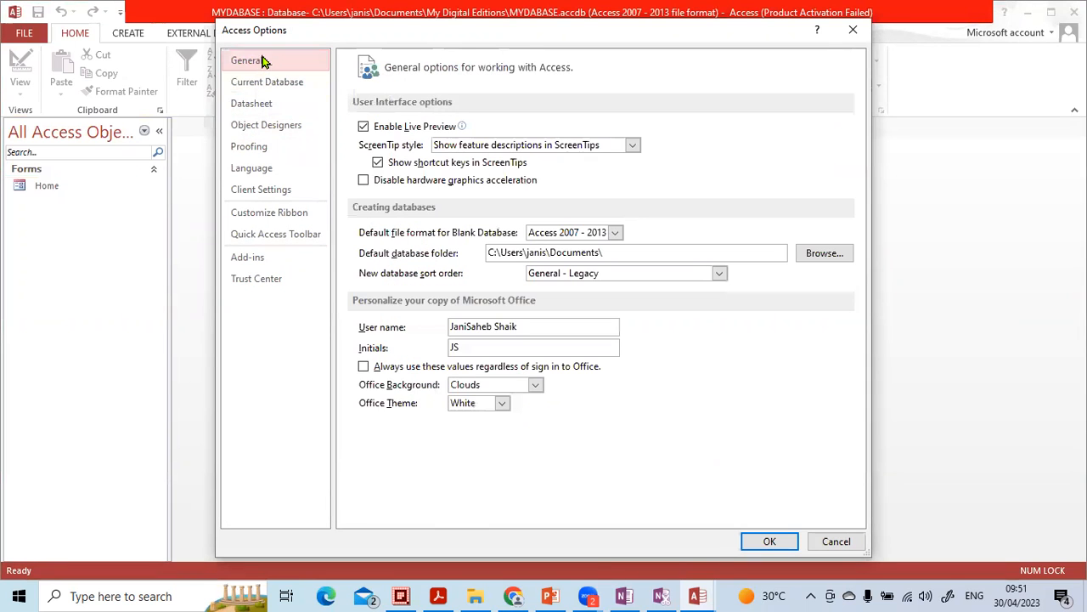
{"action": "left_click", "coordinate": [264, 85]}
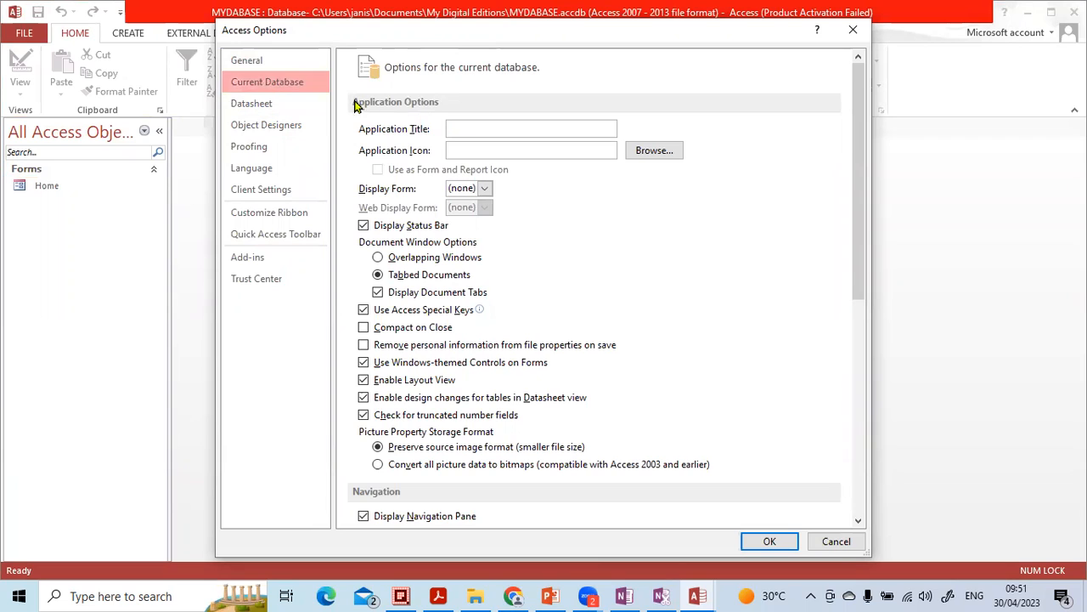
{"action": "left_click", "coordinate": [463, 128]}
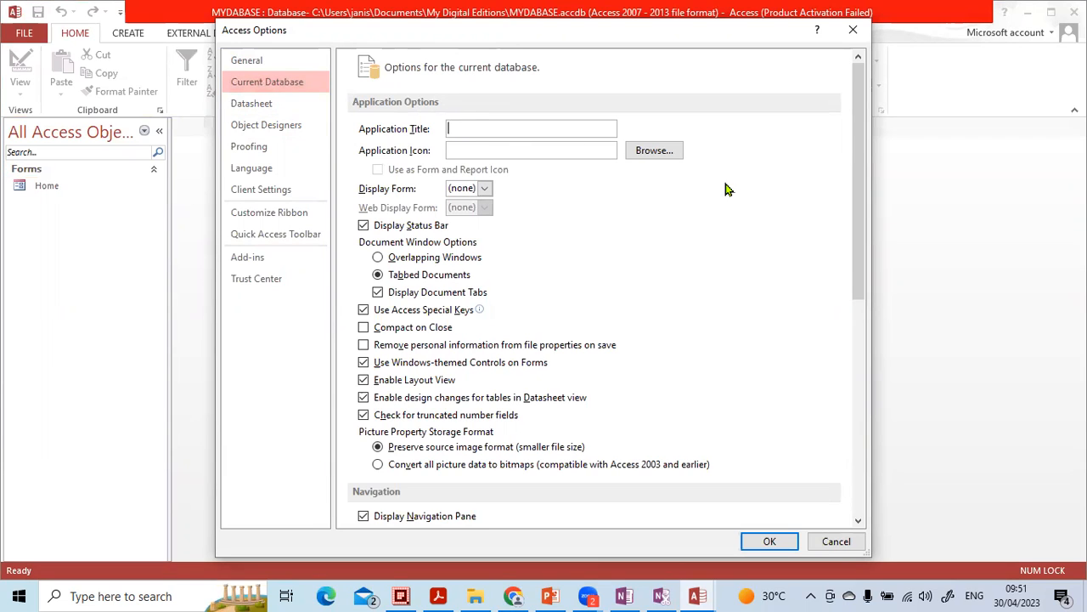
{"action": "key", "text": "Caps_Lock"}
{"action": "type", "text": "IMAGE"}
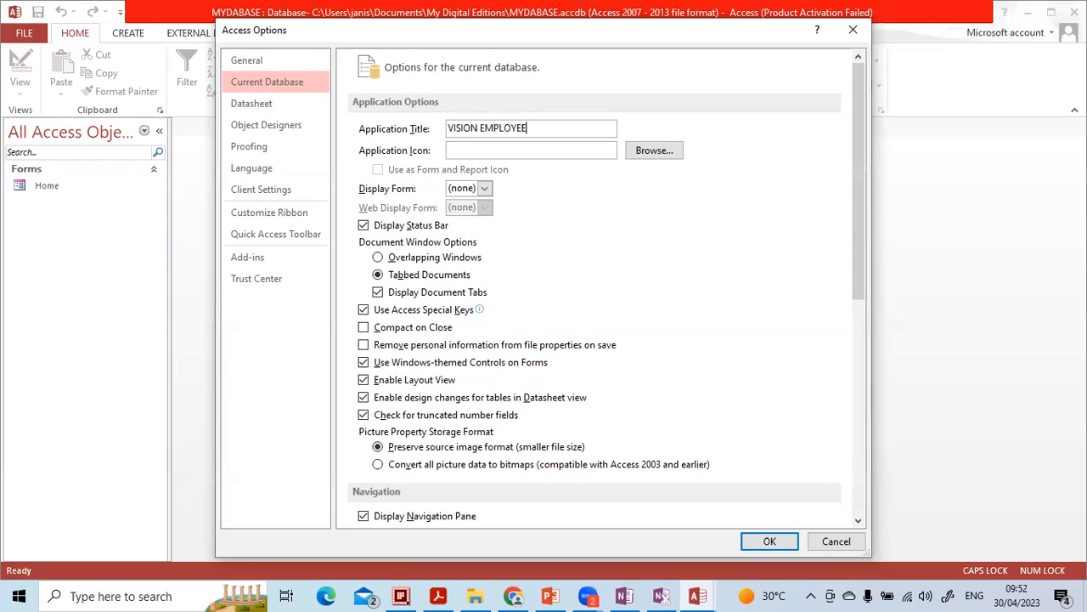
{"action": "type", "text": "ATABASE"}
Step: Set the display form to Home, scroll through the remaining options, and close the options dialog
{"action": "left_click", "coordinate": [485, 189]}
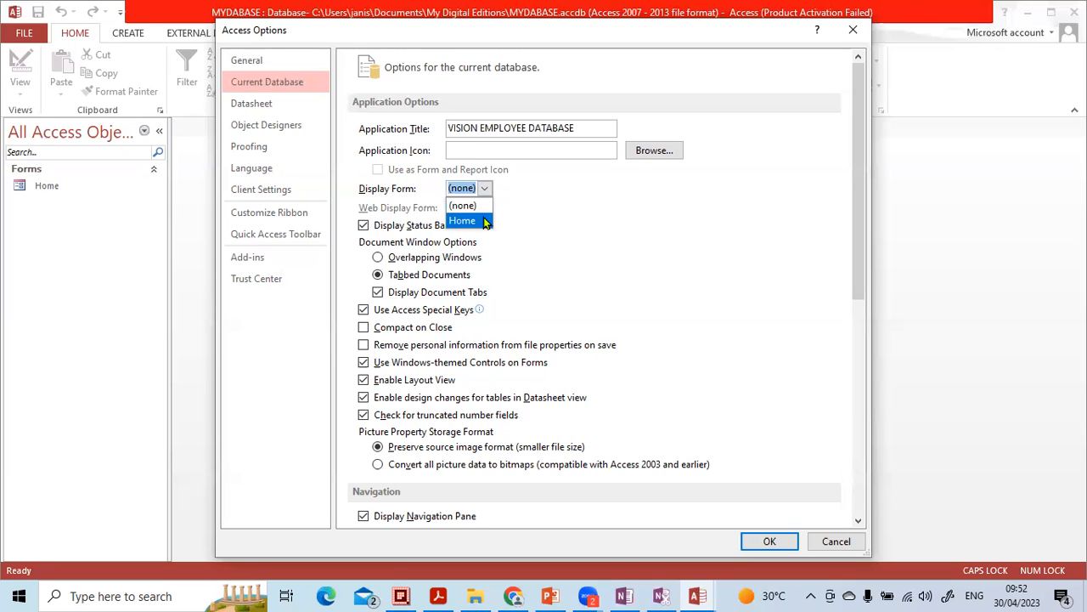
{"action": "left_click", "coordinate": [486, 222]}
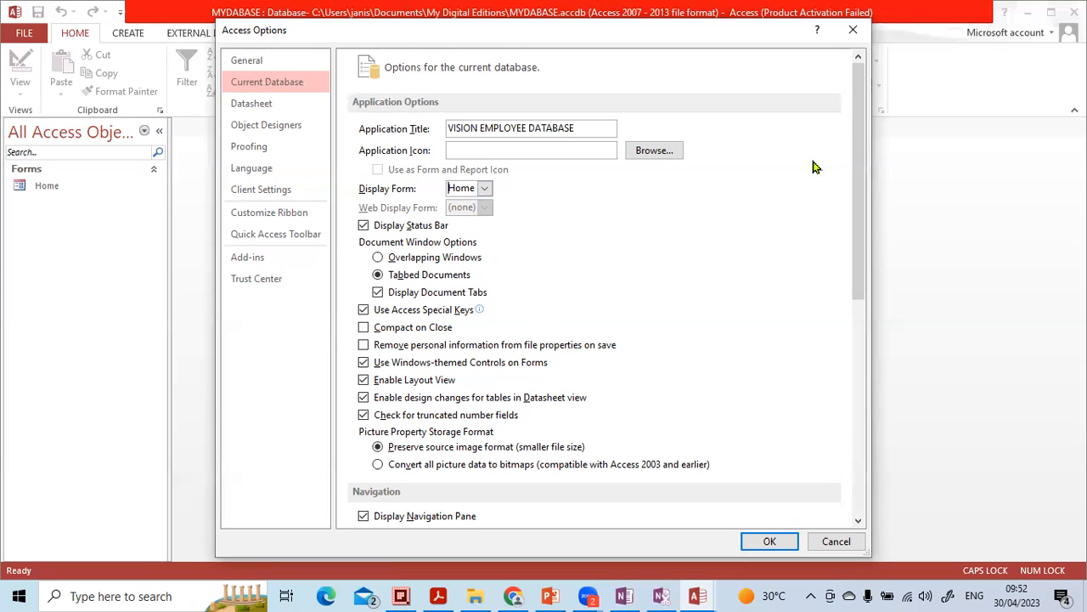
{"action": "left_click_drag", "start_coordinate": [860, 162], "coordinate": [867, 445]}
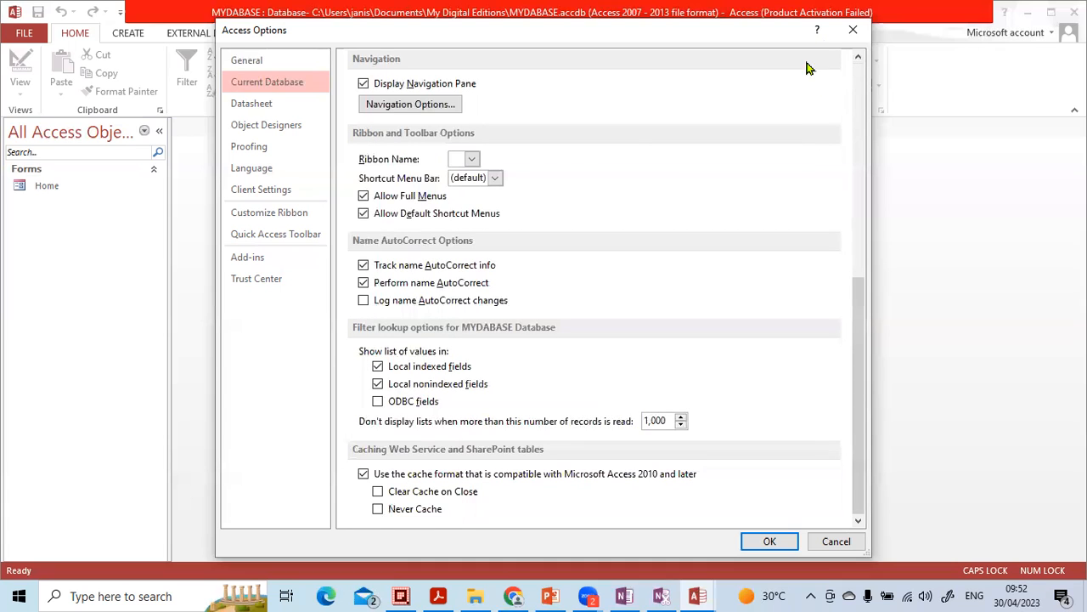
{"action": "left_click", "coordinate": [853, 30]}
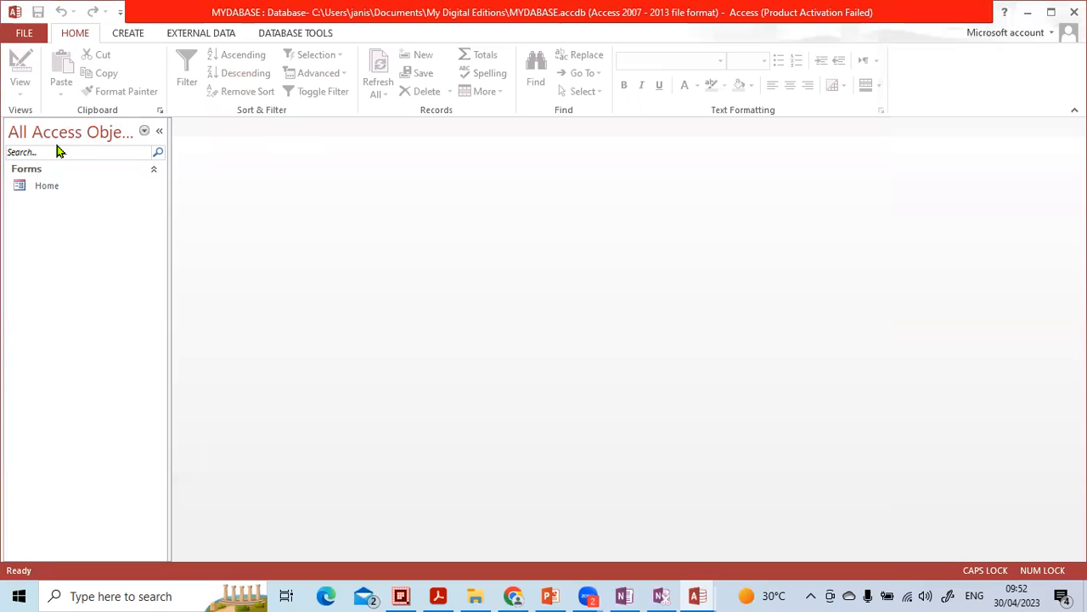
Step: Open the Home form and use its Quit App button to exit Access
{"action": "double_click", "coordinate": [40, 195]}
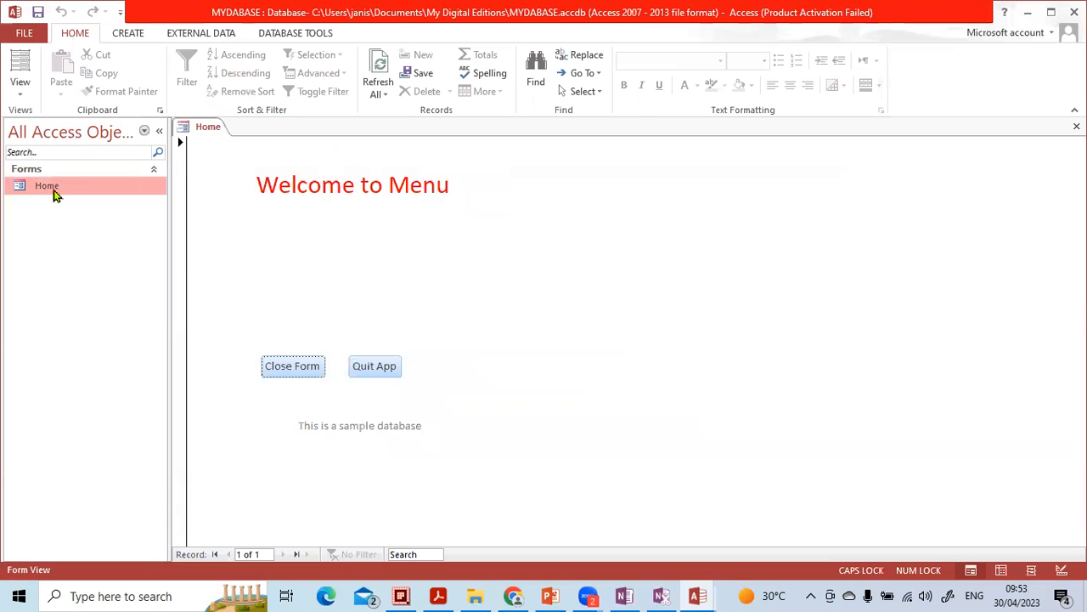
{"action": "left_click", "coordinate": [367, 366]}
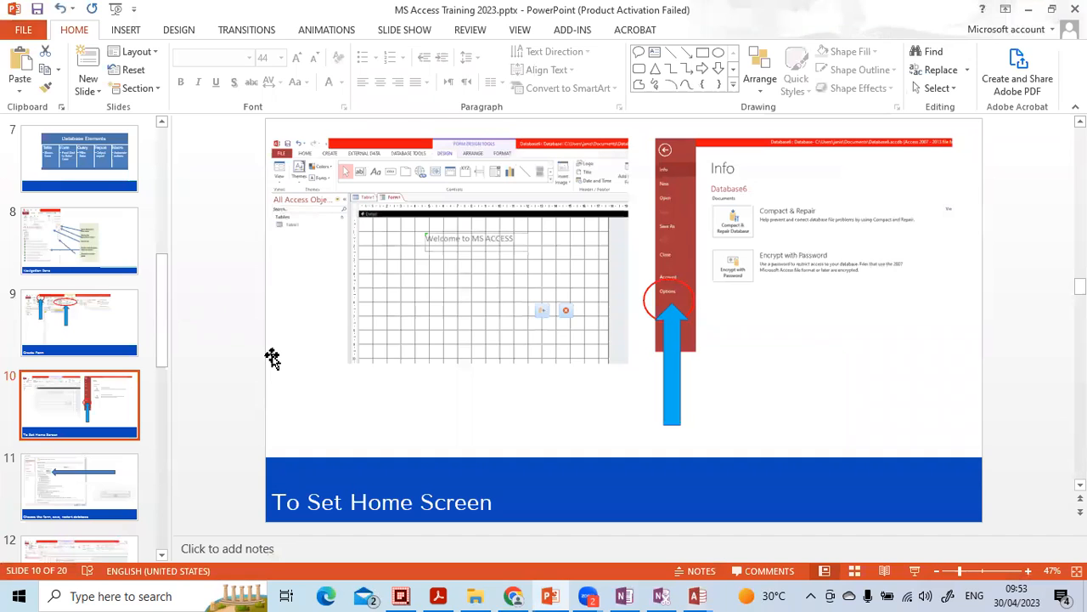
Step: Relaunch Access from Windows search, close the activation wizard, and open the recent MYDABASE database
{"action": "left_click", "coordinate": [171, 599]}
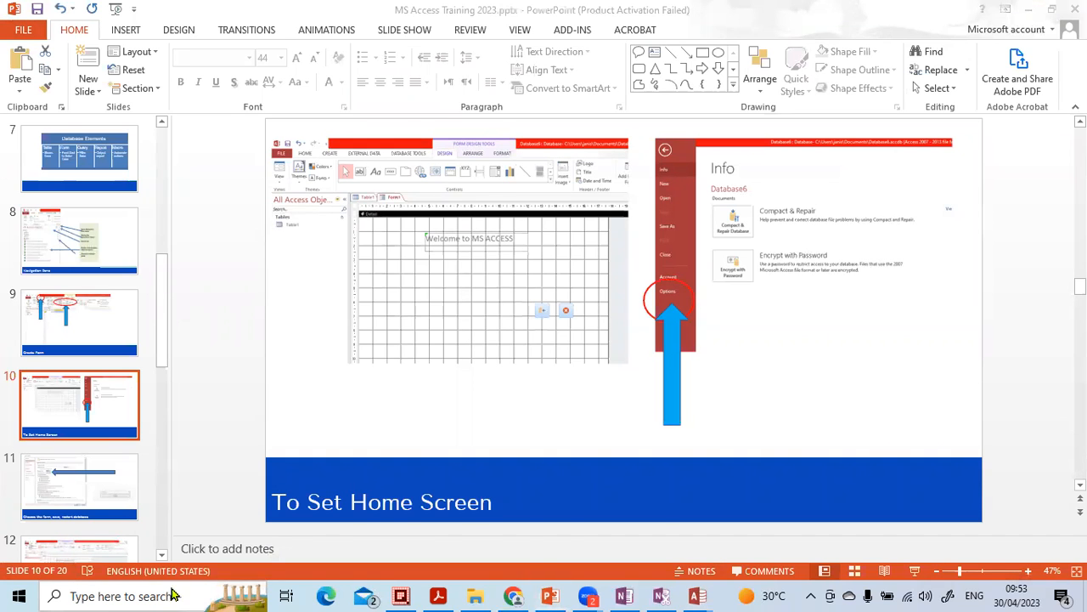
{"action": "left_click", "coordinate": [158, 287]}
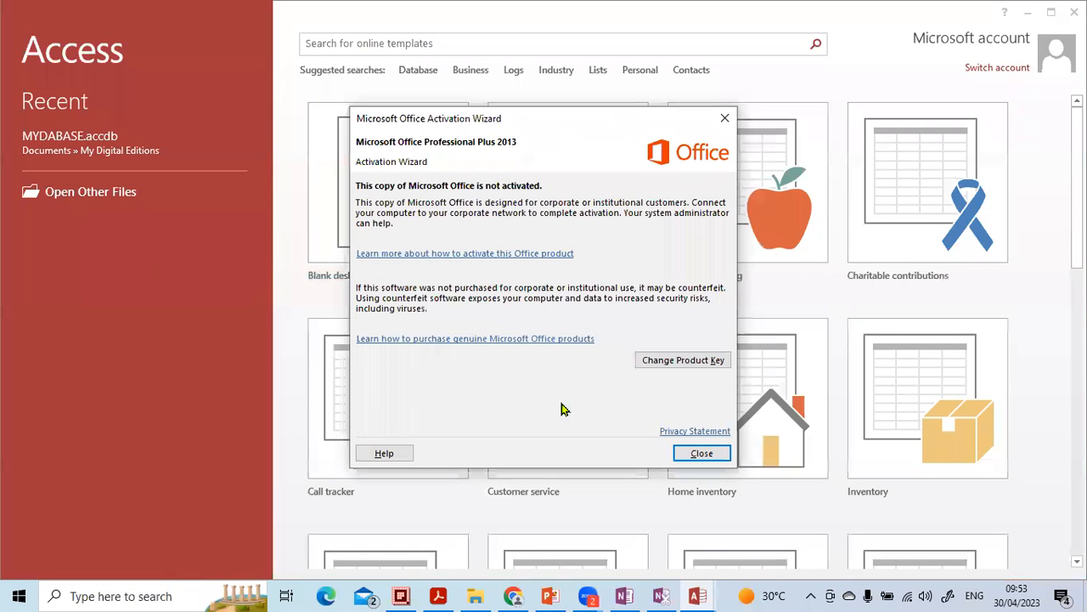
{"action": "left_click", "coordinate": [702, 453]}
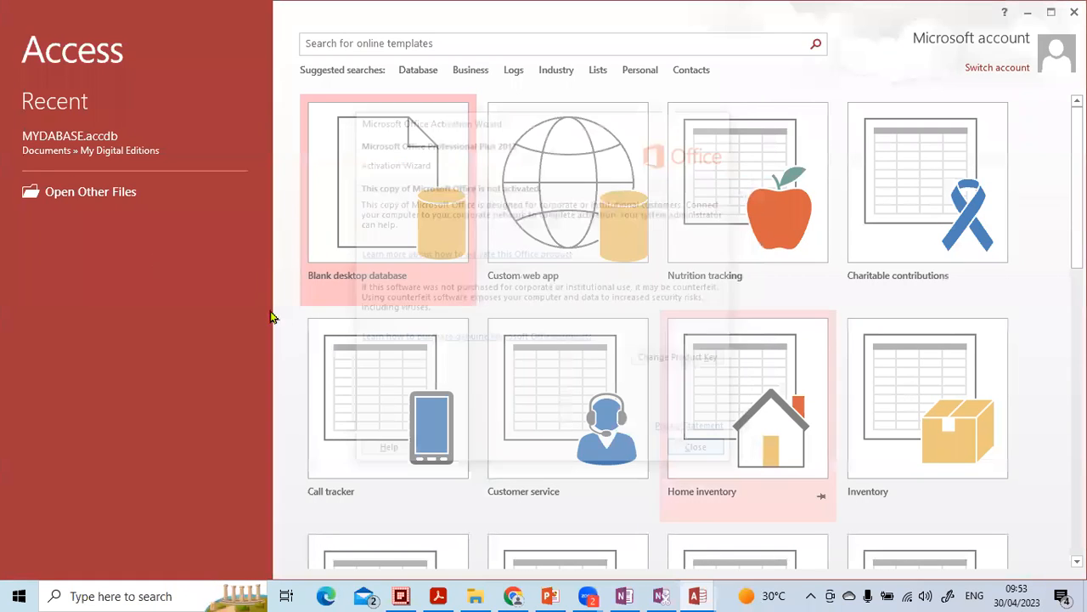
{"action": "left_click", "coordinate": [63, 149]}
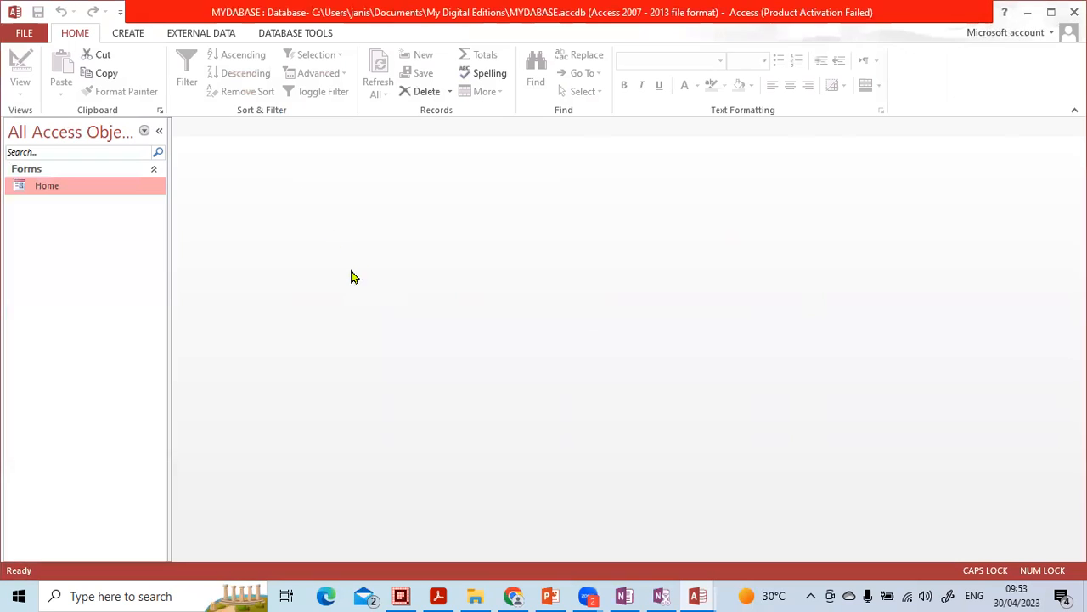
Step: Collapse the navigation pane, set the current database's display form to Home, and acknowledge the reopen notice
{"action": "left_click", "coordinate": [159, 131]}
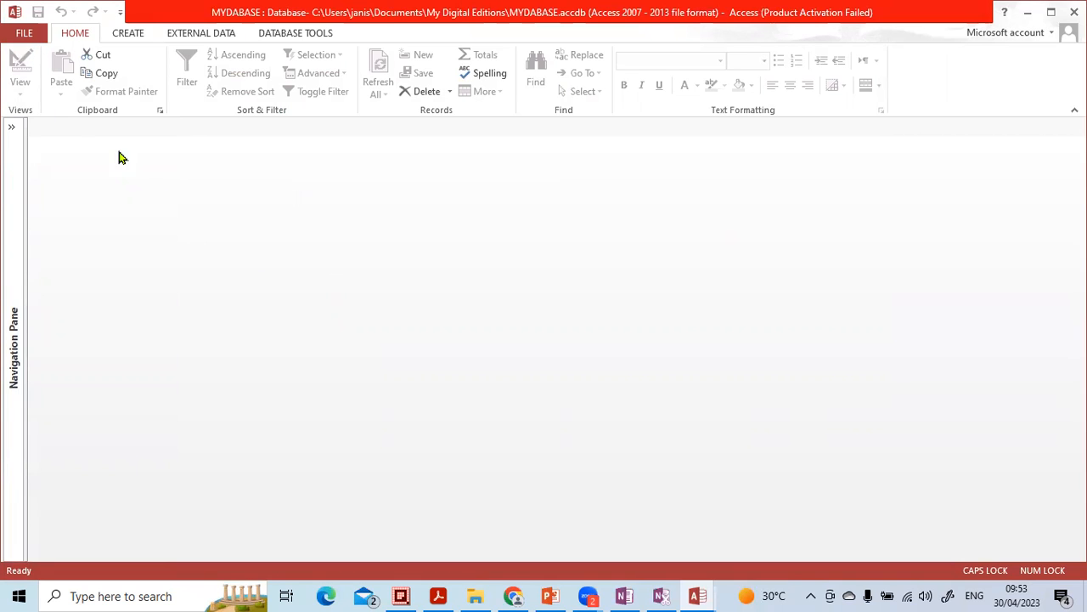
{"action": "left_click", "coordinate": [23, 33]}
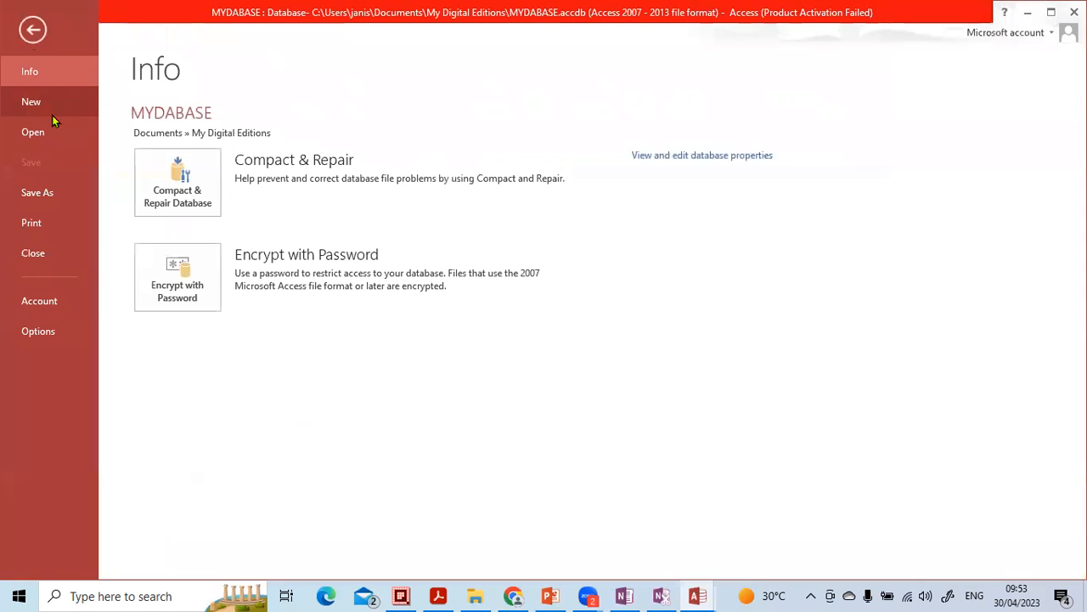
{"action": "left_click", "coordinate": [34, 331]}
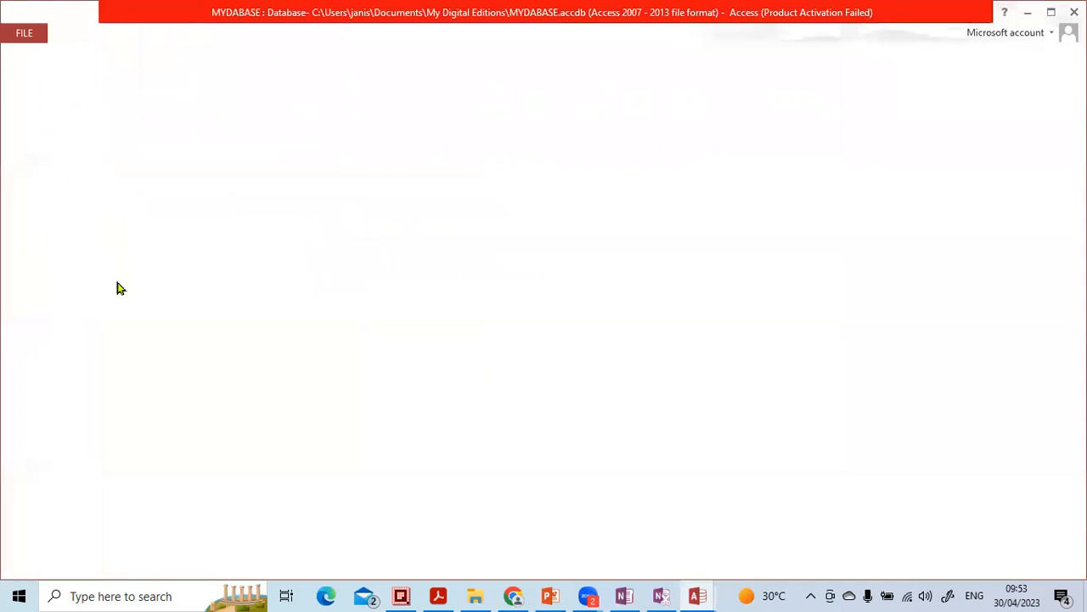
{"action": "left_click", "coordinate": [268, 82]}
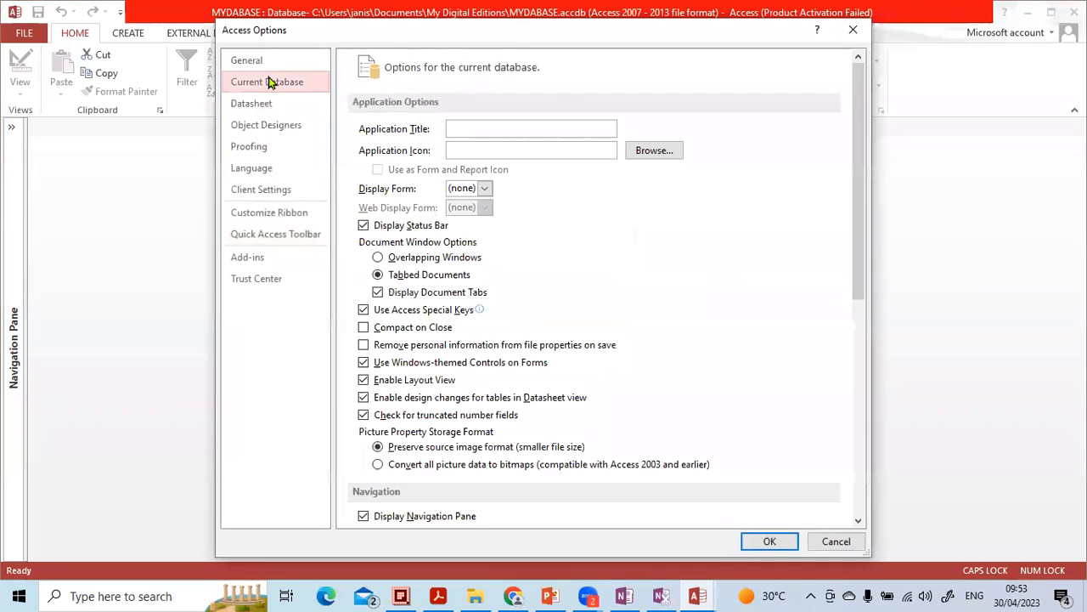
{"action": "left_click", "coordinate": [484, 188]}
{"action": "left_click", "coordinate": [472, 221]}
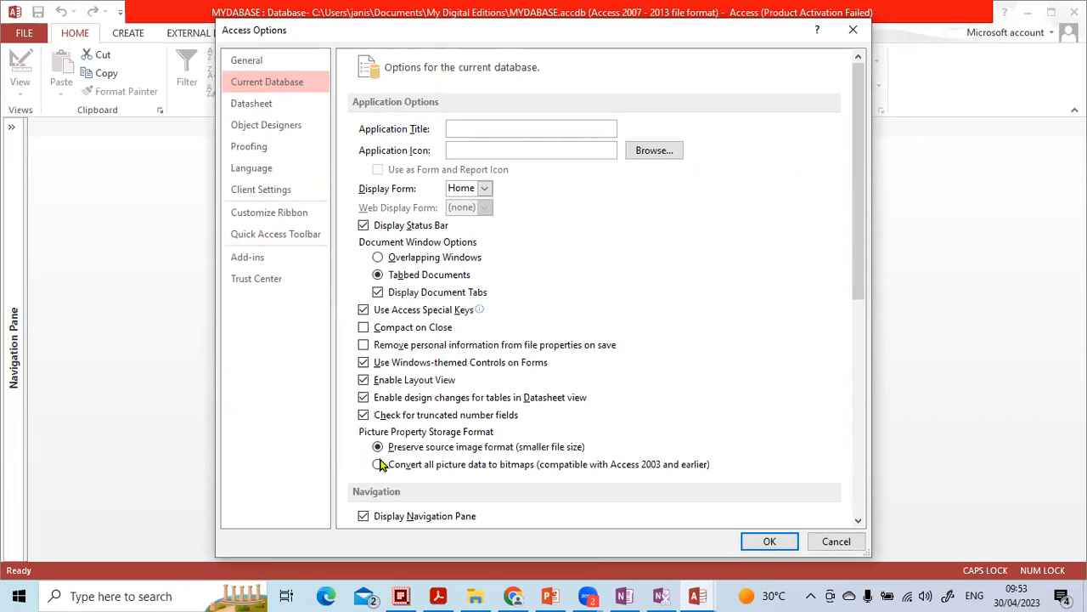
{"action": "left_click", "coordinate": [770, 541]}
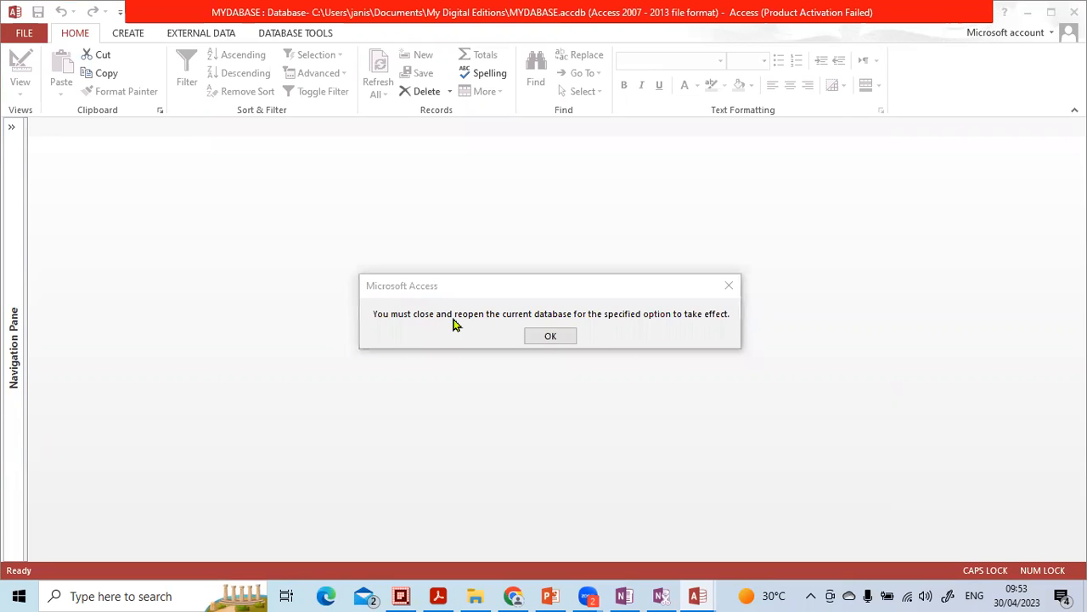
{"action": "left_click", "coordinate": [551, 336]}
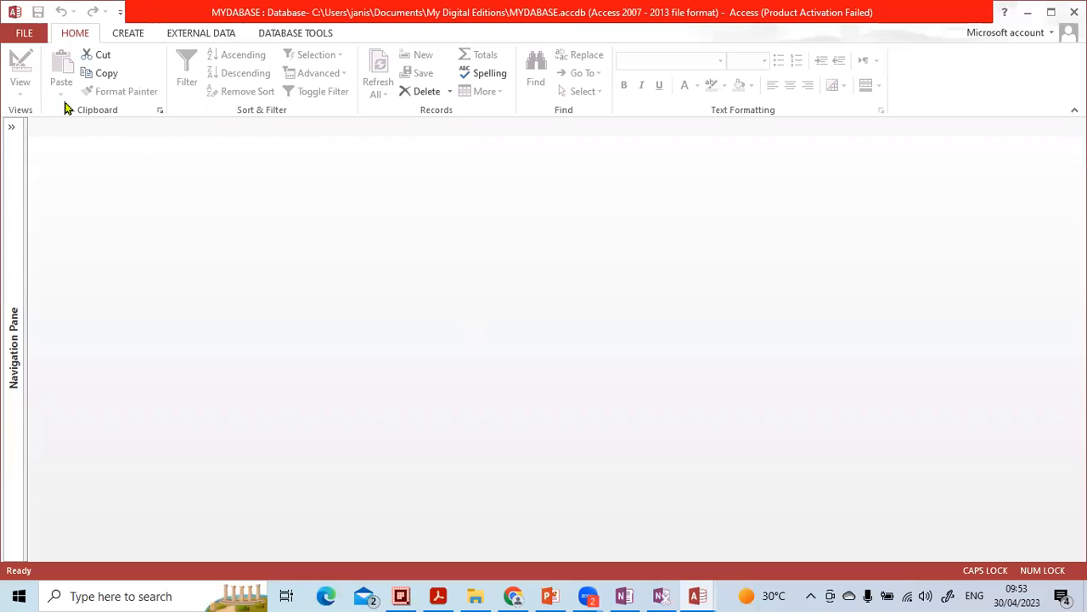
Step: Close the MYDABASE database and exit Access
{"action": "left_click", "coordinate": [26, 34]}
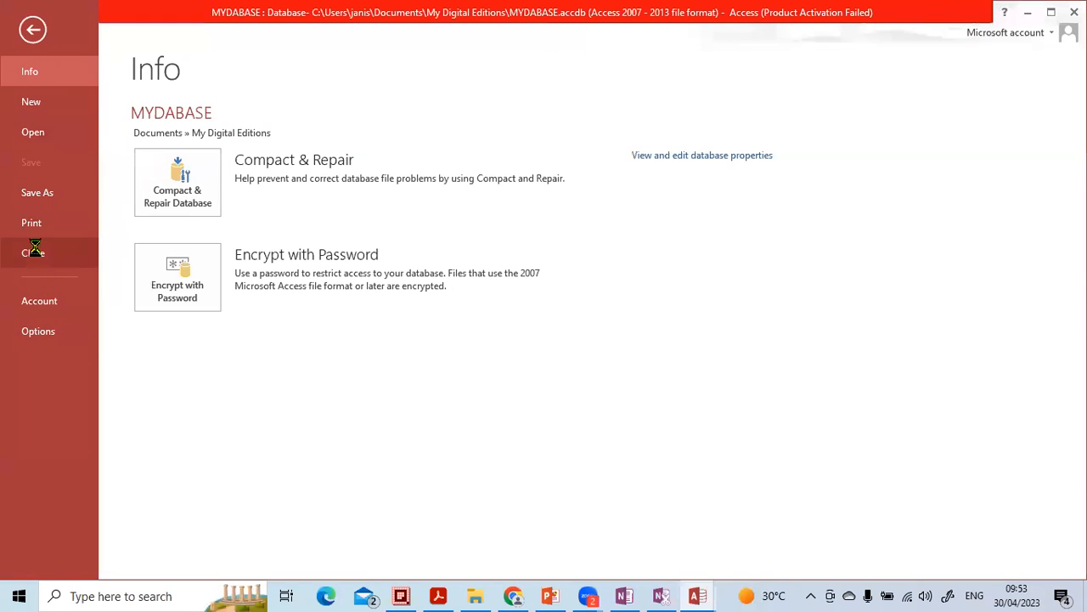
{"action": "left_click", "coordinate": [34, 254]}
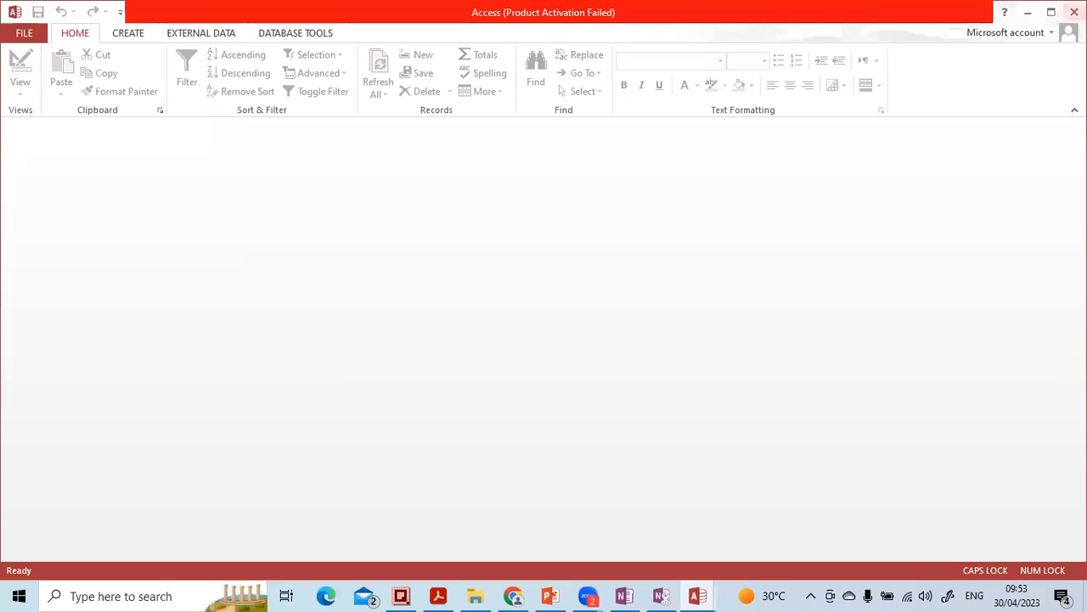
{"action": "left_click", "coordinate": [1075, 12]}
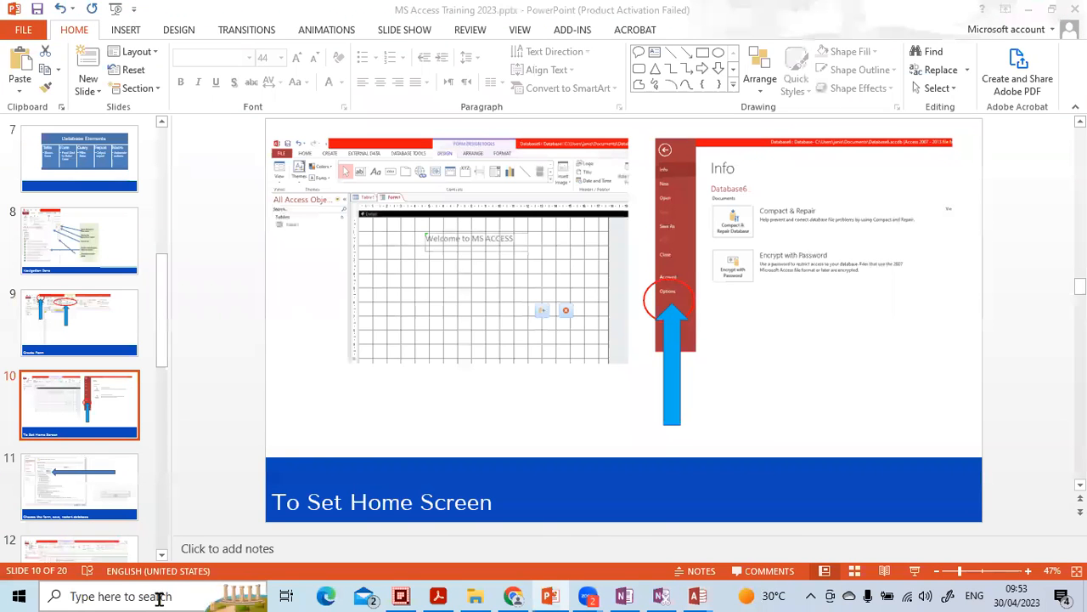
Step: Start Access again, dismiss the activation wizard, and reopen MYDABASE to check the startup form
{"action": "left_click", "coordinate": [161, 595]}
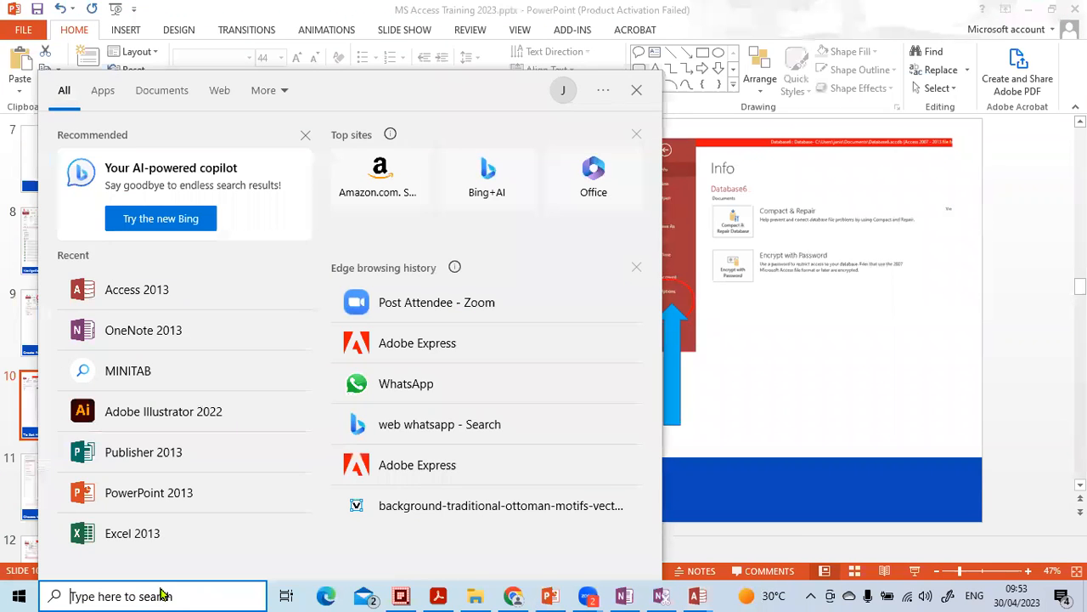
{"action": "left_click", "coordinate": [143, 293]}
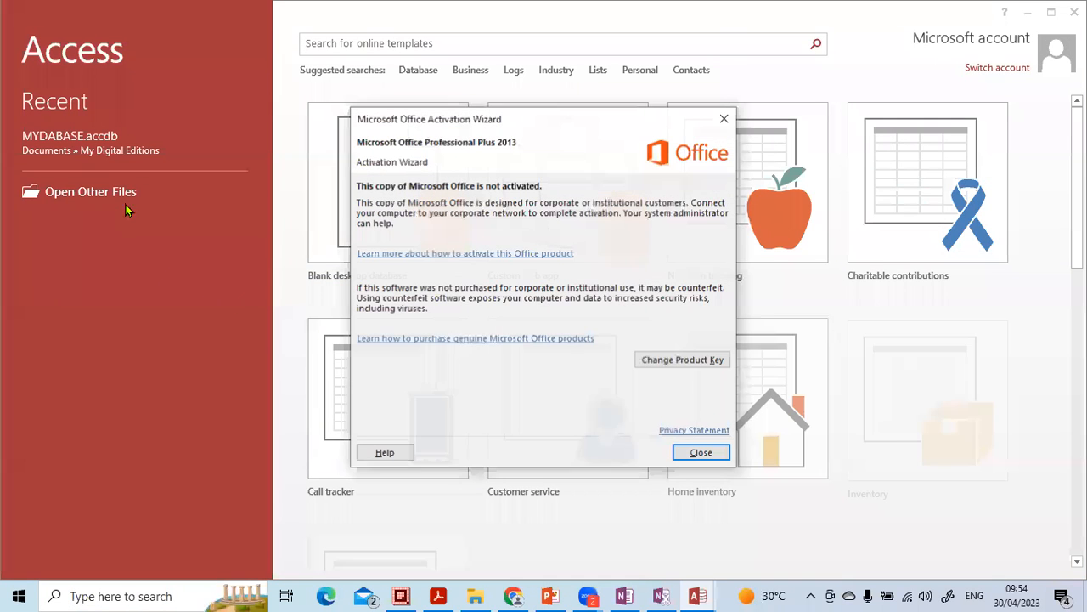
{"action": "left_click", "coordinate": [675, 451]}
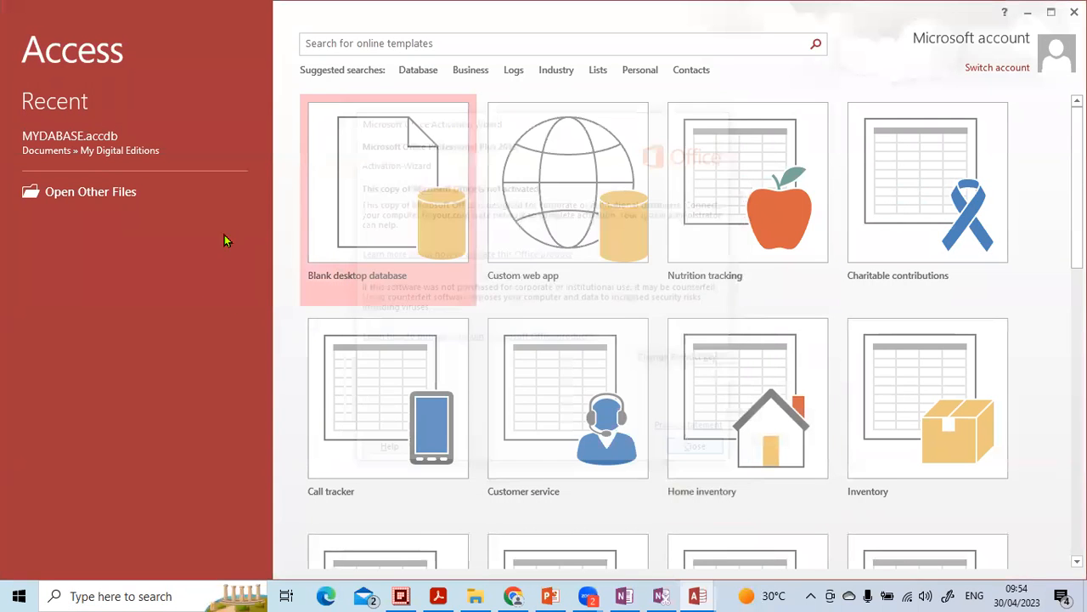
{"action": "left_click", "coordinate": [90, 146]}
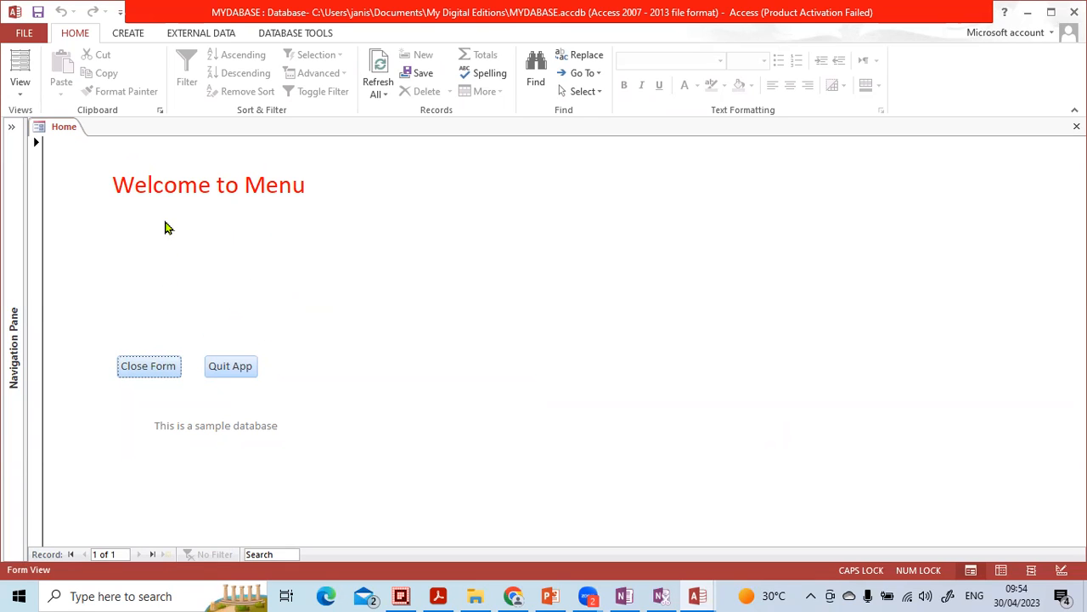
Step: Close the startup Home form with its Close Form button, then expand and widen the navigation pane
{"action": "left_click", "coordinate": [144, 370]}
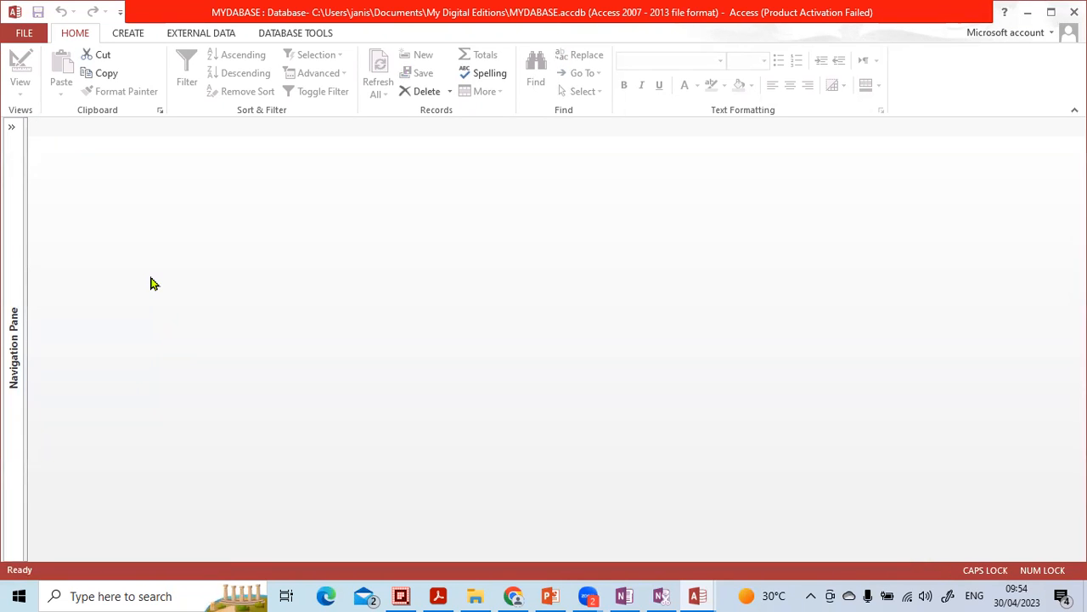
{"action": "left_click", "coordinate": [12, 129]}
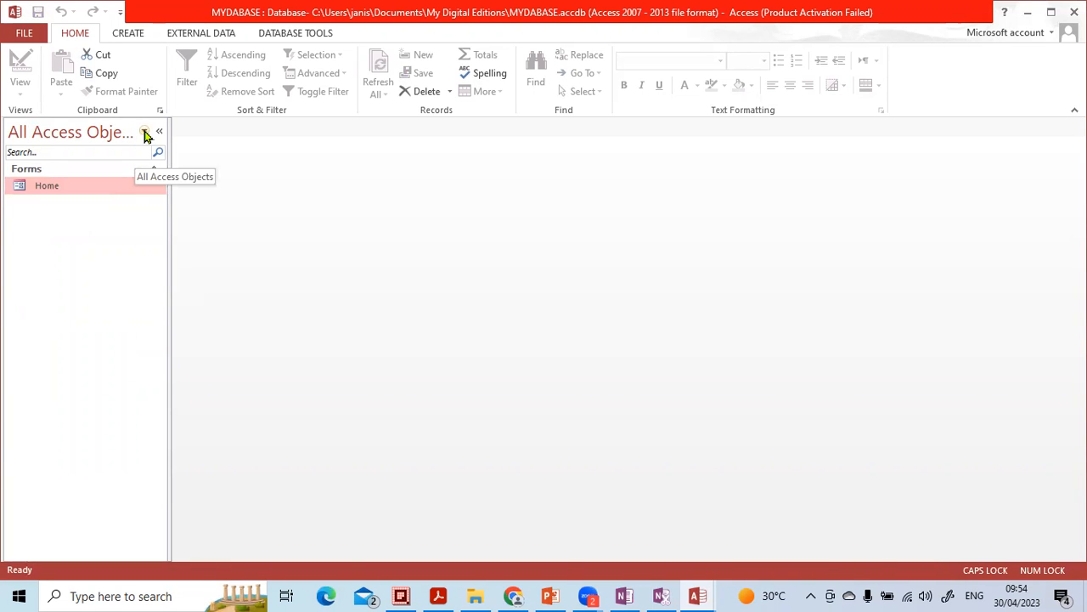
{"action": "left_click_drag", "start_coordinate": [169, 148], "coordinate": [403, 163]}
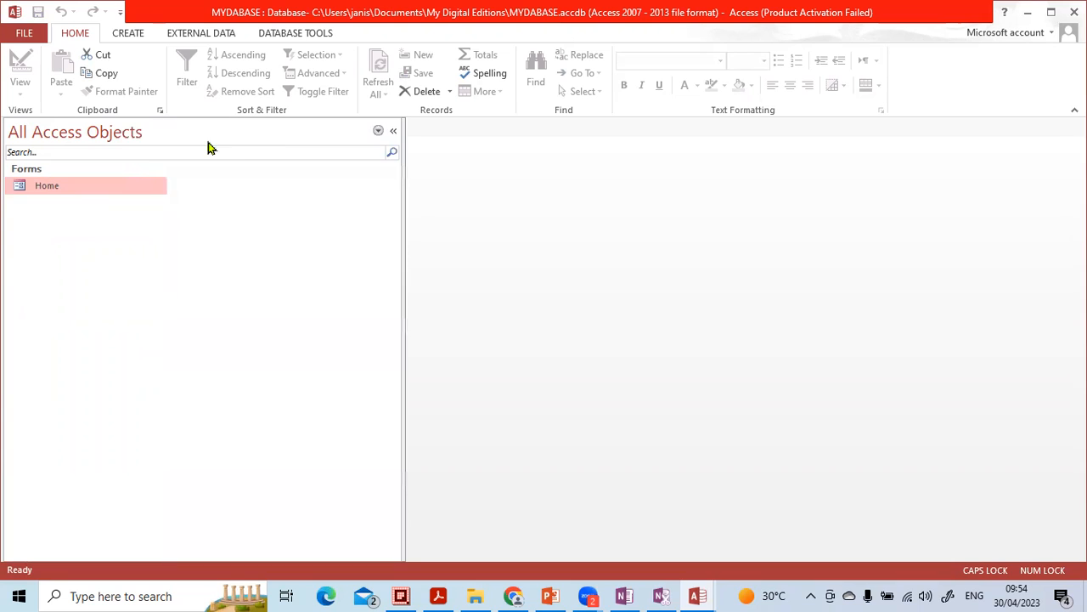
Step: Filter the navigation pane to show the Forms group, then switch the filter to Tables
{"action": "left_click", "coordinate": [378, 133]}
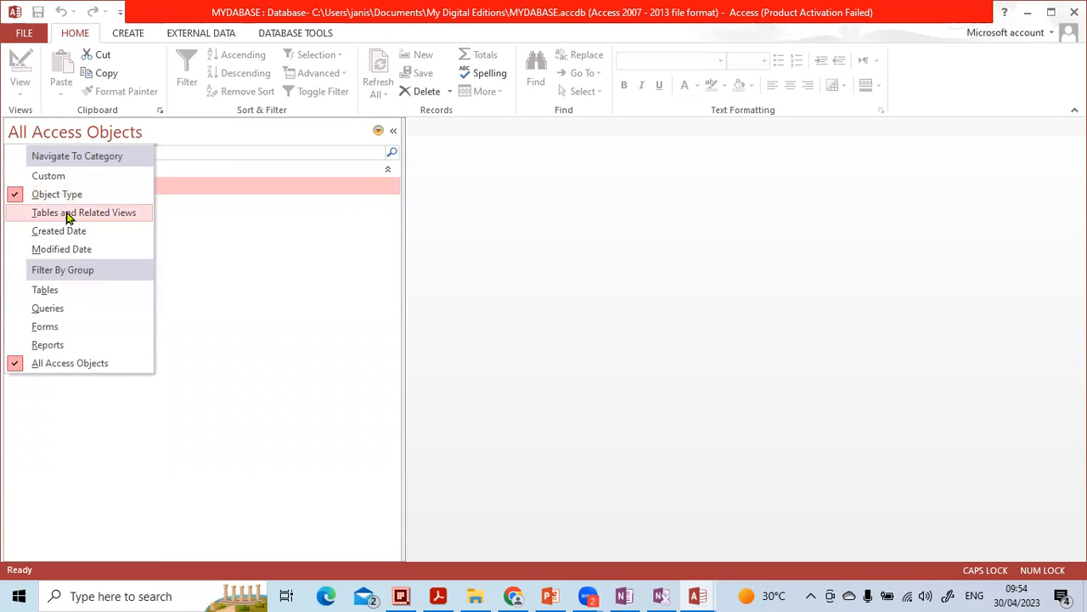
{"action": "left_click", "coordinate": [50, 326]}
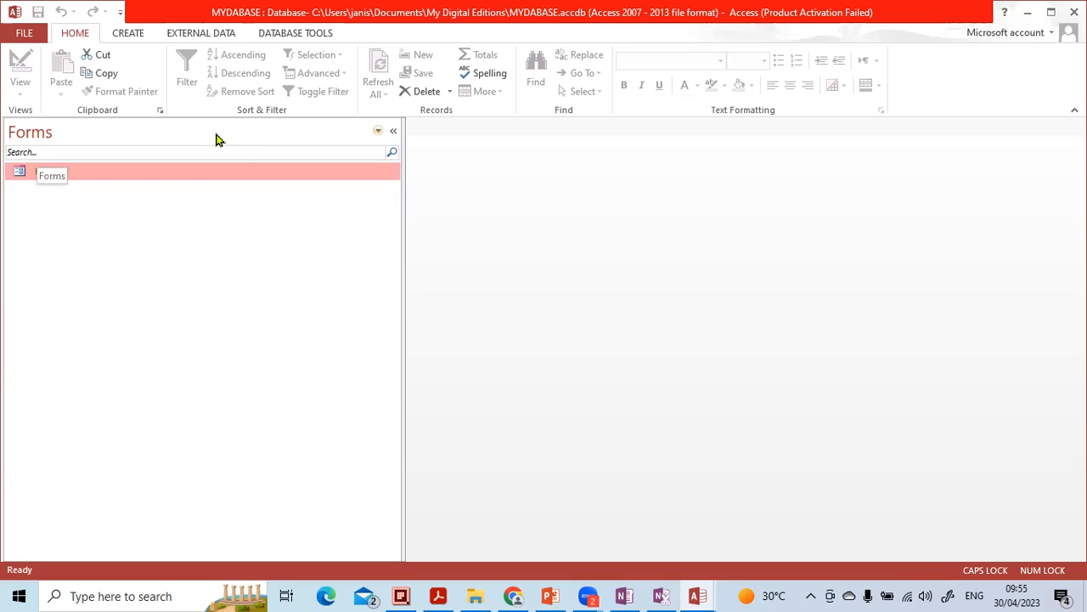
{"action": "left_click", "coordinate": [380, 132]}
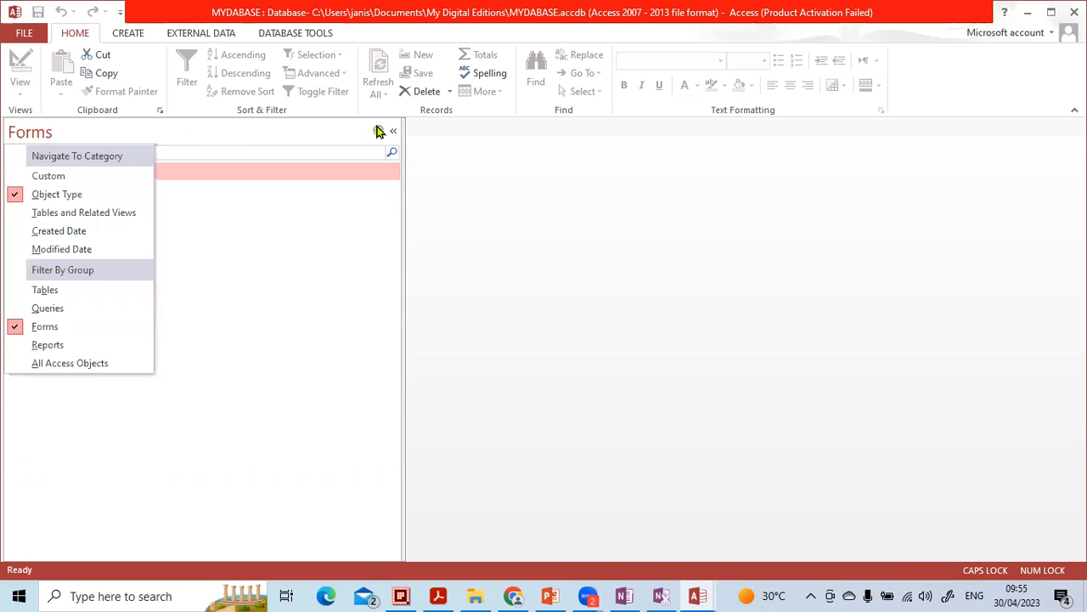
{"action": "left_click", "coordinate": [56, 293]}
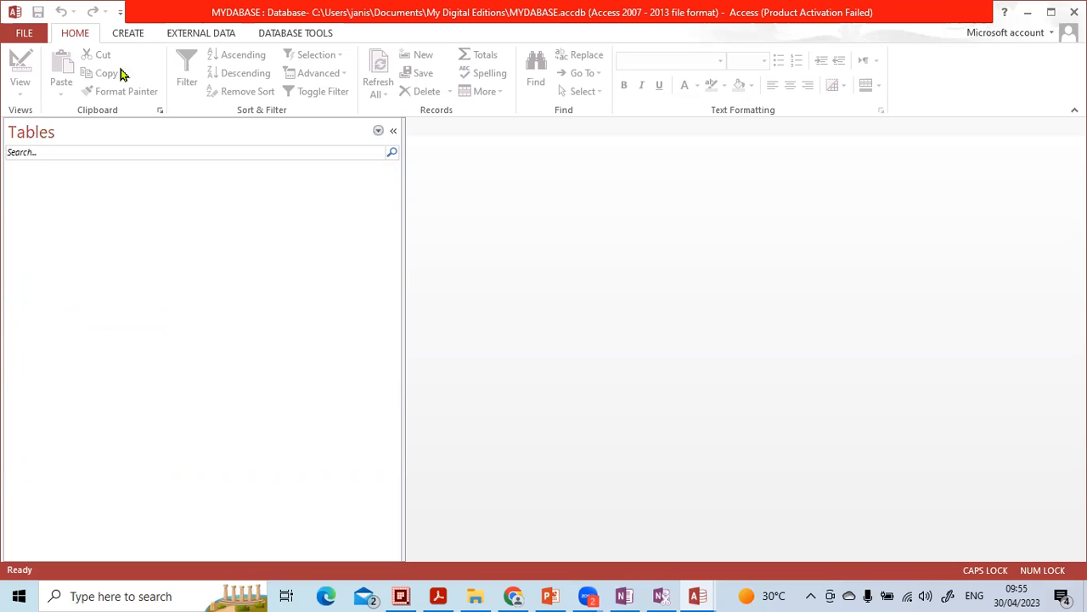
Step: Open a new table in Table Design, narrow the navigation pane, and step through the Field Name, Data Type and Description cells
{"action": "left_click", "coordinate": [128, 34]}
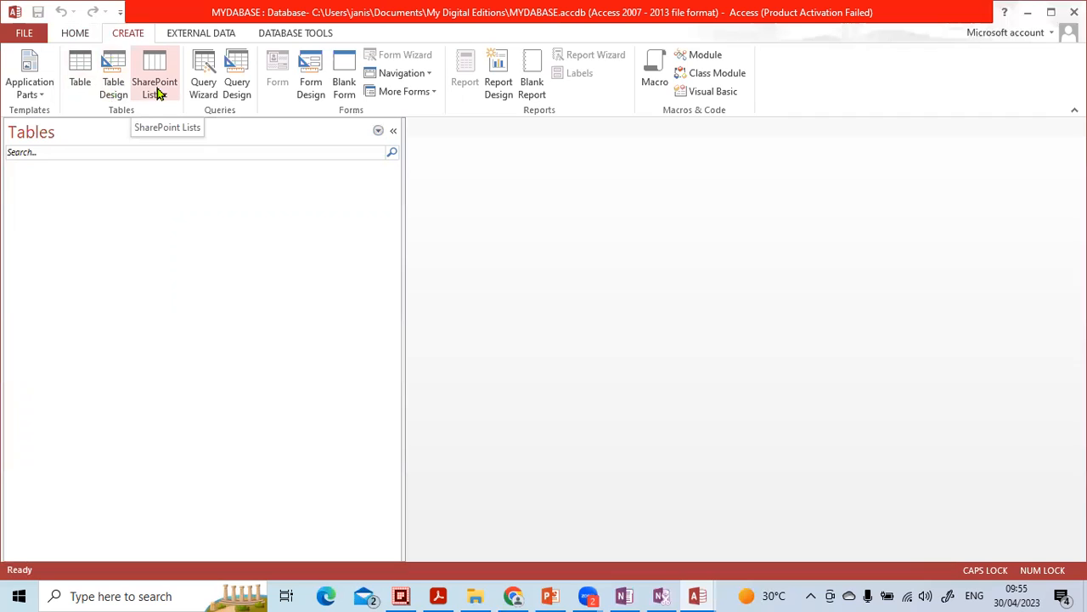
{"action": "left_click", "coordinate": [116, 69]}
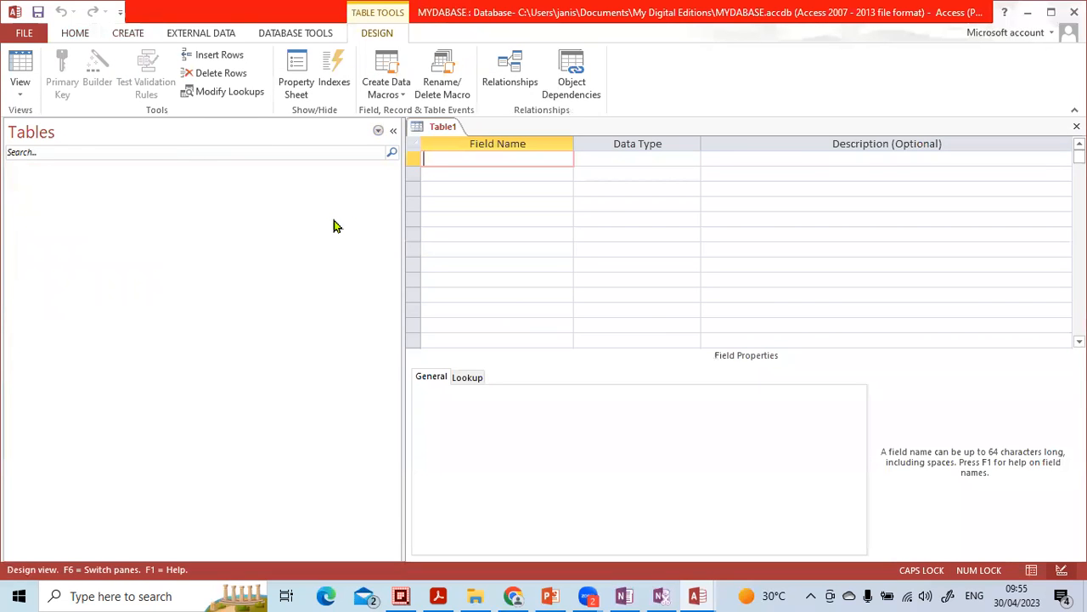
{"action": "left_click_drag", "start_coordinate": [404, 188], "coordinate": [213, 195]}
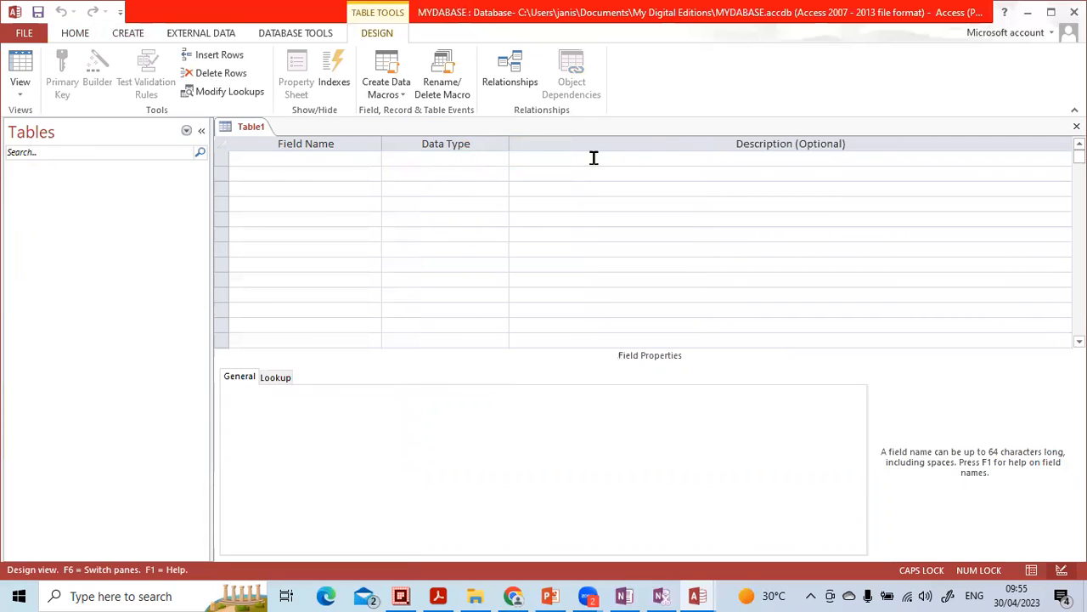
{"action": "left_click", "coordinate": [326, 158]}
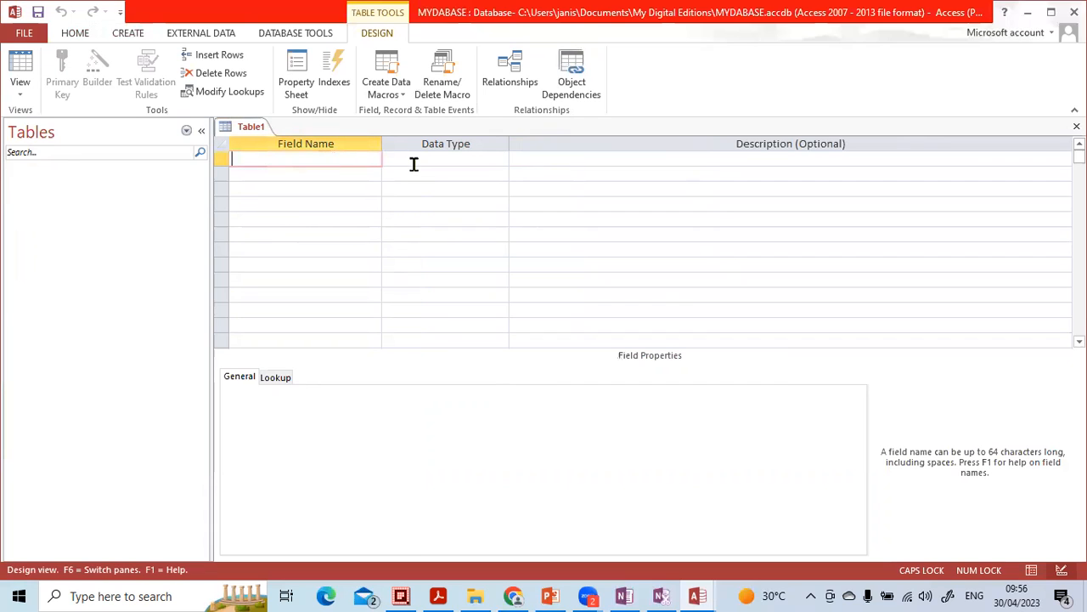
{"action": "left_click", "coordinate": [414, 164]}
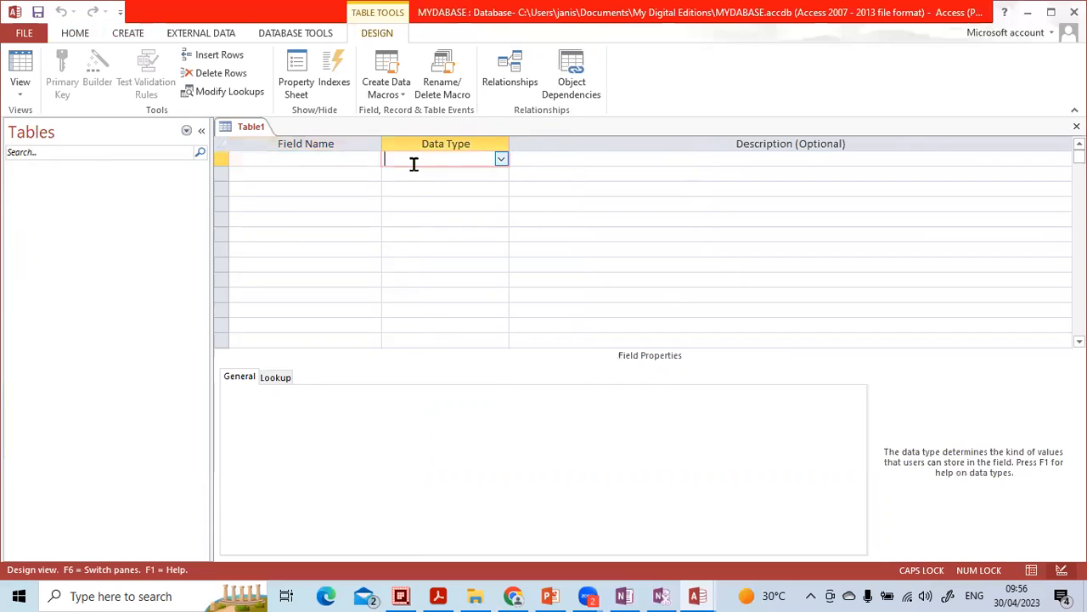
{"action": "left_click", "coordinate": [559, 162]}
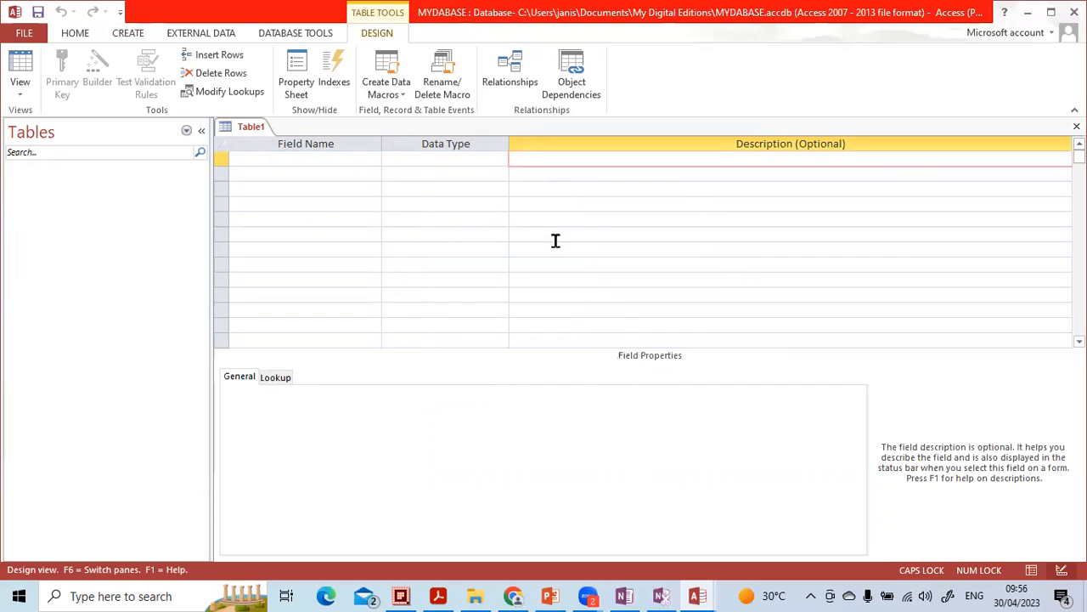
Step: Switch to the open Assets Training database window and expand its navigation pane
{"action": "left_click", "coordinate": [697, 595]}
{"action": "left_click", "coordinate": [702, 534]}
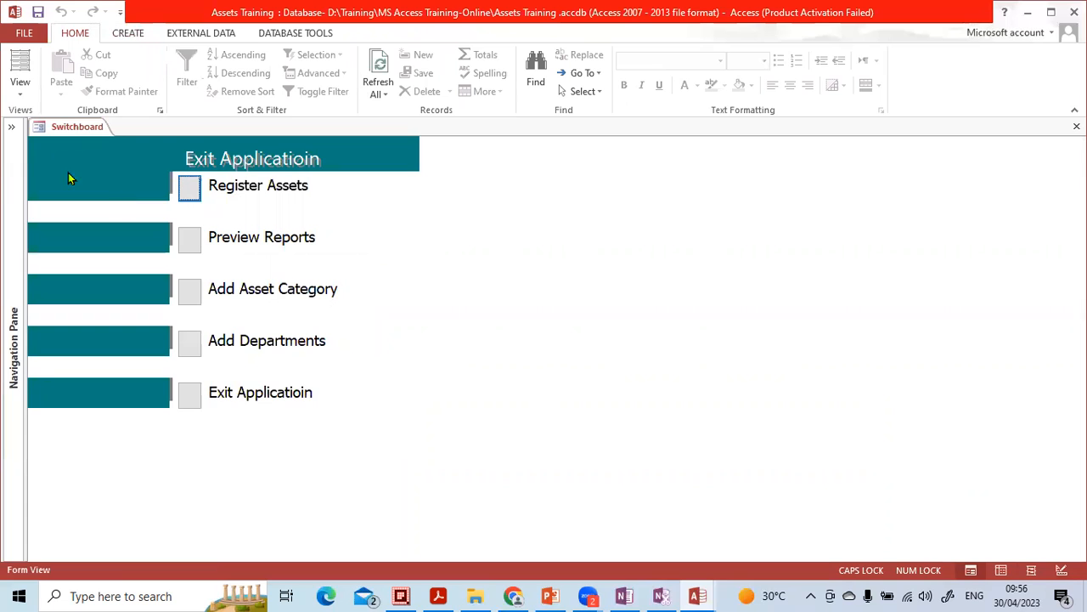
{"action": "left_click", "coordinate": [11, 127]}
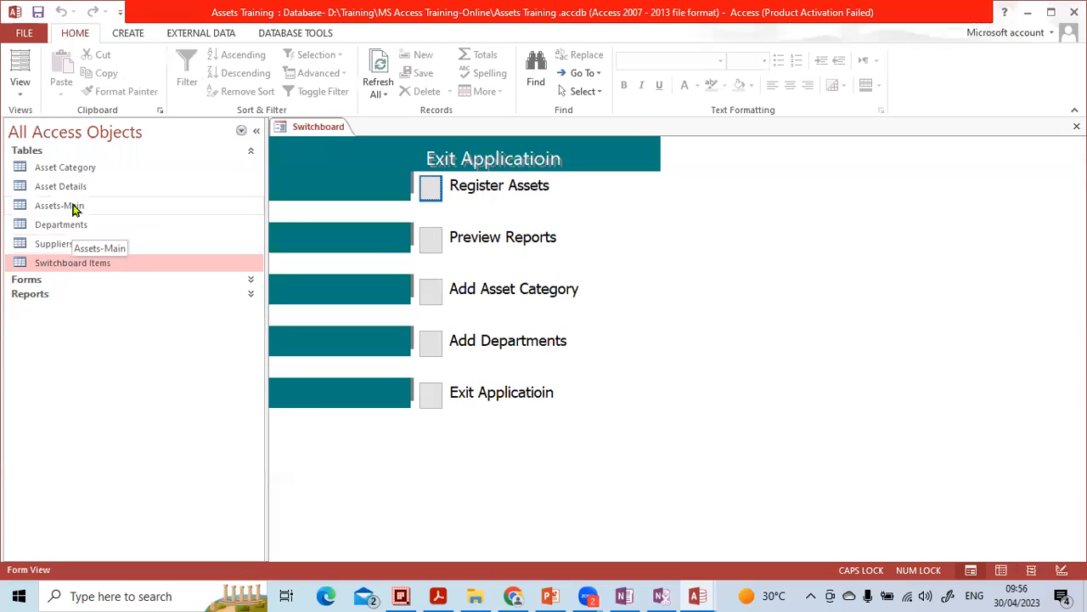
Step: Open the Asset Category table from the navigation pane in the Assets Training database
{"action": "left_click", "coordinate": [71, 169]}
{"action": "left_click", "coordinate": [72, 186]}
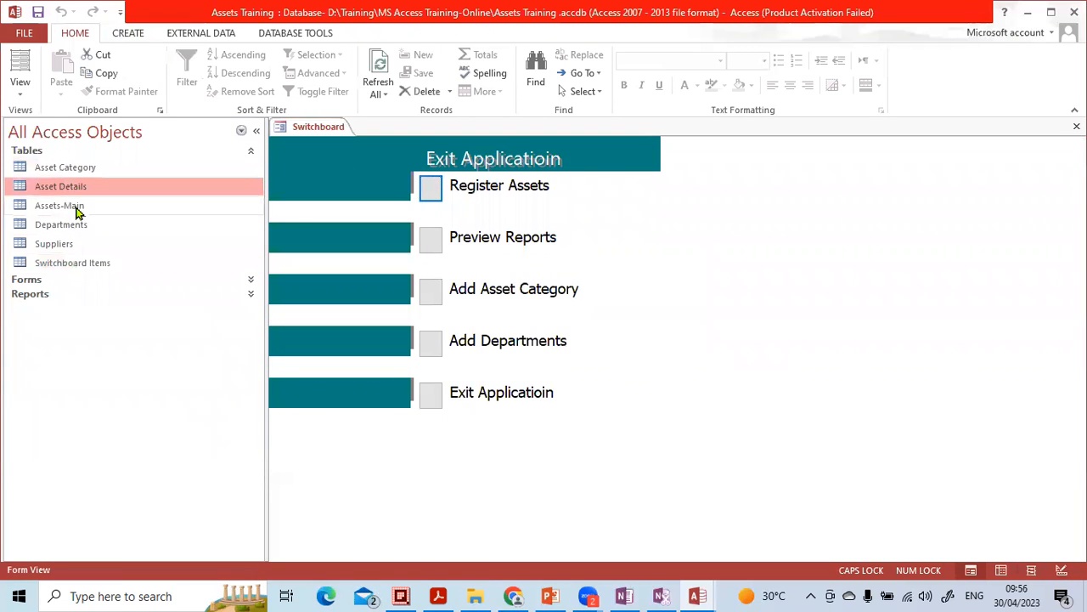
{"action": "left_click", "coordinate": [73, 173]}
{"action": "double_click", "coordinate": [73, 173]}
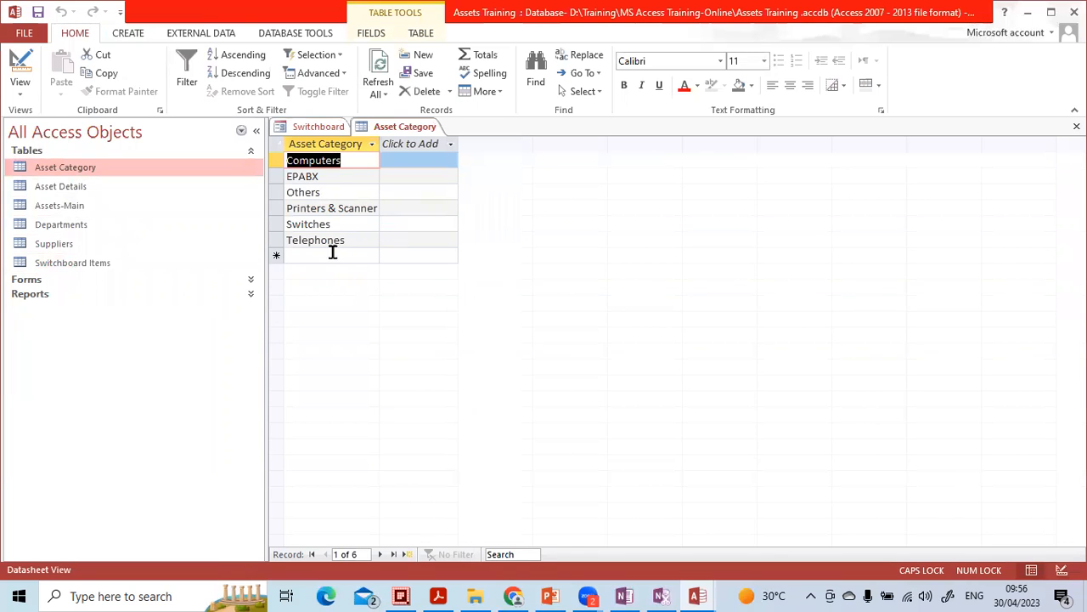
Step: Open the Asset Details table and step through the first record's fields from Department to Model No
{"action": "double_click", "coordinate": [87, 188]}
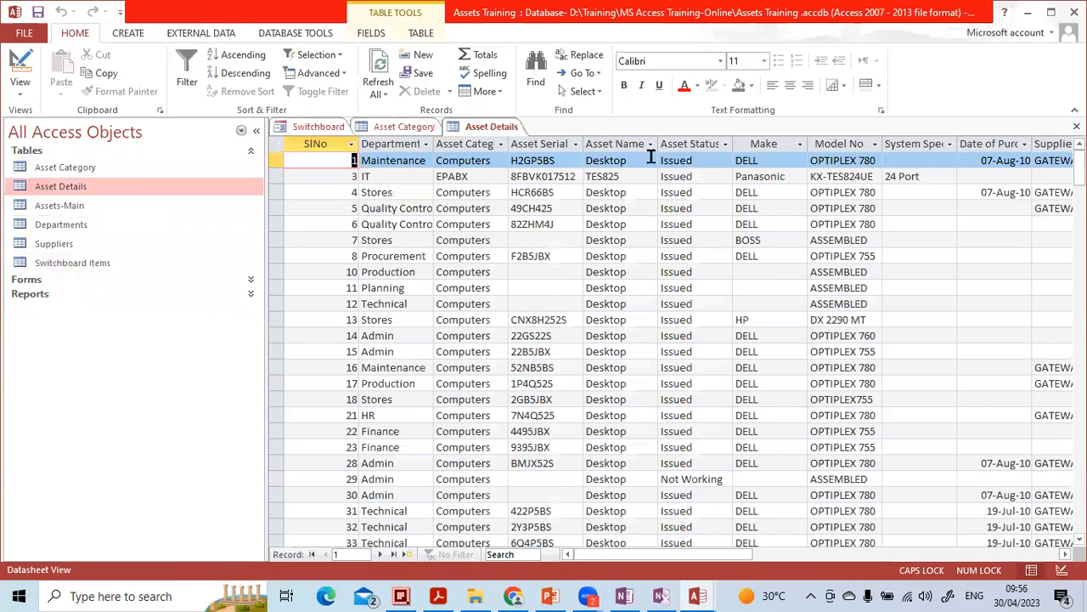
{"action": "left_click", "coordinate": [392, 160]}
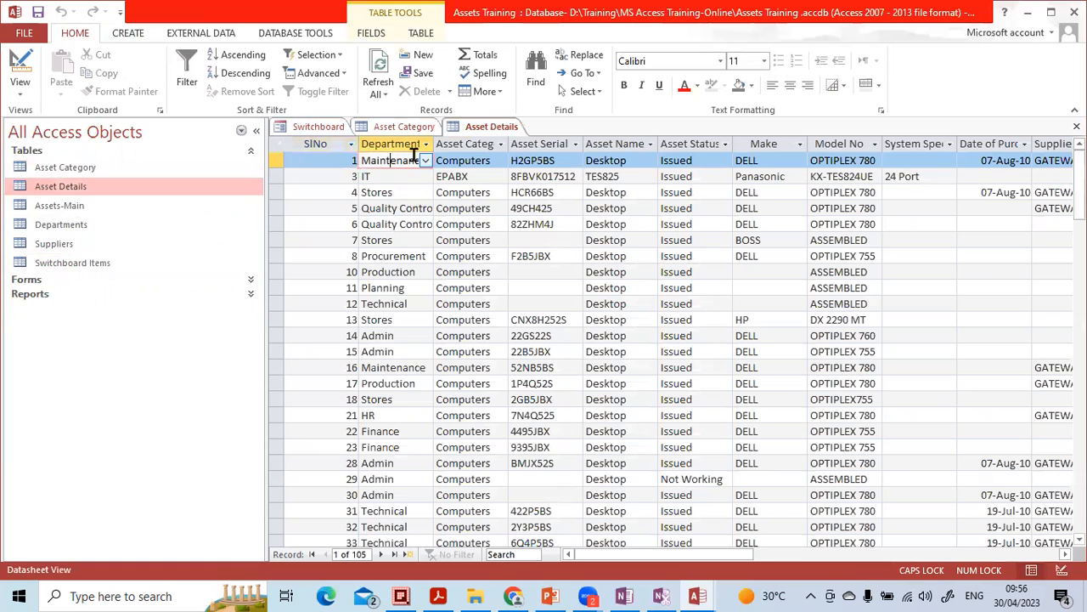
{"action": "left_click", "coordinate": [437, 160]}
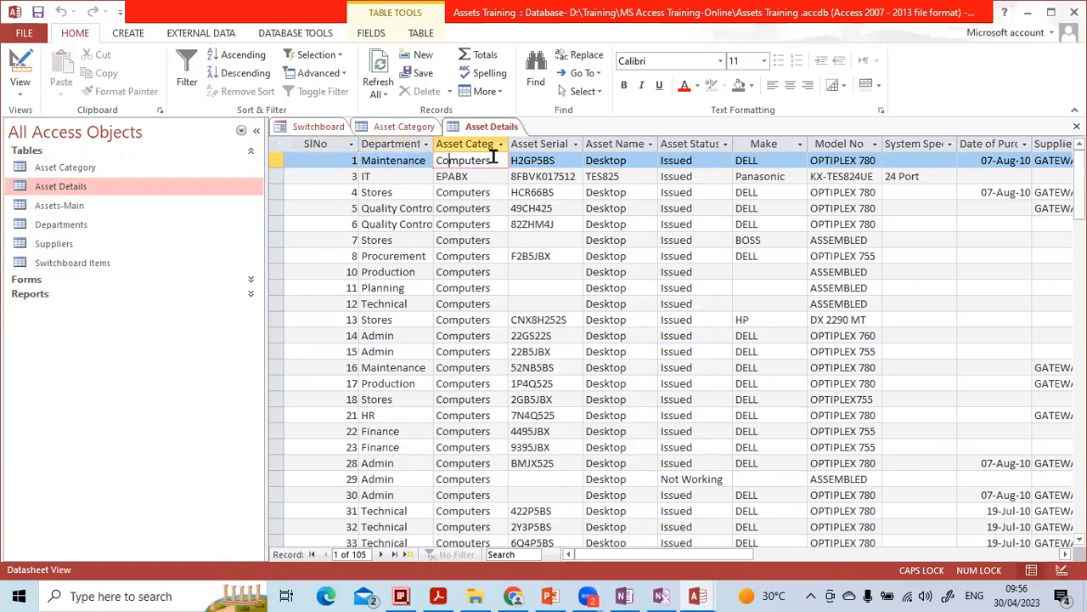
{"action": "left_click", "coordinate": [512, 159]}
{"action": "left_click", "coordinate": [602, 160]}
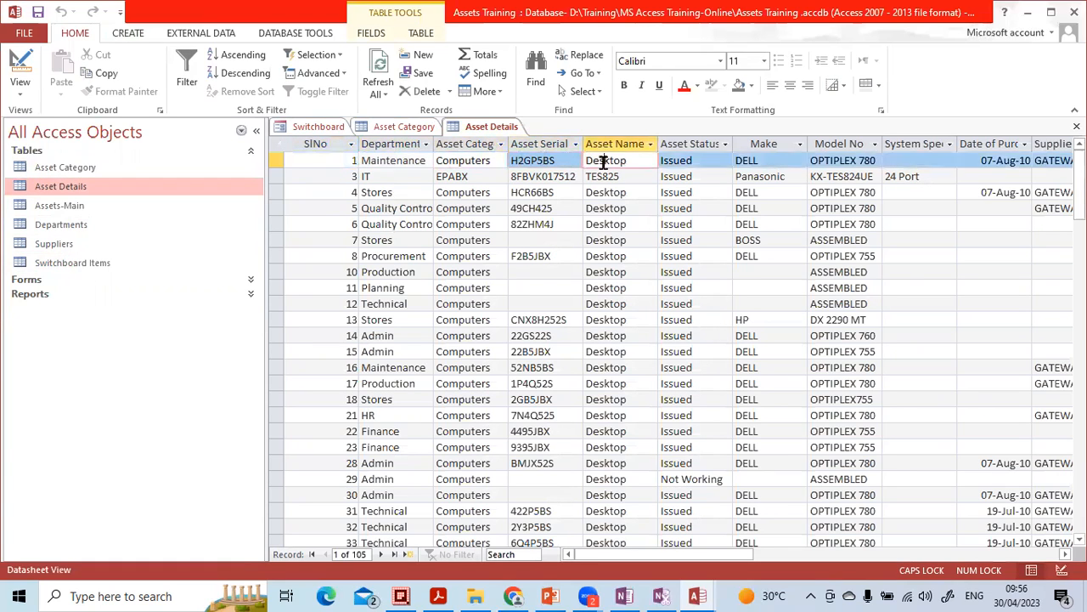
{"action": "left_click", "coordinate": [680, 175]}
{"action": "left_click", "coordinate": [761, 161]}
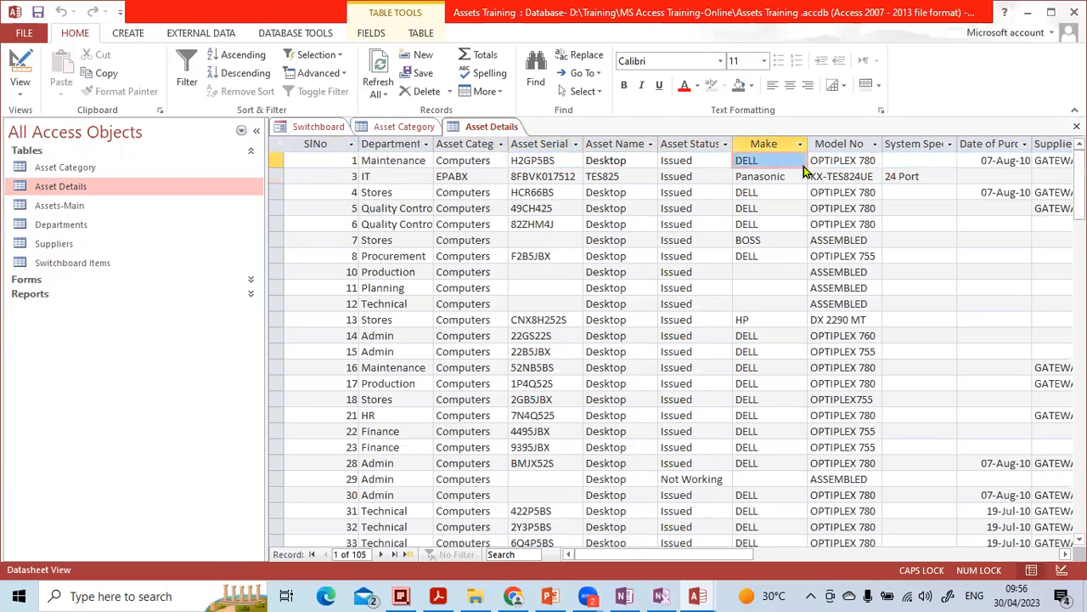
{"action": "left_click", "coordinate": [828, 163]}
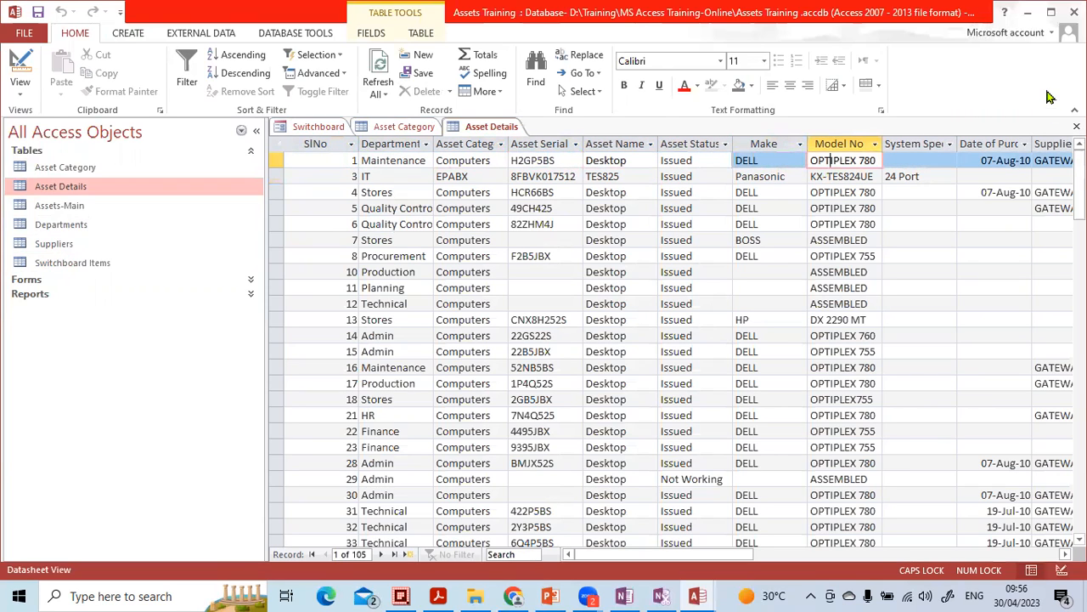
Step: Return to the MYDABASE table design and add a first field named SNO with the Short Text data type
{"action": "left_click", "coordinate": [1026, 17]}
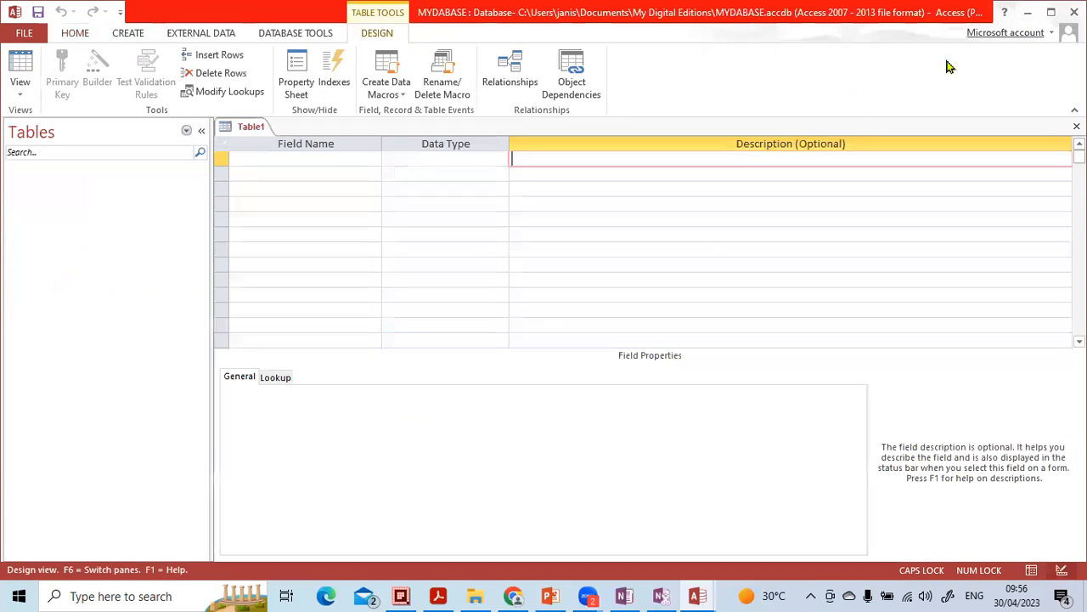
{"action": "left_click", "coordinate": [347, 166]}
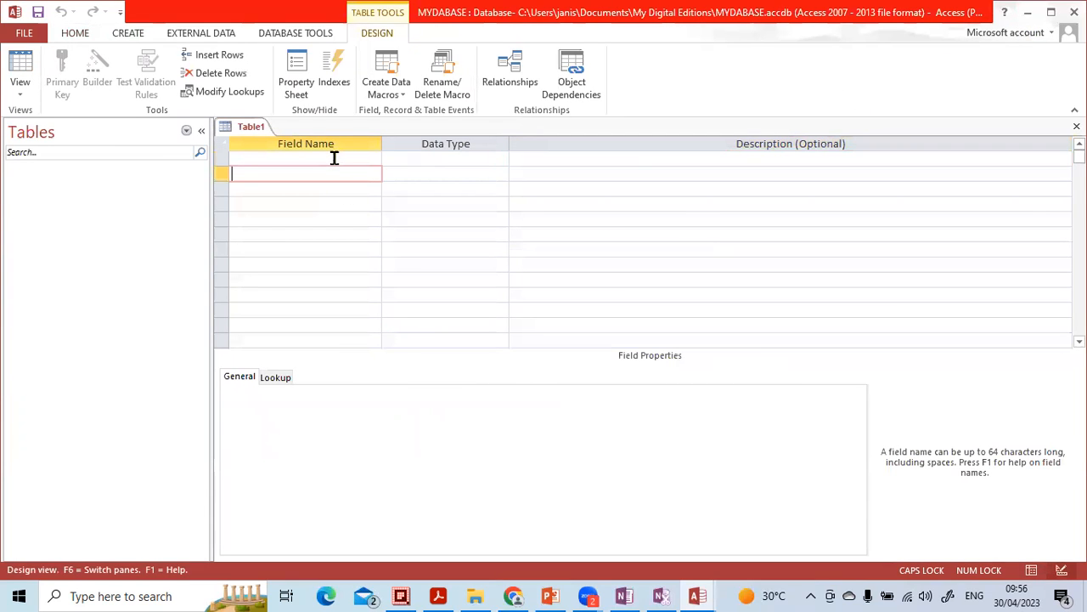
{"action": "left_click", "coordinate": [334, 158]}
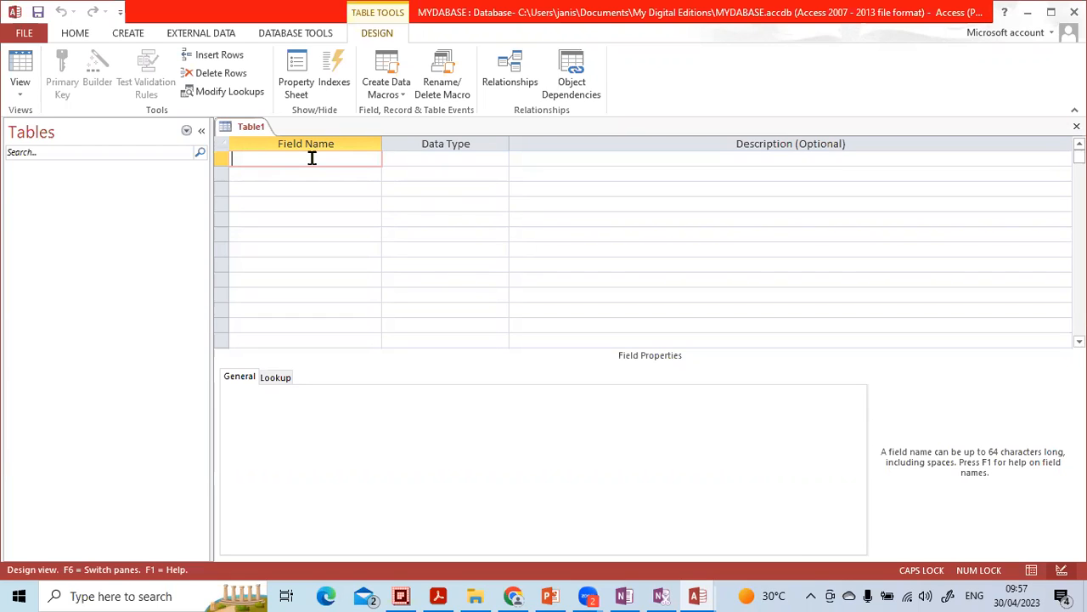
{"action": "type", "text": "SNO"}
{"action": "key", "text": "Tab"}
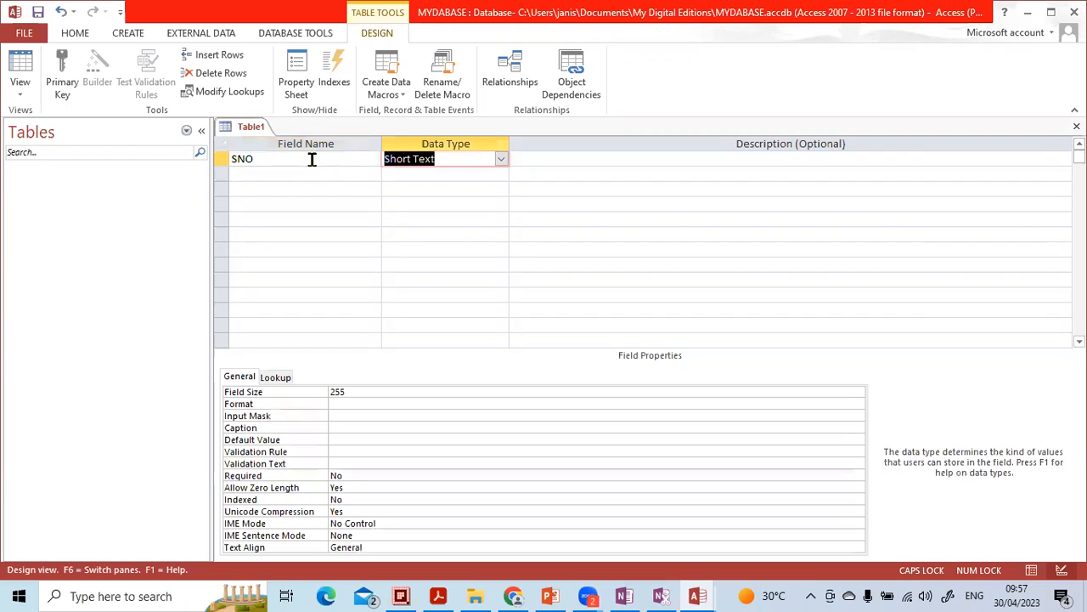
{"action": "left_click", "coordinate": [501, 161]}
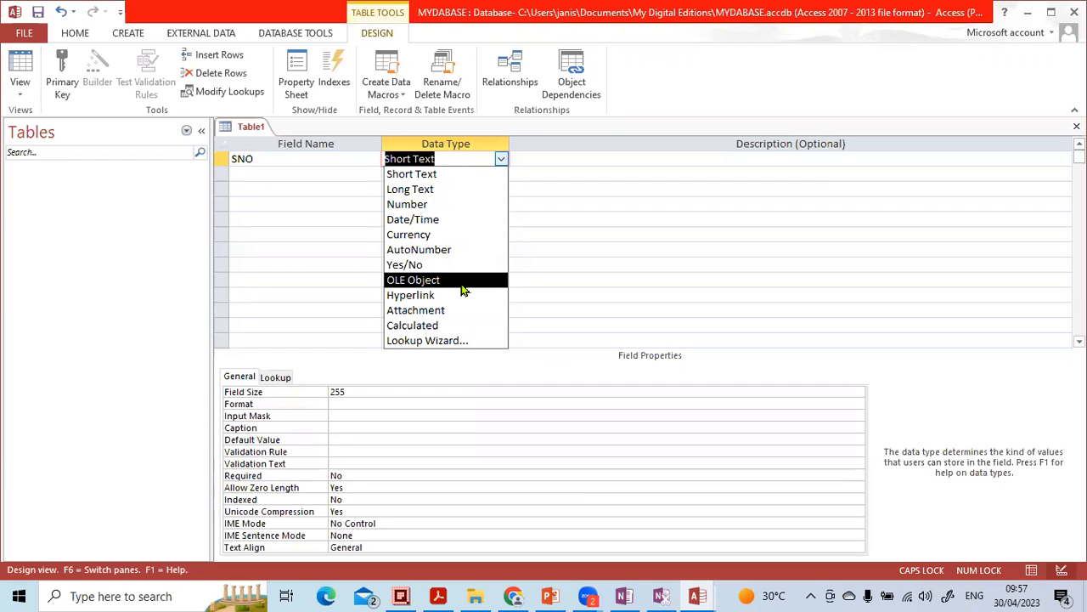
{"action": "left_click", "coordinate": [536, 162]}
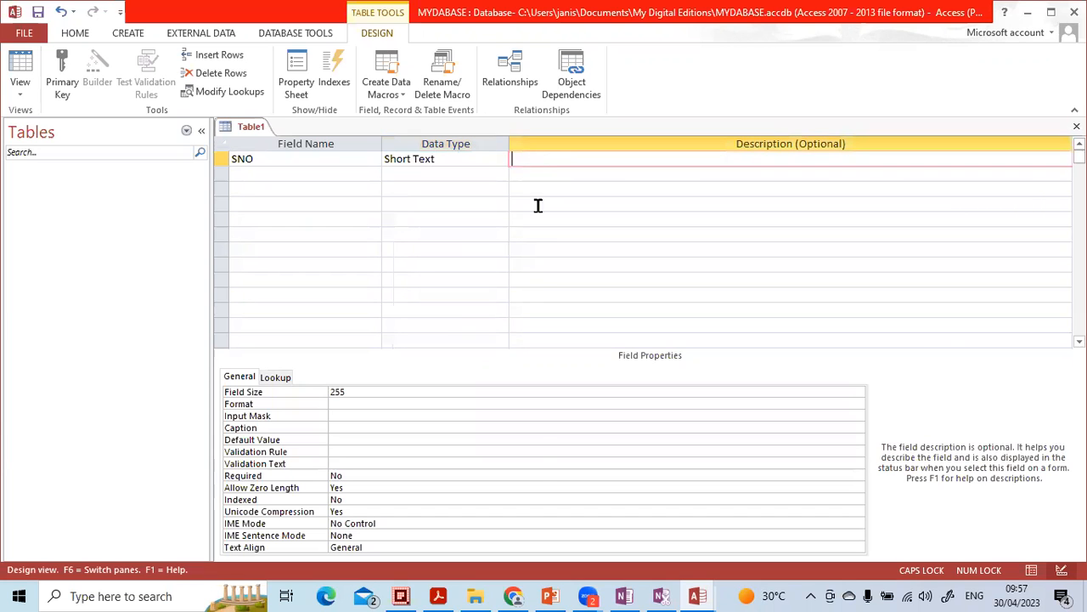
Step: Switch to the MS Access Training 2023 PowerPoint presentation and open the Data Types slide
{"action": "left_click", "coordinate": [550, 595]}
{"action": "scroll", "coordinate": [90, 383], "scroll_direction": "down", "scroll_amount": 3}
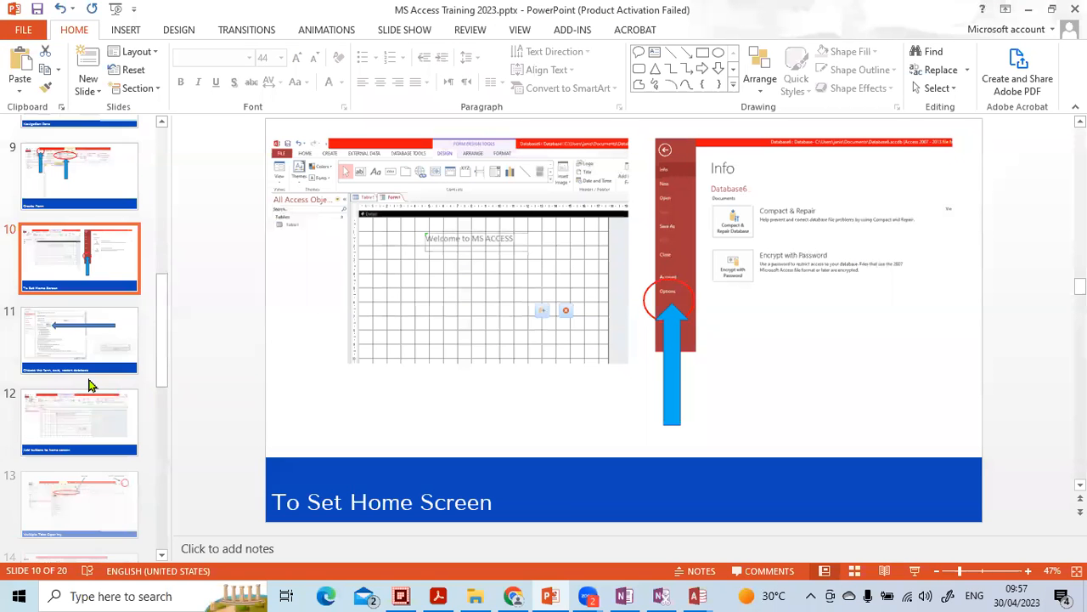
{"action": "scroll", "coordinate": [98, 383], "scroll_direction": "down", "scroll_amount": 3}
{"action": "scroll", "coordinate": [92, 388], "scroll_direction": "down", "scroll_amount": 2}
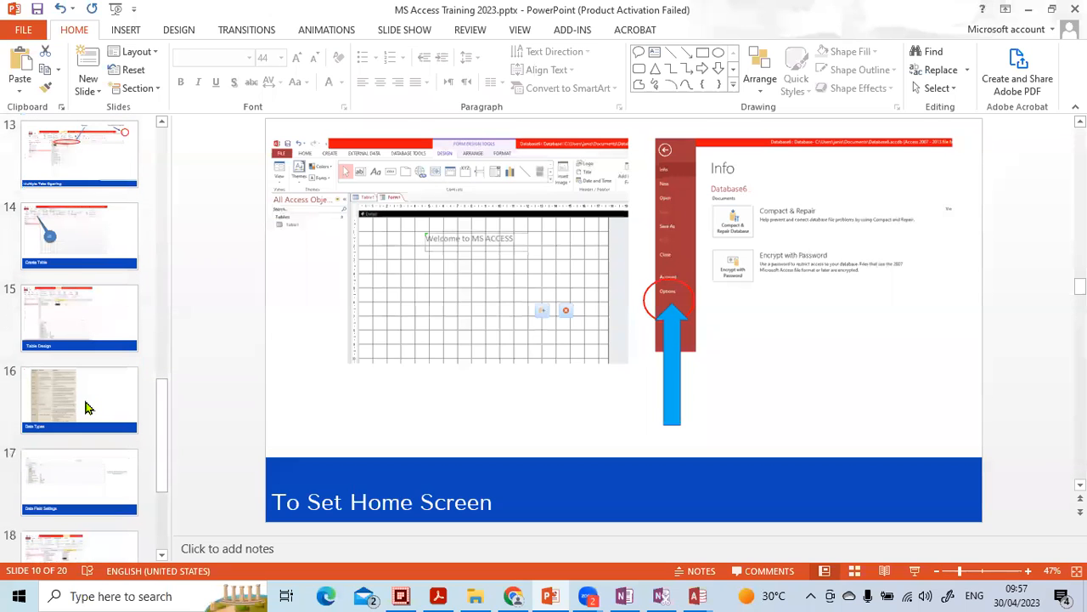
{"action": "left_click", "coordinate": [85, 399]}
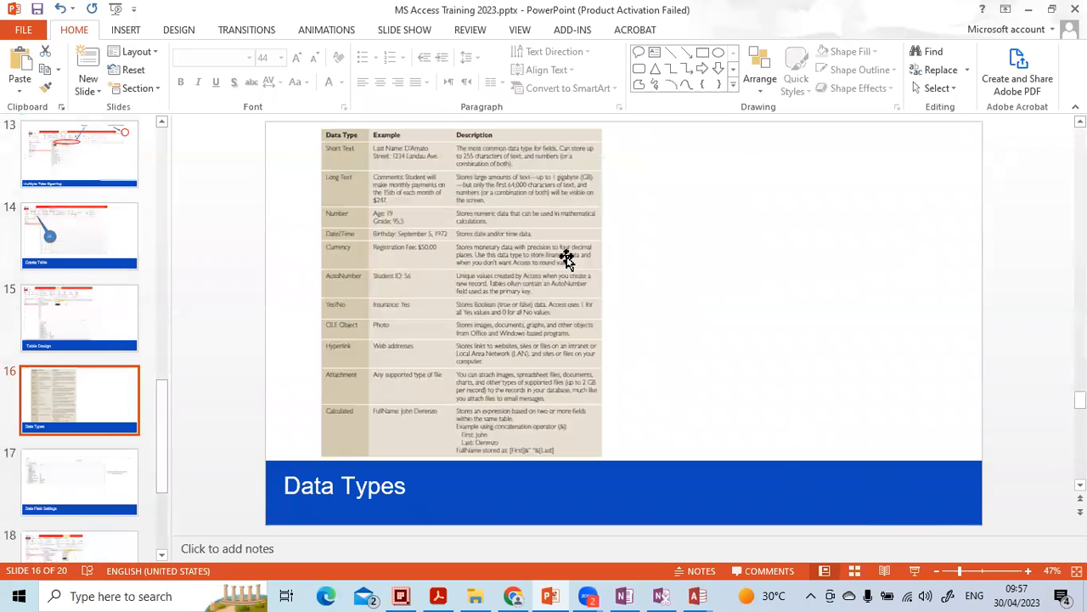
Step: Zoom in on the Data Types slide and scroll through its table of data types and examples
{"action": "scroll", "coordinate": [627, 269], "scroll_direction": "up", "scroll_amount": 3}
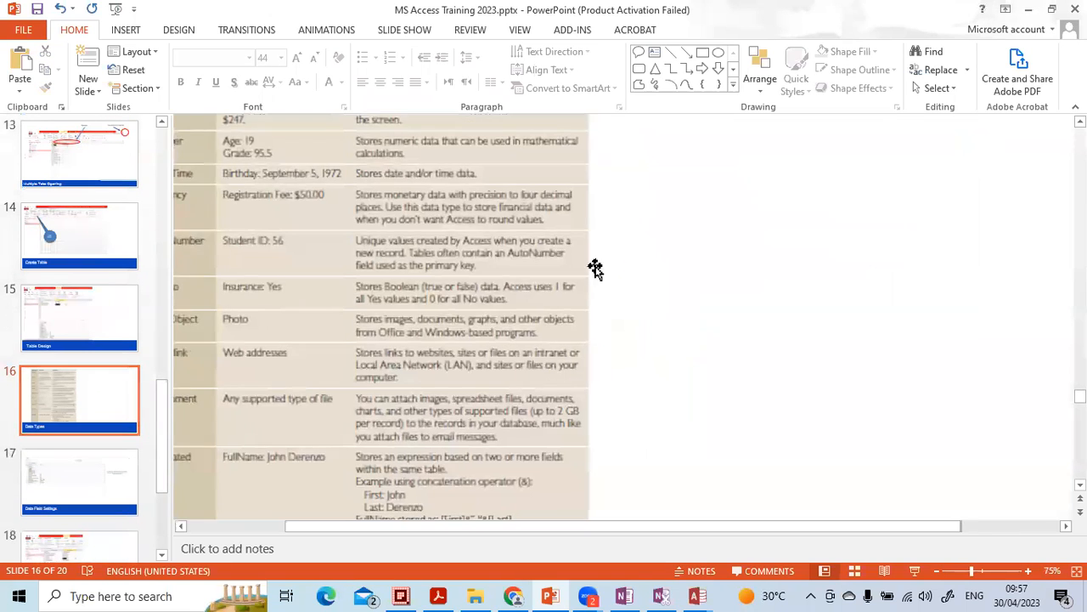
{"action": "left_click_drag", "start_coordinate": [916, 528], "coordinate": [864, 537]}
{"action": "scroll", "coordinate": [444, 245], "scroll_direction": "up", "scroll_amount": 3}
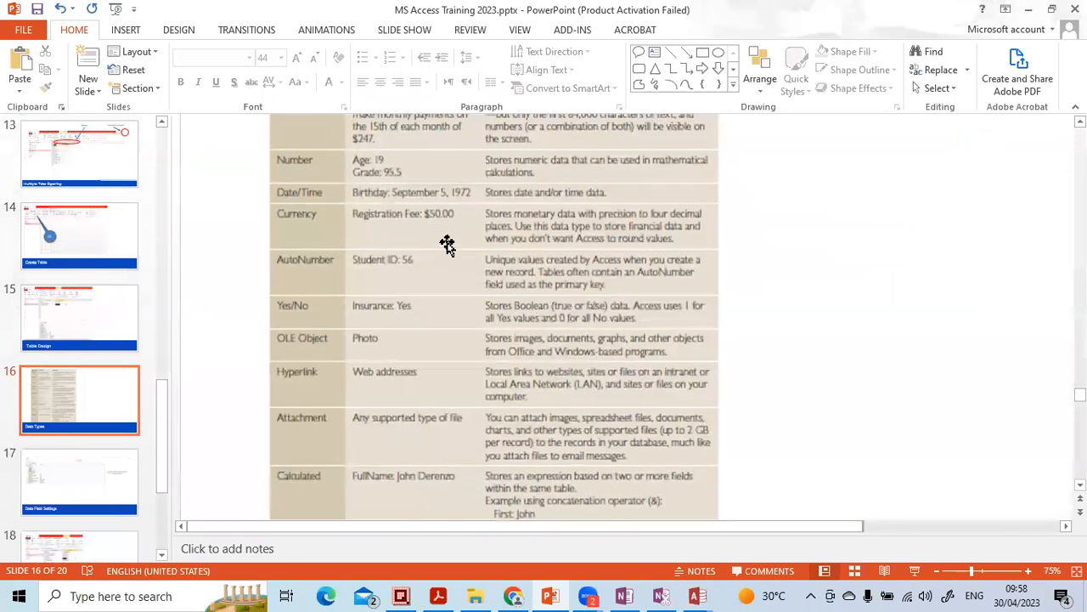
{"action": "scroll", "coordinate": [447, 244], "scroll_direction": "up", "scroll_amount": 4}
{"action": "scroll", "coordinate": [452, 238], "scroll_direction": "down", "scroll_amount": 1}
{"action": "scroll", "coordinate": [461, 255], "scroll_direction": "down", "scroll_amount": 1}
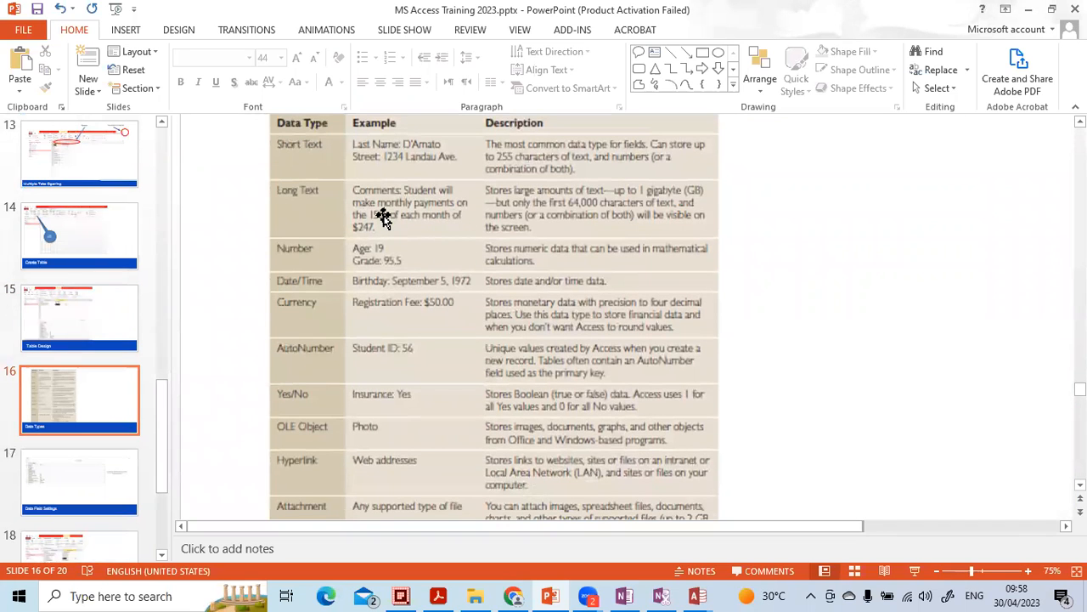
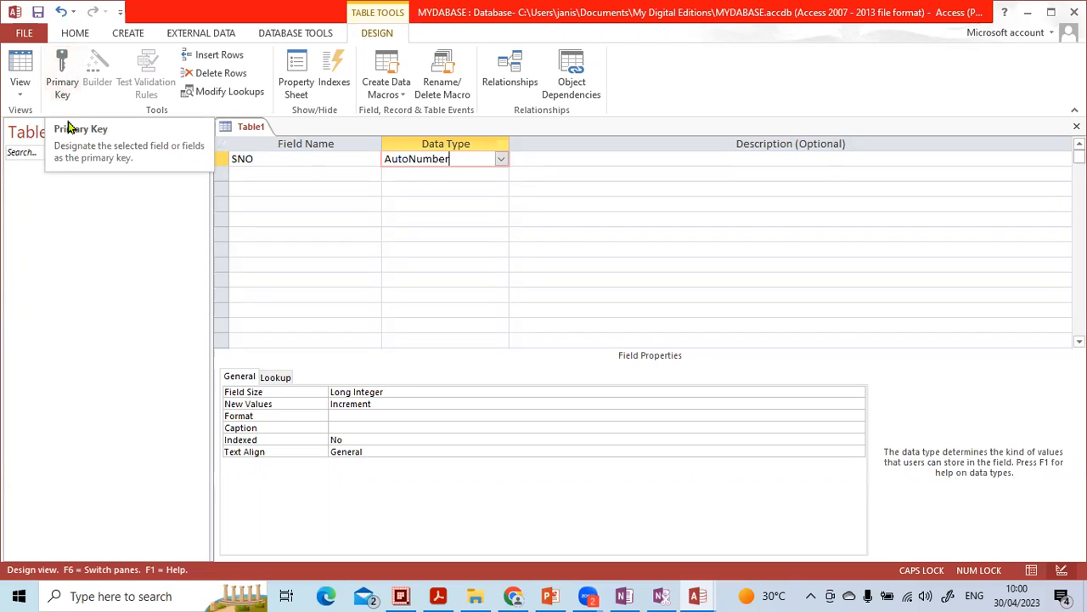
Step: Make the SNO field the table's primary key
{"action": "left_click", "coordinate": [65, 82]}
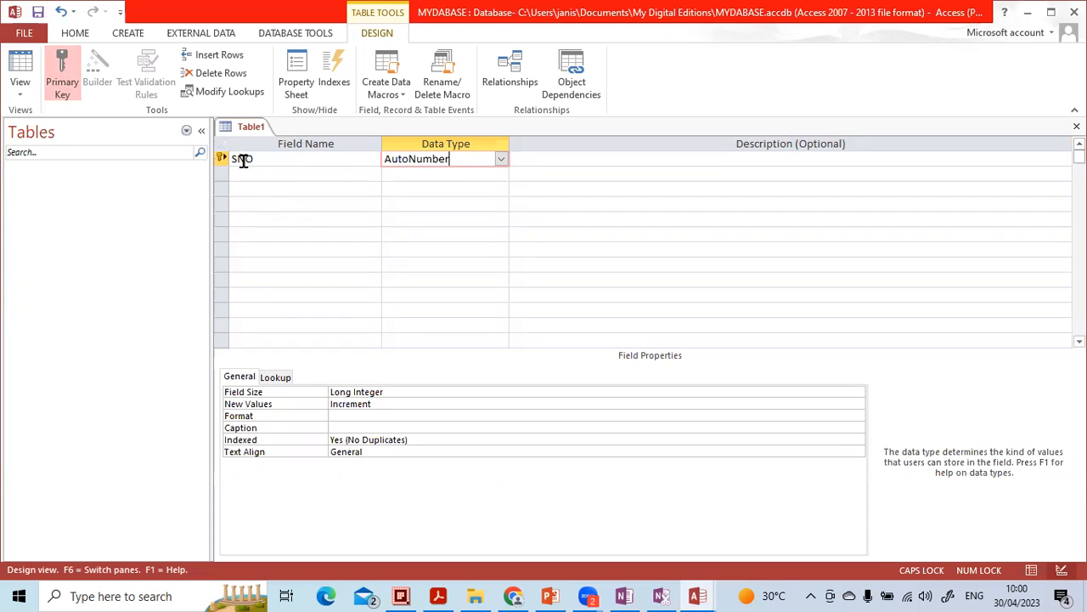
{"action": "left_click", "coordinate": [71, 75]}
{"action": "left_click", "coordinate": [68, 74]}
{"action": "left_click", "coordinate": [270, 161]}
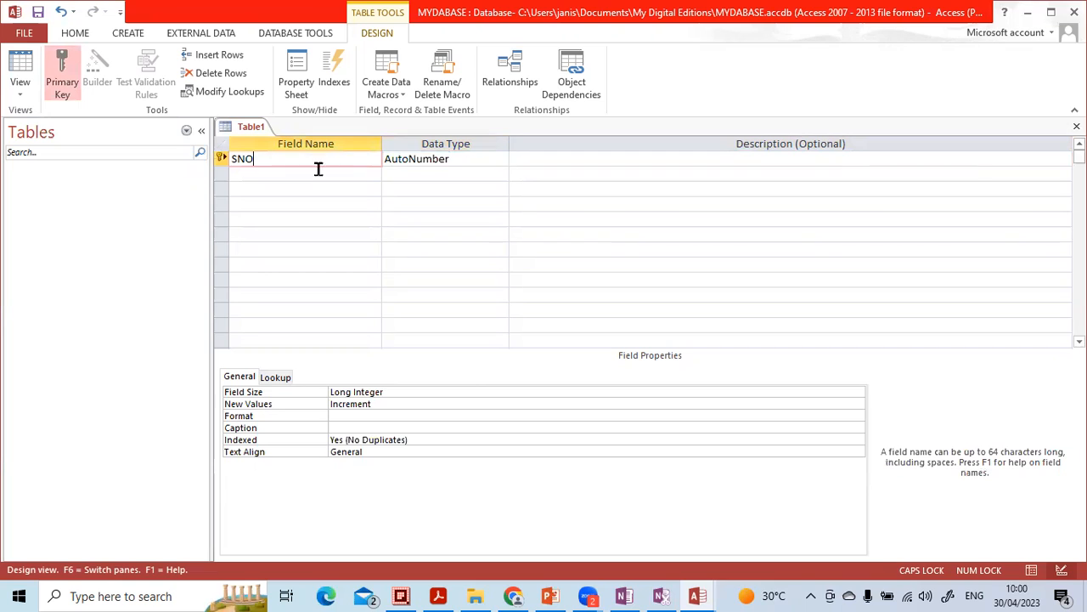
{"action": "left_click", "coordinate": [402, 162]}
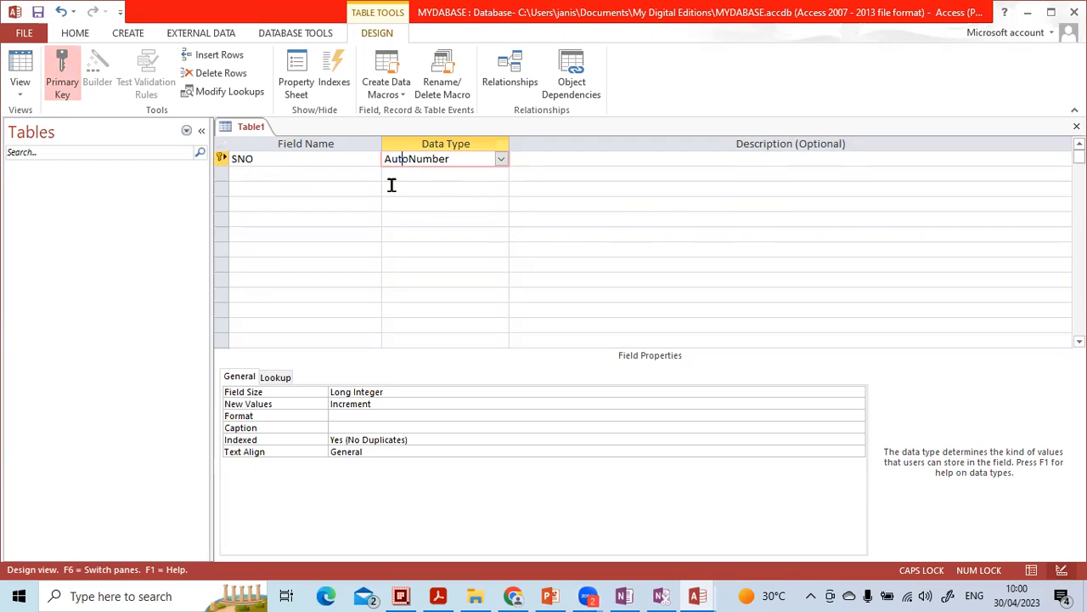
{"action": "left_click", "coordinate": [312, 174]}
{"action": "left_click", "coordinate": [311, 162]}
{"action": "left_click", "coordinate": [404, 159]}
{"action": "left_click", "coordinate": [500, 163]}
{"action": "left_click", "coordinate": [500, 163]}
{"action": "left_click", "coordinate": [353, 175]}
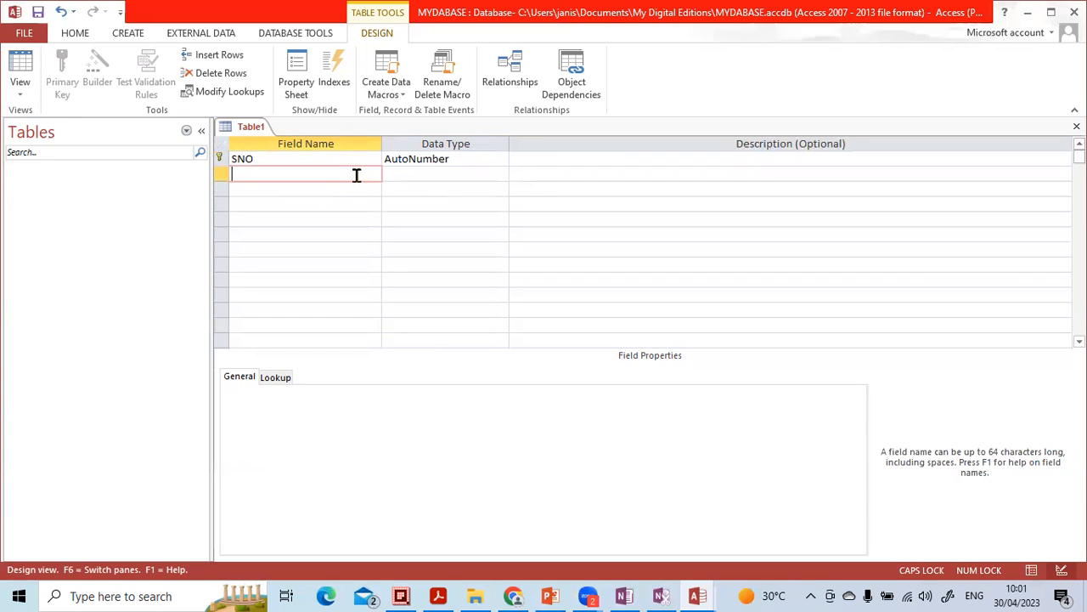
Step: Add an Employee Name field with the Short Text data type
{"action": "type", "text": "E"}
{"action": "key", "text": "Caps_Lock"}
{"action": "type", "text": "mployee Name"}
{"action": "key", "text": "Tab"}
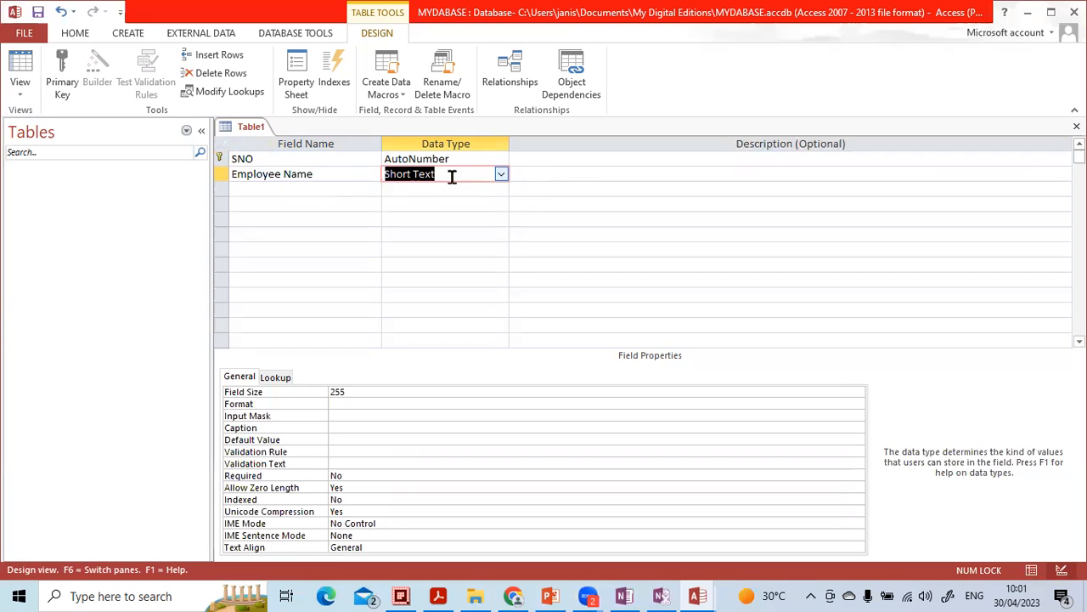
{"action": "left_click", "coordinate": [500, 176]}
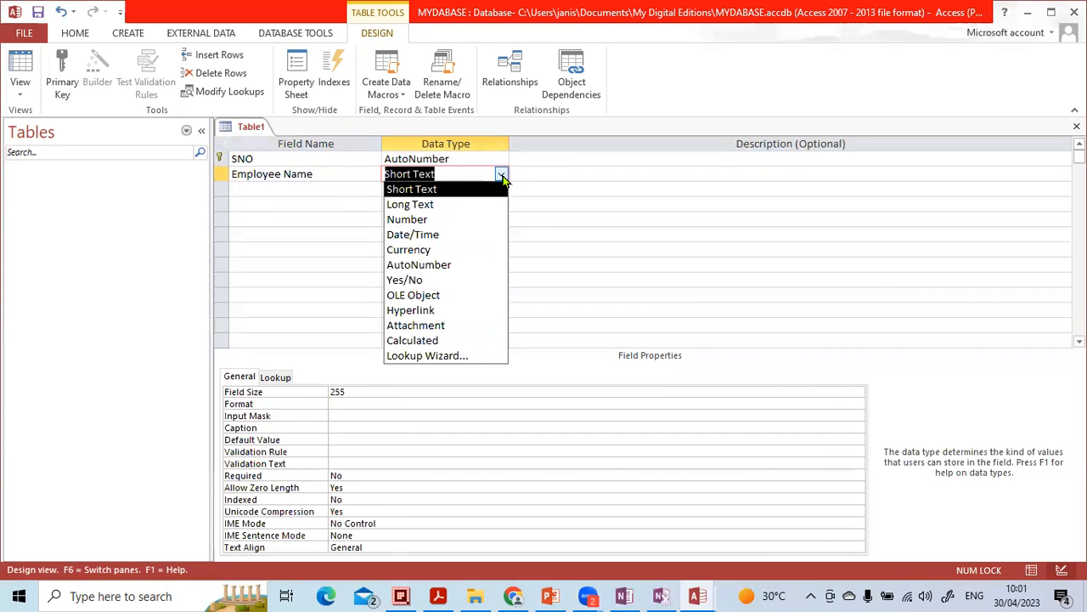
{"action": "left_click", "coordinate": [502, 177]}
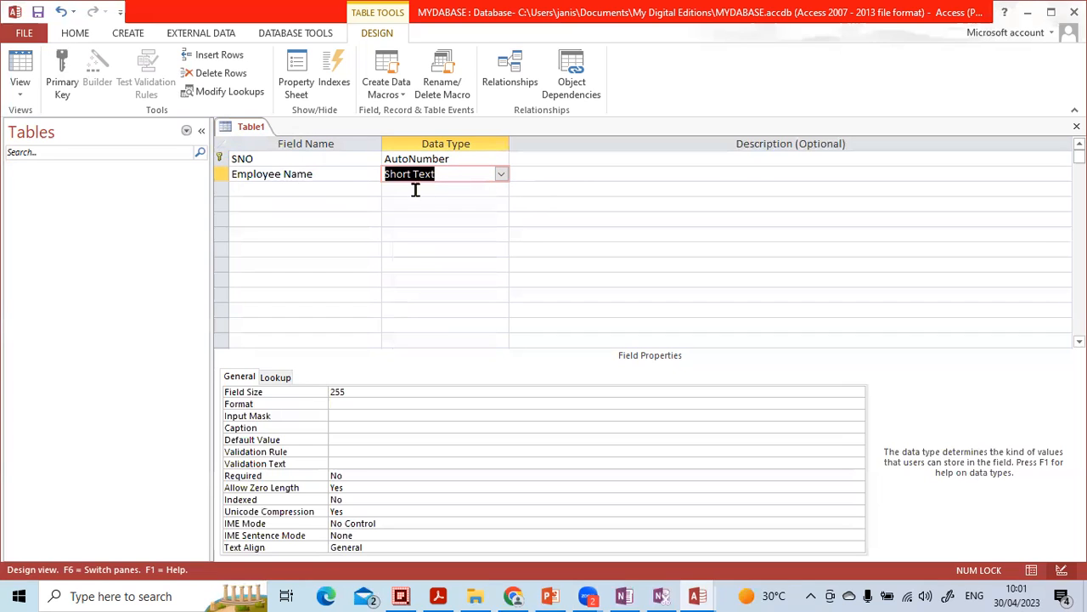
Step: Add an Employee Number field with the Number data type
{"action": "left_click", "coordinate": [339, 190]}
{"action": "type", "text": "Employ"}
{"action": "type", "text": "ee Numb"}
{"action": "type", "text": "re"}
{"action": "key", "text": "BackSpace"}
{"action": "key", "text": "BackSpace"}
{"action": "type", "text": "er"}
{"action": "key", "text": "Tab"}
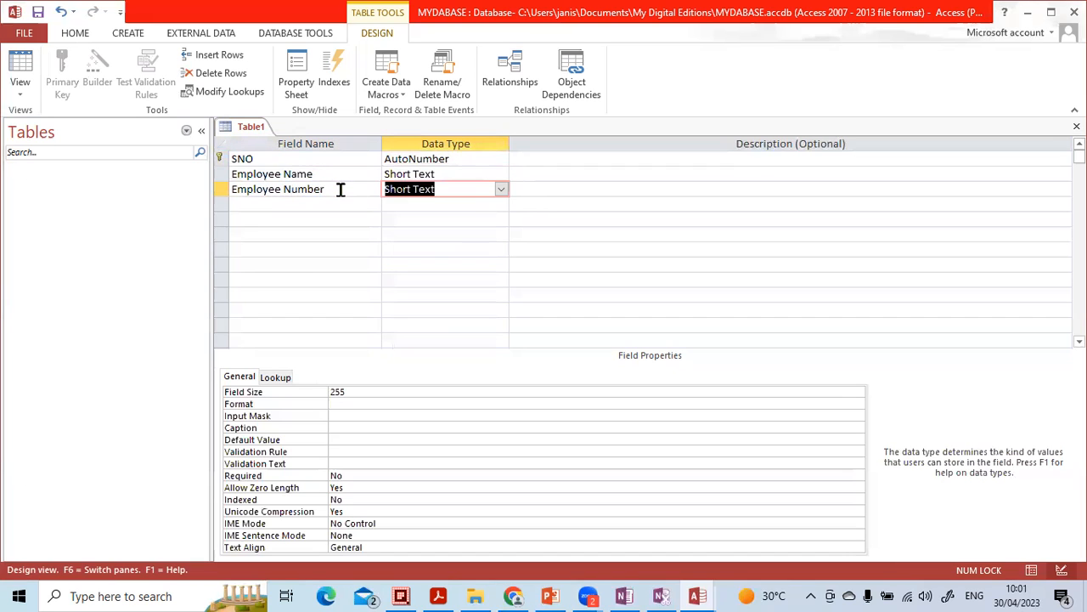
{"action": "left_click", "coordinate": [500, 190]}
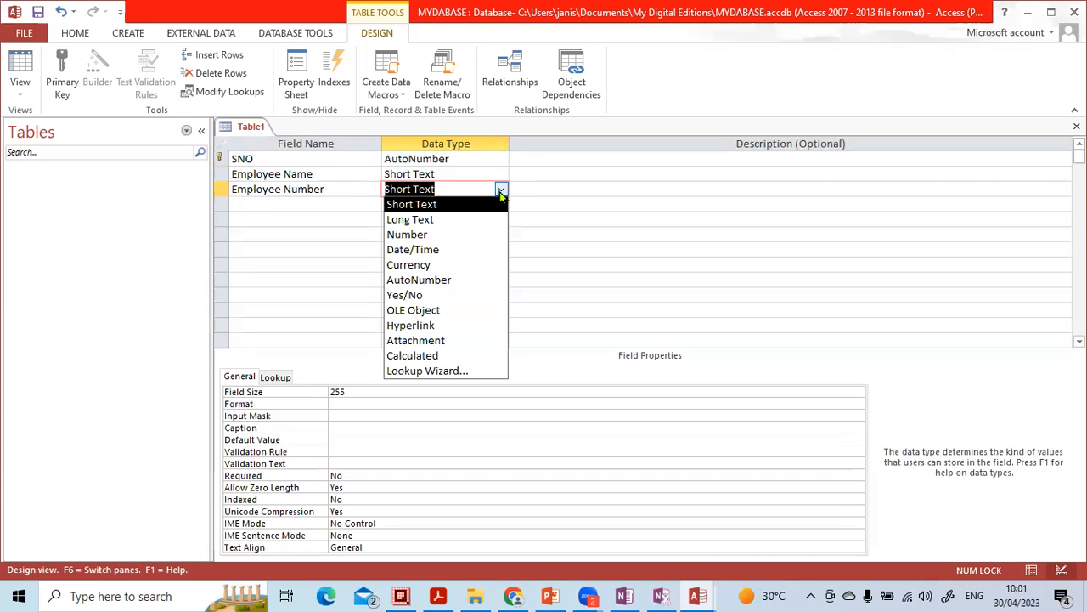
{"action": "left_click", "coordinate": [463, 235]}
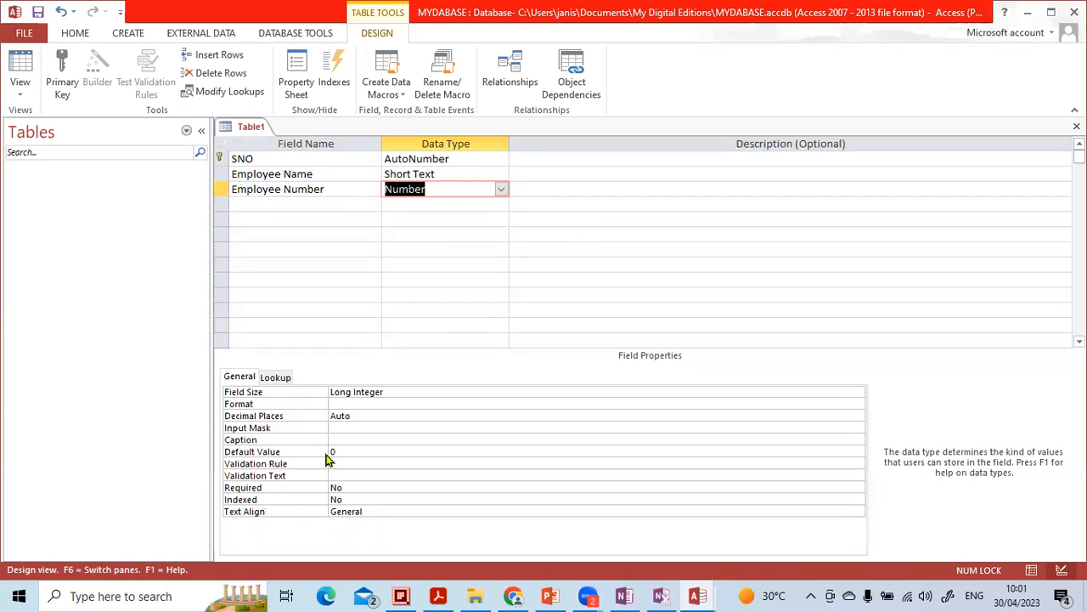
Step: Add a Joining Date field with the Date/Time data type
{"action": "left_click", "coordinate": [404, 209]}
{"action": "left_click", "coordinate": [335, 208]}
{"action": "key", "text": "Caps_Lock"}
{"action": "type", "text": "J"}
{"action": "key", "text": "Caps_Lock"}
{"action": "type", "text": "oining"}
{"action": "key", "text": "Caps_Lock"}
{"action": "type", "text": "D"}
{"action": "key", "text": "Caps_Lock"}
{"action": "type", "text": "ate"}
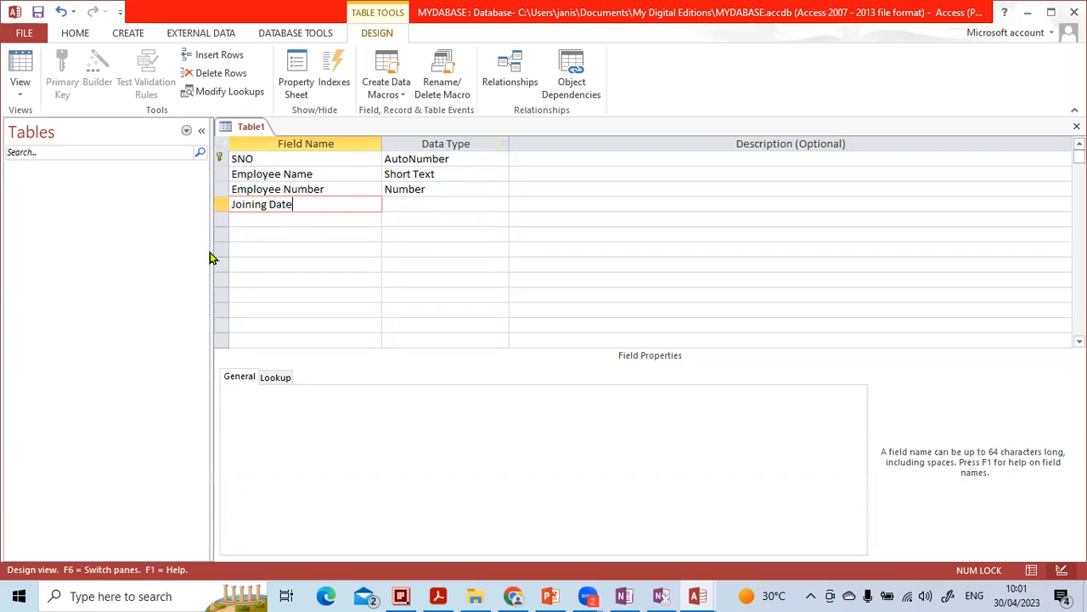
{"action": "key", "text": "Tab"}
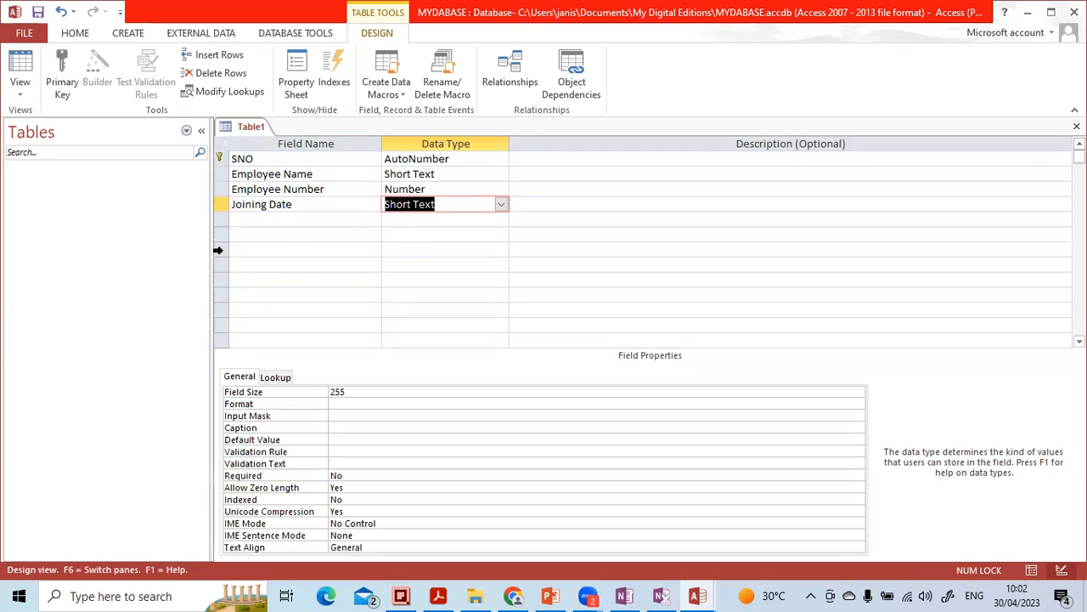
{"action": "left_click", "coordinate": [501, 207]}
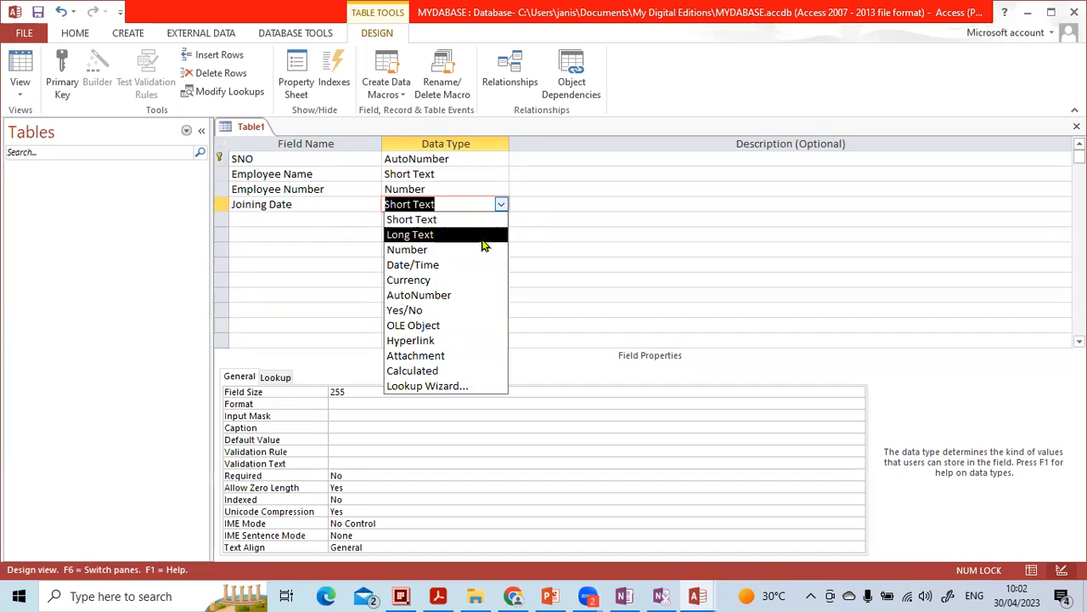
{"action": "left_click", "coordinate": [475, 265]}
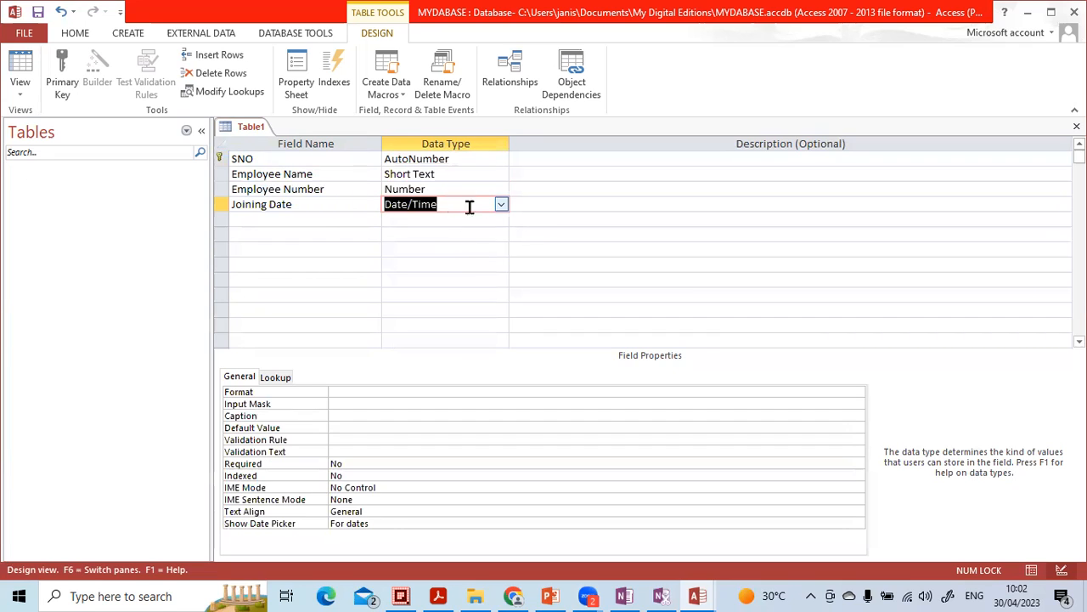
Step: Set the Joining Date field's format to Medium Date
{"action": "left_click", "coordinate": [347, 394]}
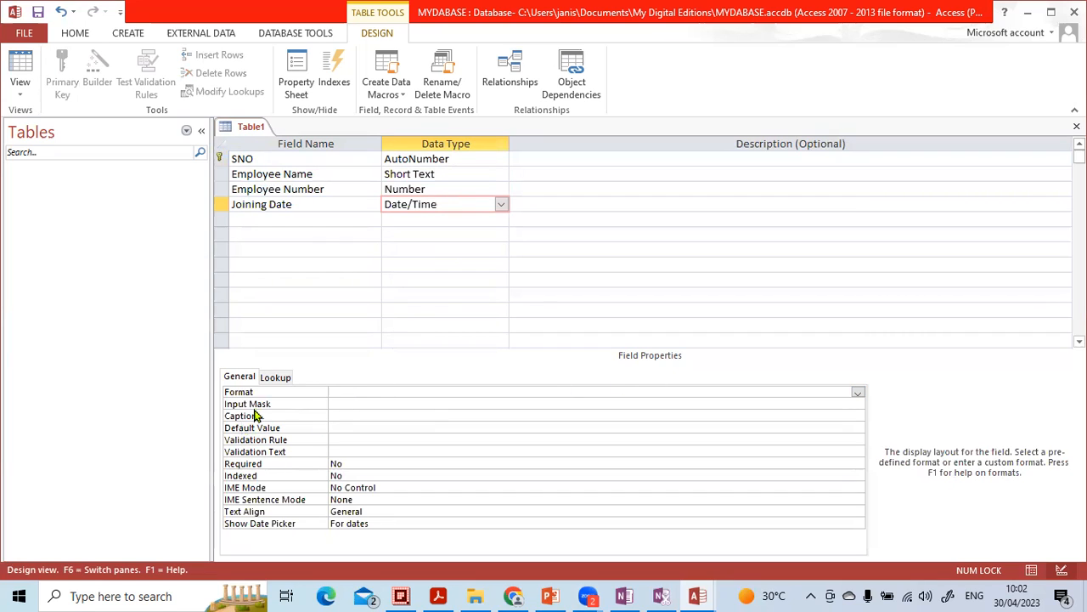
{"action": "left_click", "coordinate": [858, 394]}
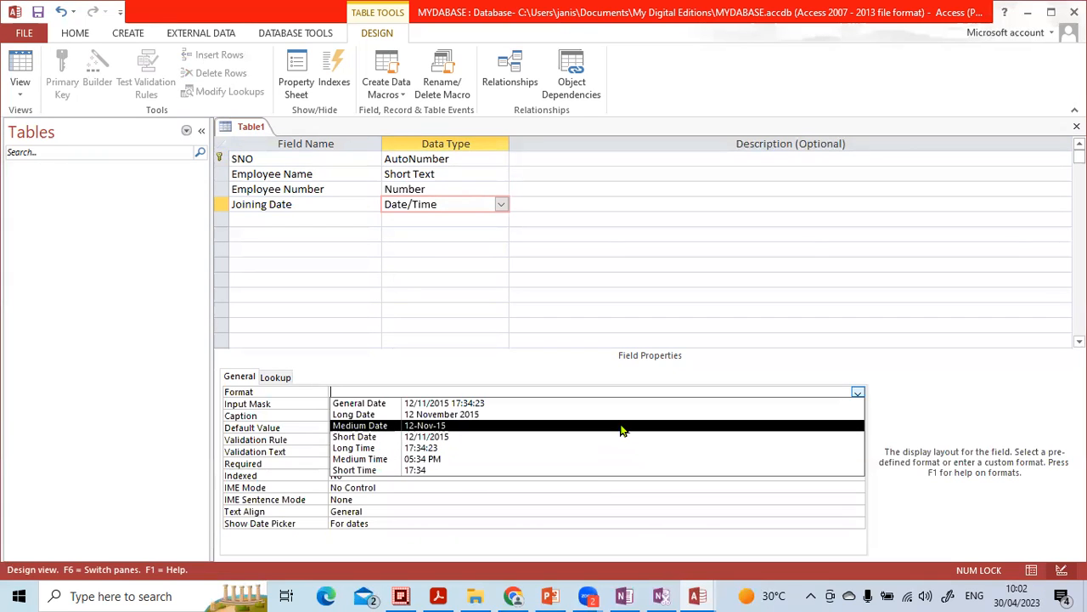
{"action": "left_click", "coordinate": [621, 426]}
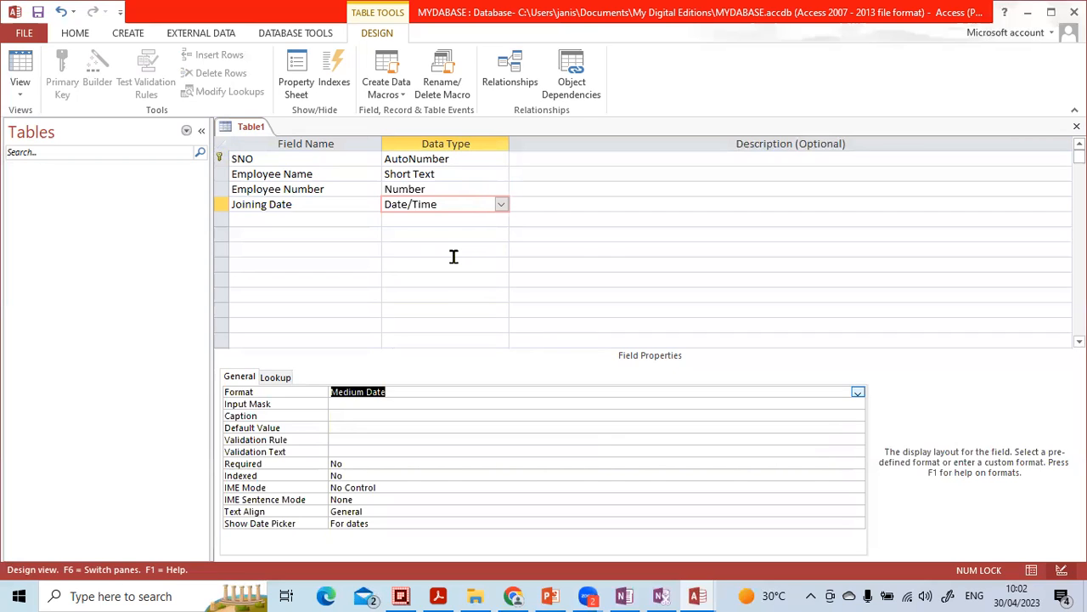
{"action": "left_click", "coordinate": [502, 205]}
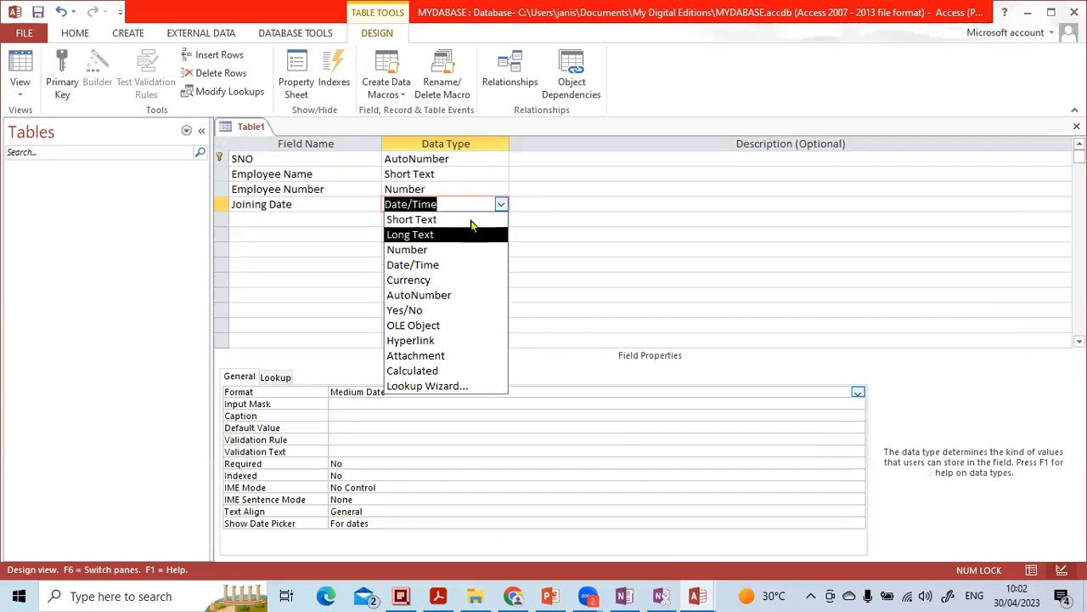
{"action": "left_click", "coordinate": [366, 417]}
{"action": "left_click", "coordinate": [391, 393]}
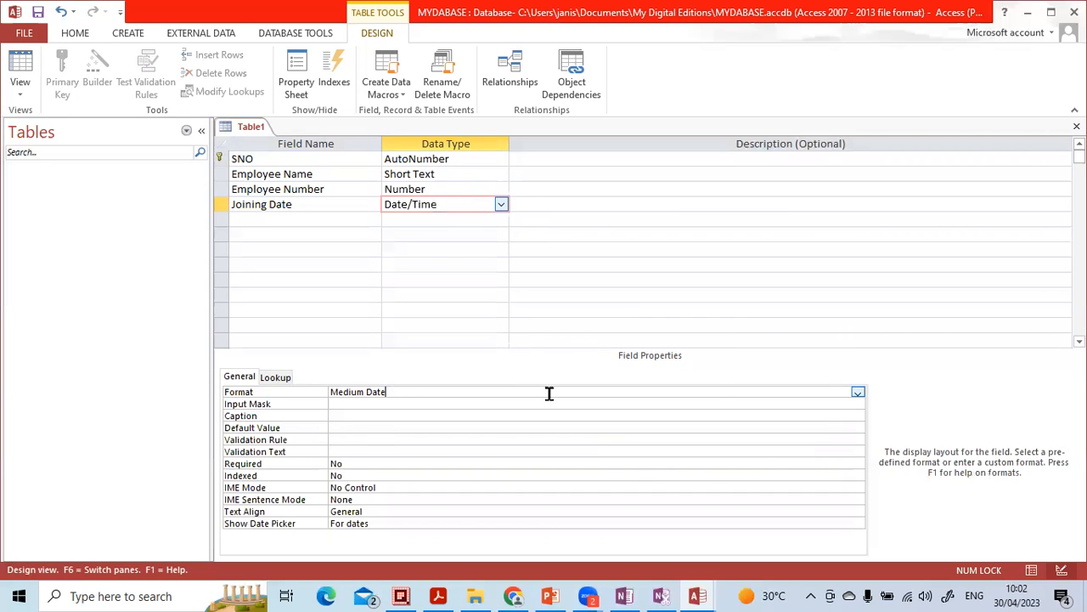
{"action": "left_click", "coordinate": [858, 393]}
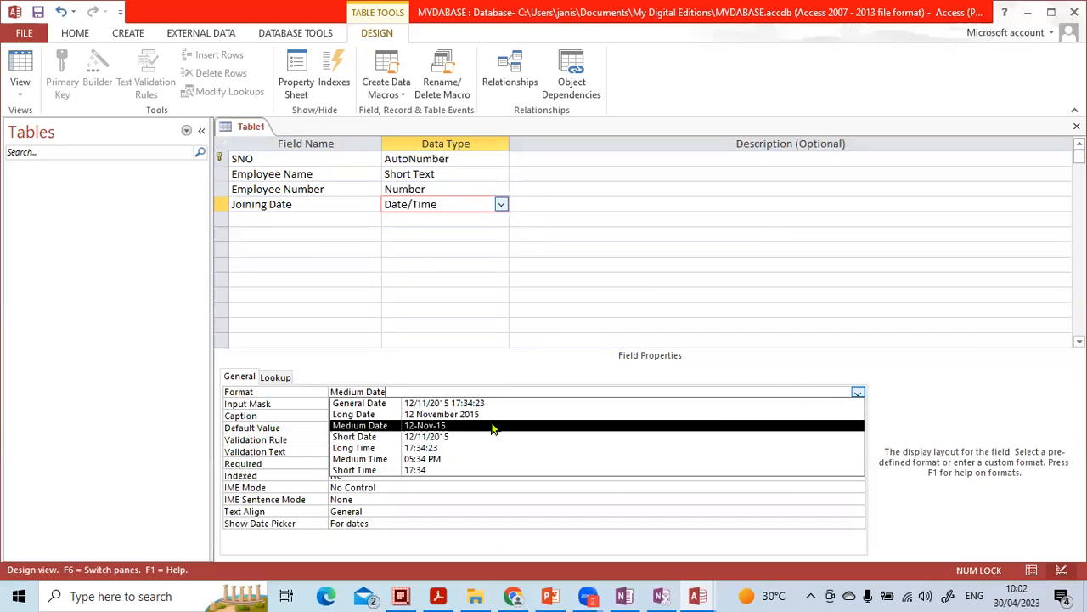
{"action": "left_click", "coordinate": [434, 427]}
{"action": "key", "text": "F6"}
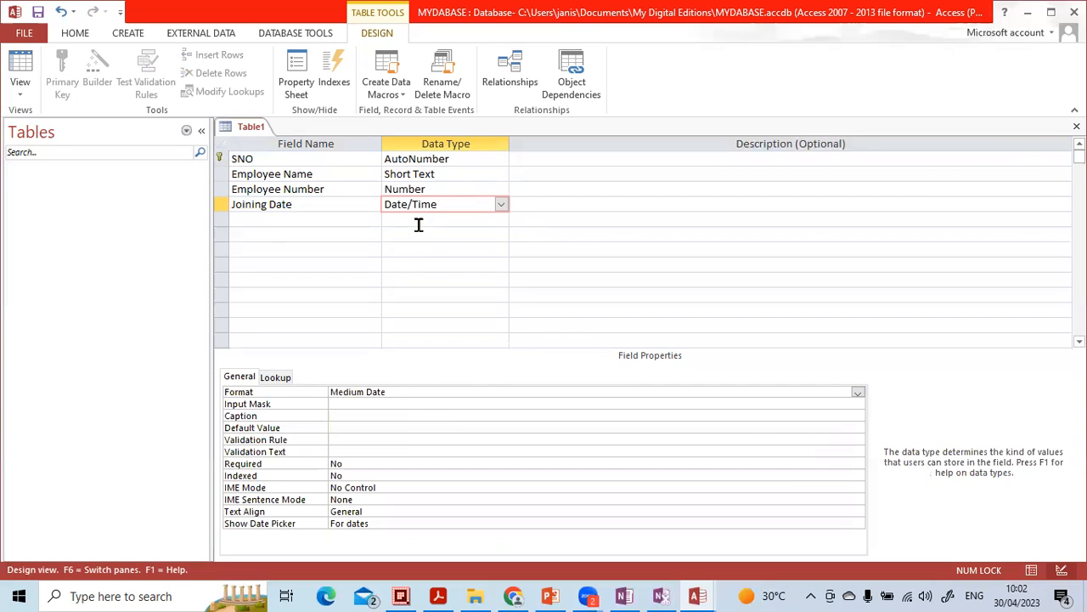
Step: Add a Salary field with the Currency data type and Currency format
{"action": "left_click", "coordinate": [417, 224]}
{"action": "left_click", "coordinate": [330, 215]}
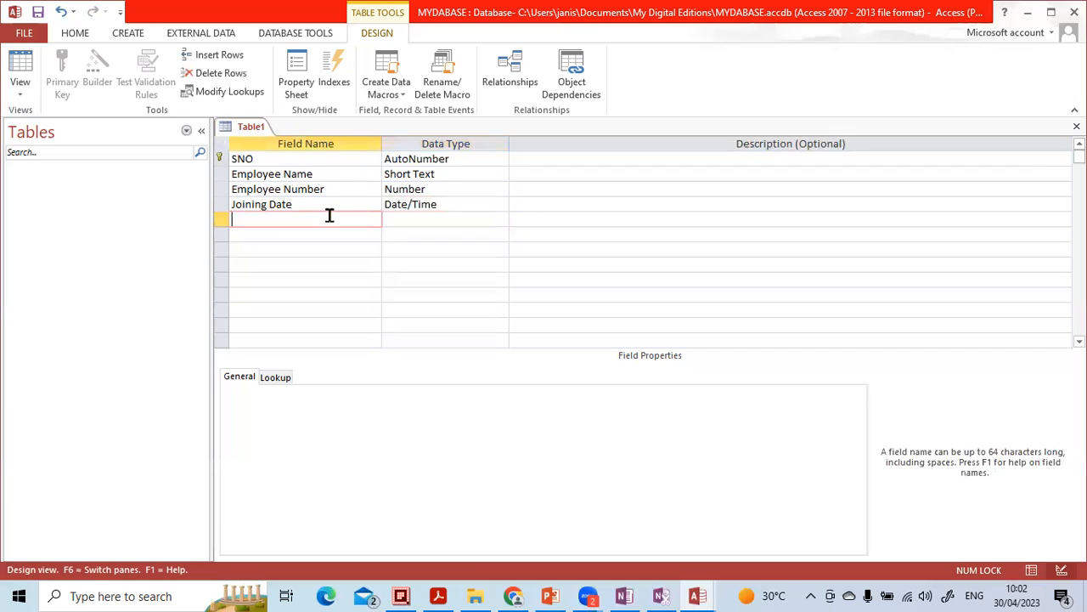
{"action": "key", "text": "Caps_Lock"}
{"action": "type", "text": "S"}
{"action": "key", "text": "Caps_Lock"}
{"action": "type", "text": "alary"}
{"action": "key", "text": "Tab"}
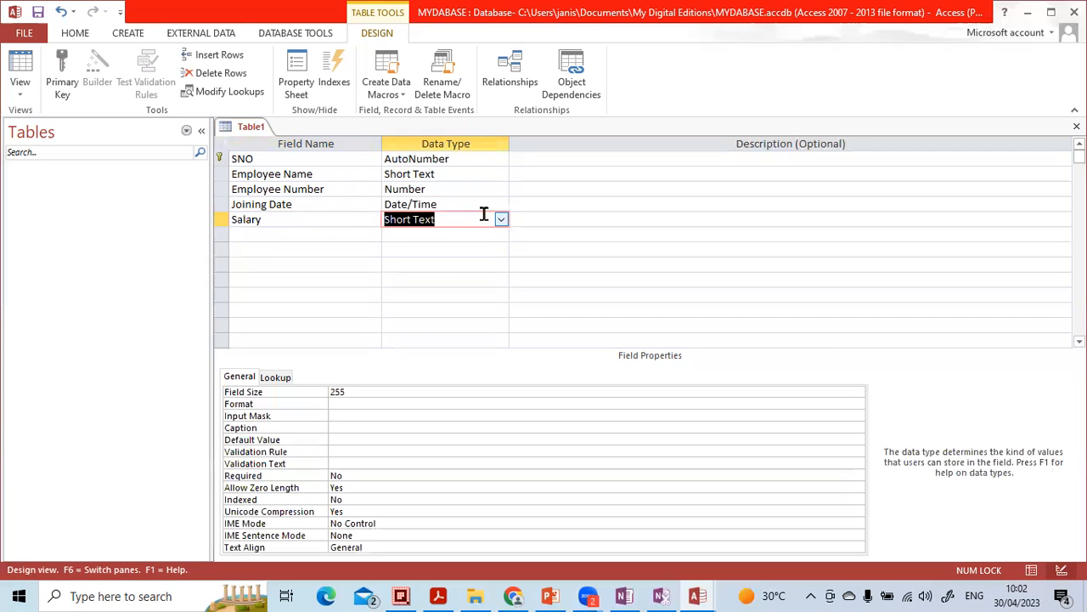
{"action": "left_click", "coordinate": [501, 219]}
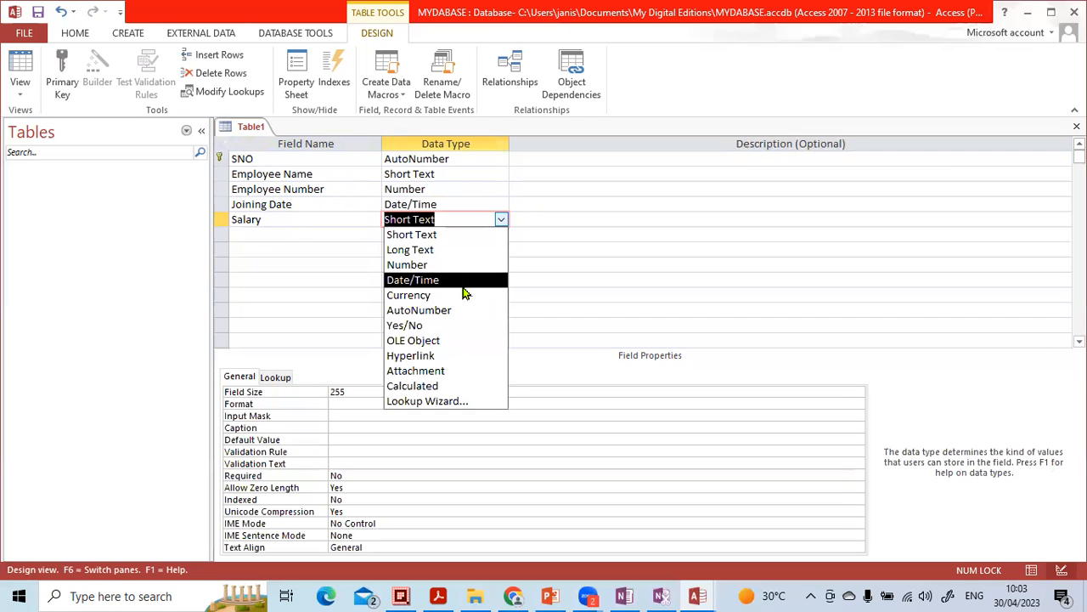
{"action": "left_click", "coordinate": [466, 295]}
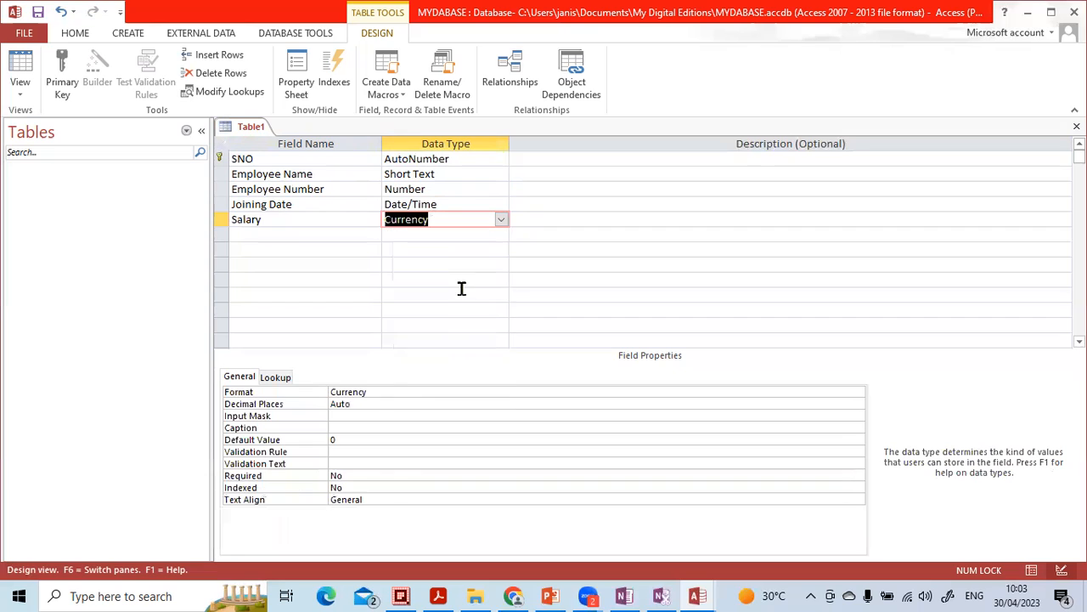
{"action": "left_click", "coordinate": [398, 392]}
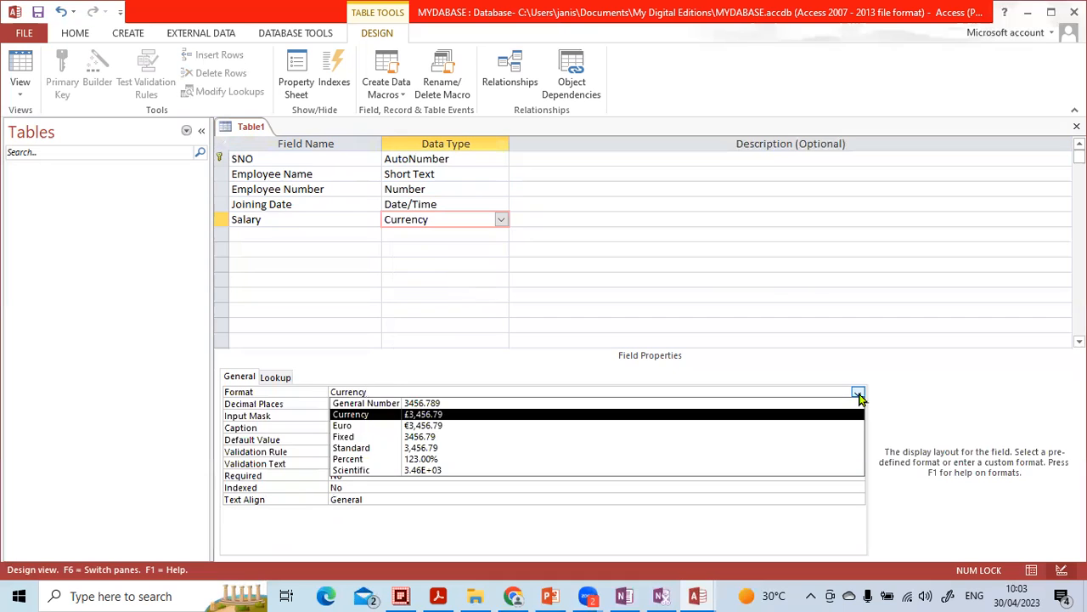
{"action": "left_click", "coordinate": [468, 414]}
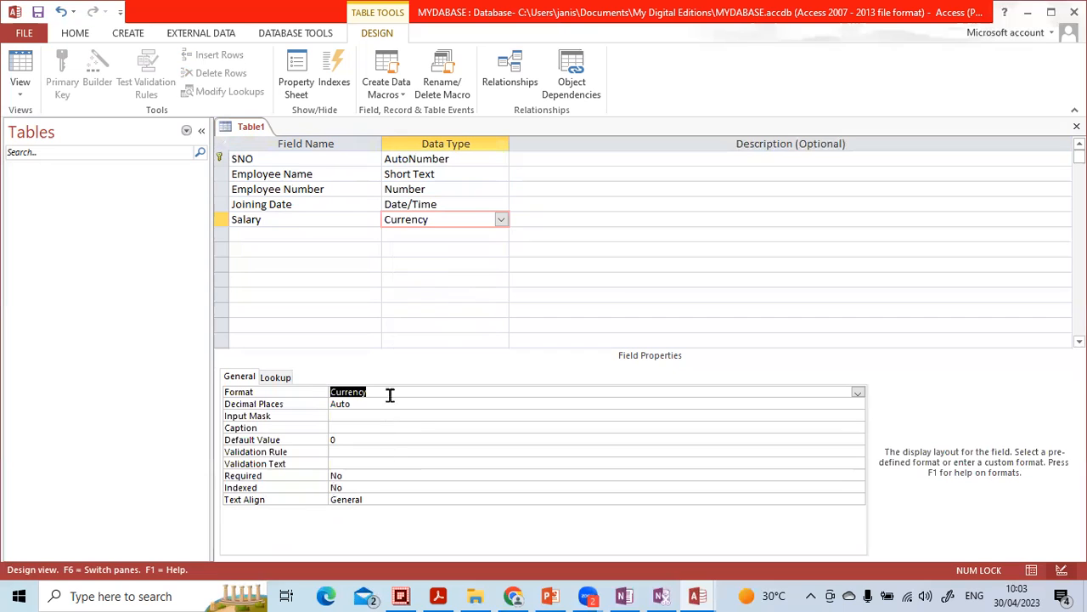
Step: Add a Photograph field with the OLE Object data type
{"action": "left_click", "coordinate": [345, 233]}
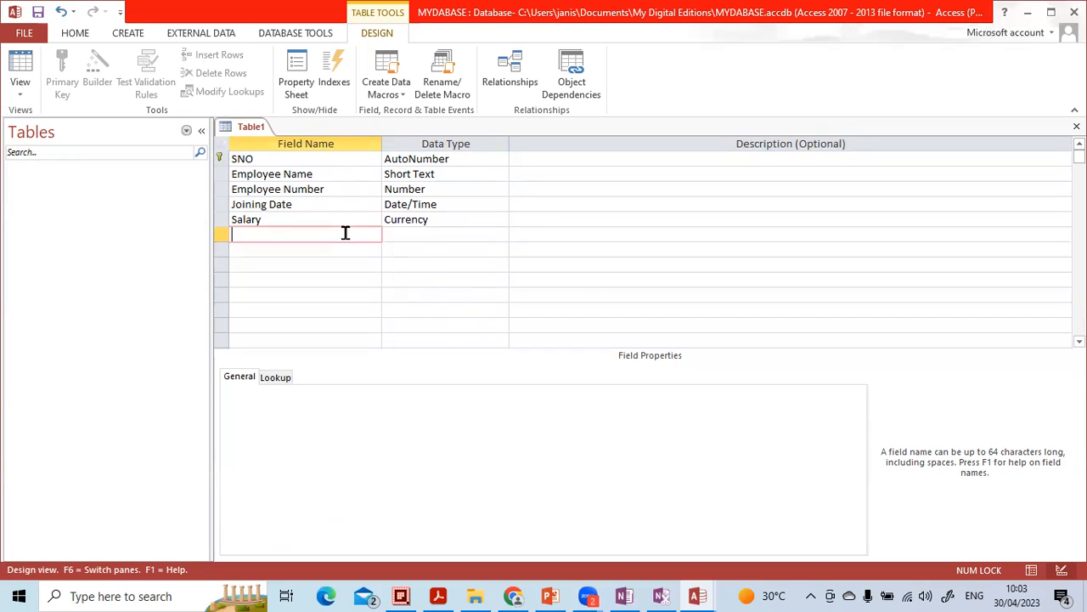
{"action": "left_click", "coordinate": [441, 234]}
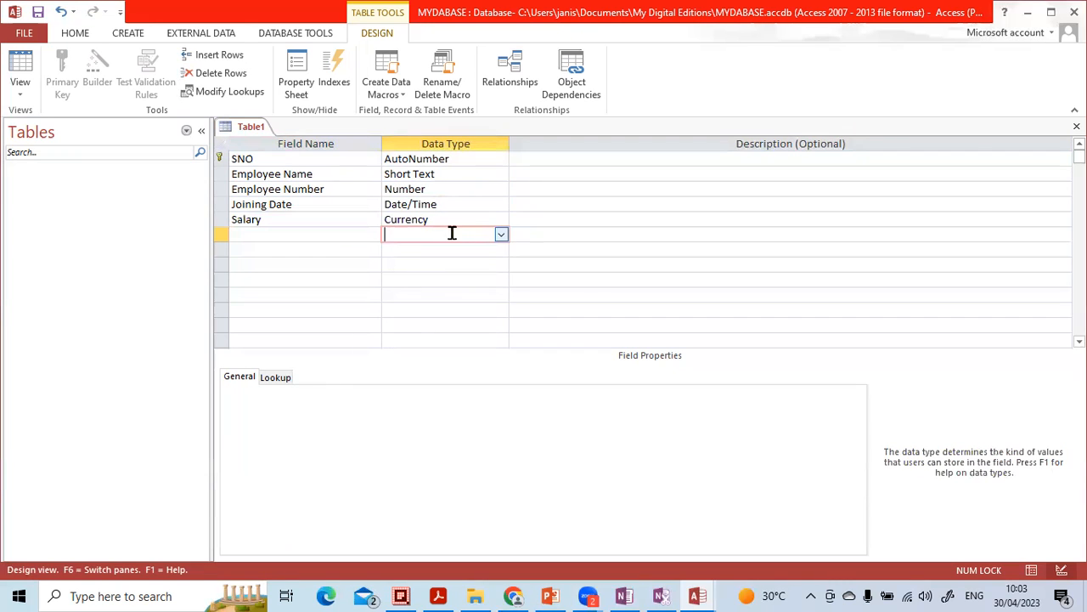
{"action": "left_click", "coordinate": [503, 237]}
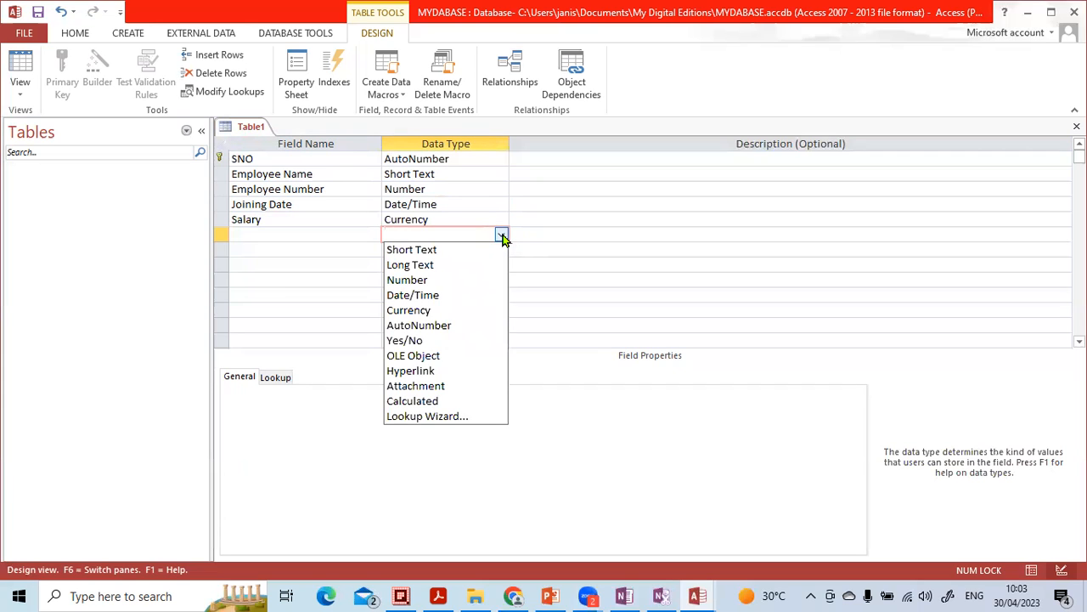
{"action": "left_click", "coordinate": [335, 237]}
{"action": "key", "text": "Caps_Lock"}
{"action": "type", "text": "P"}
{"action": "key", "text": "Caps_Lock"}
{"action": "type", "text": "h"}
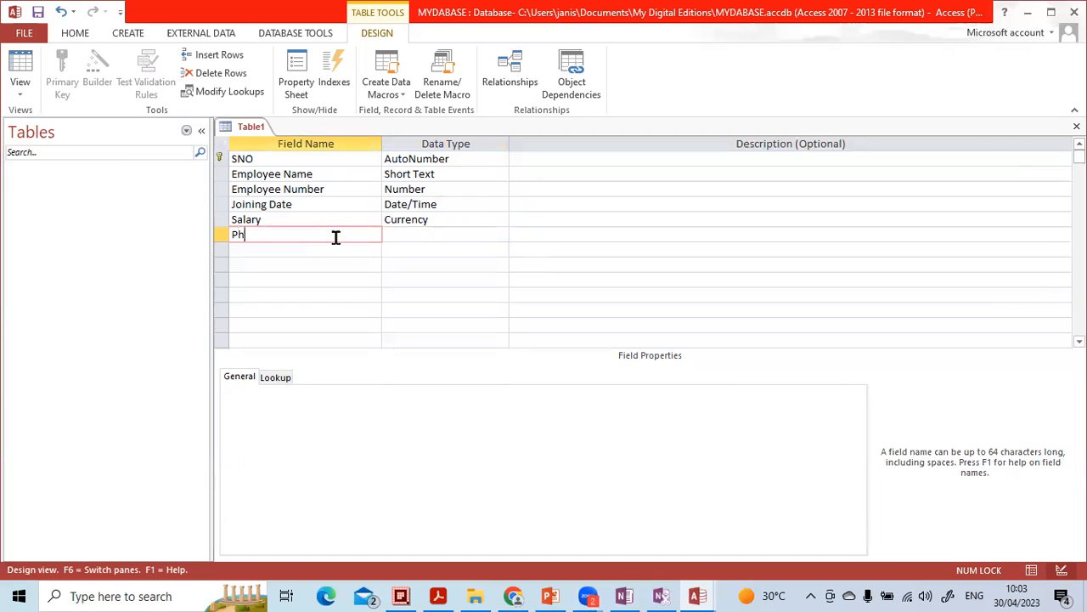
{"action": "type", "text": "otograph"}
{"action": "key", "text": "Tab"}
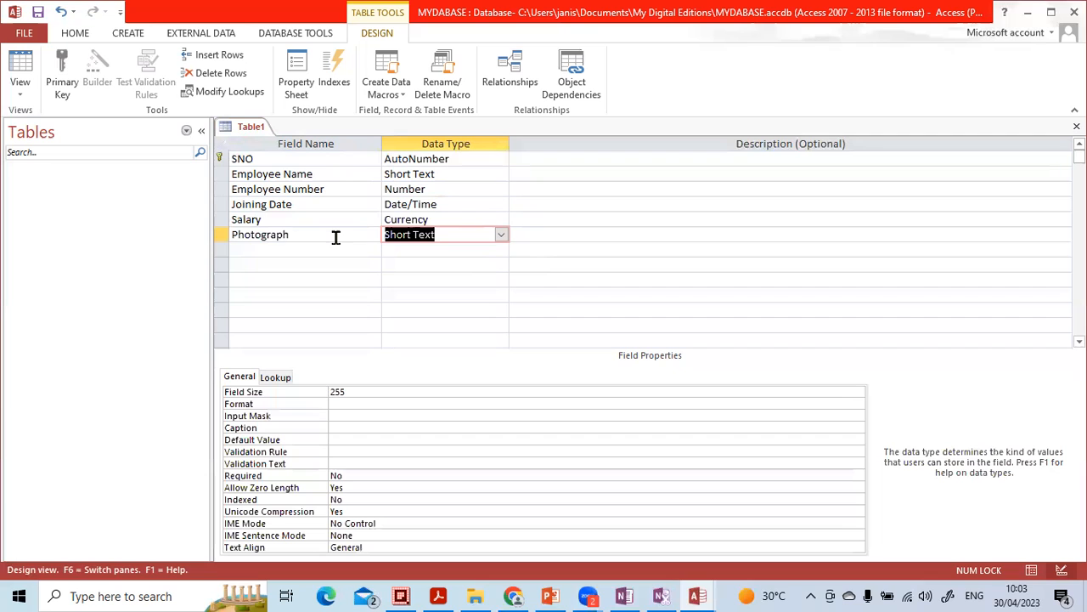
{"action": "left_click", "coordinate": [501, 234]}
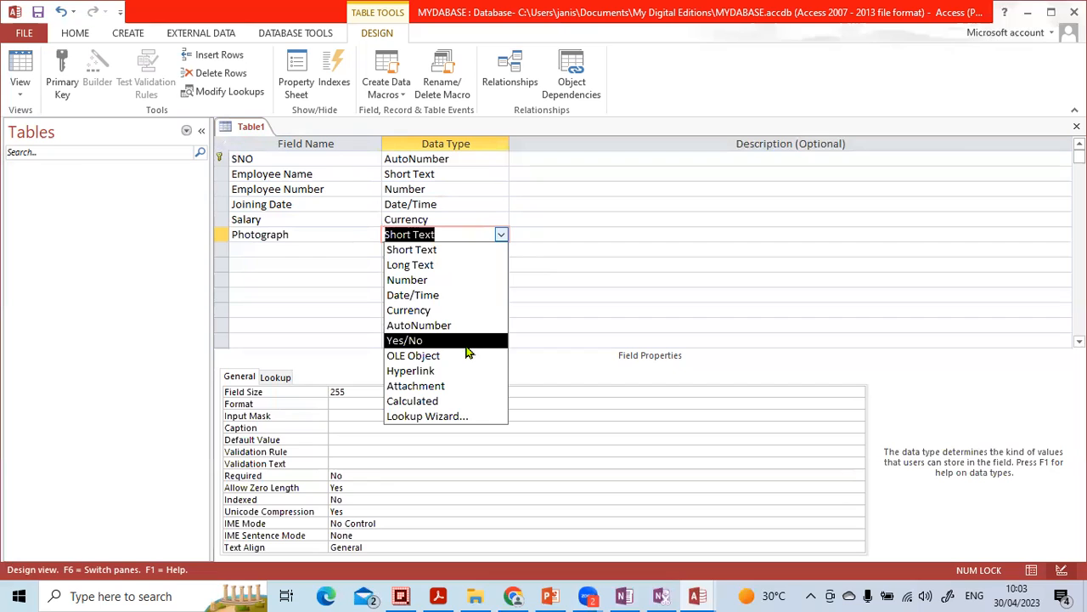
{"action": "left_click", "coordinate": [465, 357]}
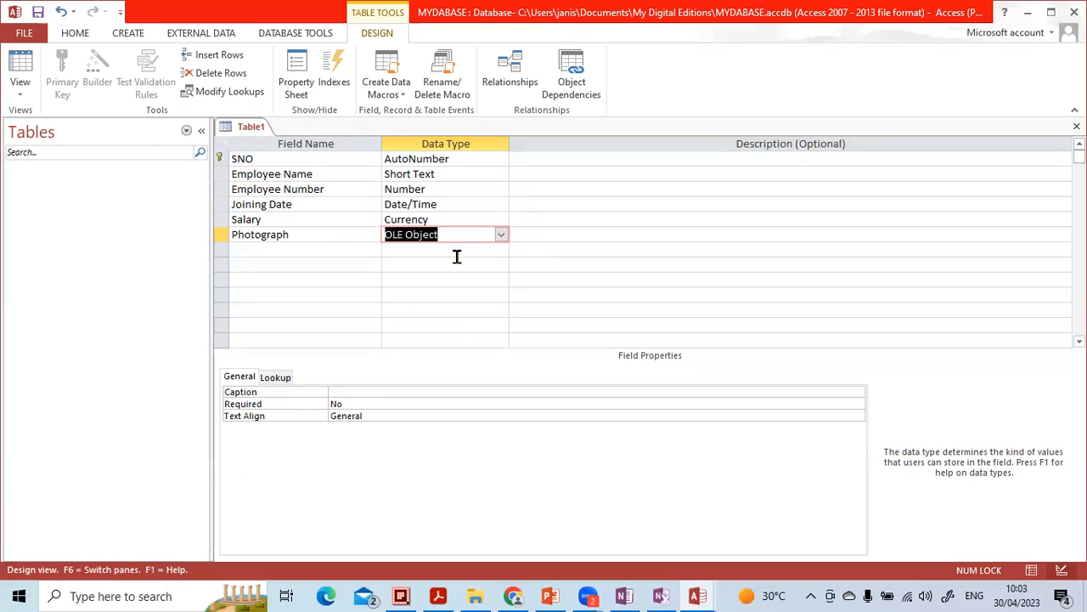
Step: Add a Resume field with the Attachment data type
{"action": "left_click", "coordinate": [336, 249]}
{"action": "key", "text": "Caps_Lock"}
{"action": "type", "text": "R"}
{"action": "key", "text": "Caps_Lock"}
{"action": "type", "text": "esume"}
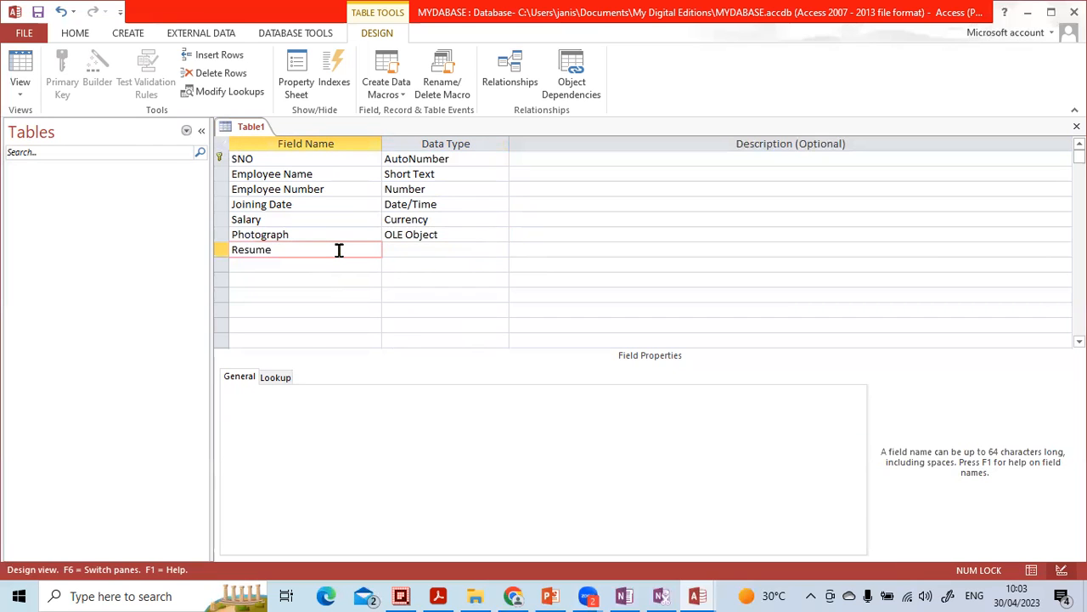
{"action": "key", "text": "Tab"}
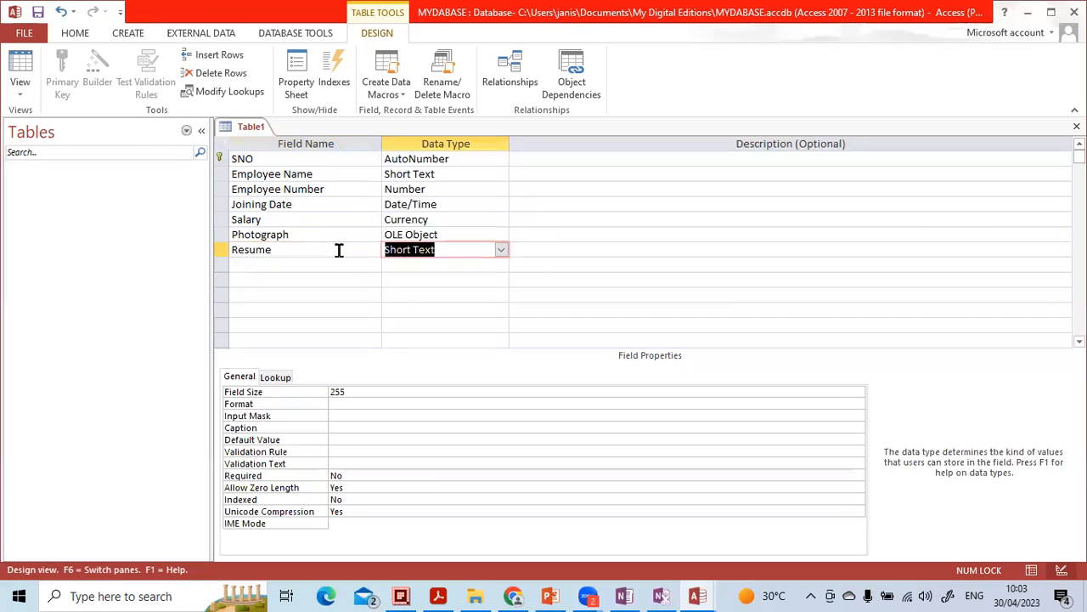
{"action": "left_click", "coordinate": [500, 248]}
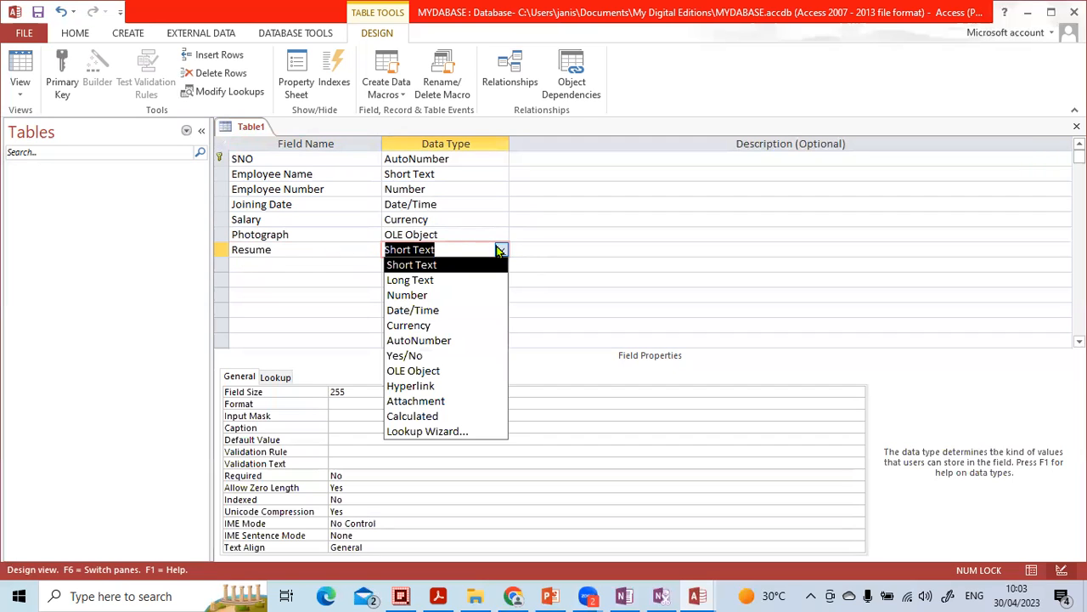
{"action": "left_click", "coordinate": [439, 400]}
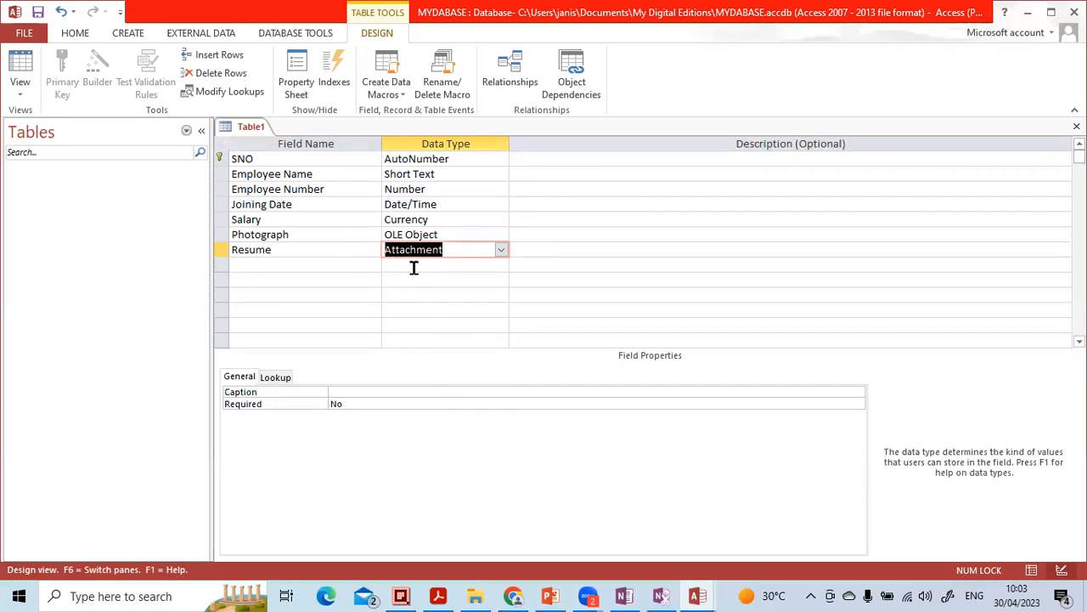
Step: Add a Remarks field with the Long Text data type
{"action": "left_click", "coordinate": [413, 267]}
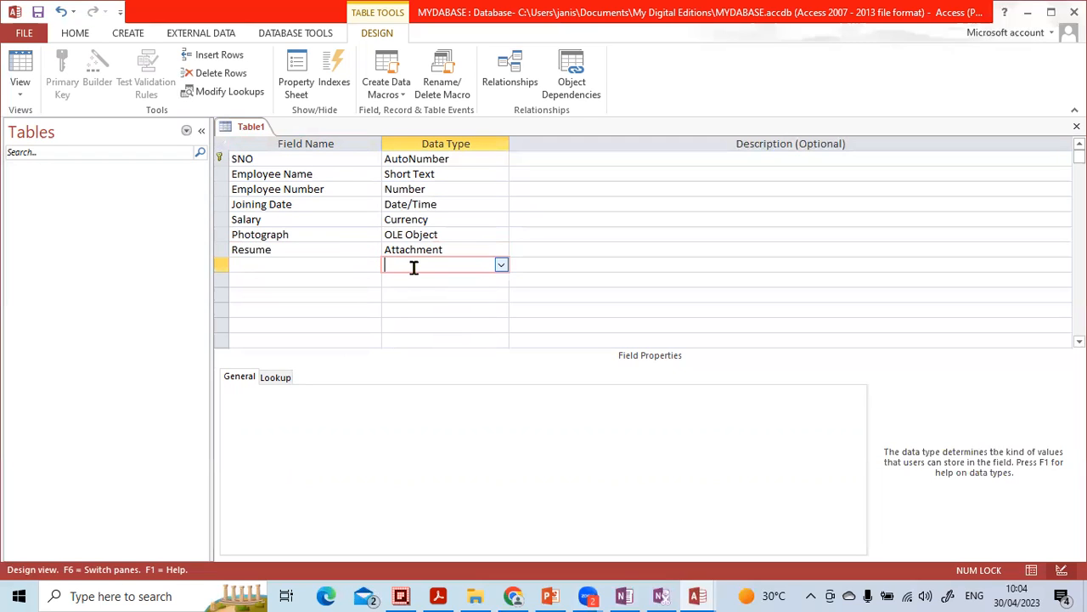
{"action": "left_click", "coordinate": [328, 267]}
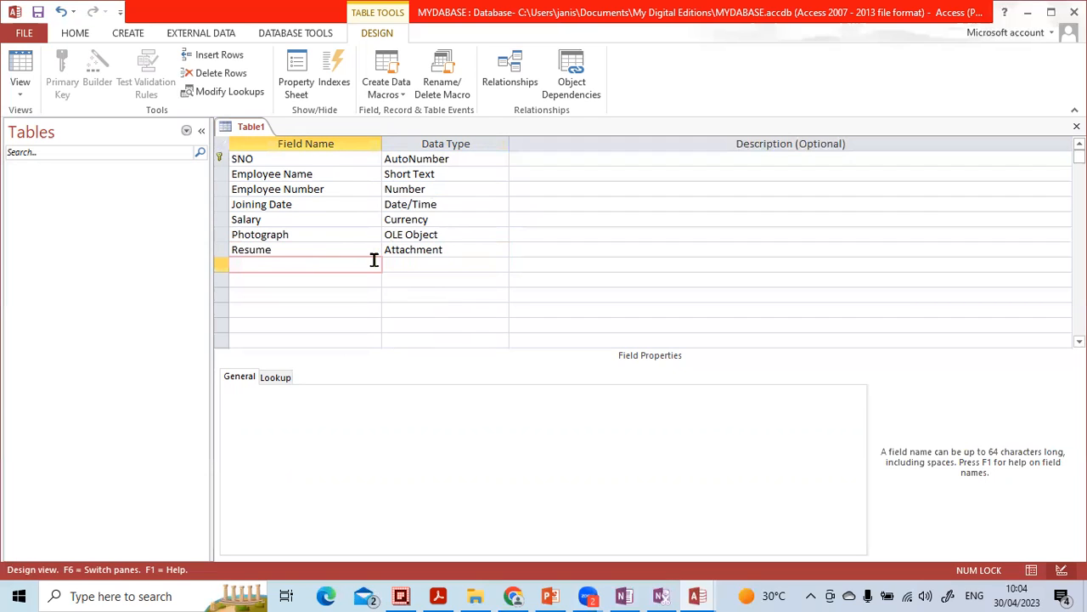
{"action": "left_click", "coordinate": [421, 262]}
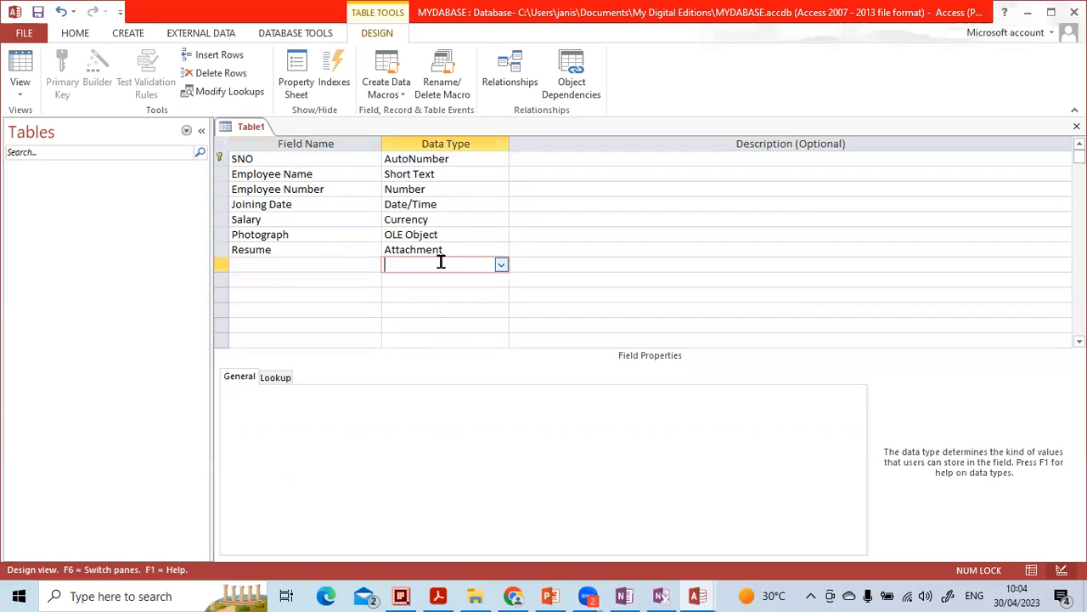
{"action": "left_click", "coordinate": [502, 265]}
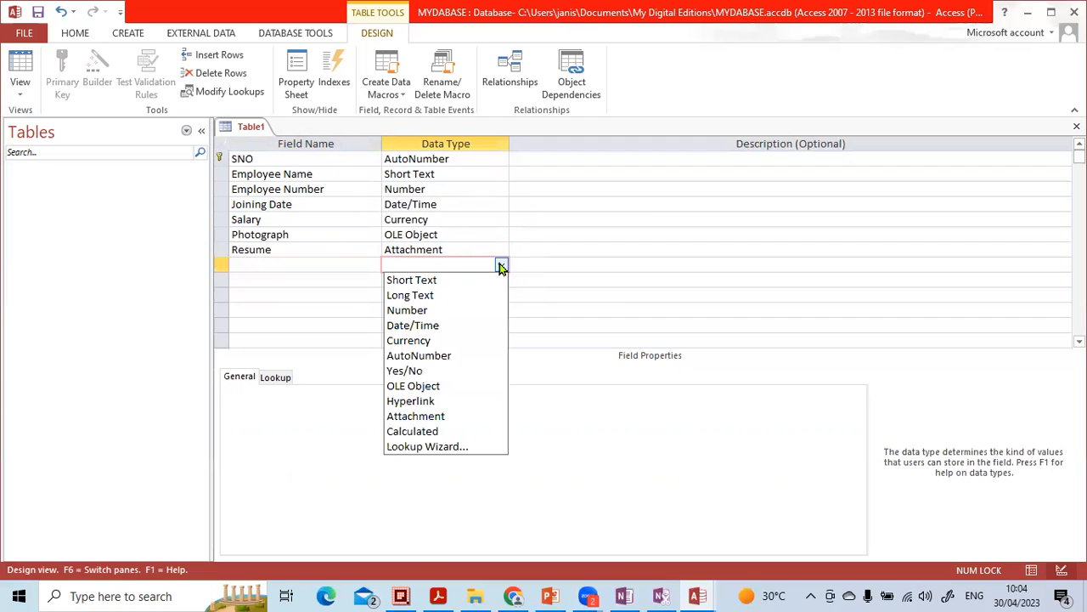
{"action": "left_click", "coordinate": [332, 270]}
{"action": "key", "text": "Caps_Lock"}
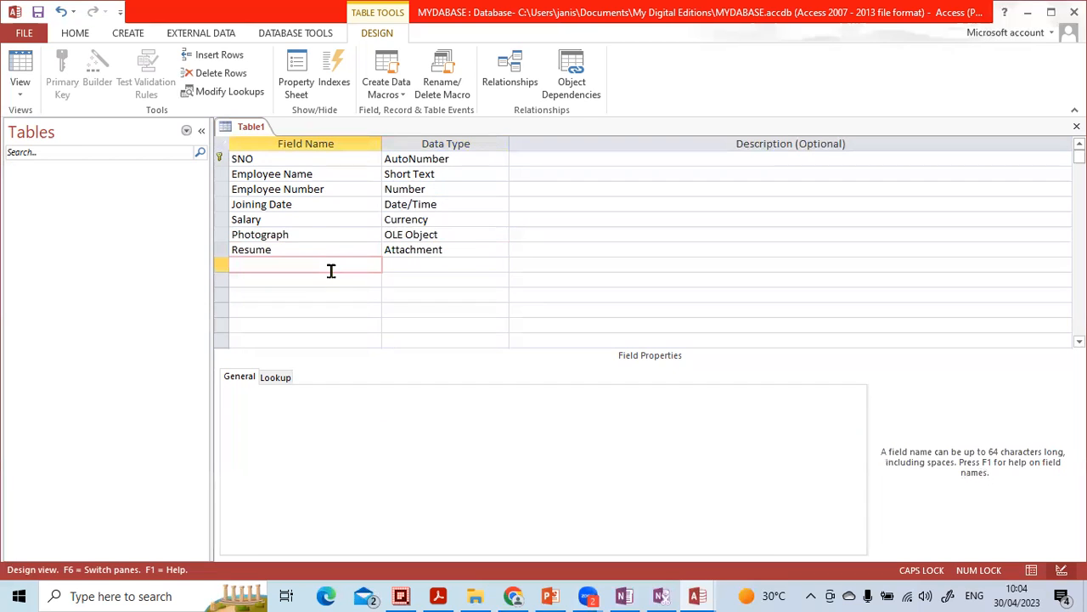
{"action": "type", "text": "R"}
{"action": "key", "text": "Caps_Lock"}
{"action": "type", "text": "emarks"}
{"action": "key", "text": "Tab"}
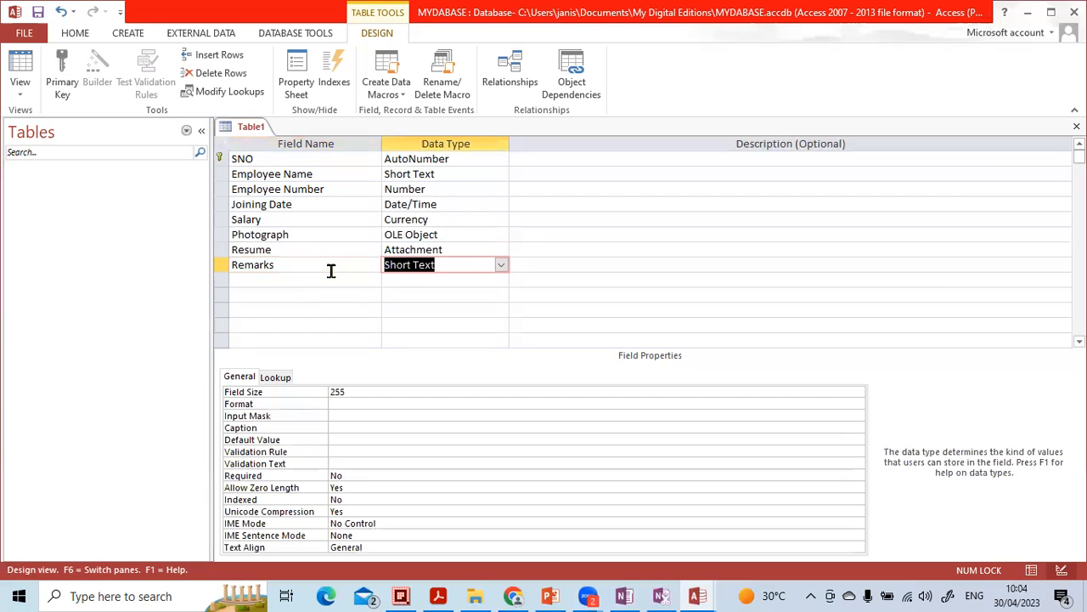
{"action": "left_click", "coordinate": [502, 265]}
{"action": "left_click", "coordinate": [486, 294]}
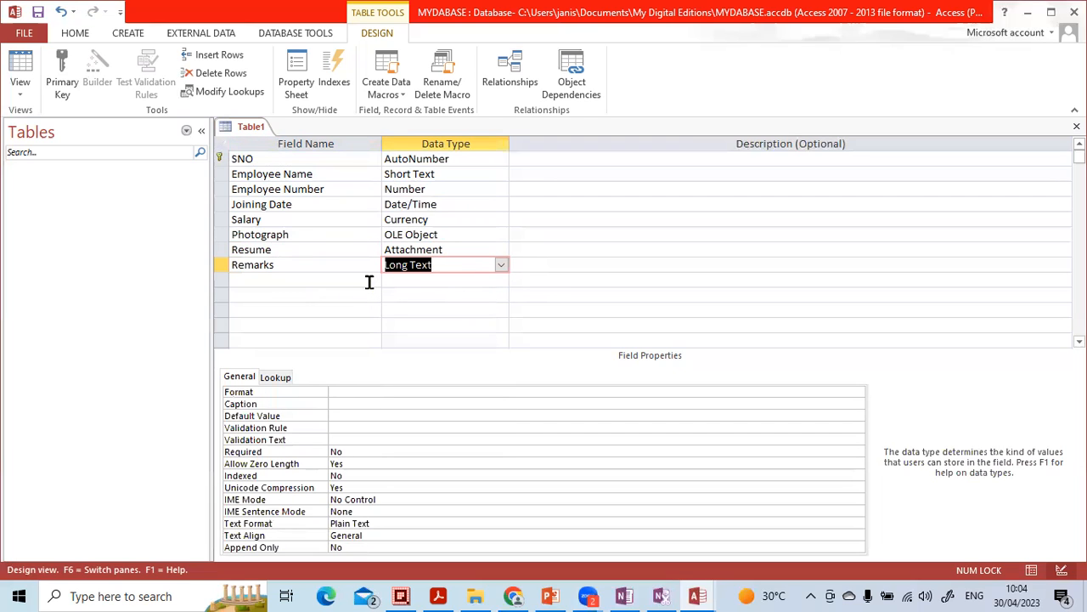
Step: Add a Maried field with the Yes/No data type
{"action": "left_click", "coordinate": [368, 281]}
{"action": "left_click", "coordinate": [445, 281]}
{"action": "left_click", "coordinate": [502, 282]}
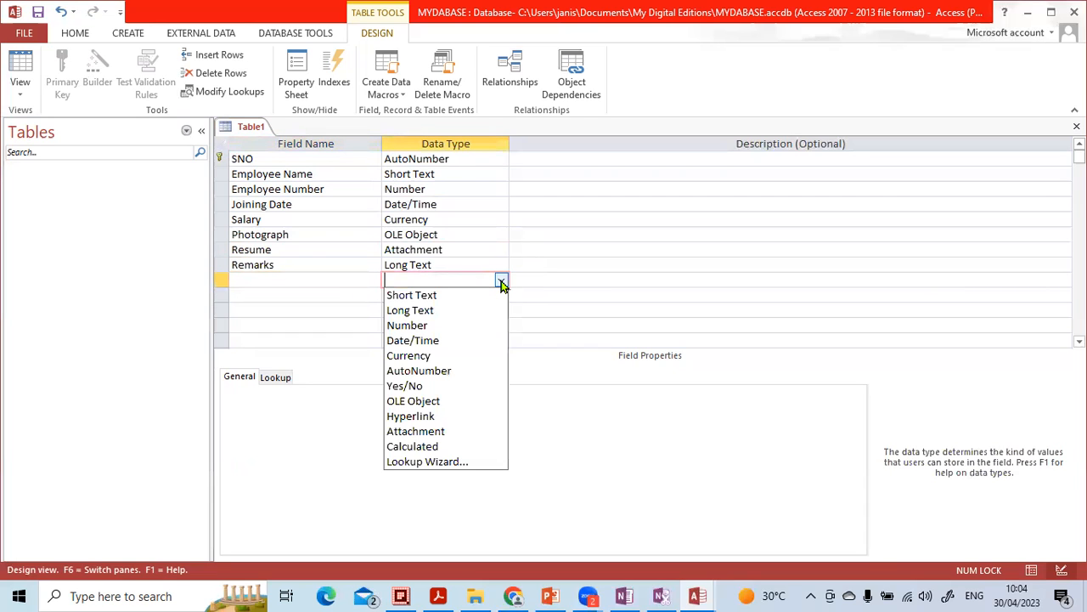
{"action": "left_click", "coordinate": [350, 278]}
{"action": "key", "text": "Caps_Lock"}
{"action": "type", "text": "M"}
{"action": "key", "text": "Caps_Lock"}
{"action": "type", "text": "aried"}
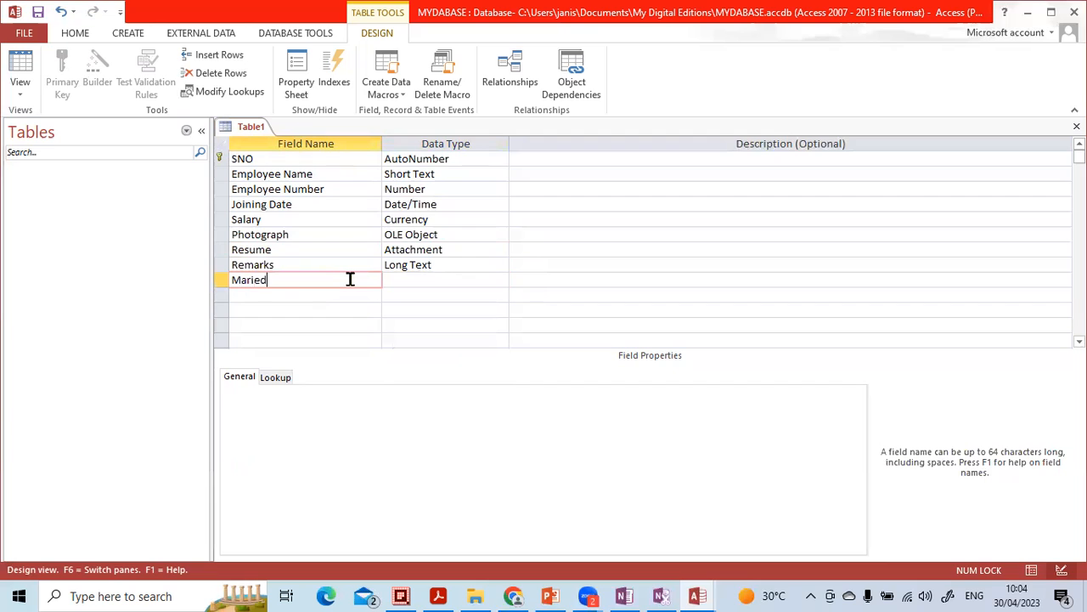
{"action": "key", "text": "Tab"}
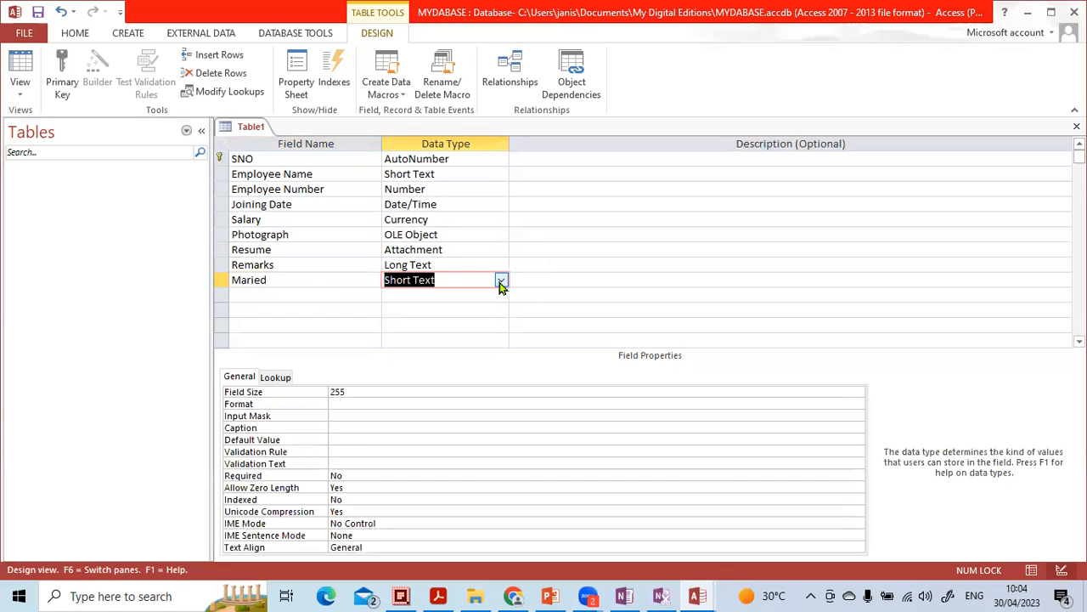
{"action": "left_click", "coordinate": [502, 280]}
{"action": "left_click", "coordinate": [449, 385]}
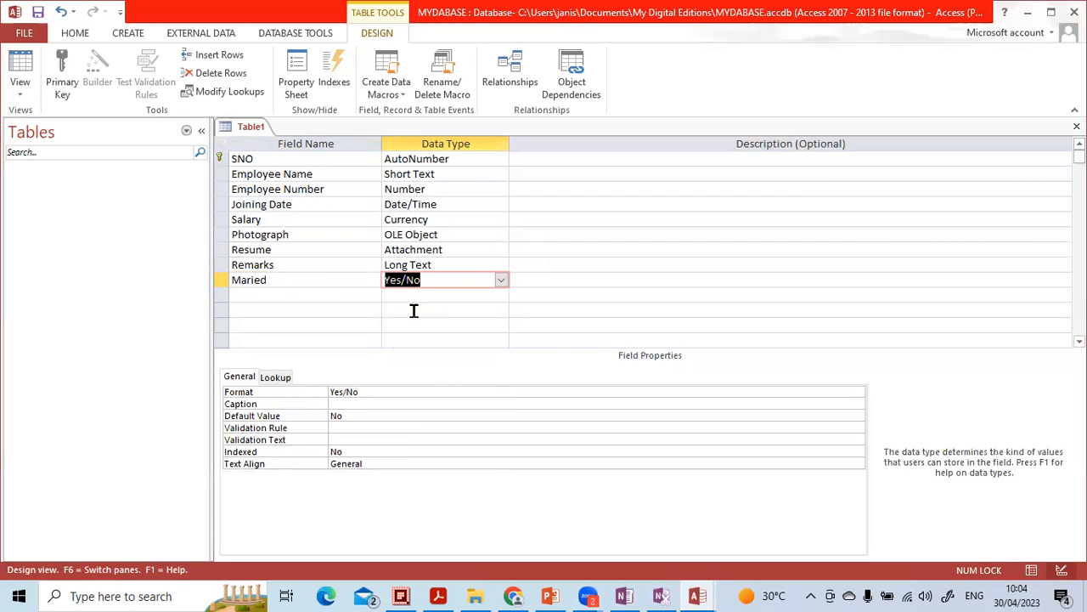
Step: Add a Website field with the Hyperlink data type
{"action": "left_click", "coordinate": [308, 294]}
{"action": "left_click", "coordinate": [476, 296]}
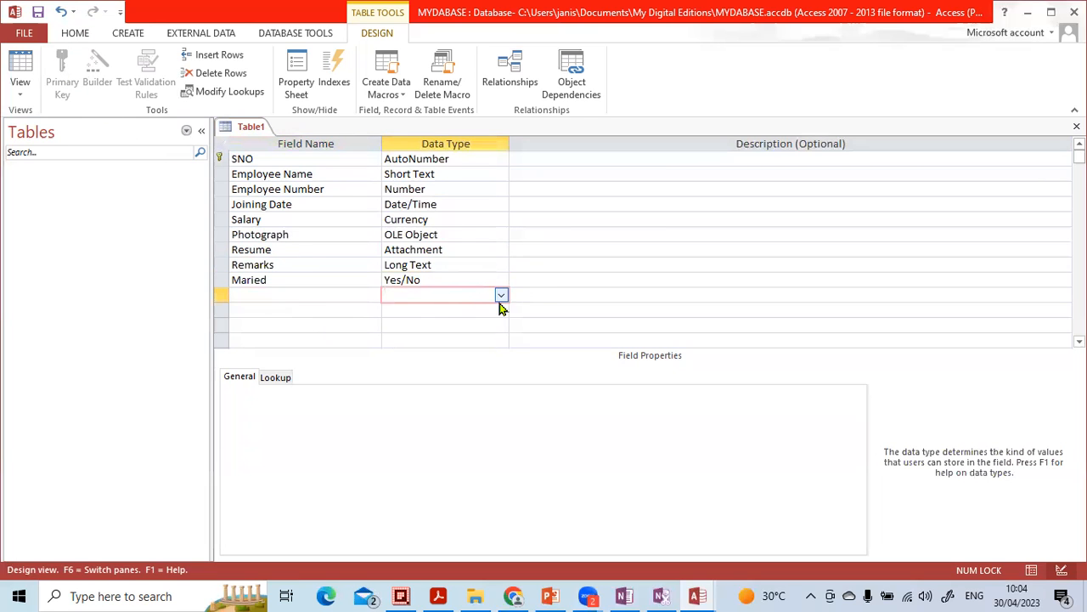
{"action": "left_click", "coordinate": [501, 297]}
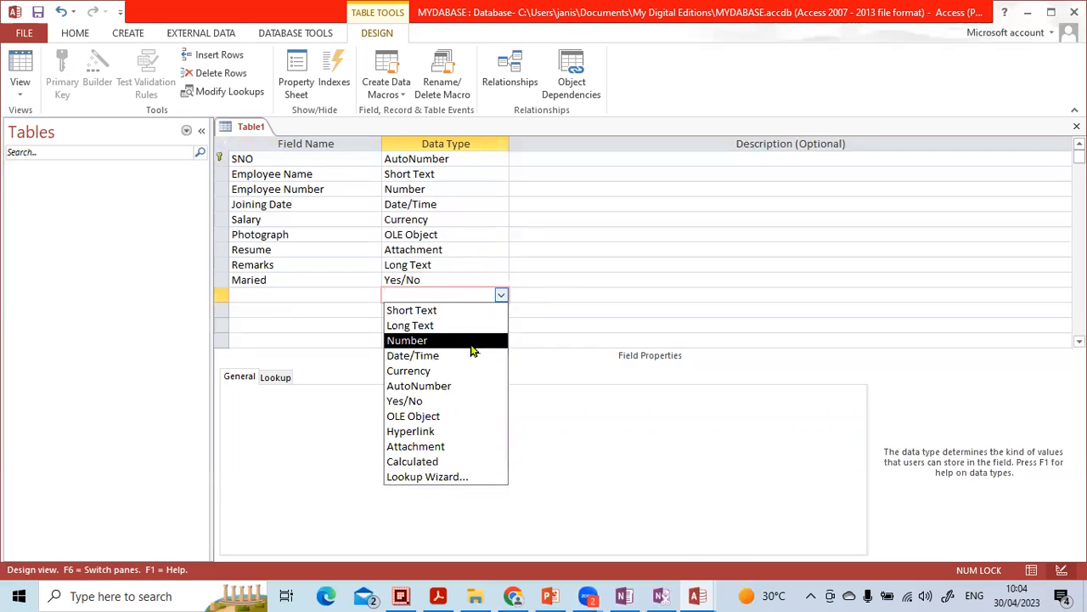
{"action": "left_click", "coordinate": [297, 295]}
{"action": "key", "text": "Caps_Lock"}
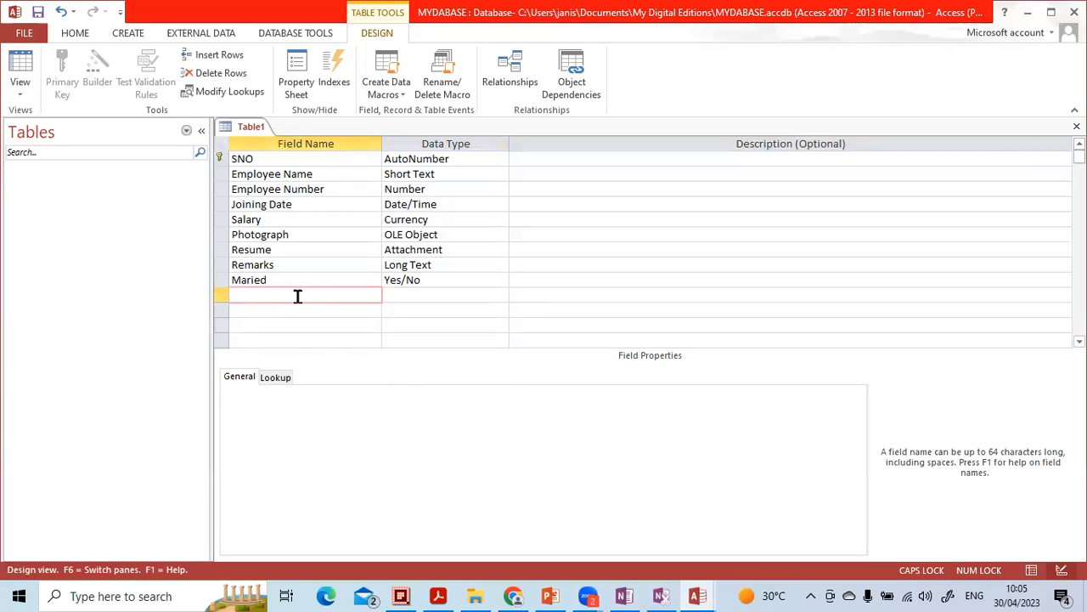
{"action": "type", "text": "W"}
{"action": "key", "text": "Caps_Lock"}
{"action": "type", "text": "ebsite"}
{"action": "key", "text": "Tab"}
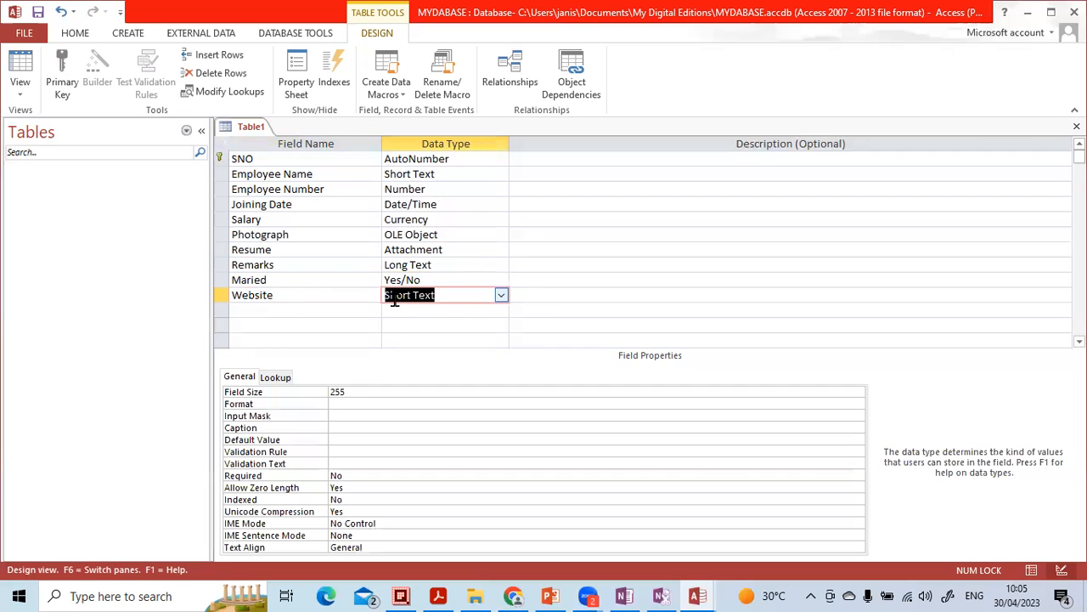
{"action": "left_click", "coordinate": [502, 296]}
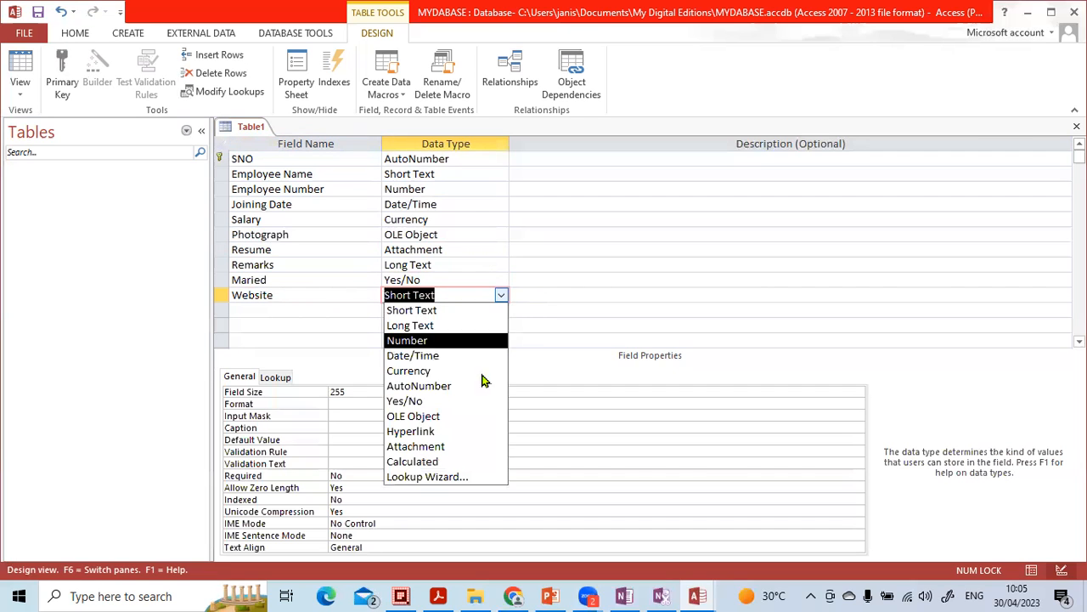
{"action": "left_click", "coordinate": [475, 430]}
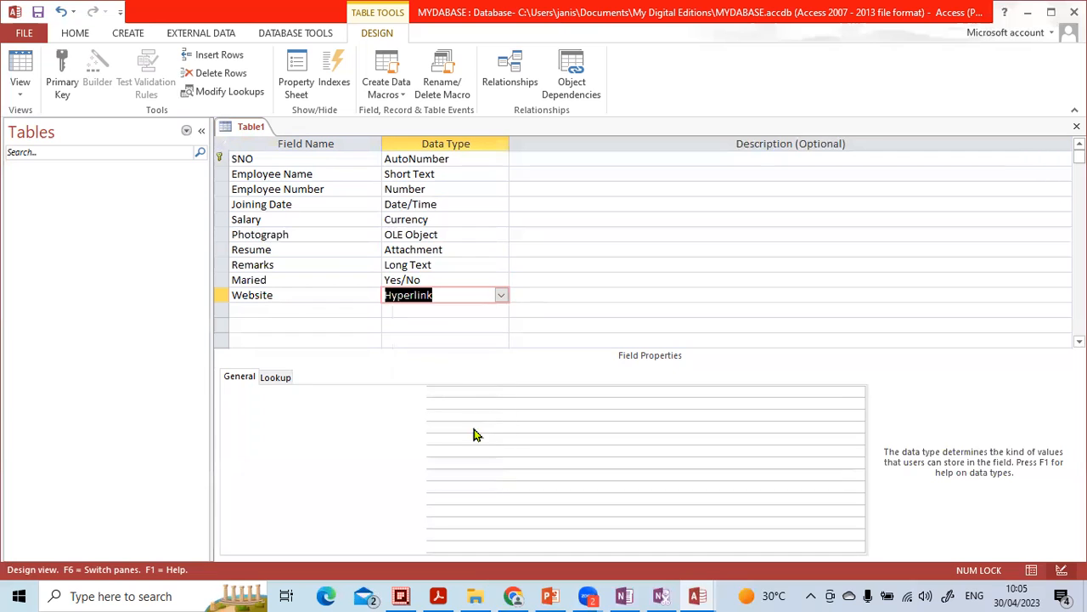
{"action": "left_click", "coordinate": [361, 312]}
{"action": "left_click", "coordinate": [452, 311]}
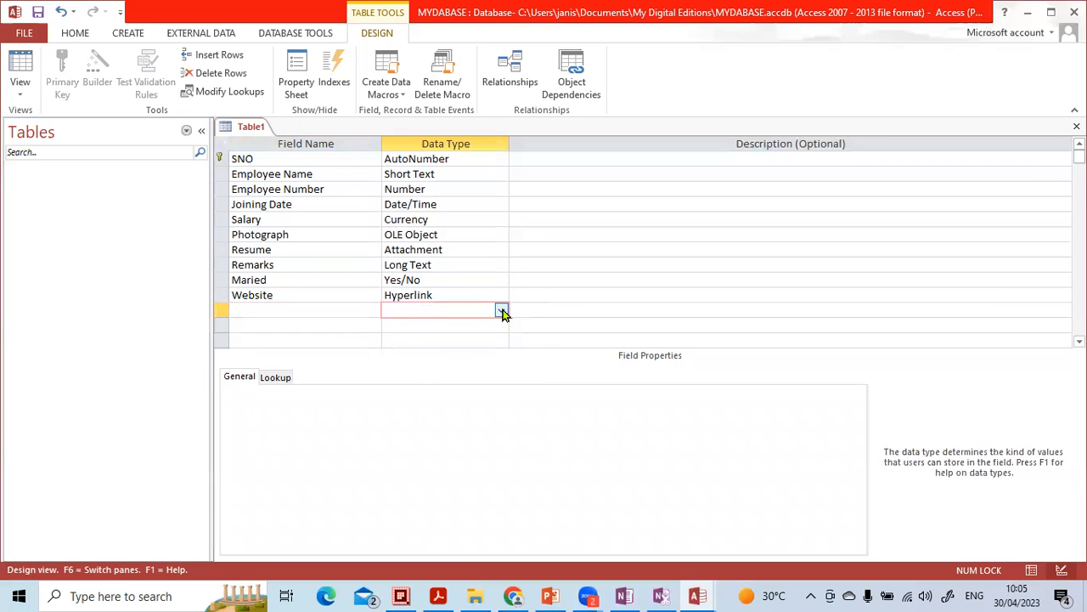
{"action": "left_click", "coordinate": [501, 311]}
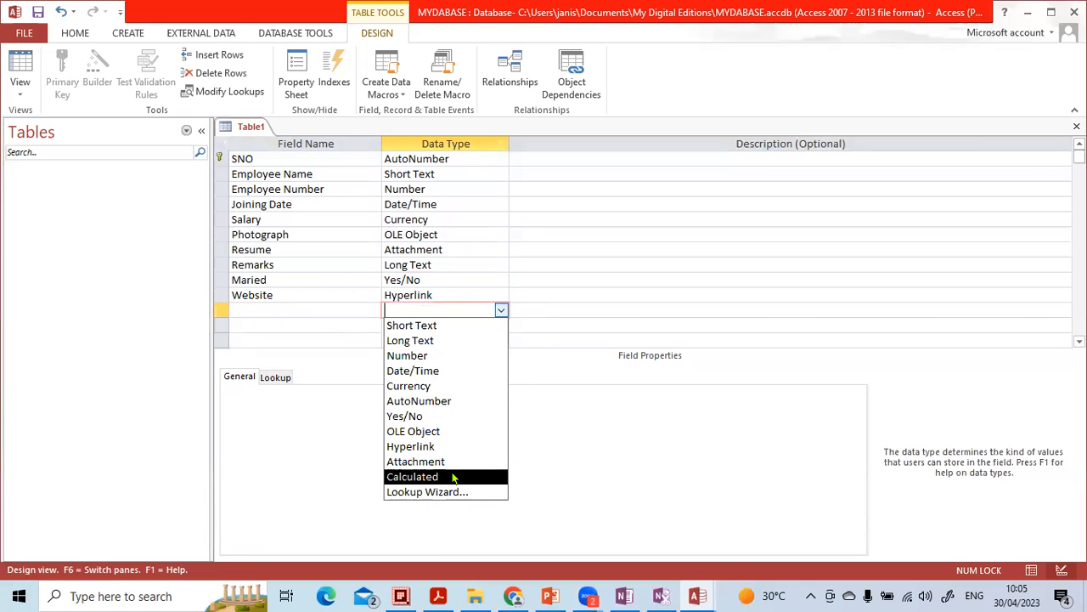
{"action": "left_click", "coordinate": [344, 313]}
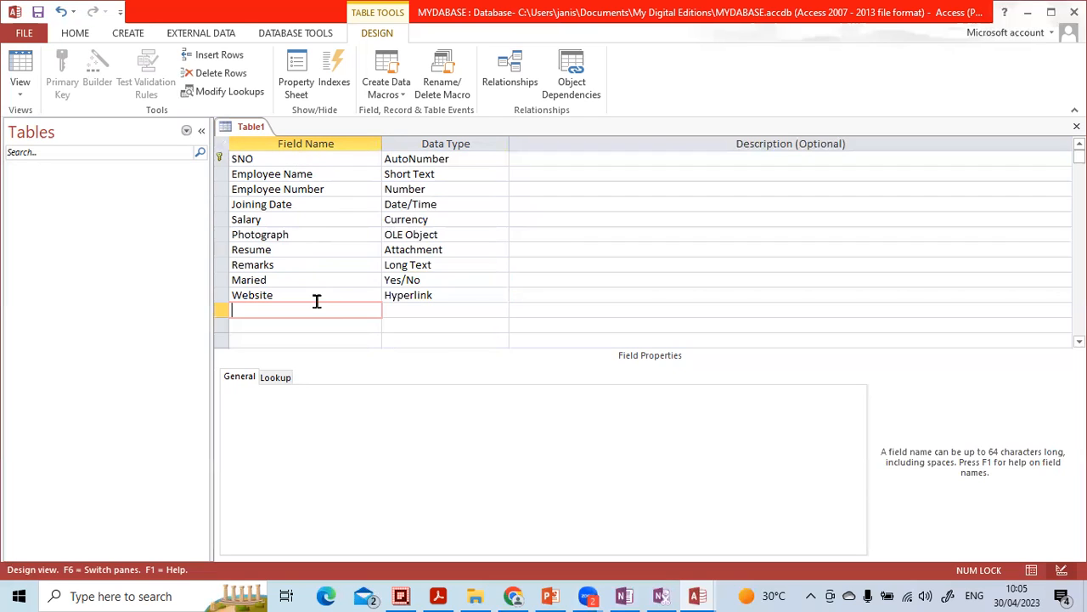
Step: Switch the Employee Number field's data type to Short Text and back to Number
{"action": "left_click", "coordinate": [441, 188]}
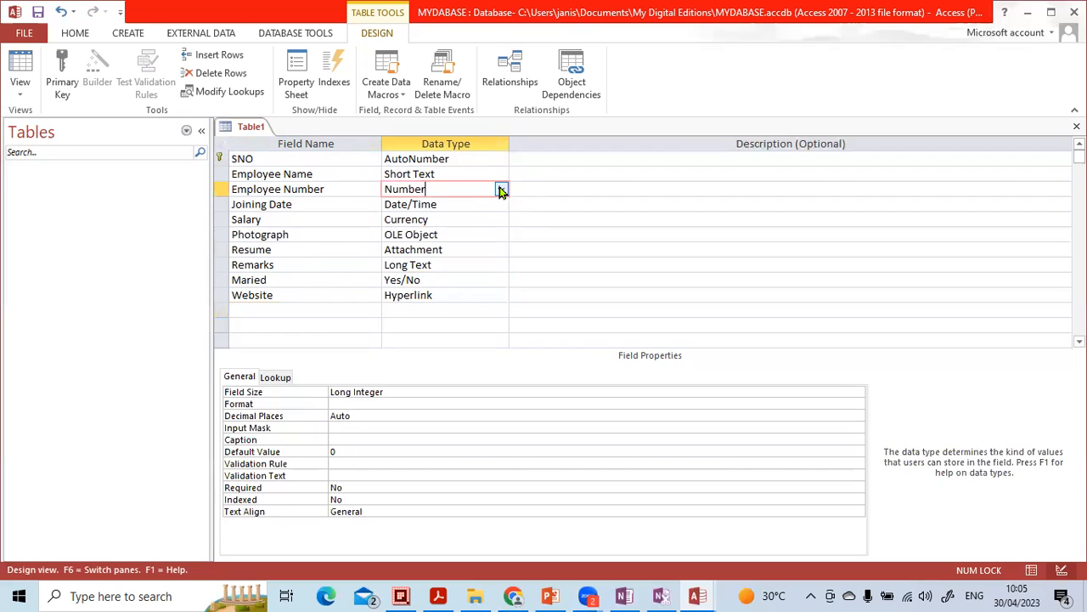
{"action": "left_click", "coordinate": [501, 190]}
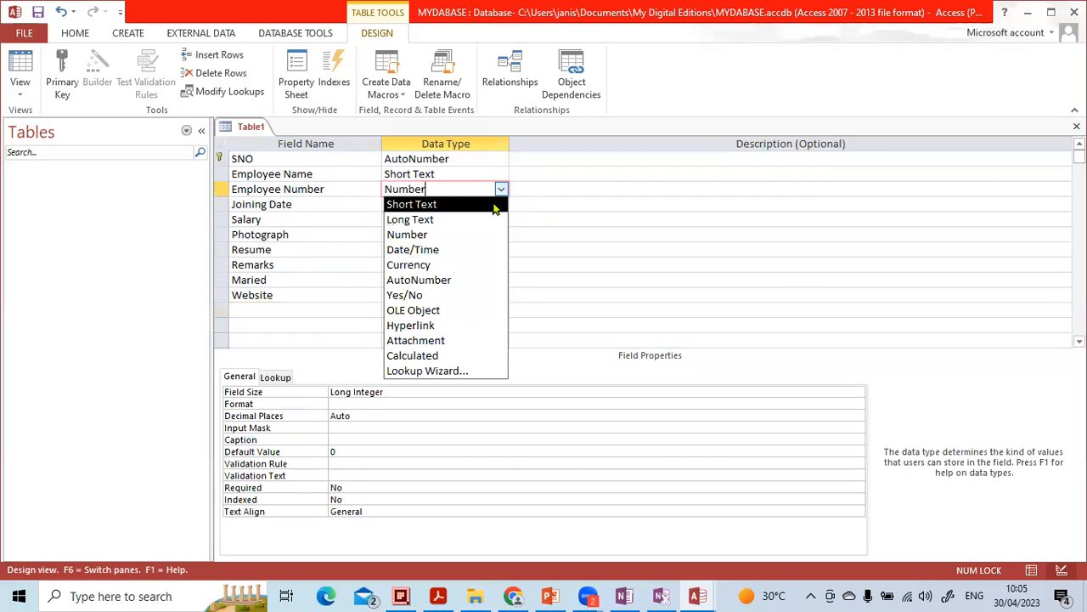
{"action": "left_click", "coordinate": [495, 206]}
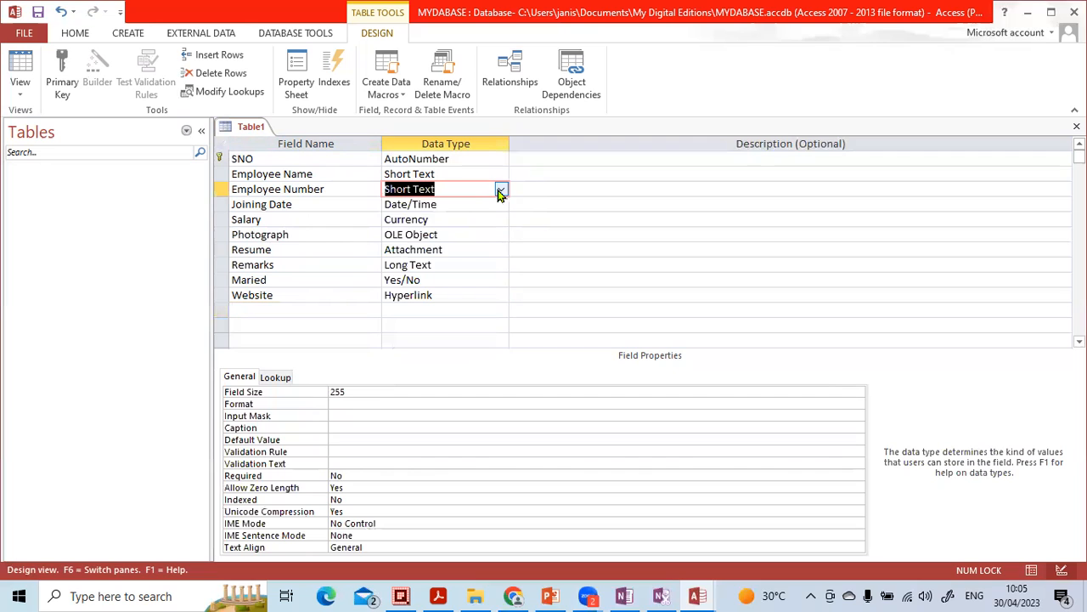
{"action": "left_click", "coordinate": [501, 189]}
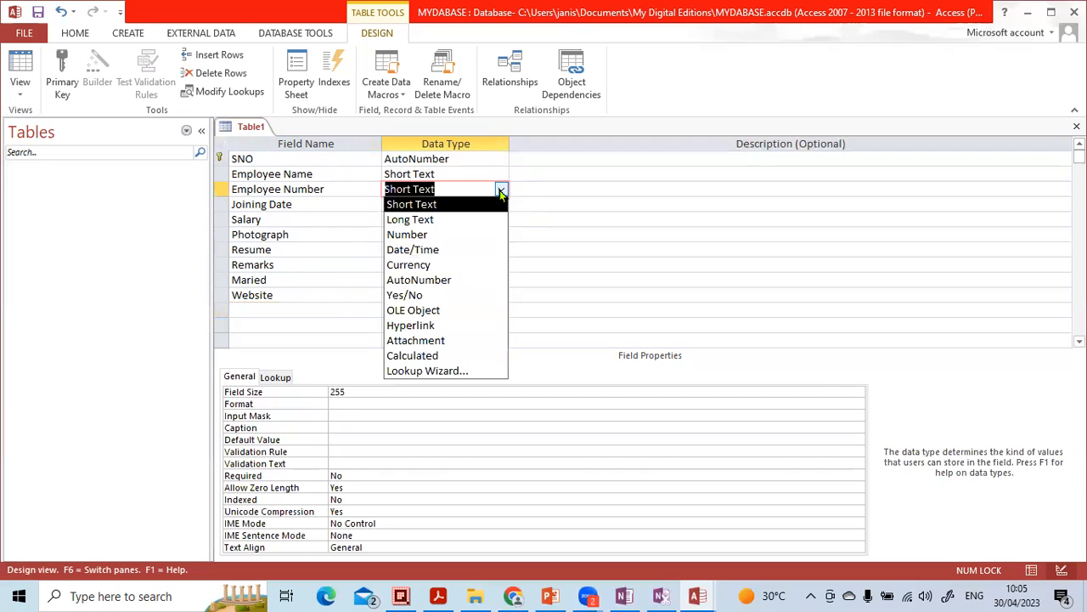
{"action": "left_click", "coordinate": [485, 235]}
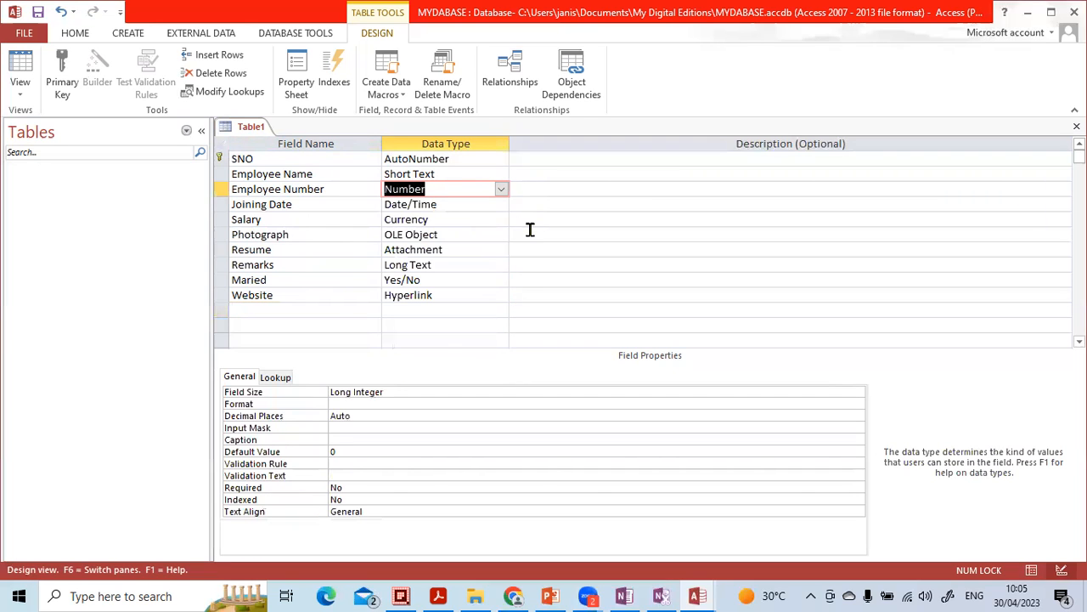
Step: Add a Department field keeping the default Short Text data type
{"action": "left_click", "coordinate": [313, 315]}
{"action": "key", "text": "Caps_Lock"}
{"action": "type", "text": "D"}
{"action": "key", "text": "Caps_Lock"}
{"action": "type", "text": "epa"}
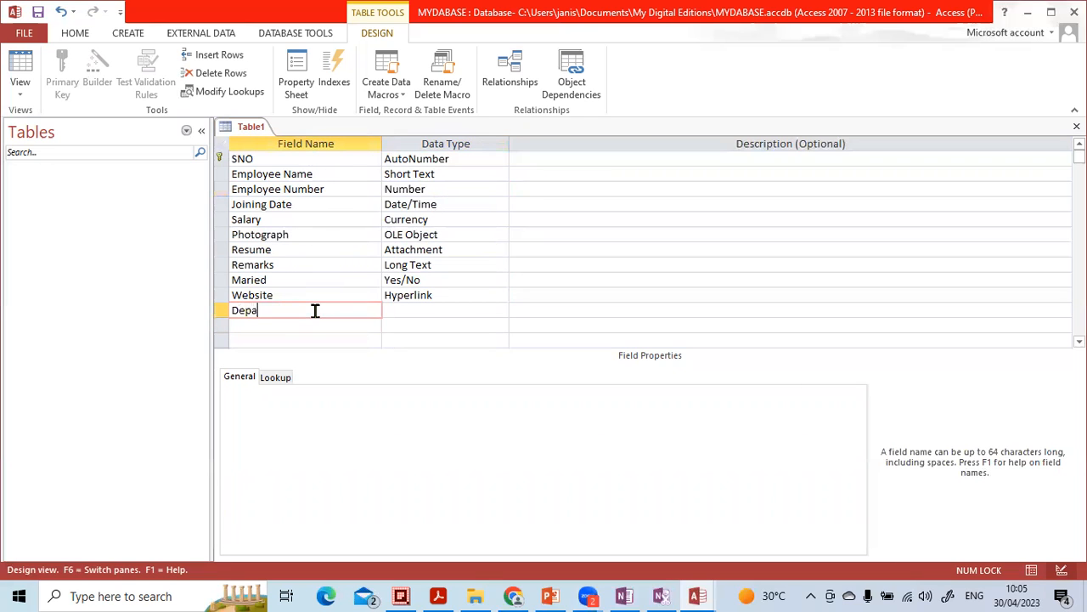
{"action": "type", "text": "rtment"}
{"action": "key", "text": "Tab"}
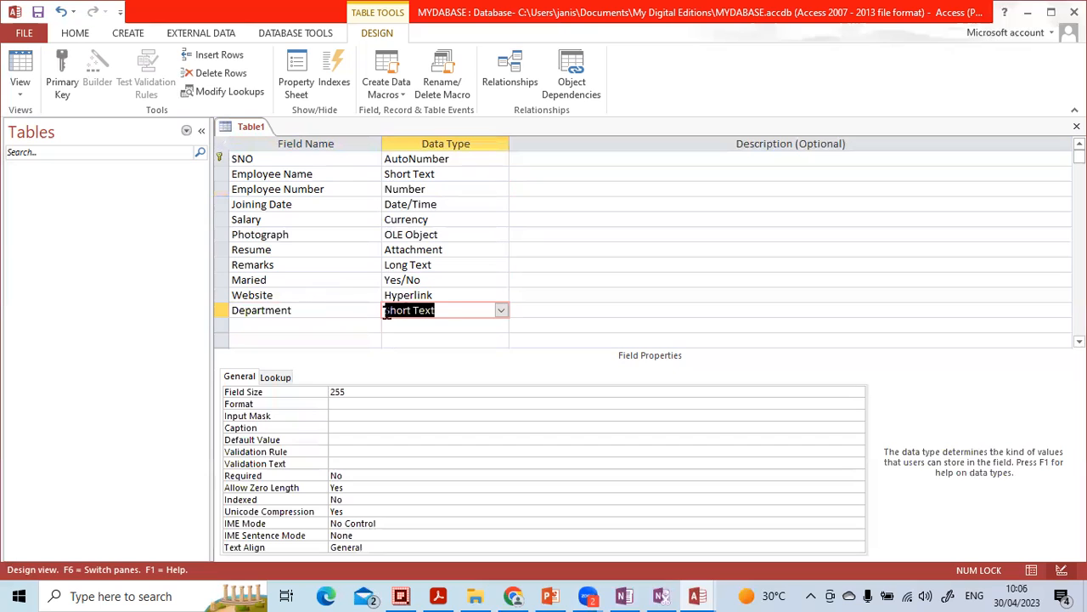
{"action": "left_click", "coordinate": [451, 325]}
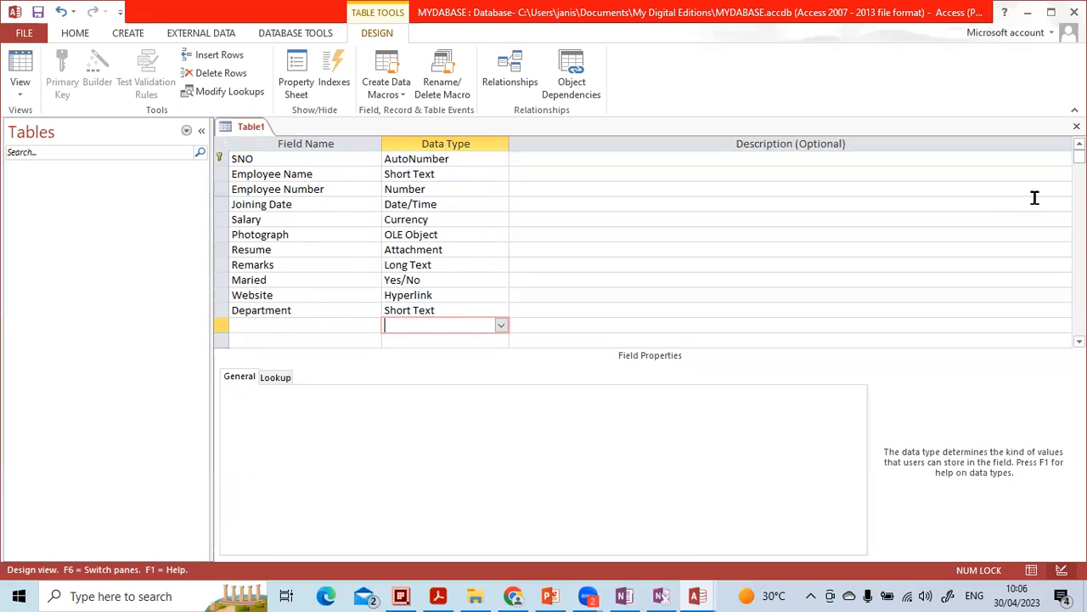
Step: Close the table design and save the table as tbl-Employee Details
{"action": "left_click", "coordinate": [1077, 126]}
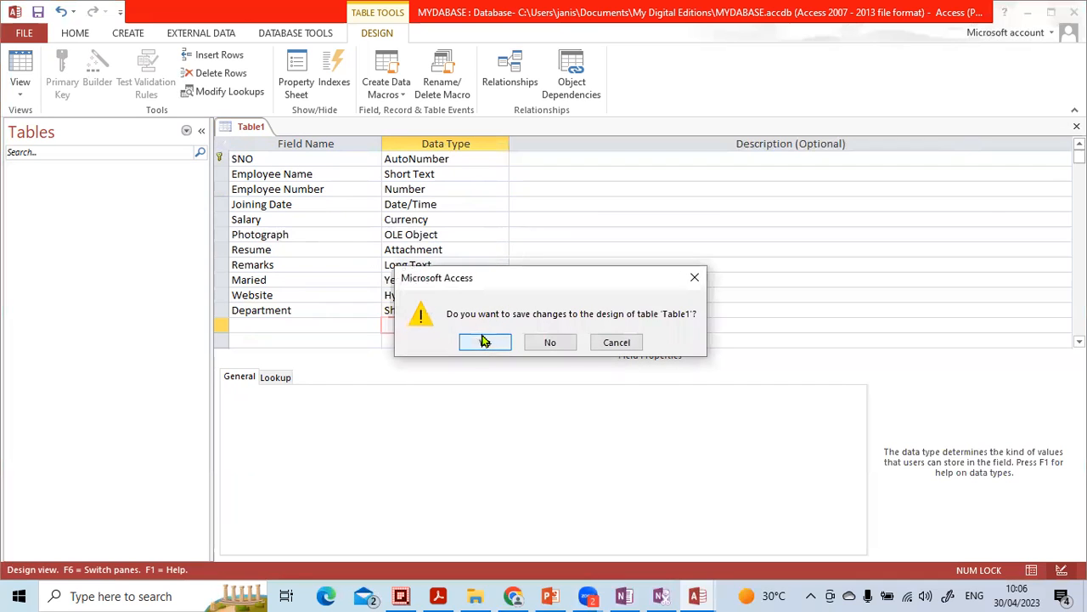
{"action": "left_click", "coordinate": [482, 342]}
{"action": "key", "text": "Caps_Lock"}
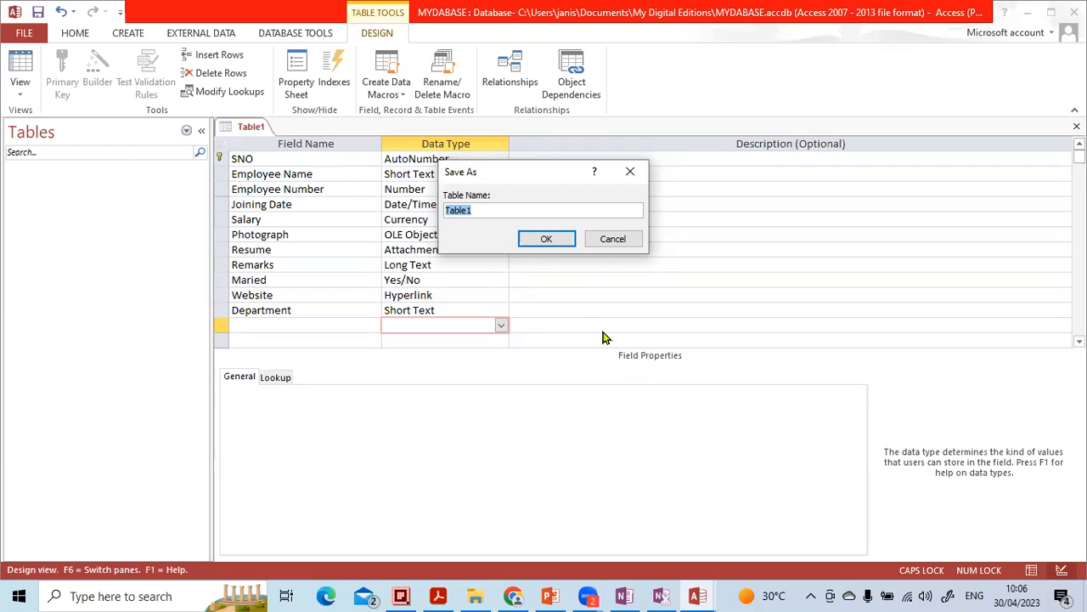
{"action": "type", "text": "T"}
{"action": "key", "text": "Caps_Lock"}
{"action": "key", "text": "BackSpace"}
{"action": "key", "text": "BackSpace"}
{"action": "key", "text": "BackSpace"}
{"action": "type", "text": "tbl-Empl"}
{"action": "key", "text": "Caps_Lock"}
{"action": "type", "text": "oyee D"}
{"action": "key", "text": "Caps_Lock"}
{"action": "type", "text": "etails"}
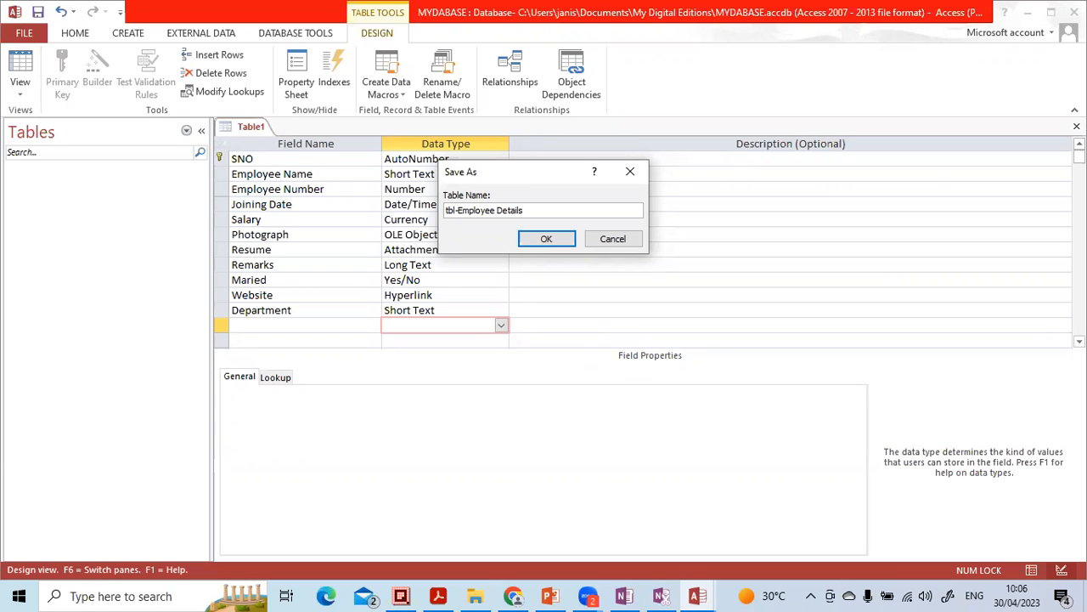
{"action": "left_click", "coordinate": [554, 245]}
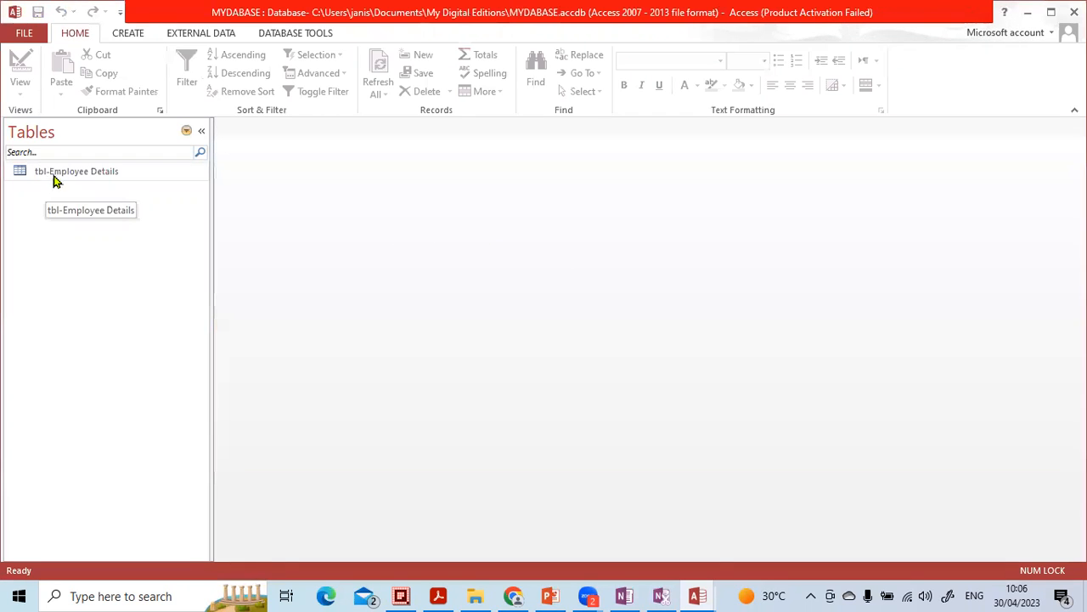
Step: Set the navigation pane to show All Access Objects
{"action": "left_click", "coordinate": [187, 132]}
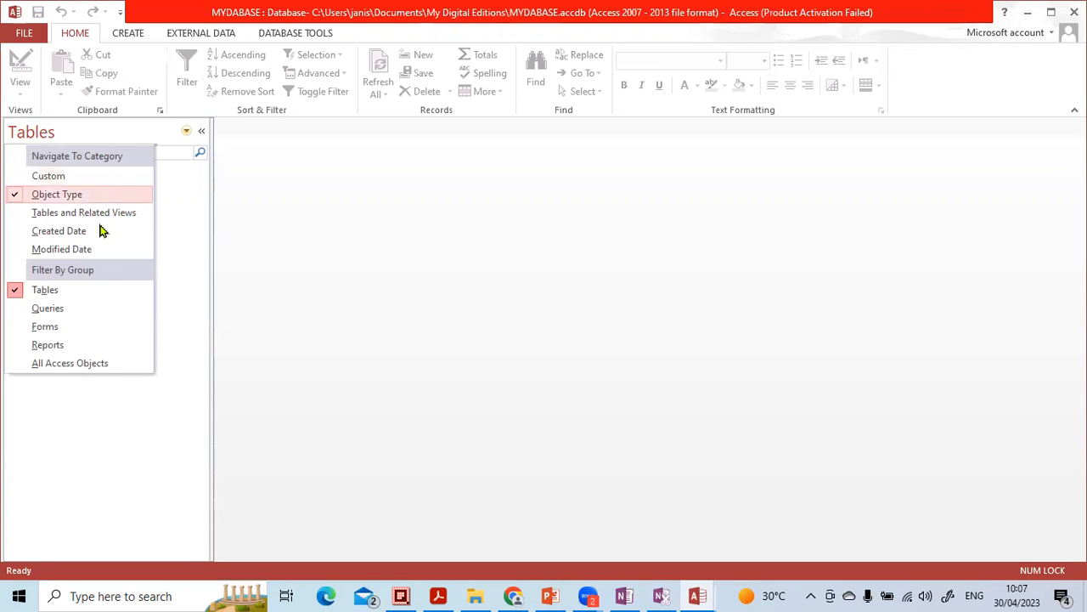
{"action": "left_click", "coordinate": [51, 365]}
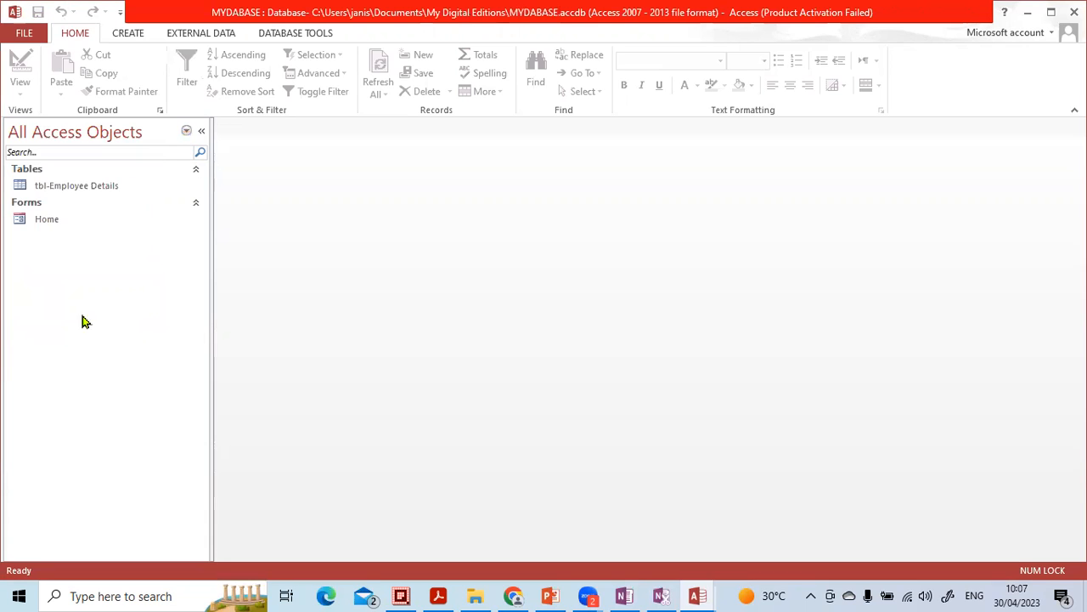
{"action": "left_click", "coordinate": [52, 187]}
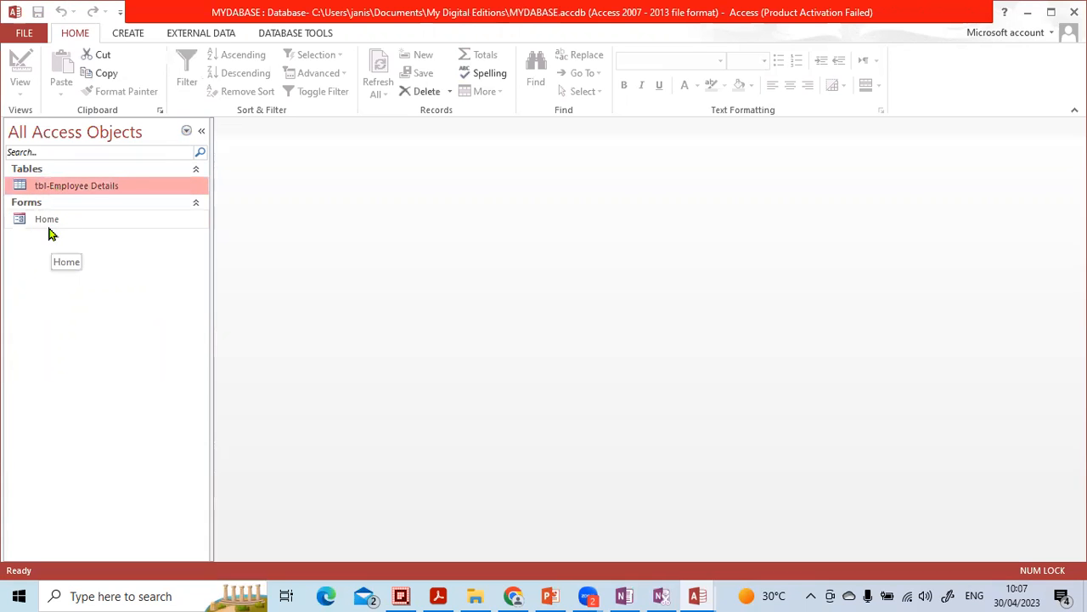
{"action": "left_click", "coordinate": [48, 224]}
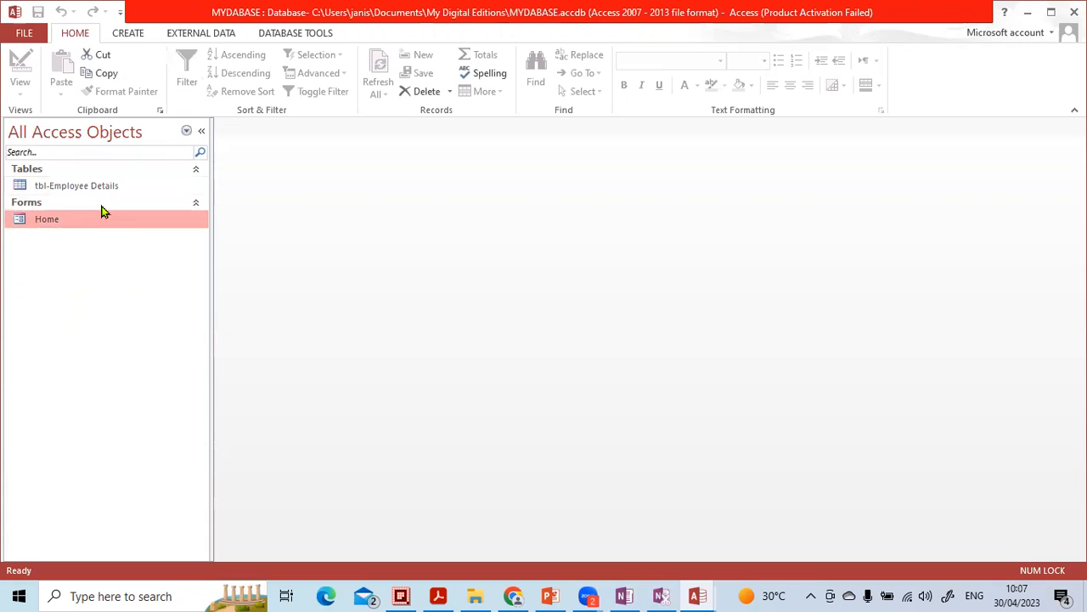
{"action": "left_click", "coordinate": [201, 130]}
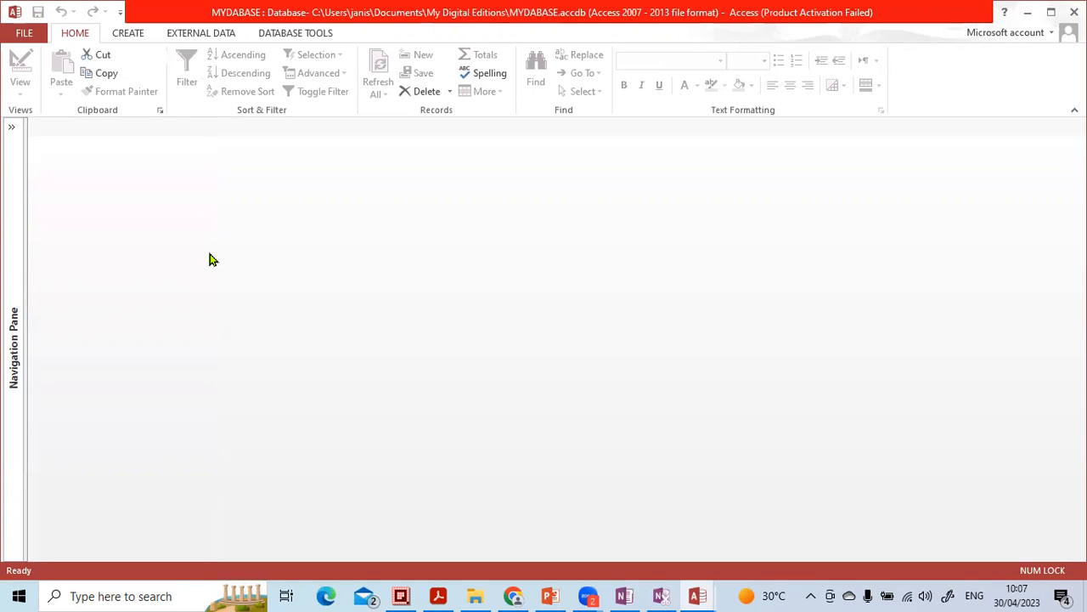
{"action": "left_click", "coordinate": [13, 128]}
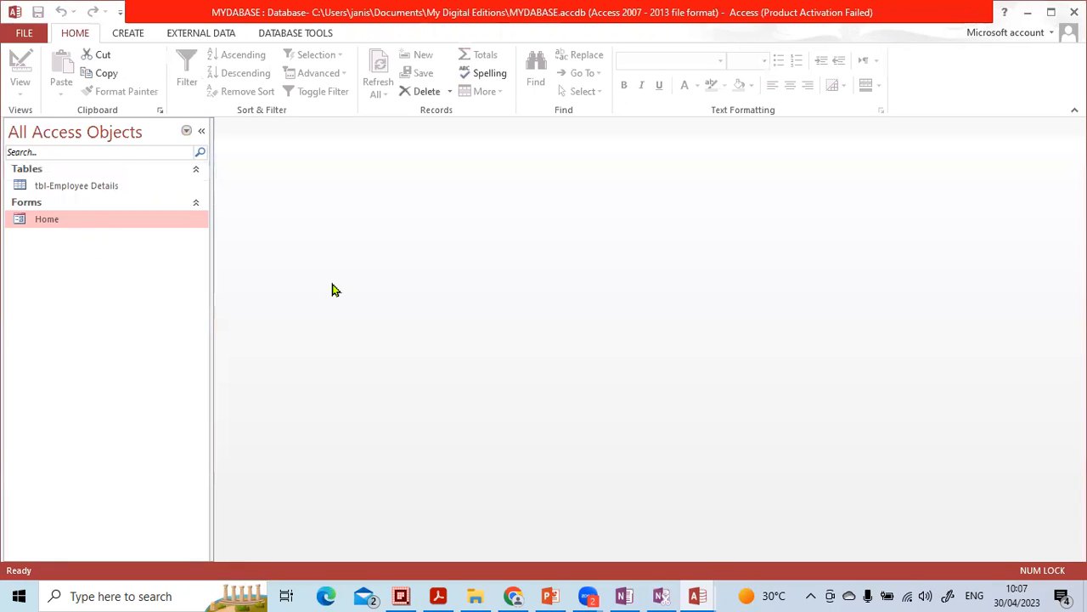
Step: Open tbl-Employee Details in Datasheet View from the navigation pane
{"action": "left_click", "coordinate": [89, 186]}
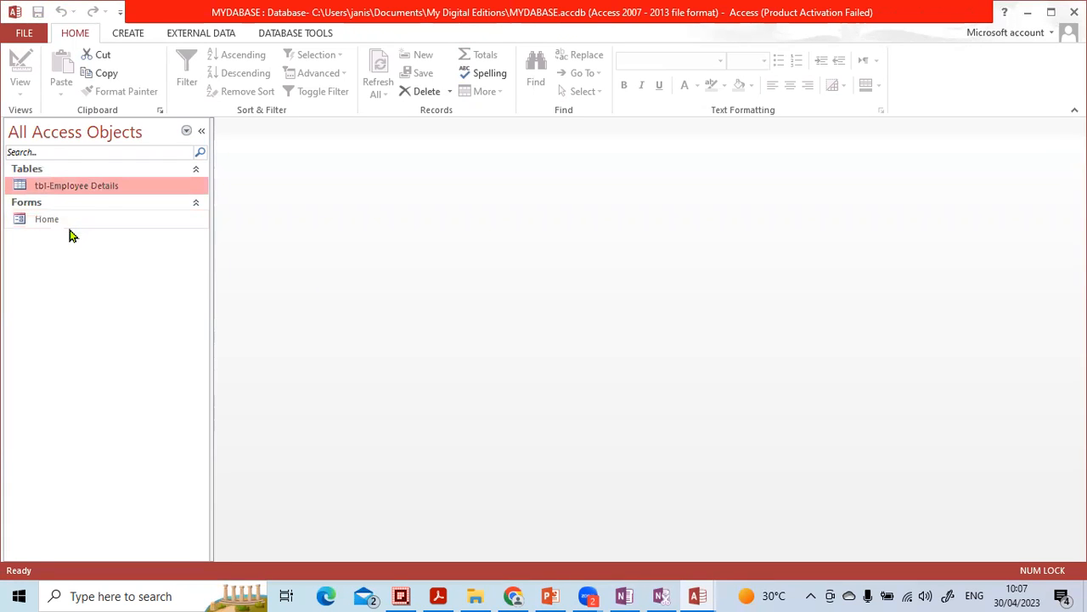
{"action": "left_click", "coordinate": [72, 219]}
{"action": "left_click", "coordinate": [78, 188]}
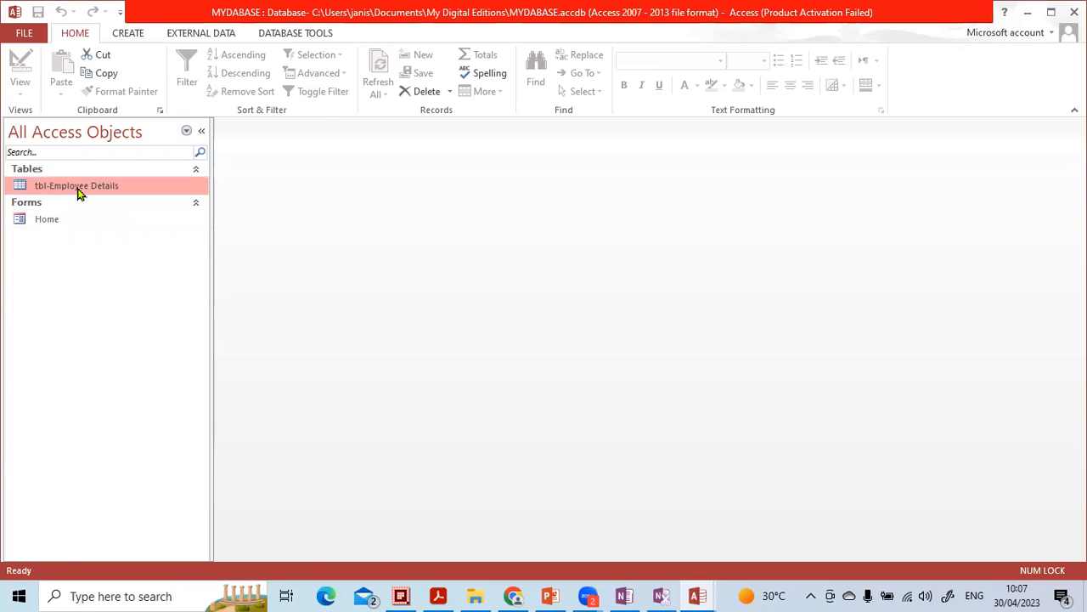
{"action": "double_click", "coordinate": [78, 192]}
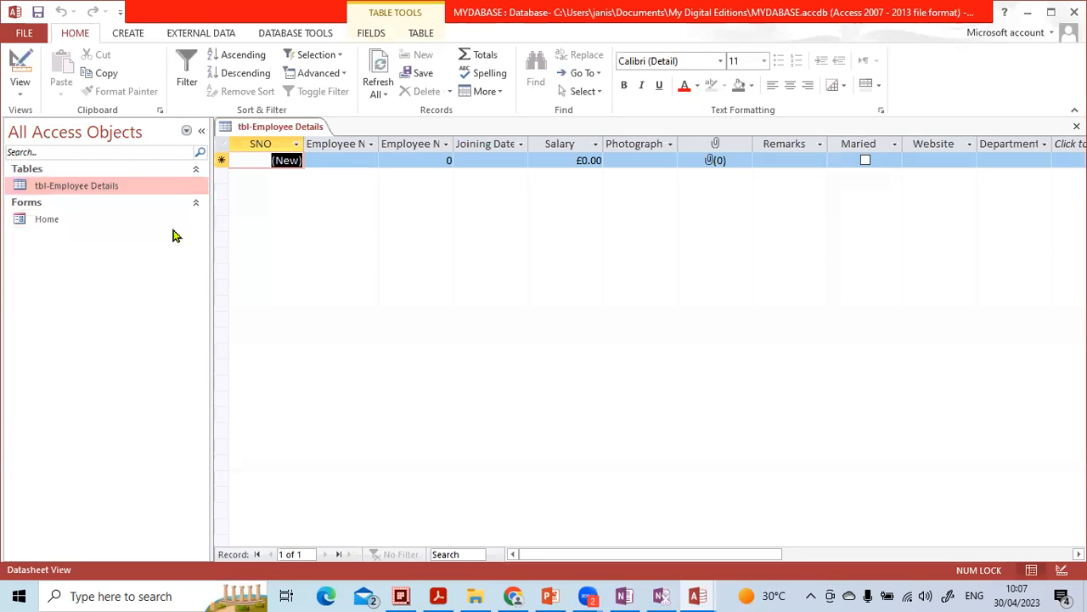
Step: Collapse the navigation pane and autofit the Employee Name, Employee Number, Joining Date and Salary column widths
{"action": "left_click", "coordinate": [203, 136]}
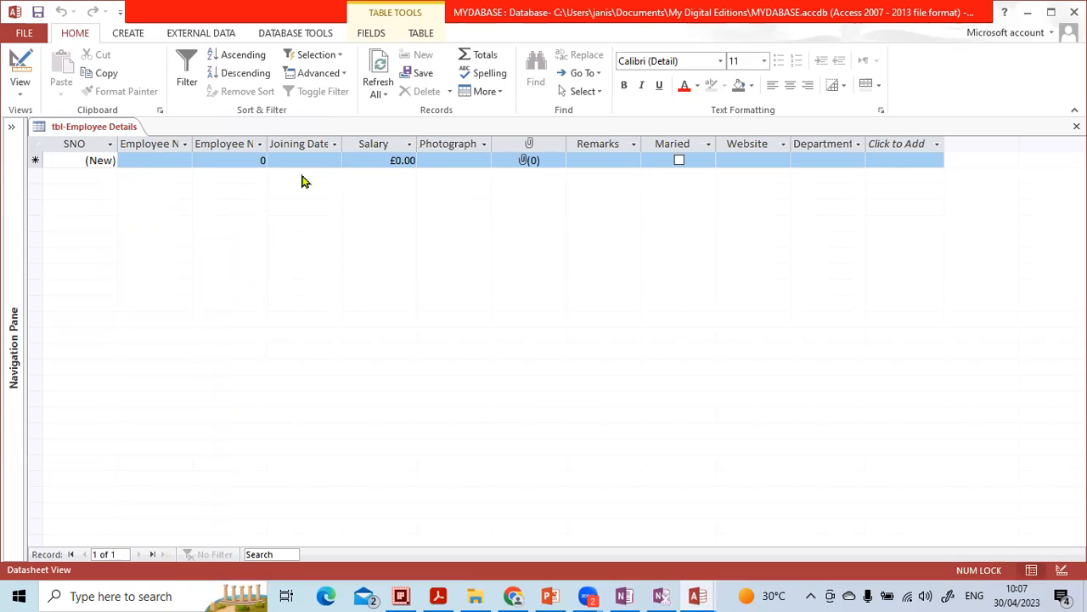
{"action": "double_click", "coordinate": [193, 143]}
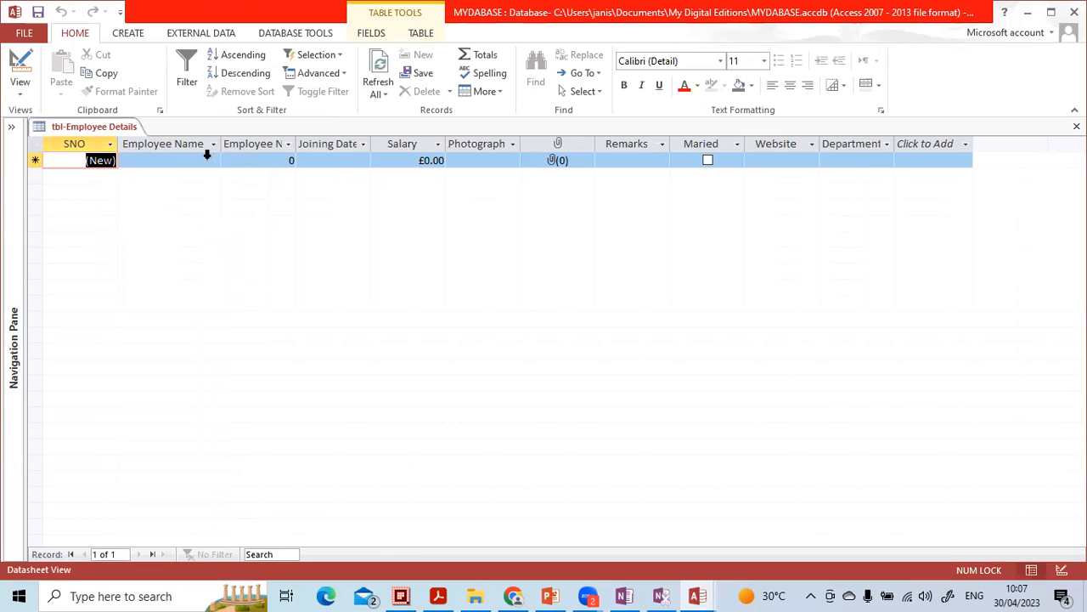
{"action": "double_click", "coordinate": [295, 144]}
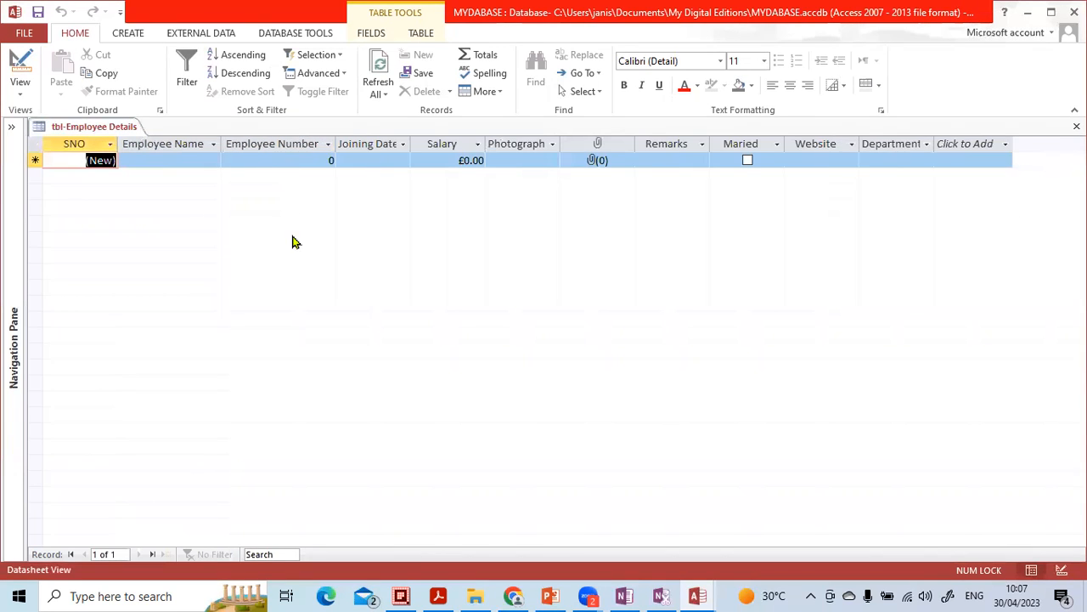
{"action": "double_click", "coordinate": [410, 143]}
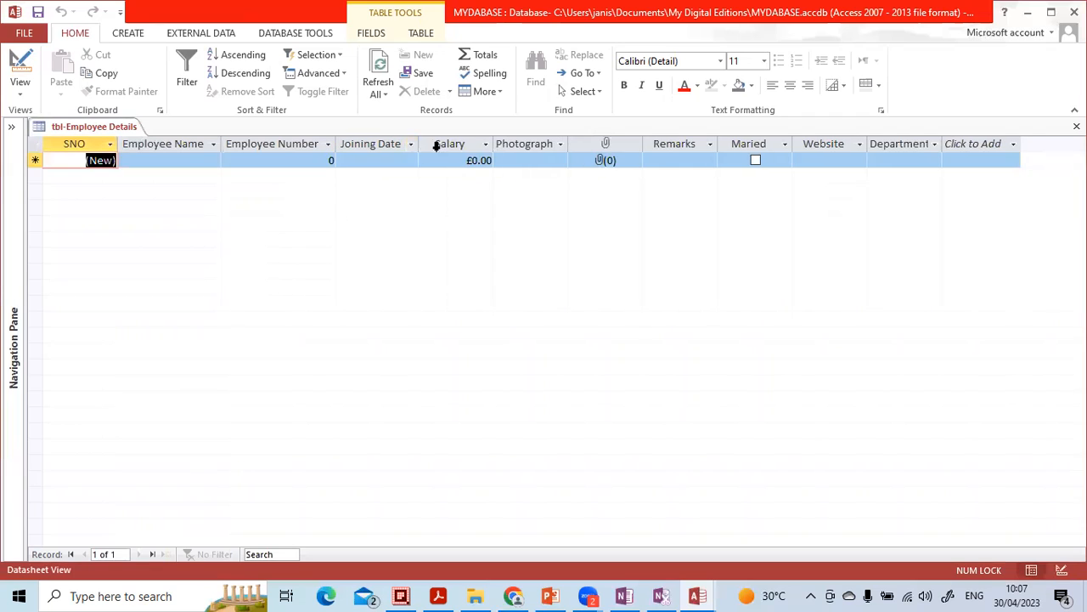
{"action": "double_click", "coordinate": [494, 143]}
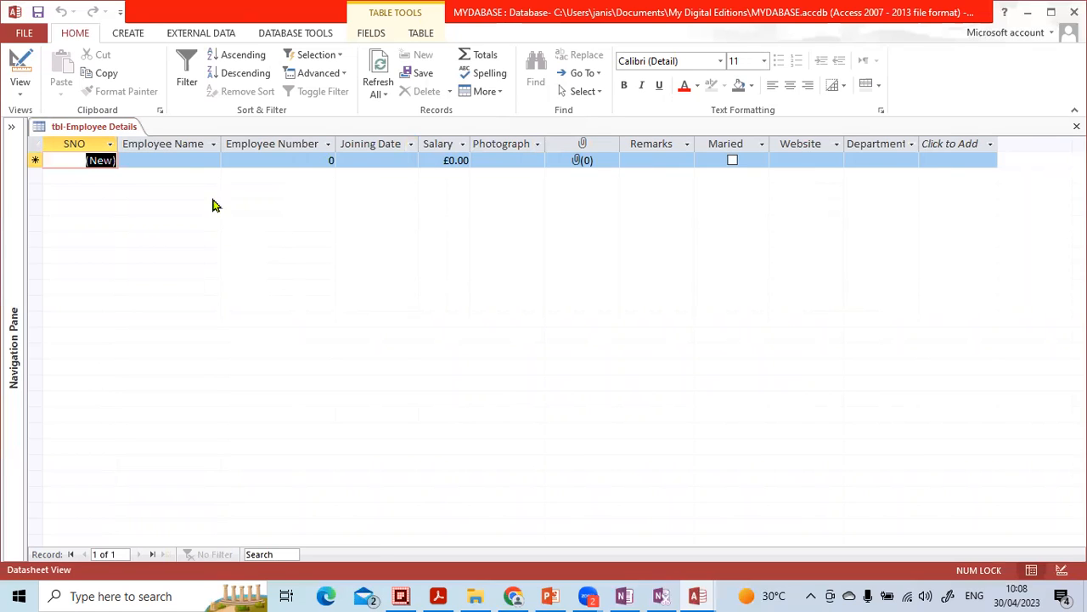
Step: Start the first record with the employee's name and employee number 1001
{"action": "left_click", "coordinate": [182, 161]}
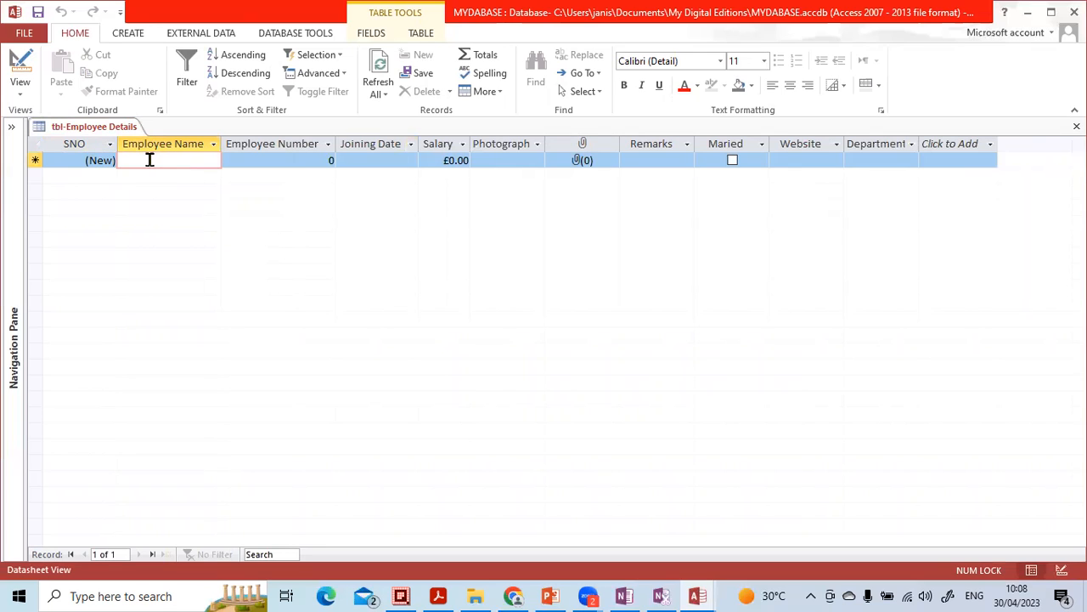
{"action": "key", "text": "Caps_Lock"}
{"action": "type", "text": "A"}
{"action": "key", "text": "Caps_Lock"}
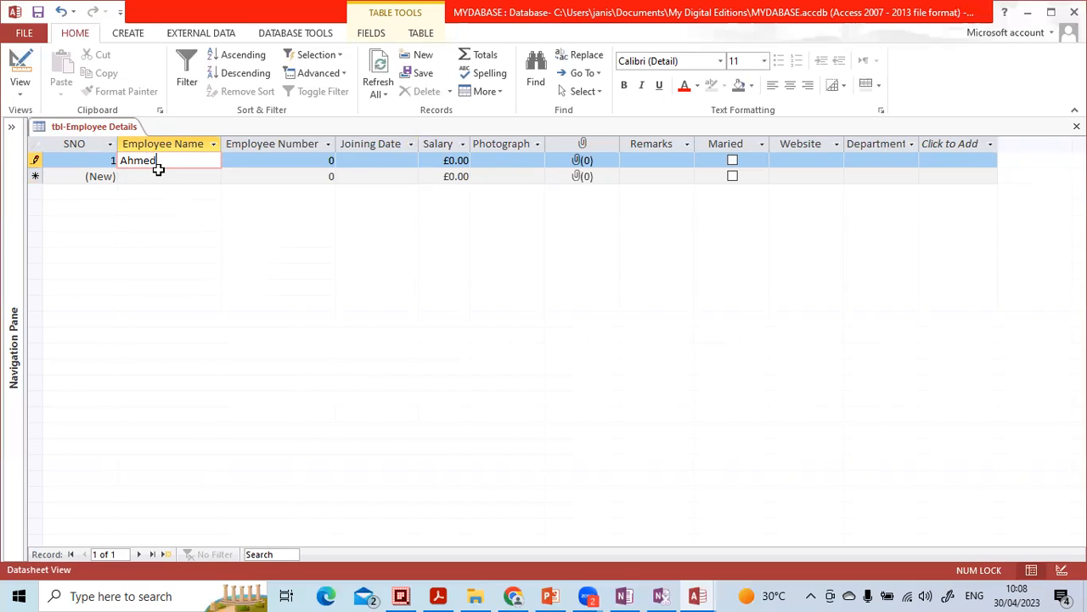
{"action": "left_click", "coordinate": [257, 160]}
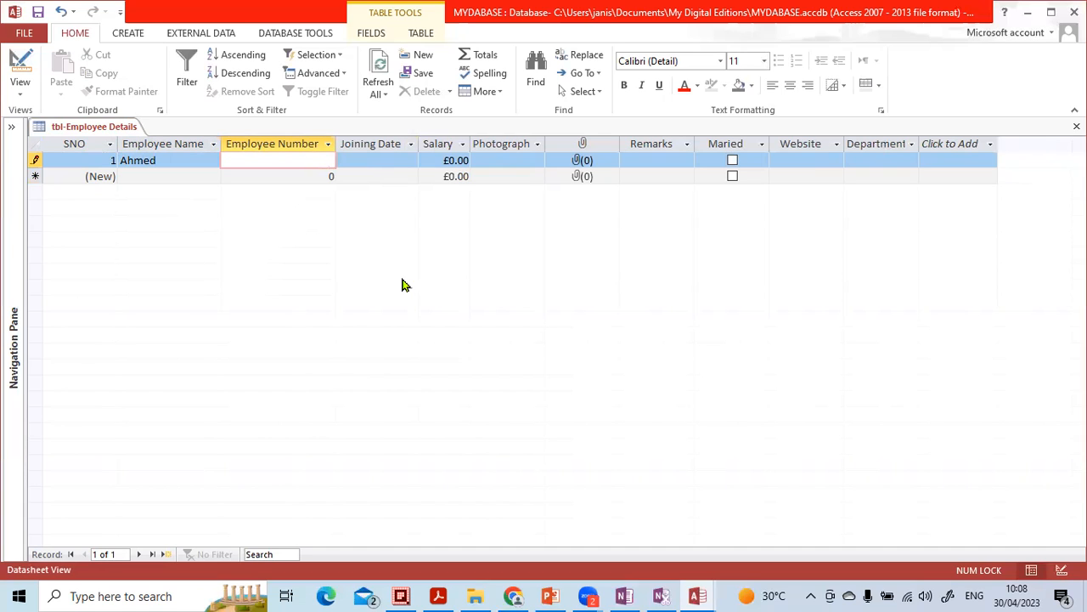
{"action": "type", "text": "1"}
Step: Set the record's Joining Date to today using the date picker
{"action": "left_click", "coordinate": [395, 162]}
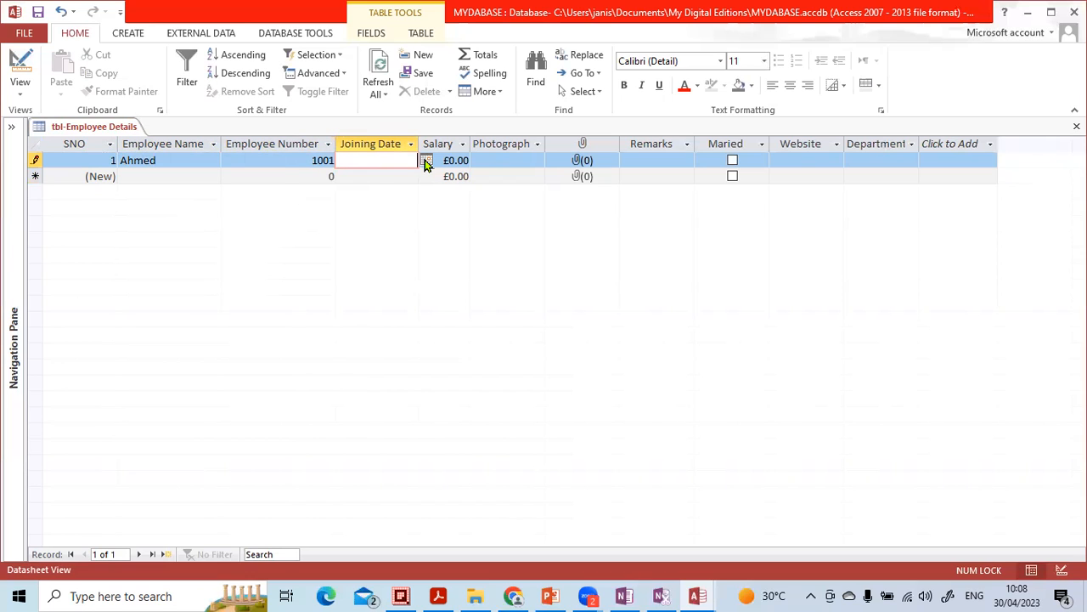
{"action": "left_click", "coordinate": [426, 161]}
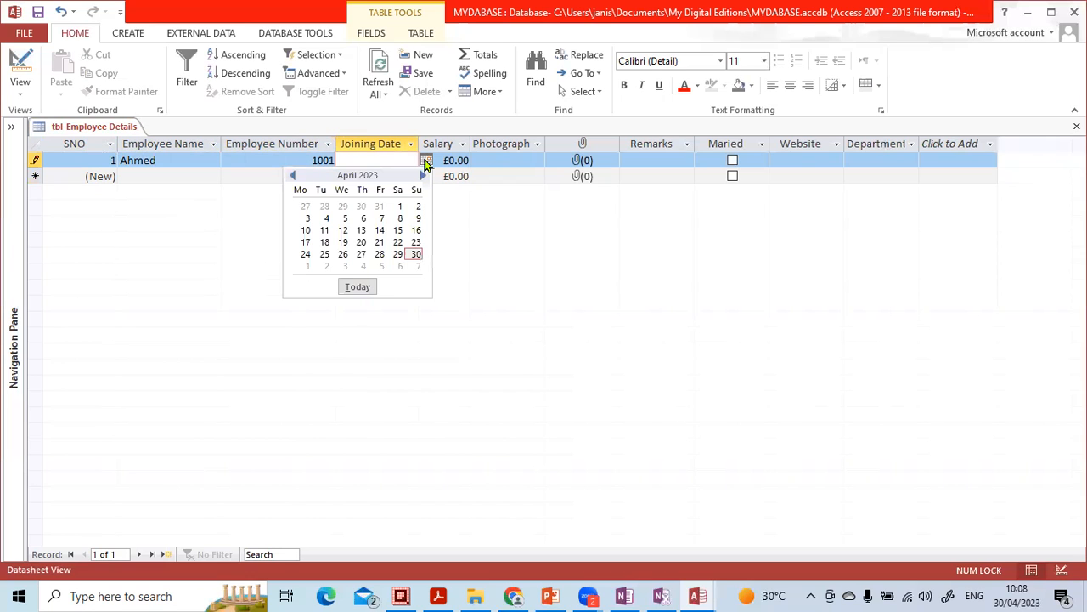
{"action": "left_click", "coordinate": [357, 288]}
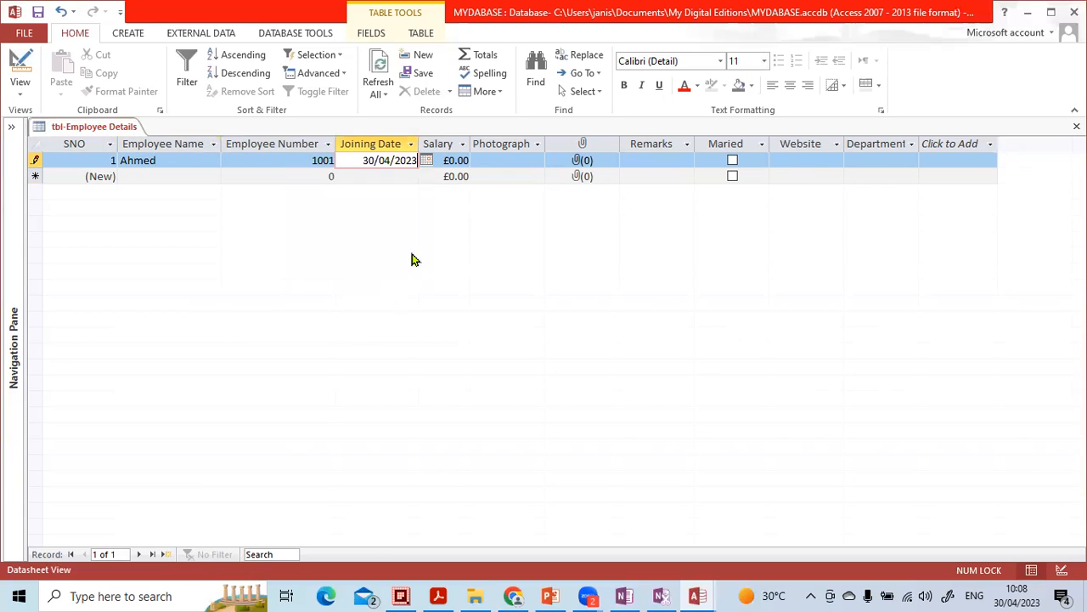
Step: Enter a salary of 1000 for the first record
{"action": "left_click", "coordinate": [466, 166]}
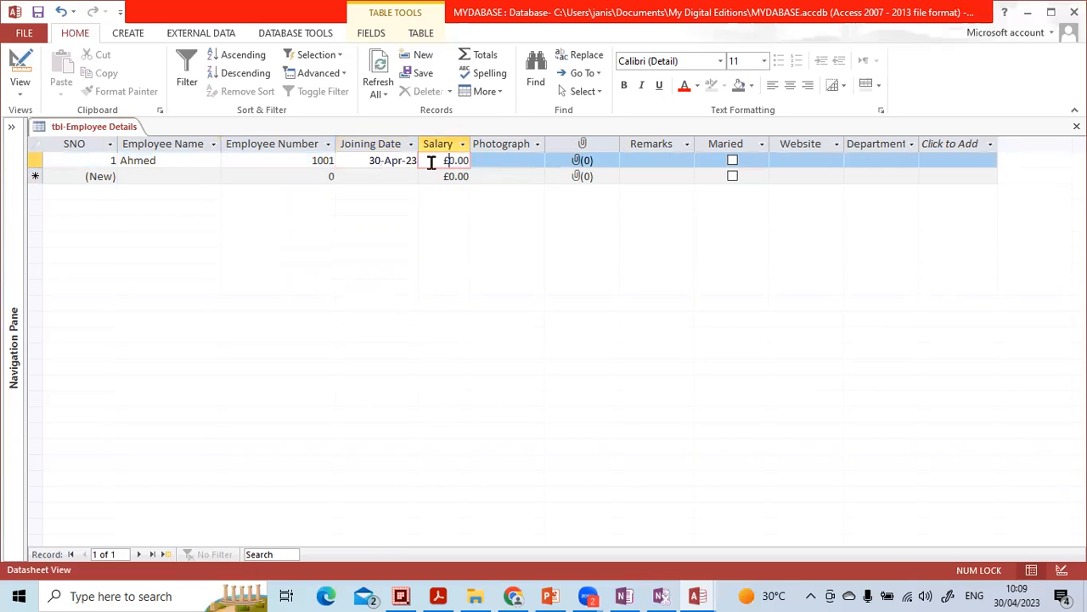
{"action": "left_click_drag", "start_coordinate": [443, 161], "coordinate": [485, 162]}
{"action": "type", "text": "1000"}
{"action": "left_click", "coordinate": [490, 167]}
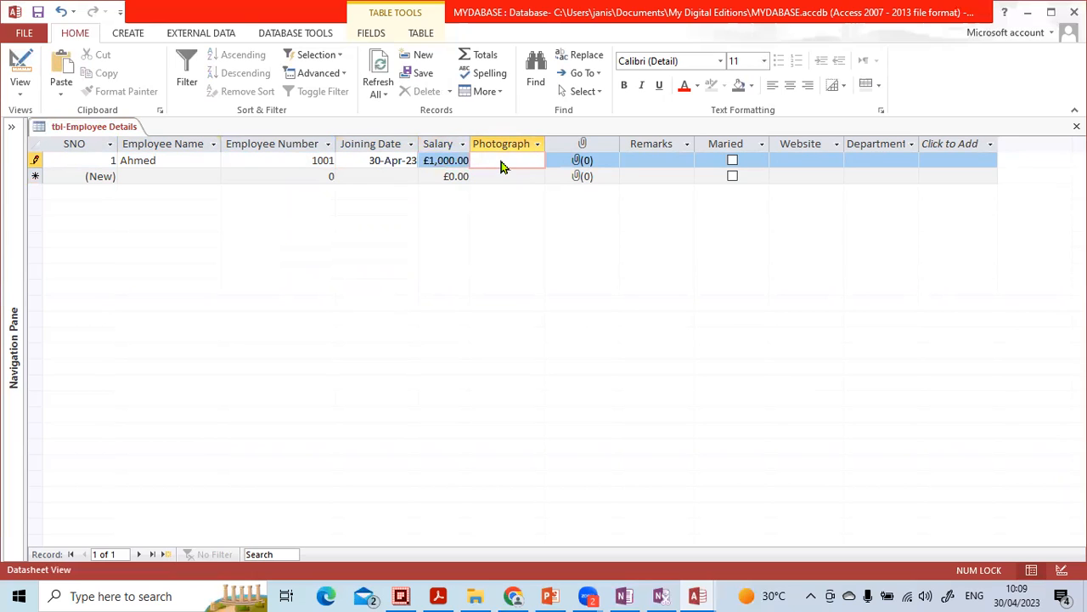
Step: Try to open the Photograph field's object, then filter the Photograph field to Is Not Blank
{"action": "double_click", "coordinate": [501, 165]}
{"action": "left_click", "coordinate": [549, 355]}
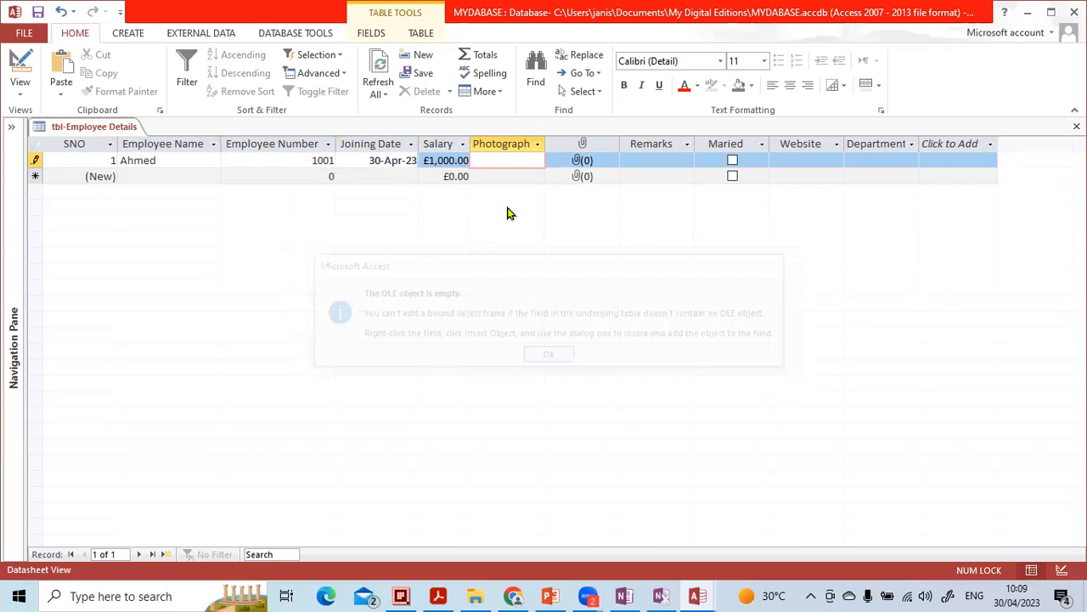
{"action": "right_click", "coordinate": [497, 159]}
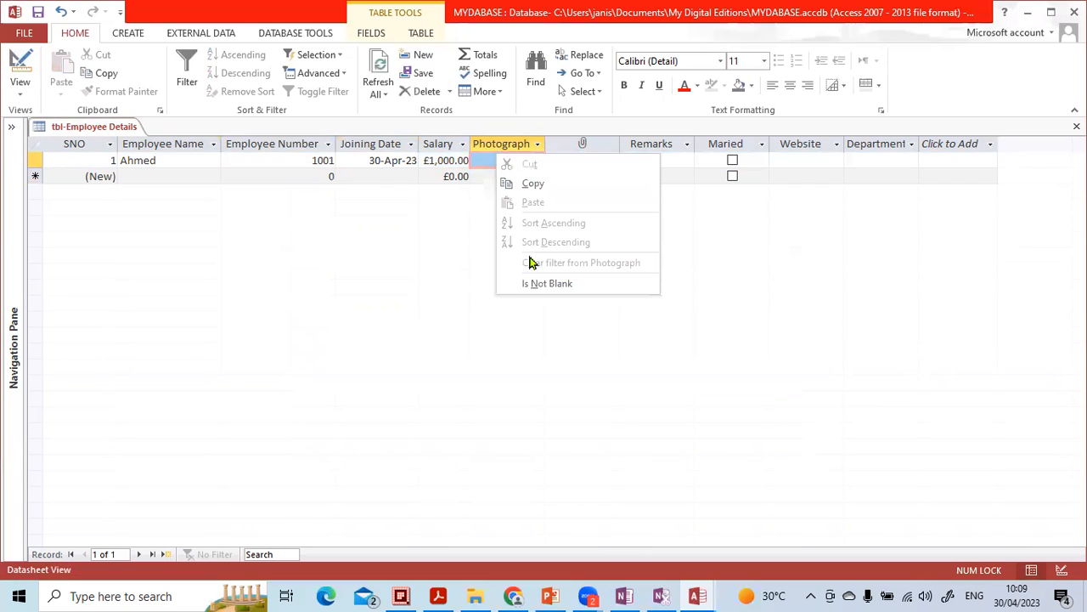
{"action": "left_click", "coordinate": [544, 283]}
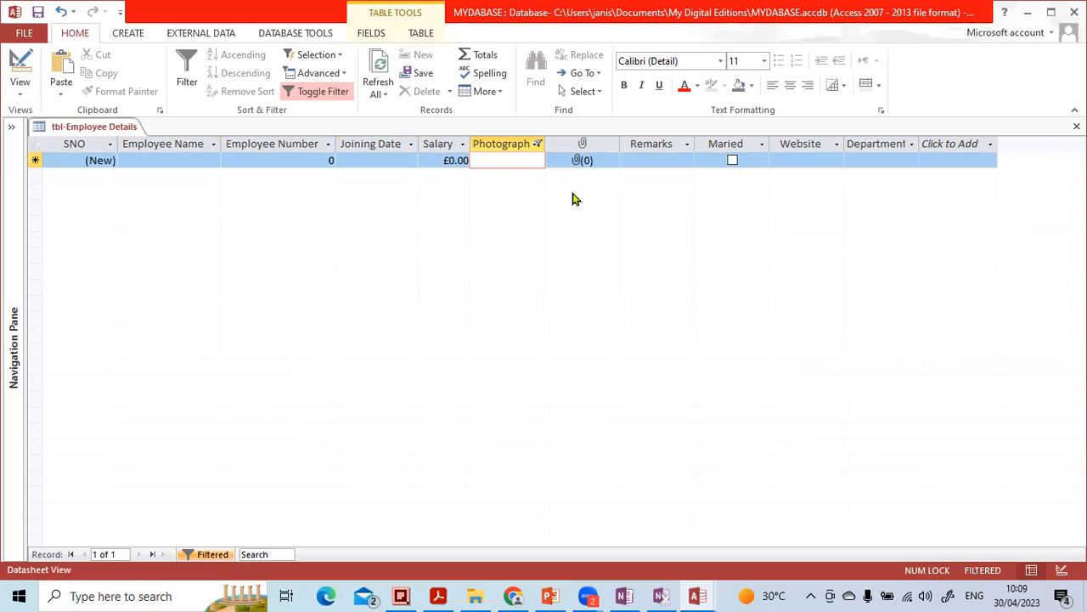
Step: Close the table and reopen tbl-Employee Details from the navigation pane
{"action": "left_click", "coordinate": [1077, 126]}
{"action": "left_click", "coordinate": [485, 340]}
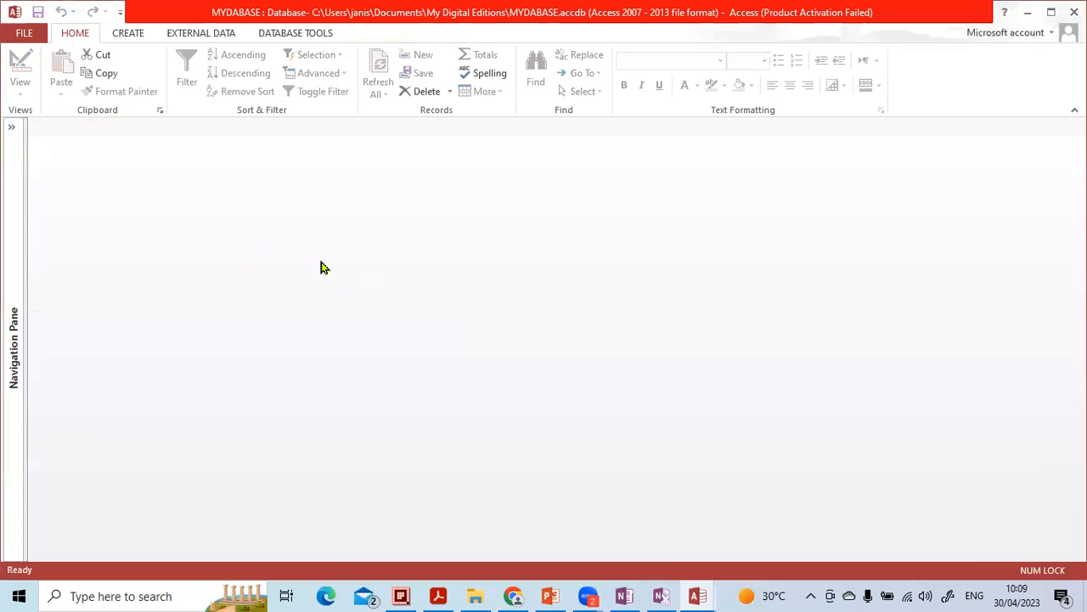
{"action": "left_click", "coordinate": [11, 127]}
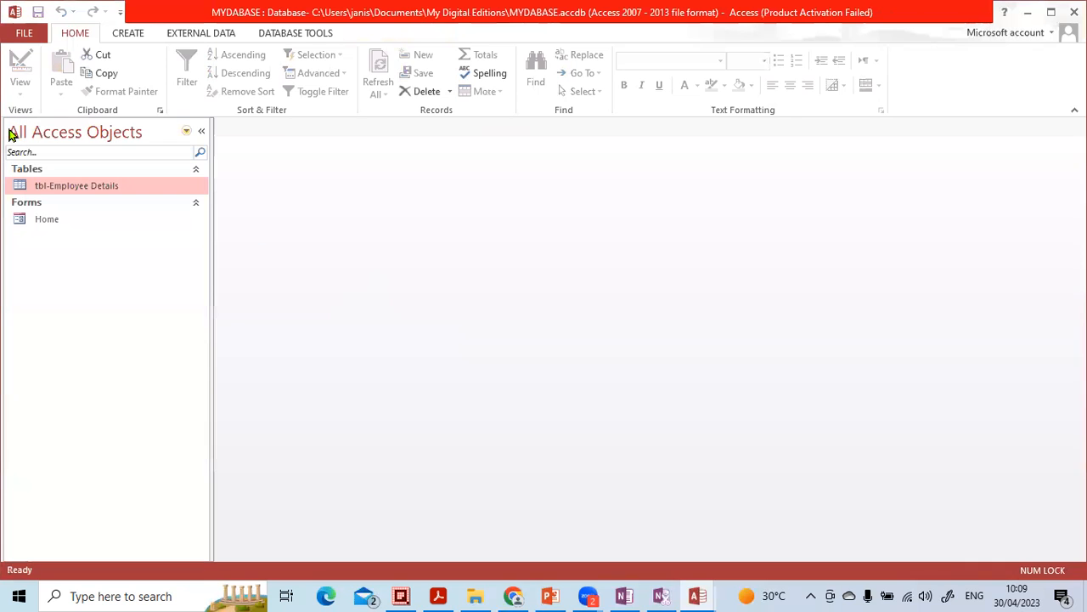
{"action": "double_click", "coordinate": [35, 189]}
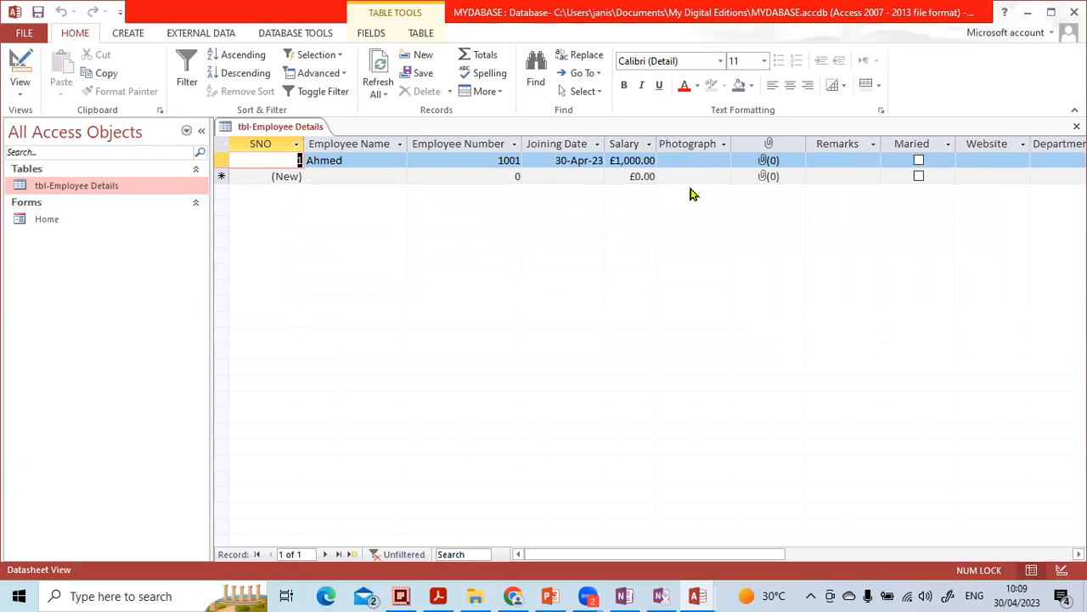
Step: Try to open the OLE object in the first record's Photograph field
{"action": "left_click", "coordinate": [697, 154]}
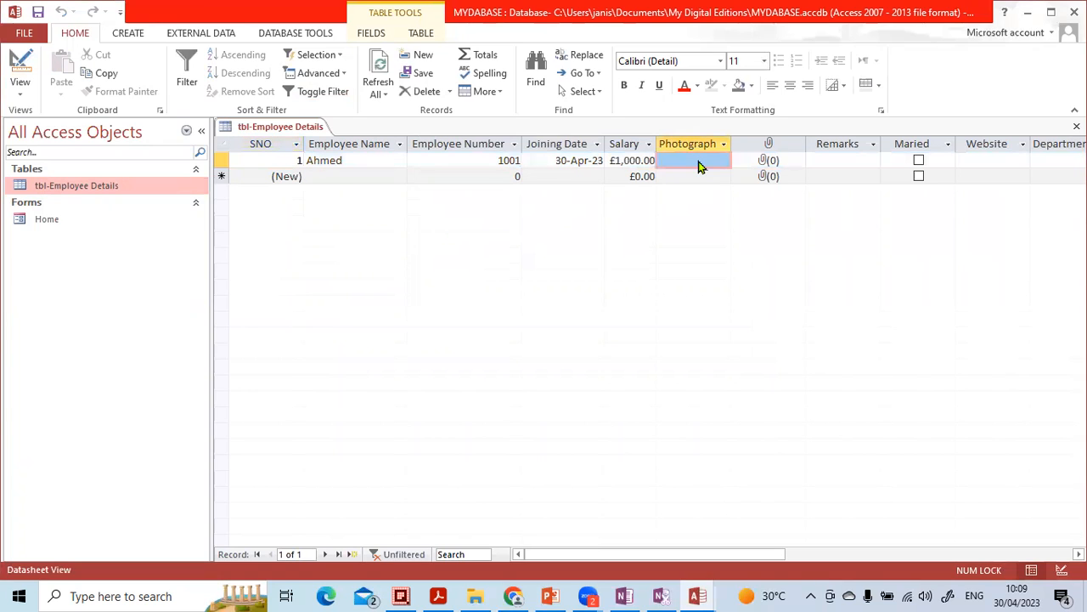
{"action": "double_click", "coordinate": [698, 166]}
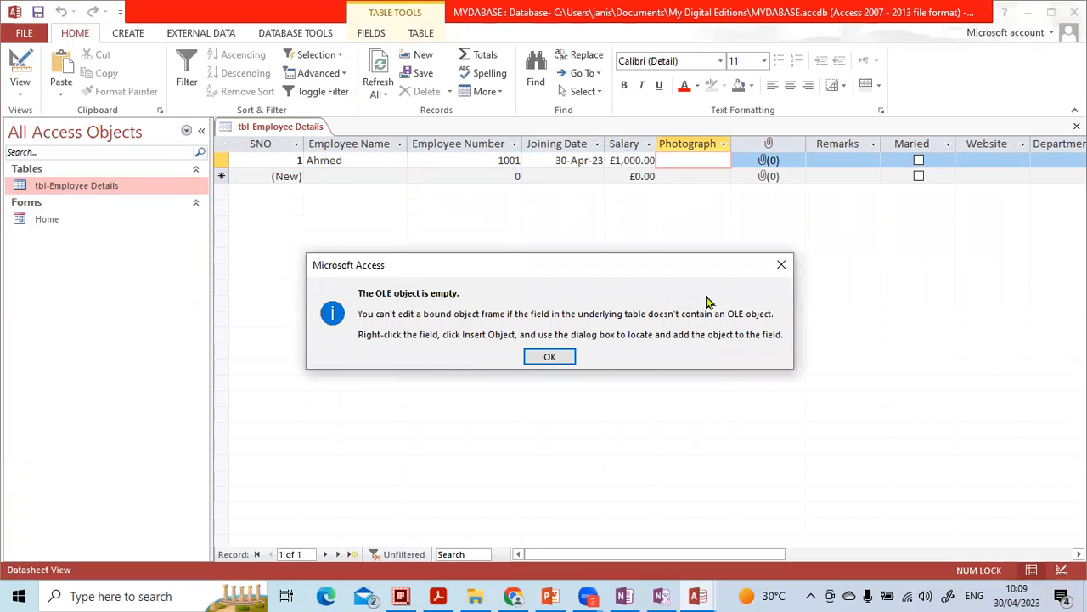
{"action": "left_click", "coordinate": [780, 266]}
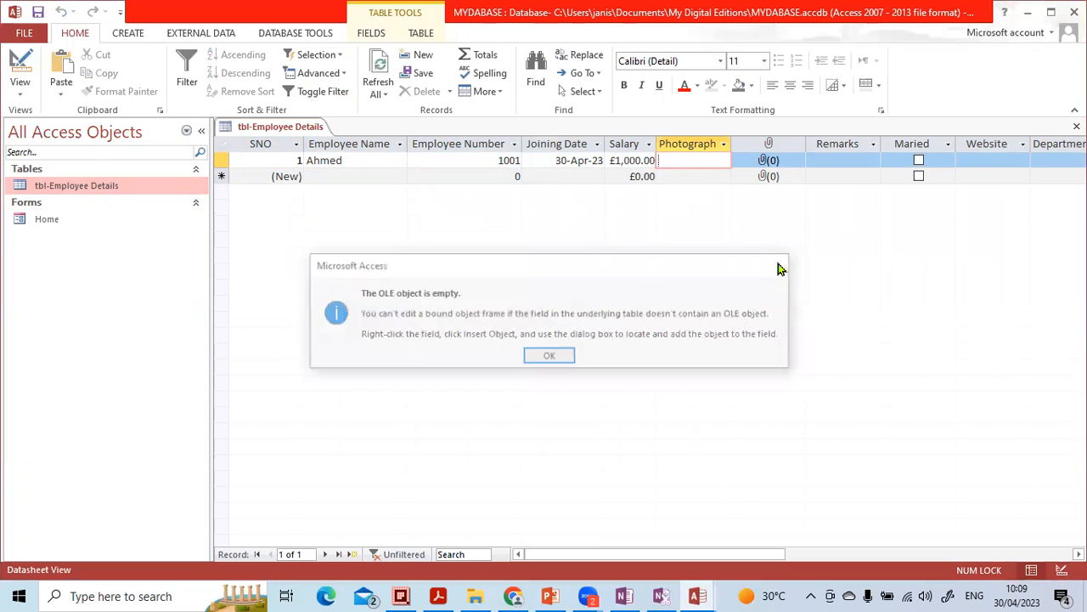
Step: Insert a new Bitmap Image object into the first record's Photograph field
{"action": "right_click", "coordinate": [693, 169]}
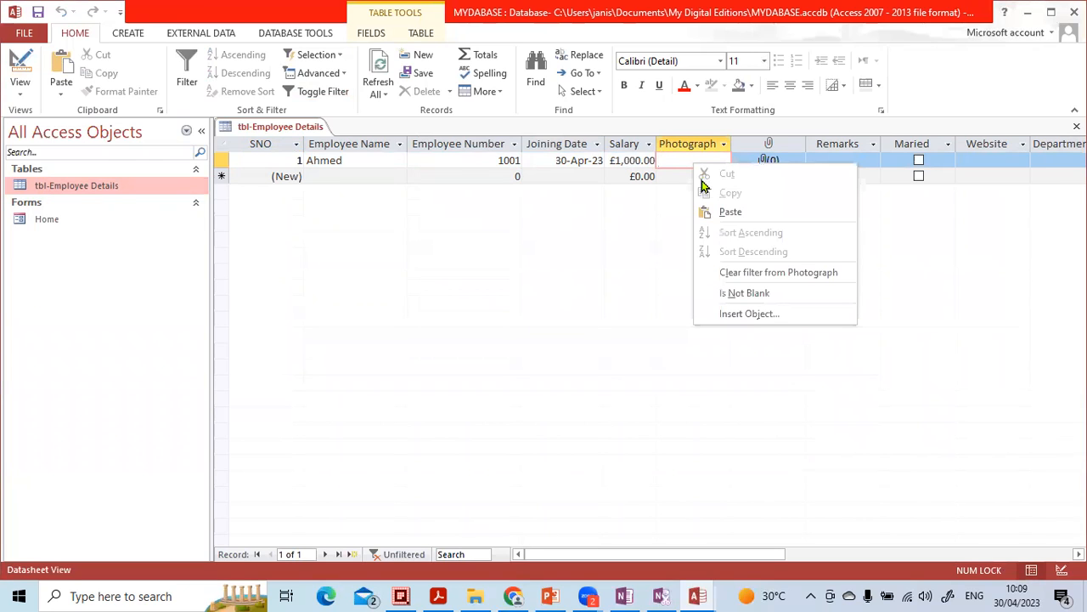
{"action": "left_click", "coordinate": [734, 316]}
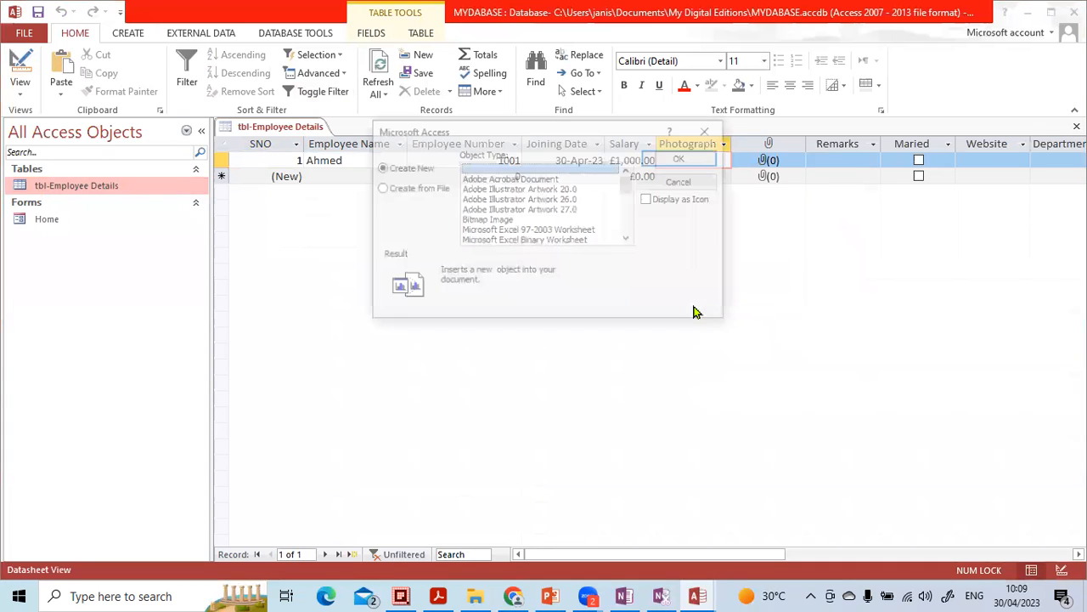
{"action": "scroll", "coordinate": [544, 217], "scroll_direction": "down", "scroll_amount": 5}
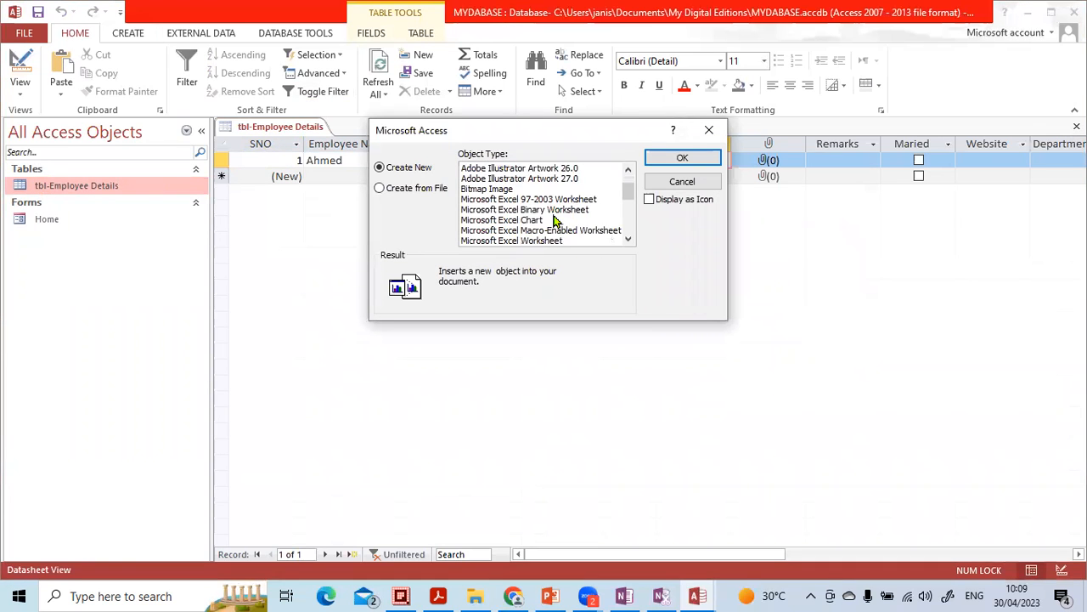
{"action": "scroll", "coordinate": [497, 242], "scroll_direction": "down", "scroll_amount": 1}
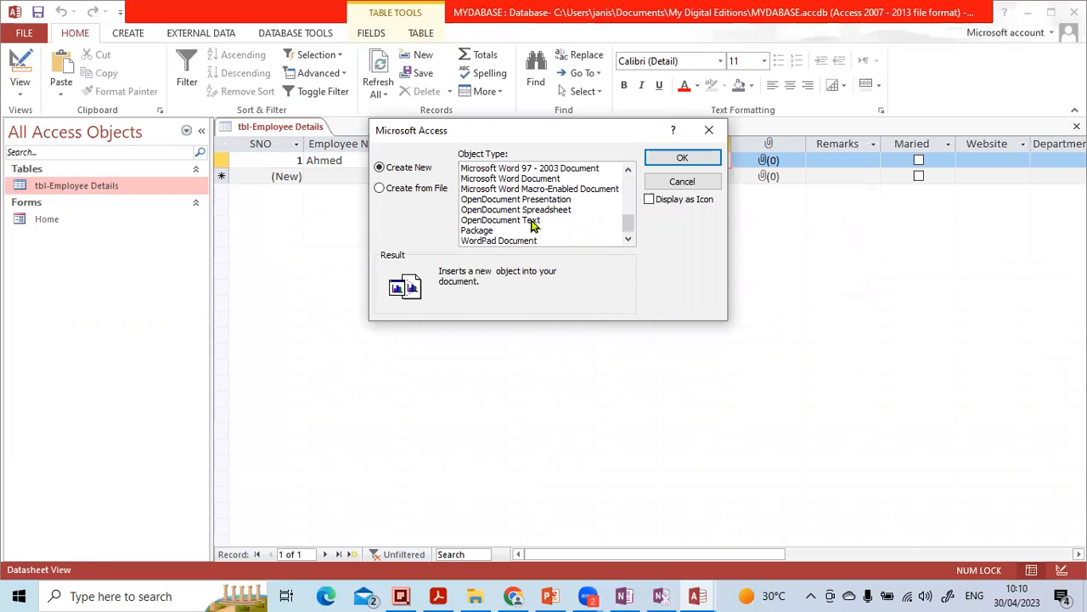
{"action": "scroll", "coordinate": [519, 229], "scroll_direction": "up", "scroll_amount": 8}
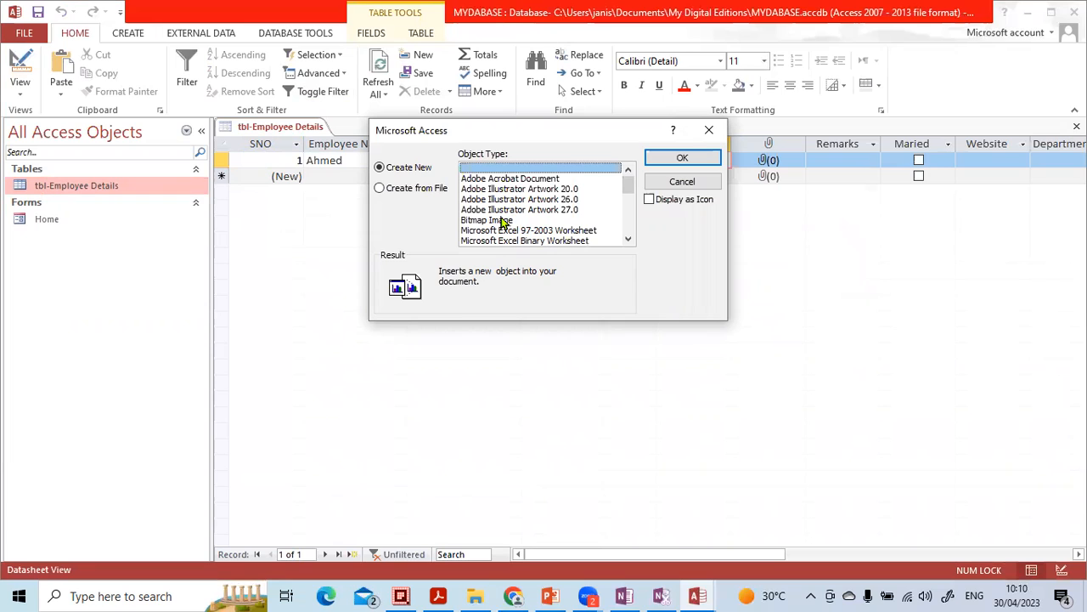
{"action": "left_click", "coordinate": [425, 188]}
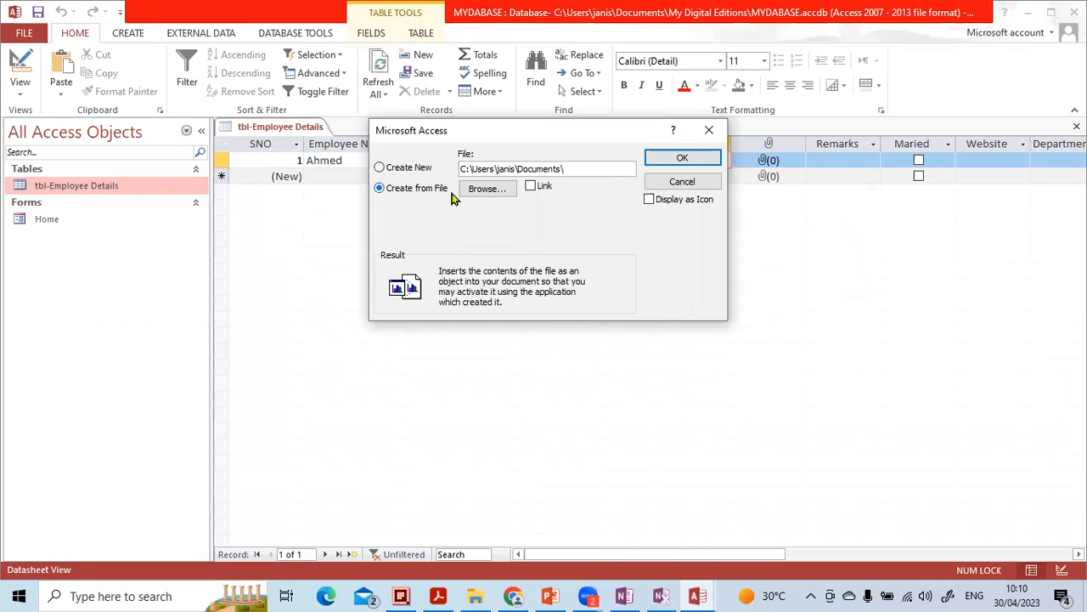
{"action": "left_click", "coordinate": [416, 170]}
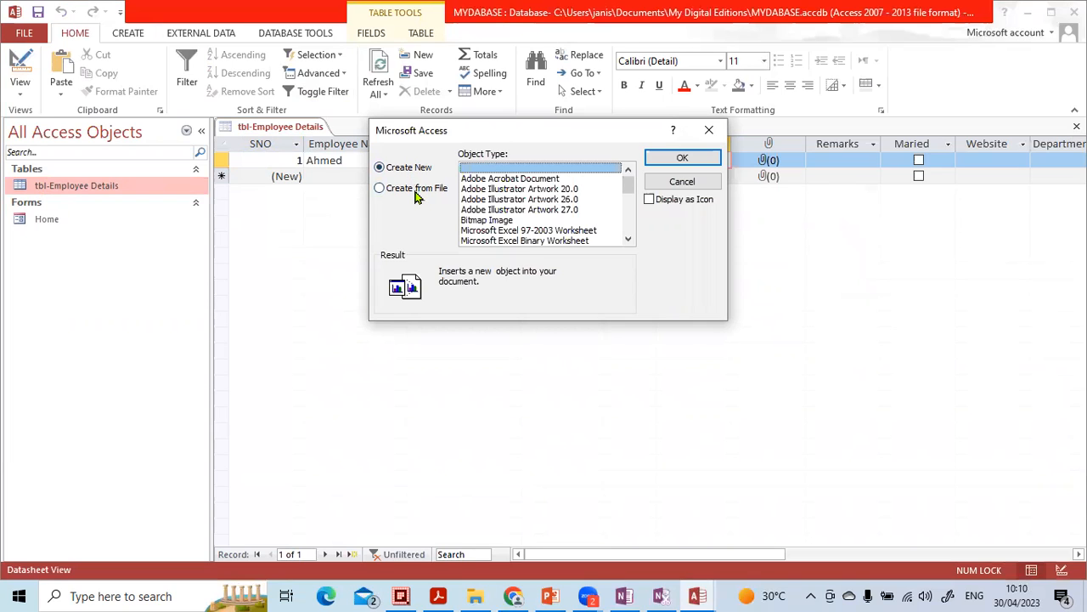
{"action": "left_click", "coordinate": [416, 194]}
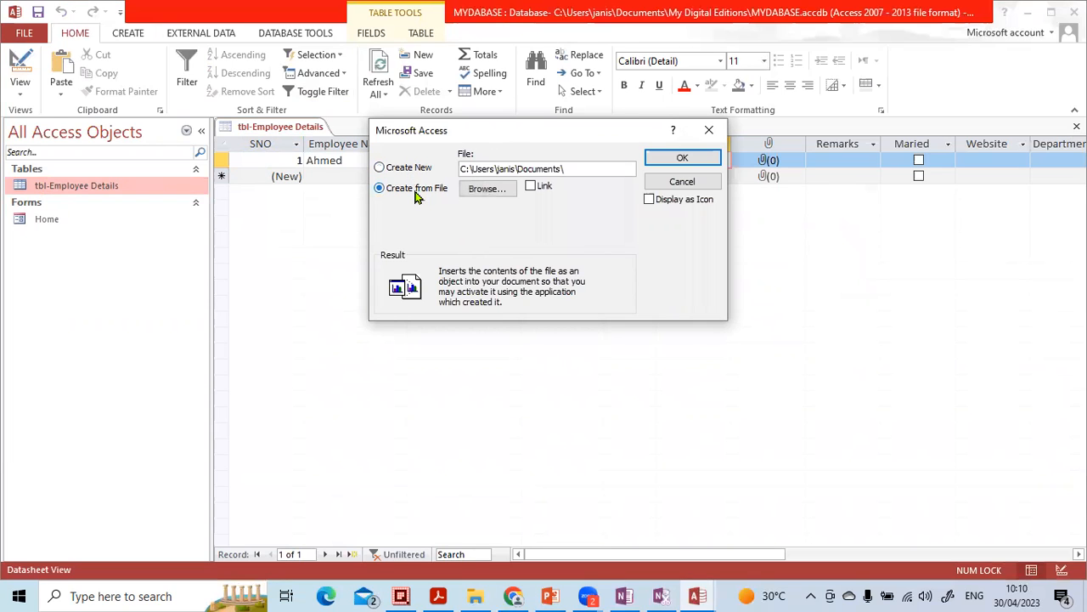
{"action": "left_click", "coordinate": [414, 172]}
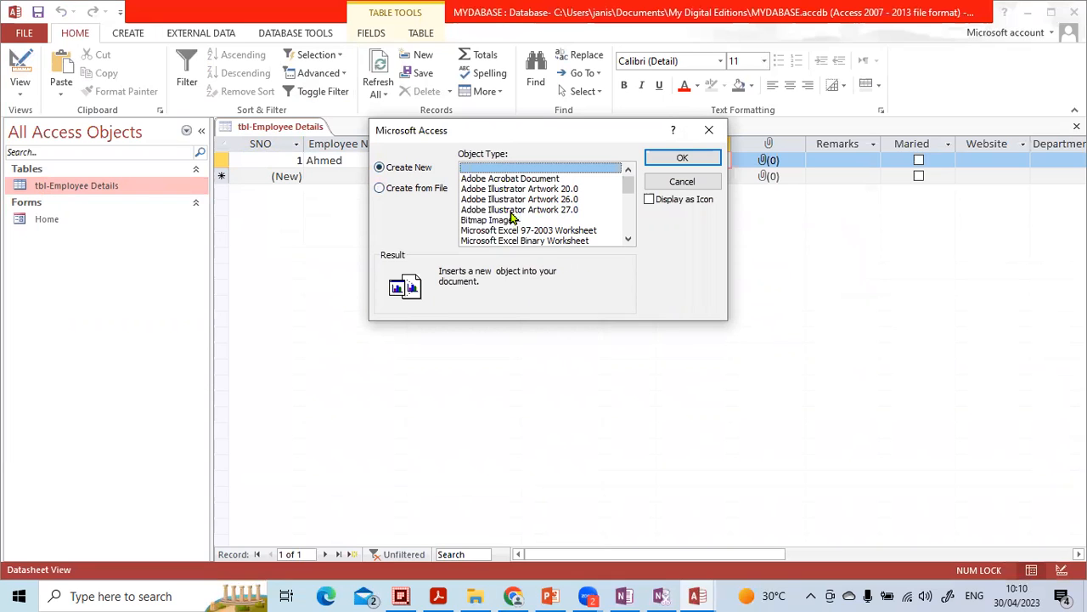
{"action": "left_click", "coordinate": [512, 210]}
{"action": "left_click", "coordinate": [510, 219]}
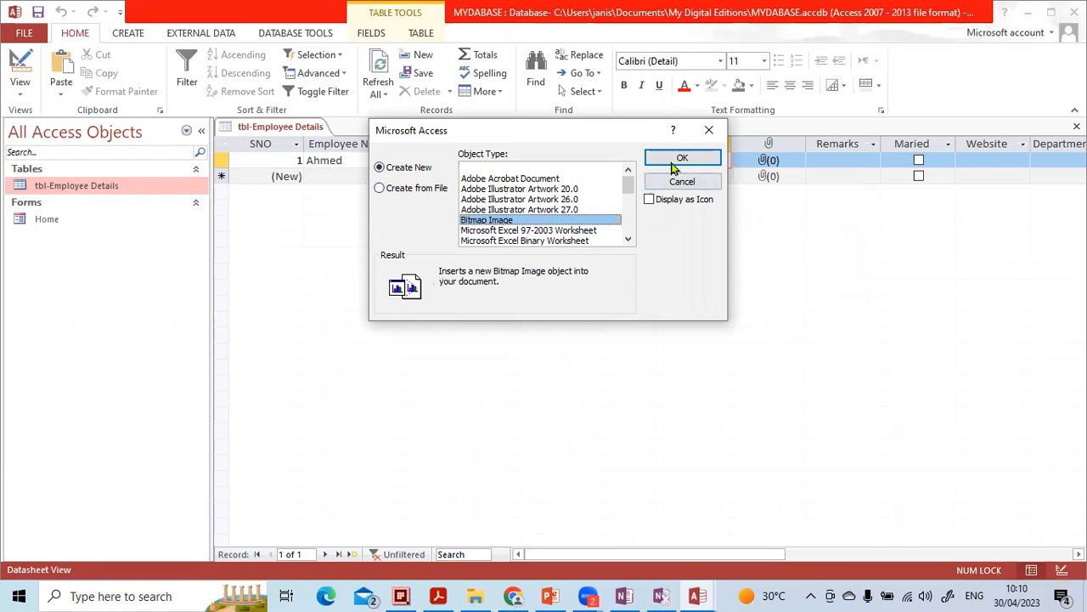
{"action": "left_click", "coordinate": [675, 159]}
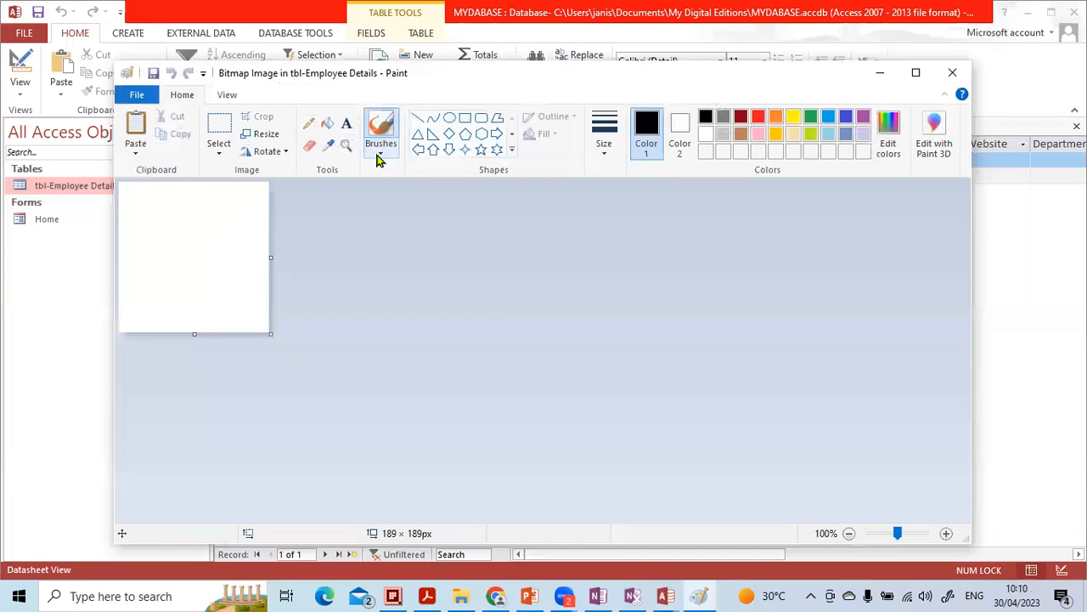
Step: In the Paint editor, add the text "J" to the bitmap canvas using the Text tool
{"action": "left_click", "coordinate": [346, 123]}
{"action": "left_click", "coordinate": [194, 257]}
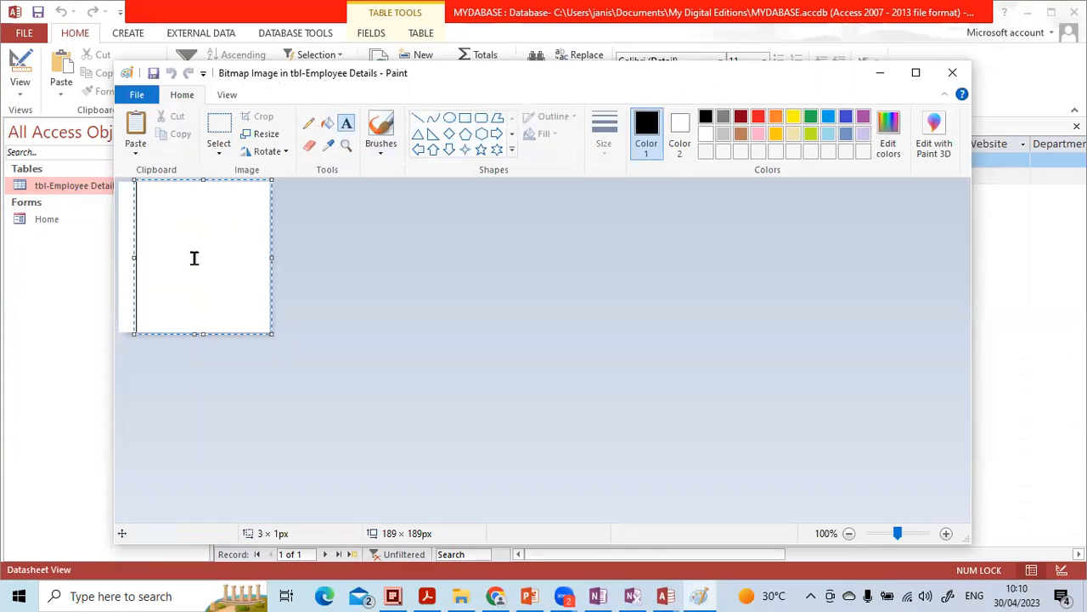
{"action": "type", "text": "J"}
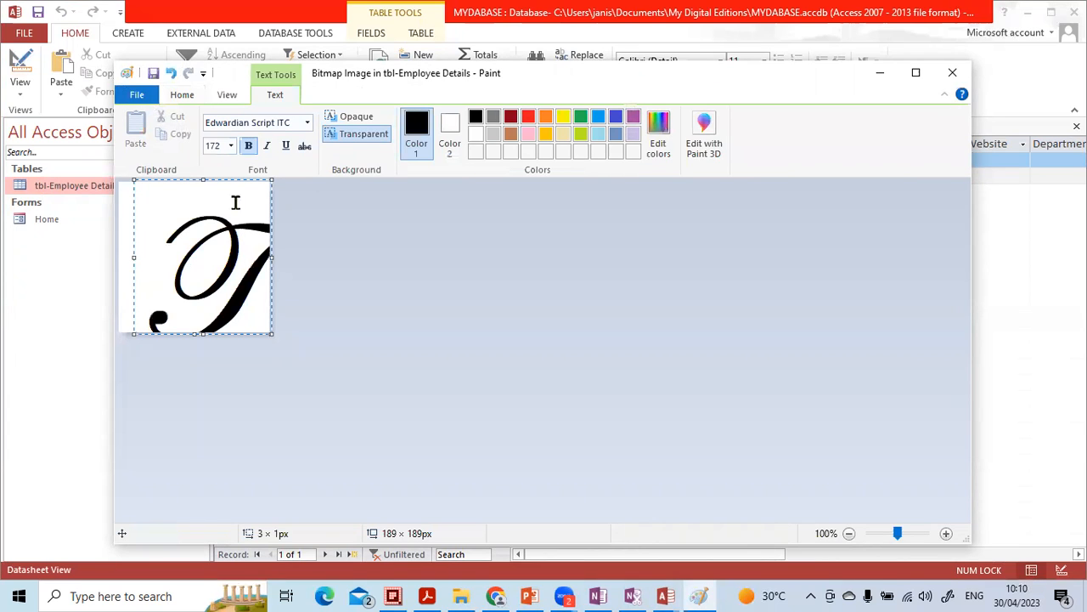